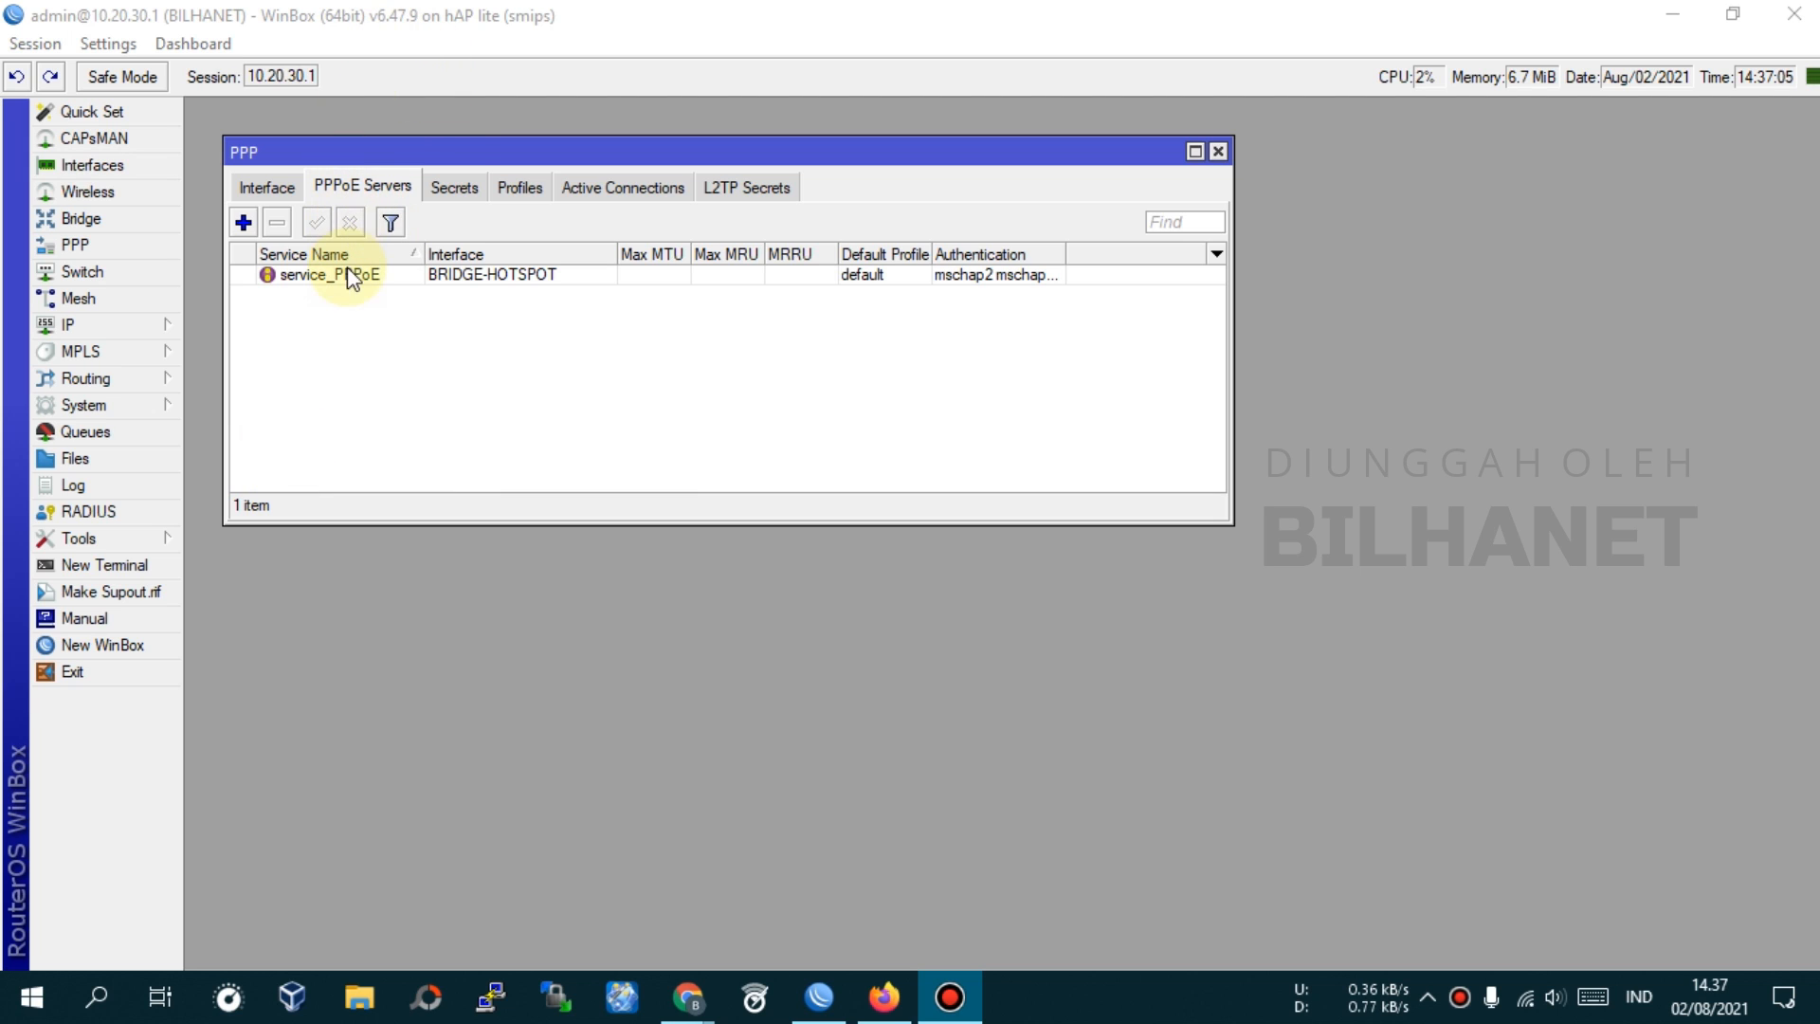
Open the PPP Secrets list and start a new secret
click(452, 147)
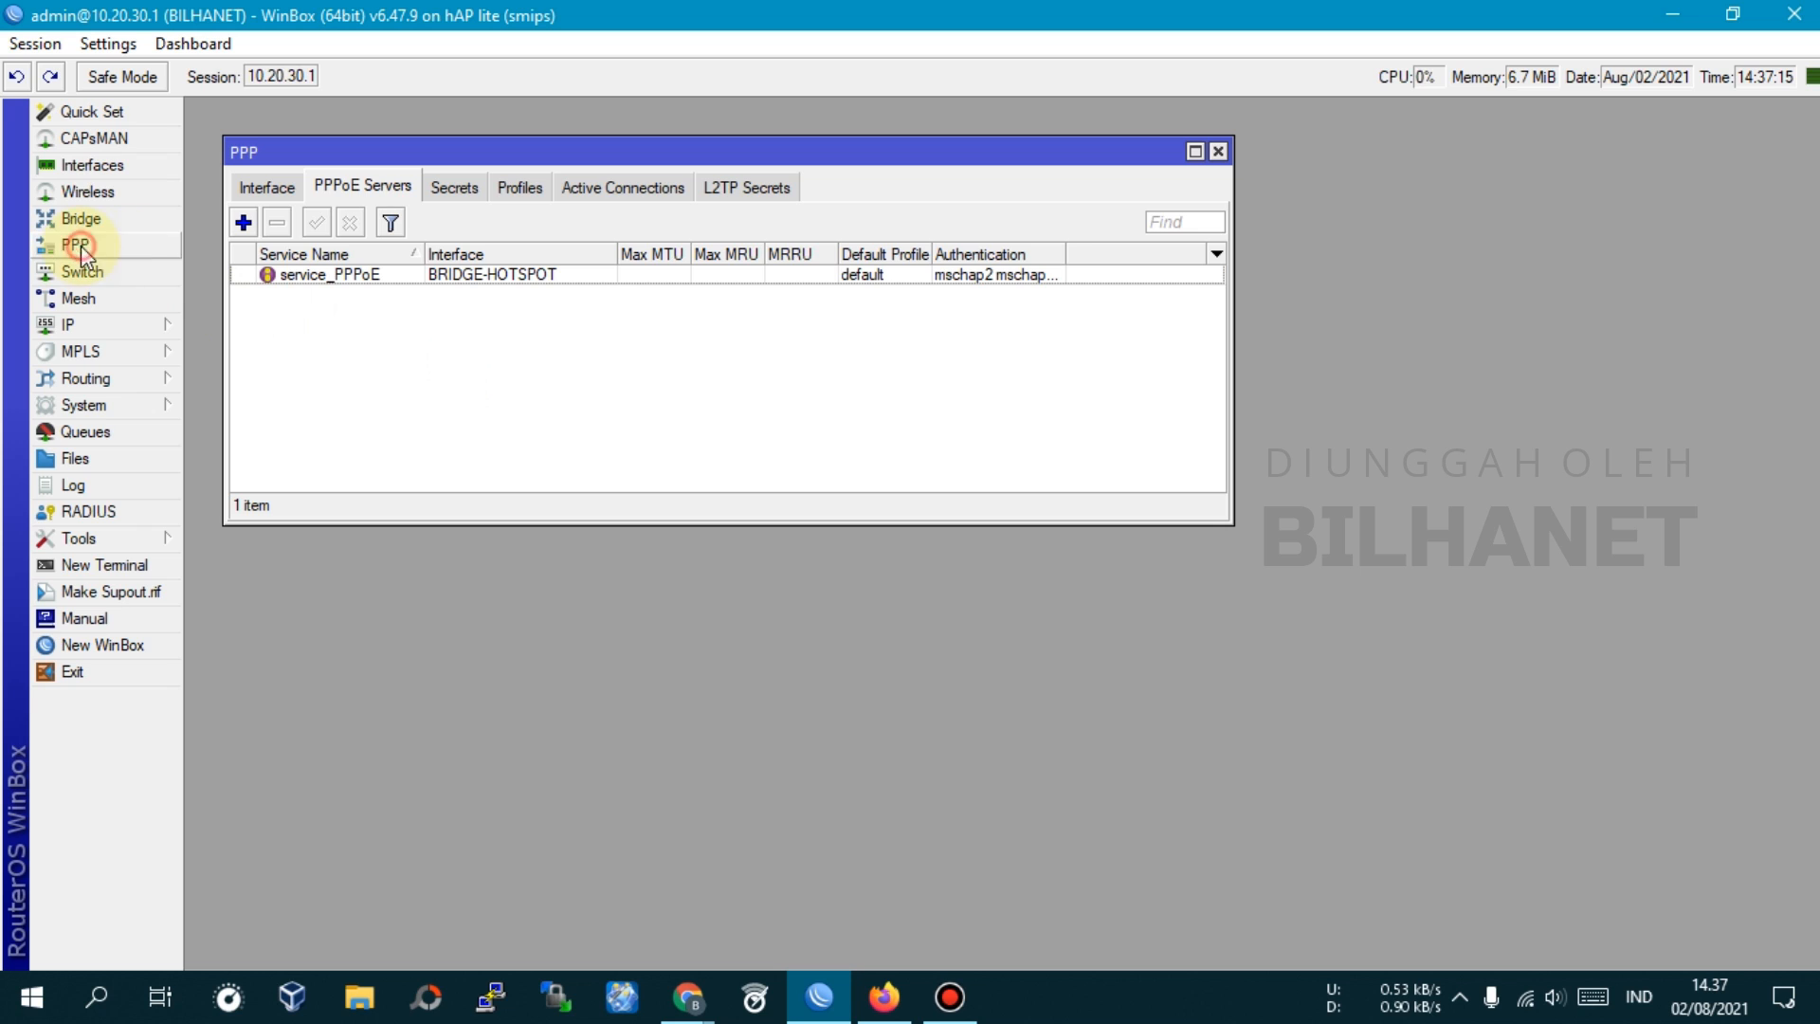
click(459, 194)
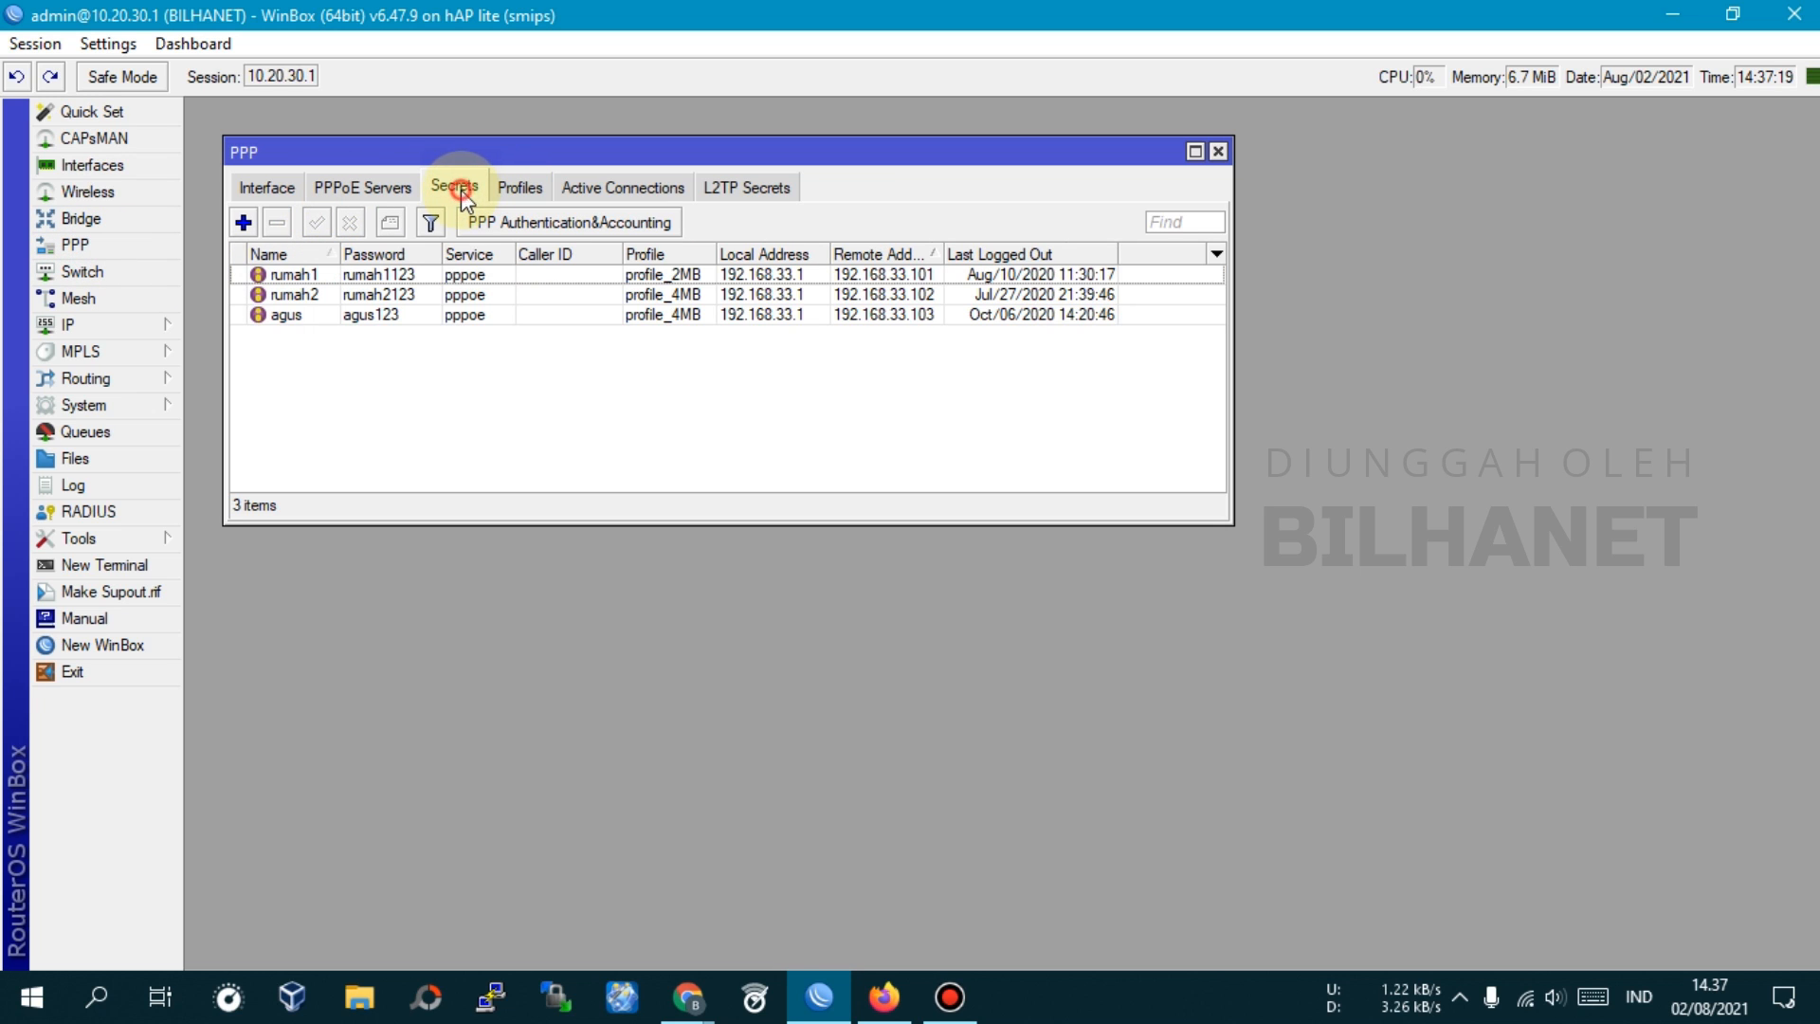
click(242, 222)
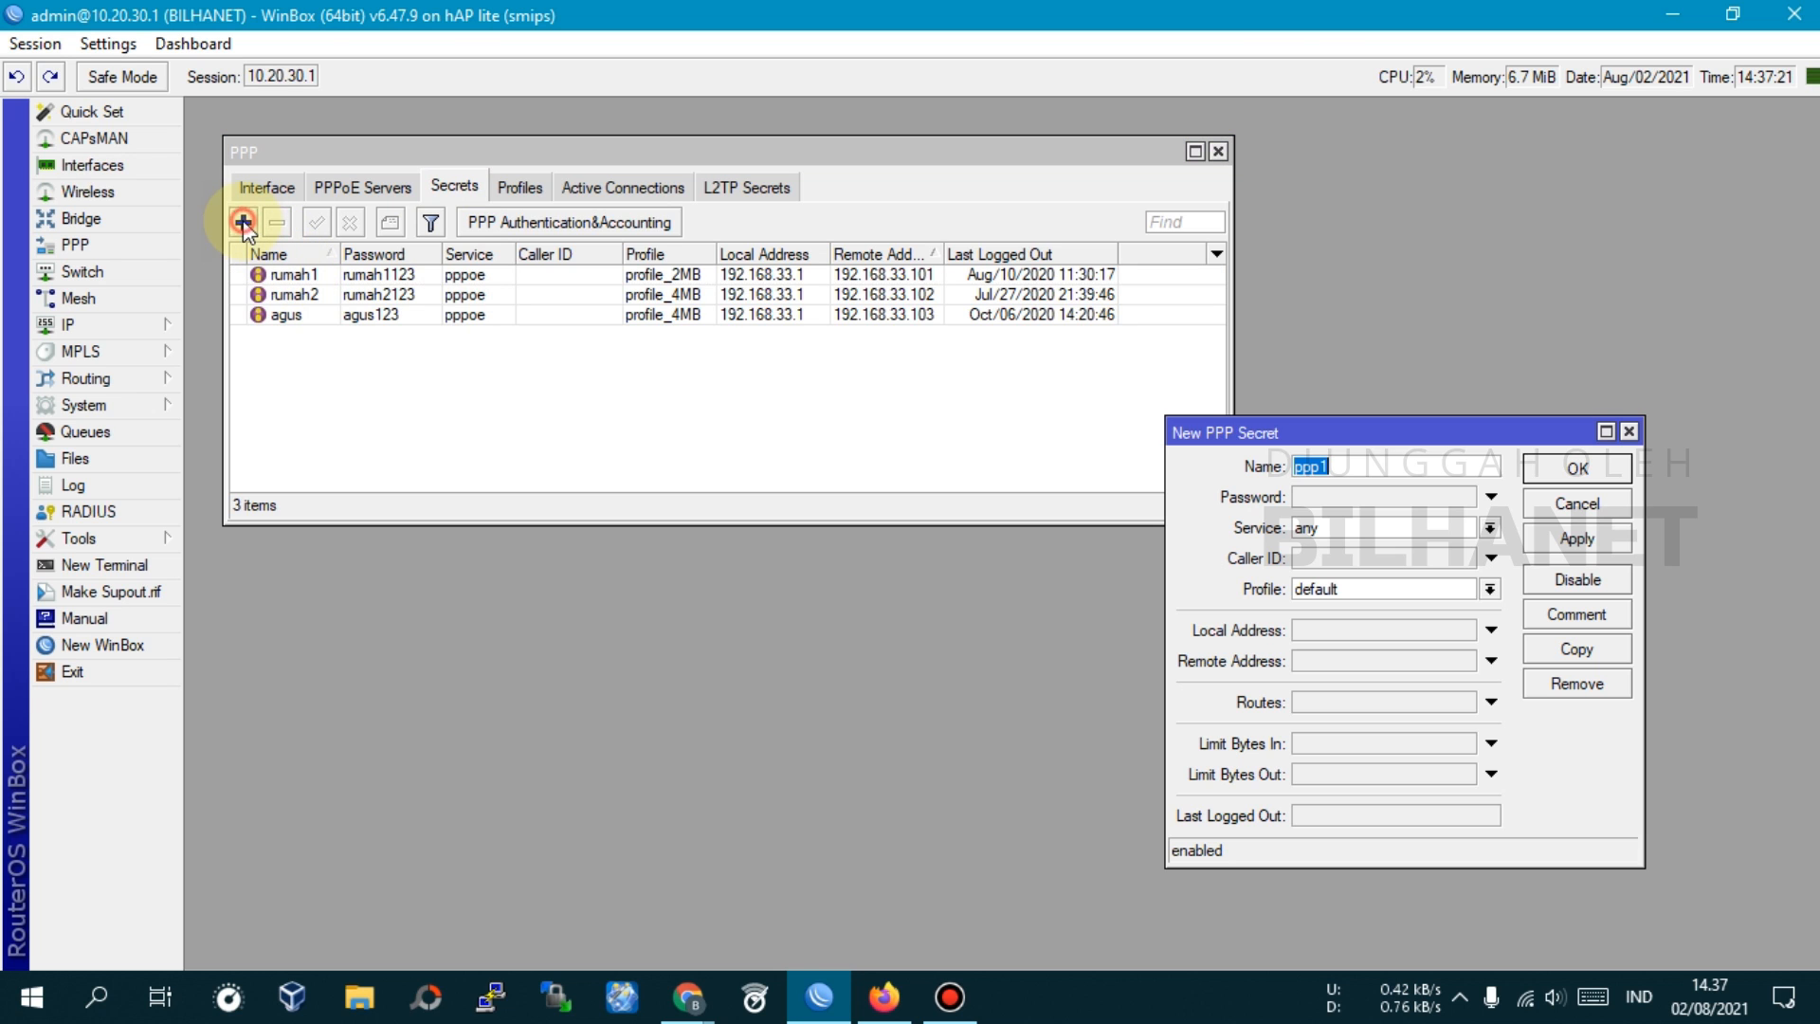
drag(1292, 429, 624, 360)
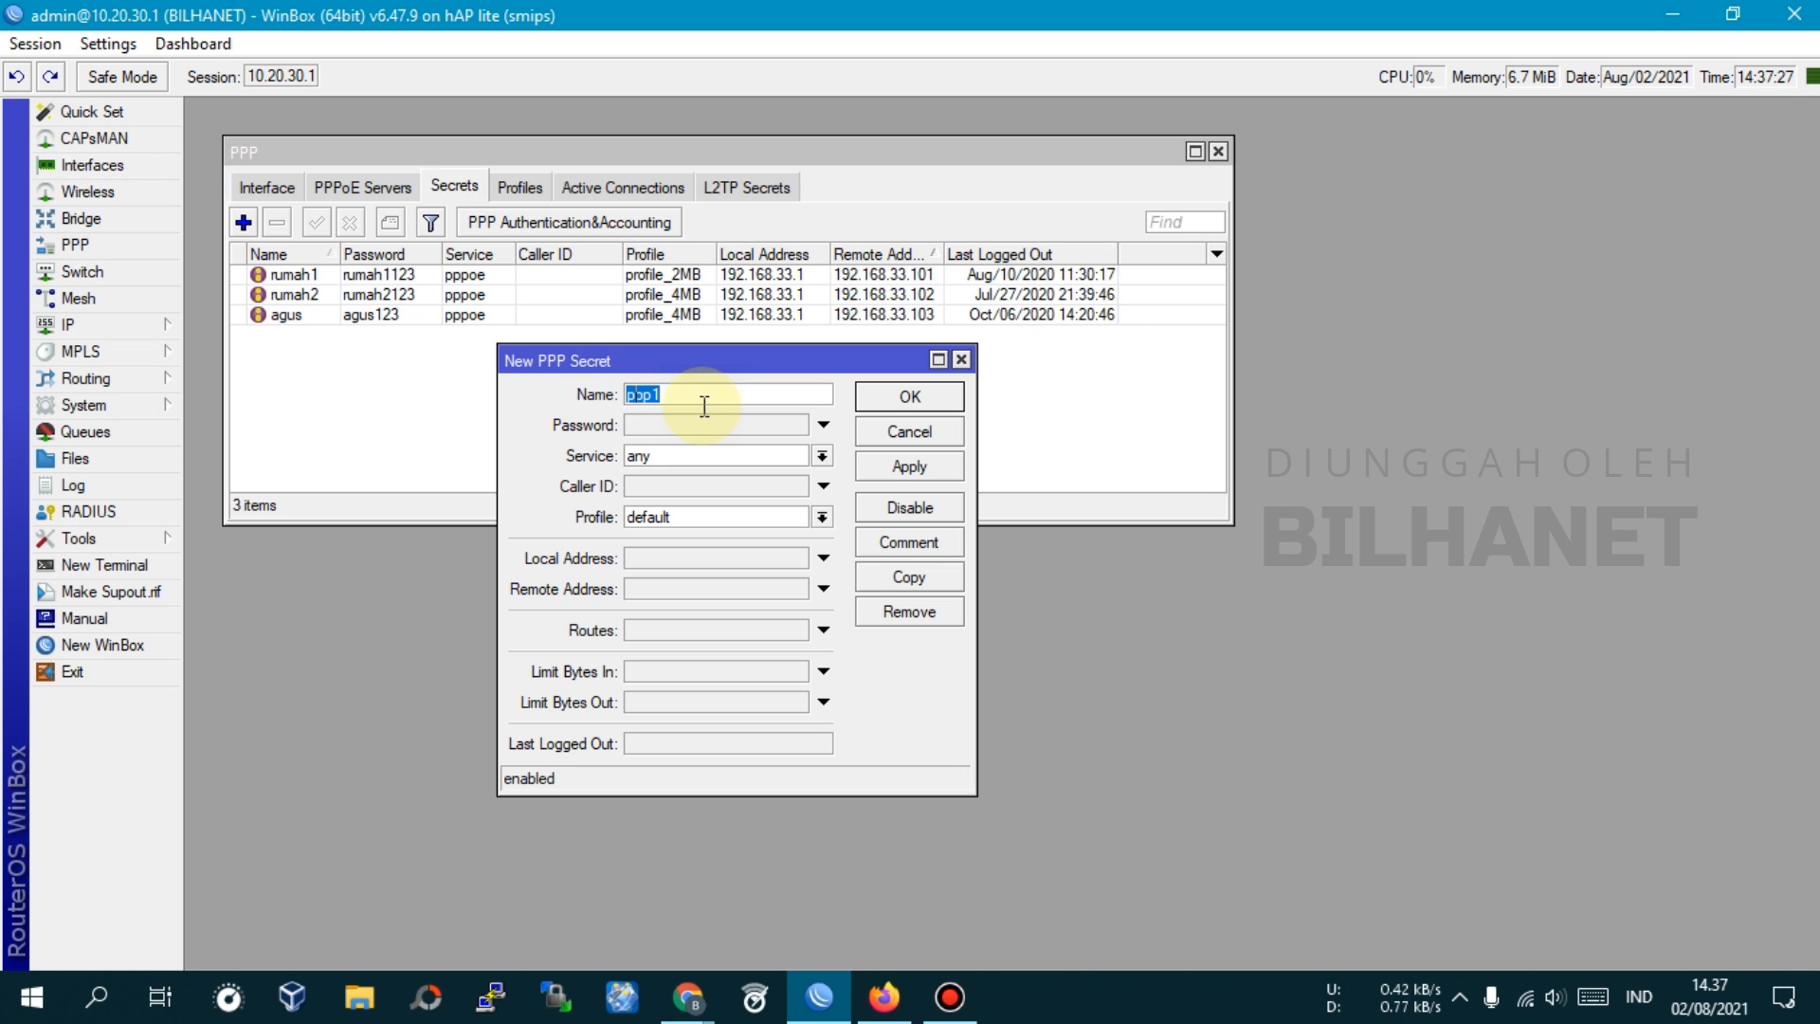
Name the secret airpo, enter its password, and set service pppoe with profile profile_2MB
text(airpo)
click(704, 423)
text(123)
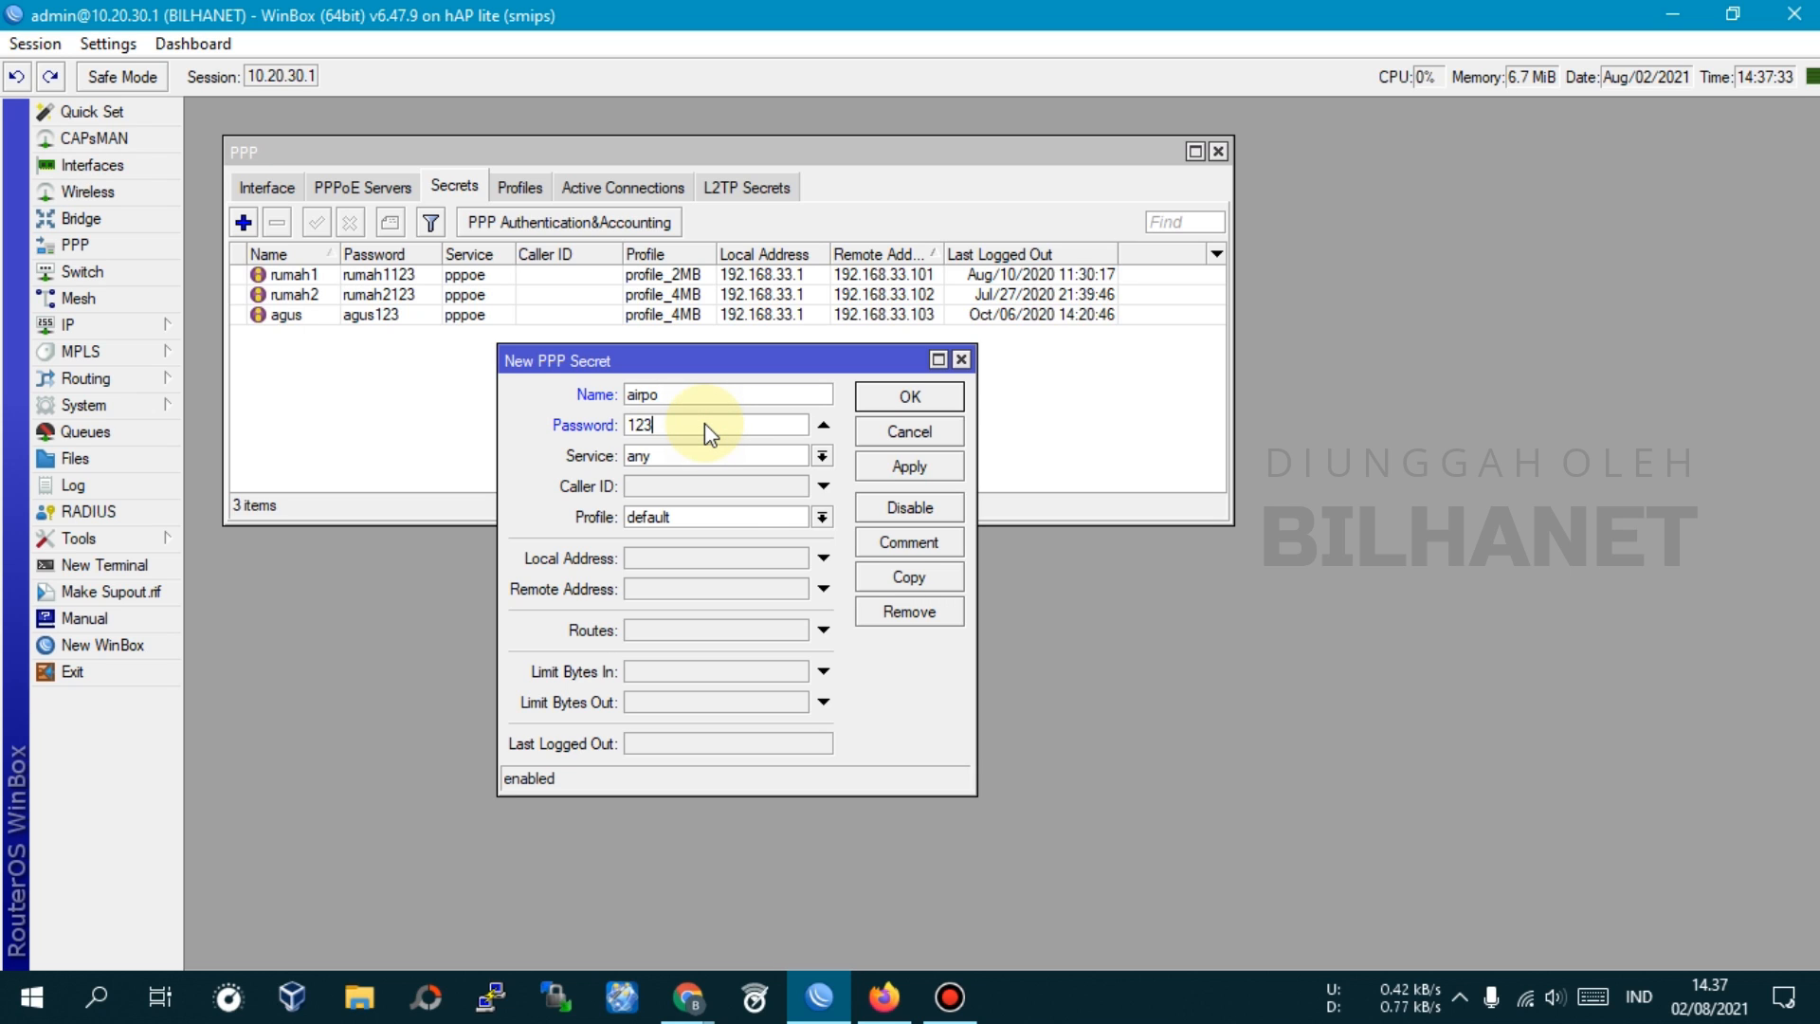
click(639, 457)
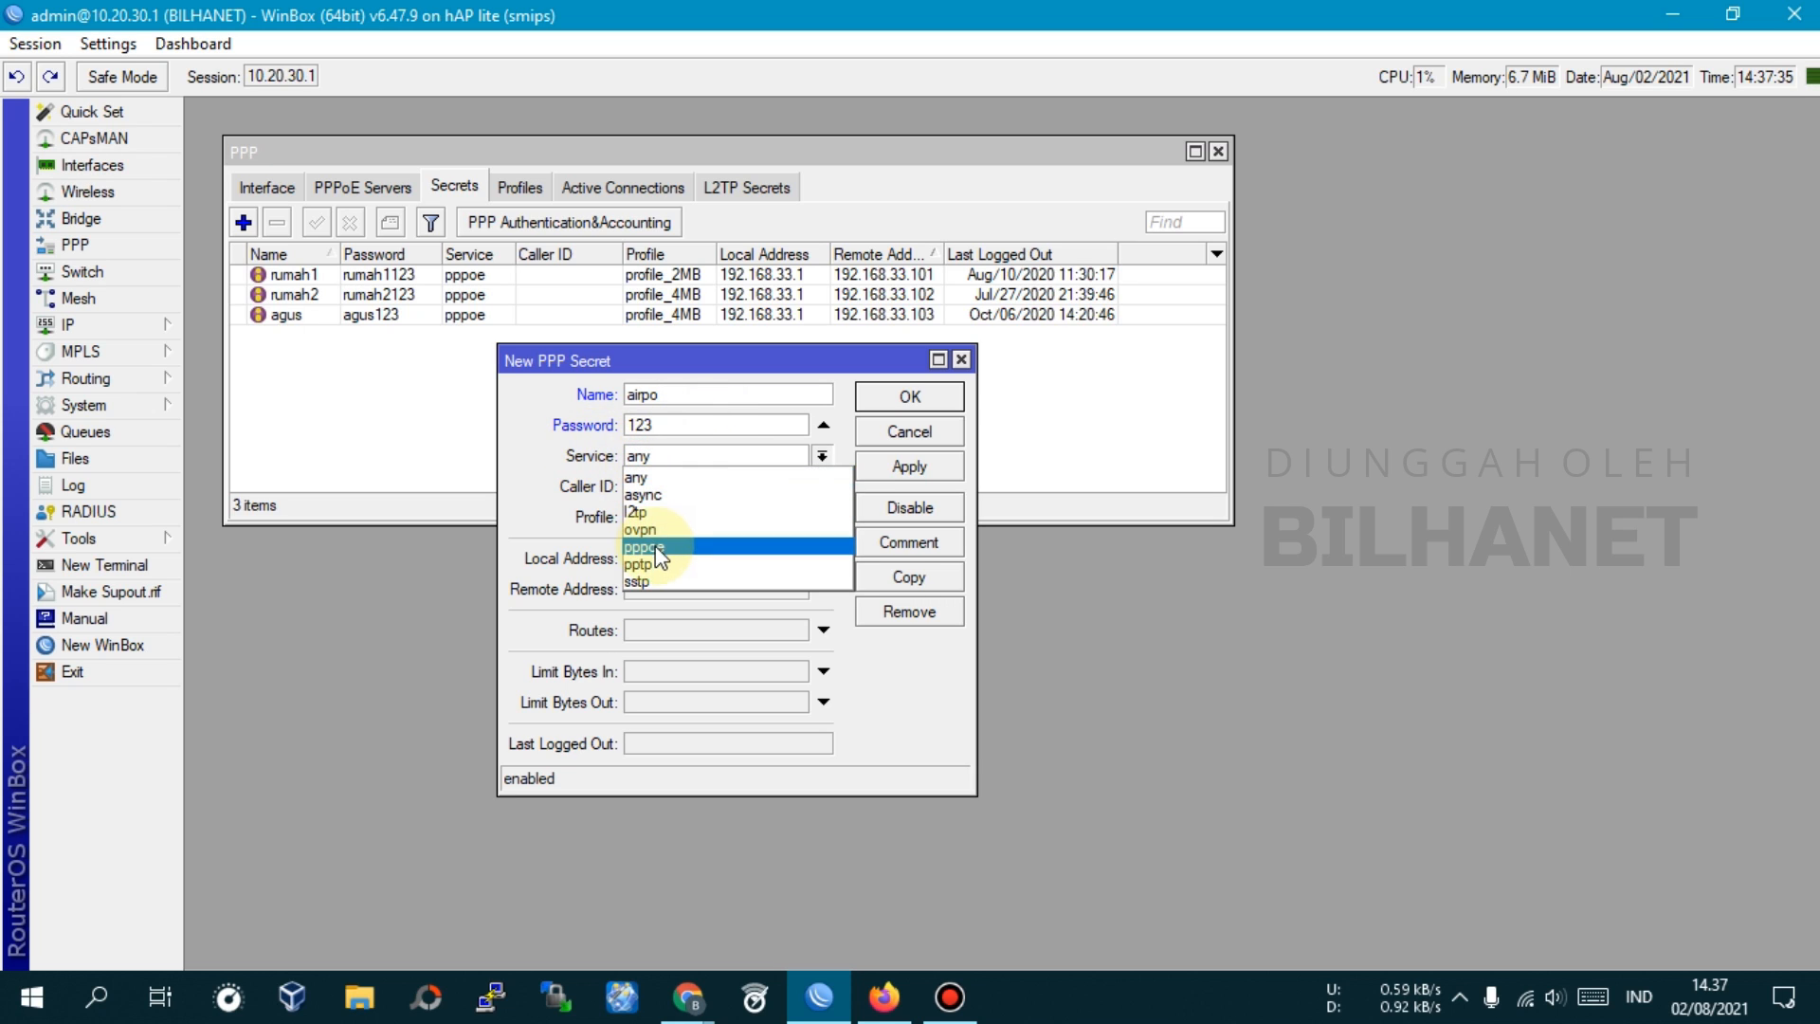
click(660, 550)
click(645, 517)
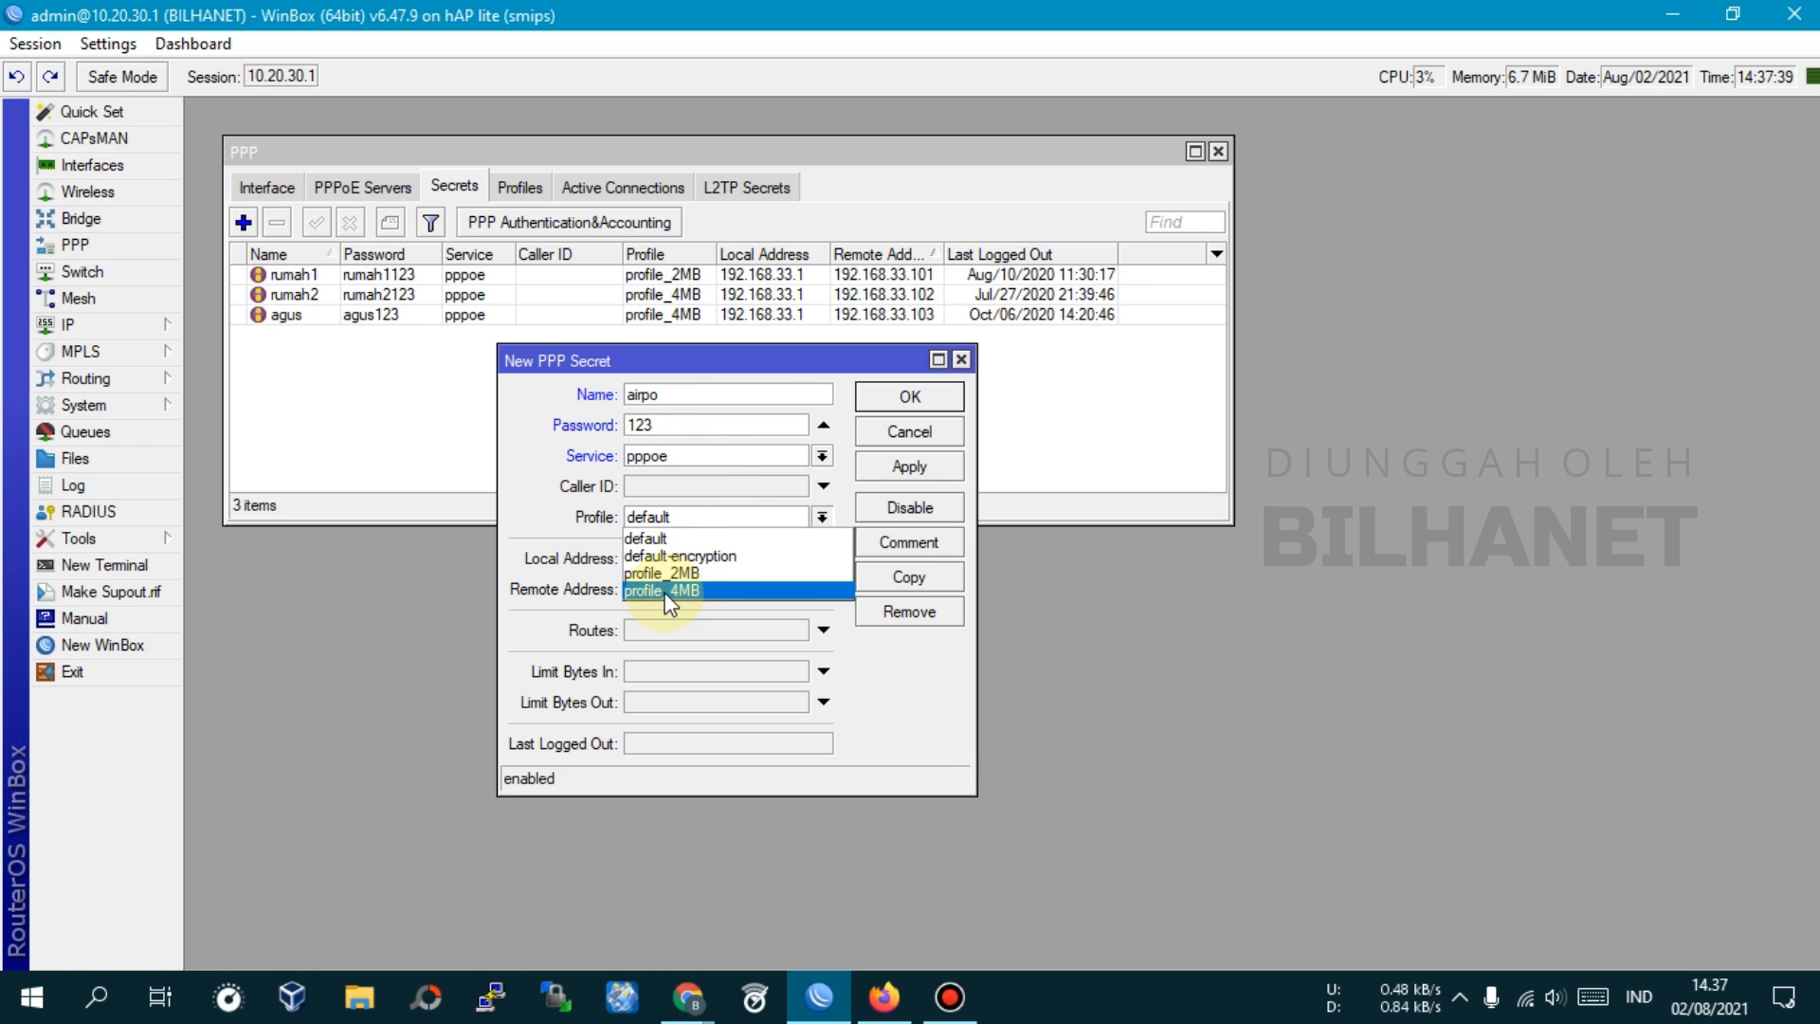
click(683, 574)
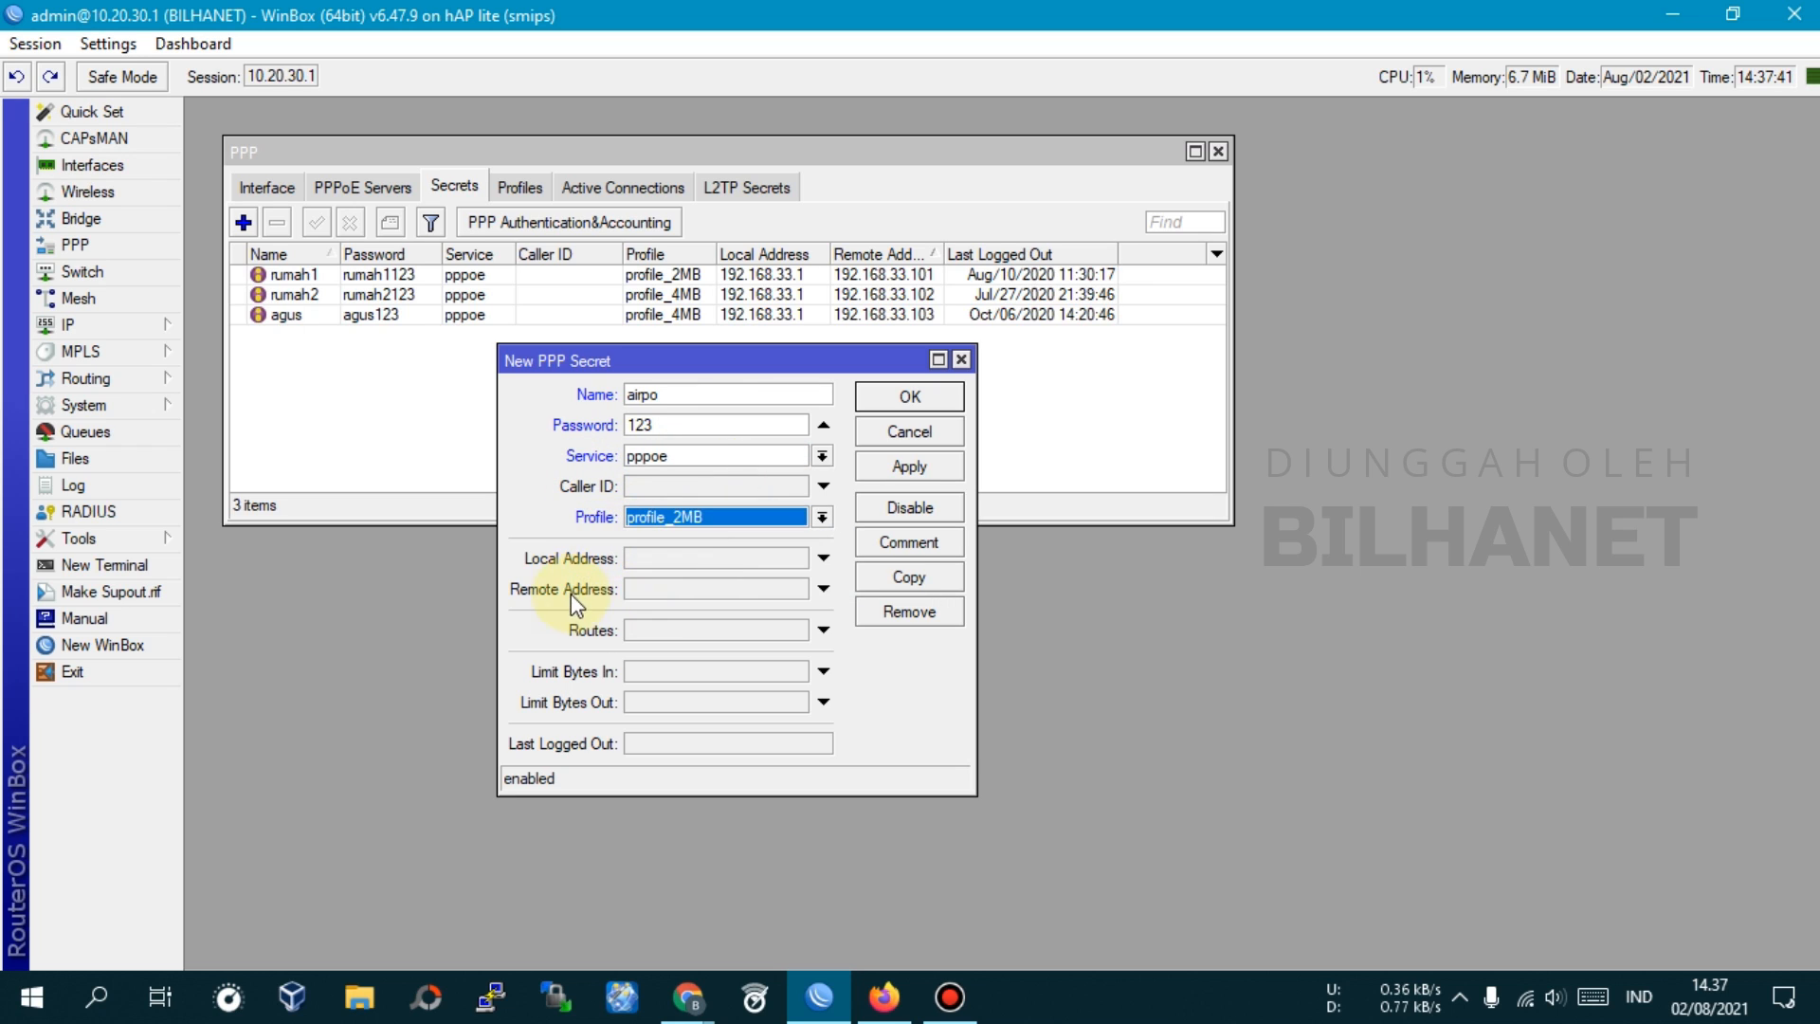
Set local address 192.168.33.1 and remote address 192.168.33.104, save, and reopen the airpo secret
click(674, 565)
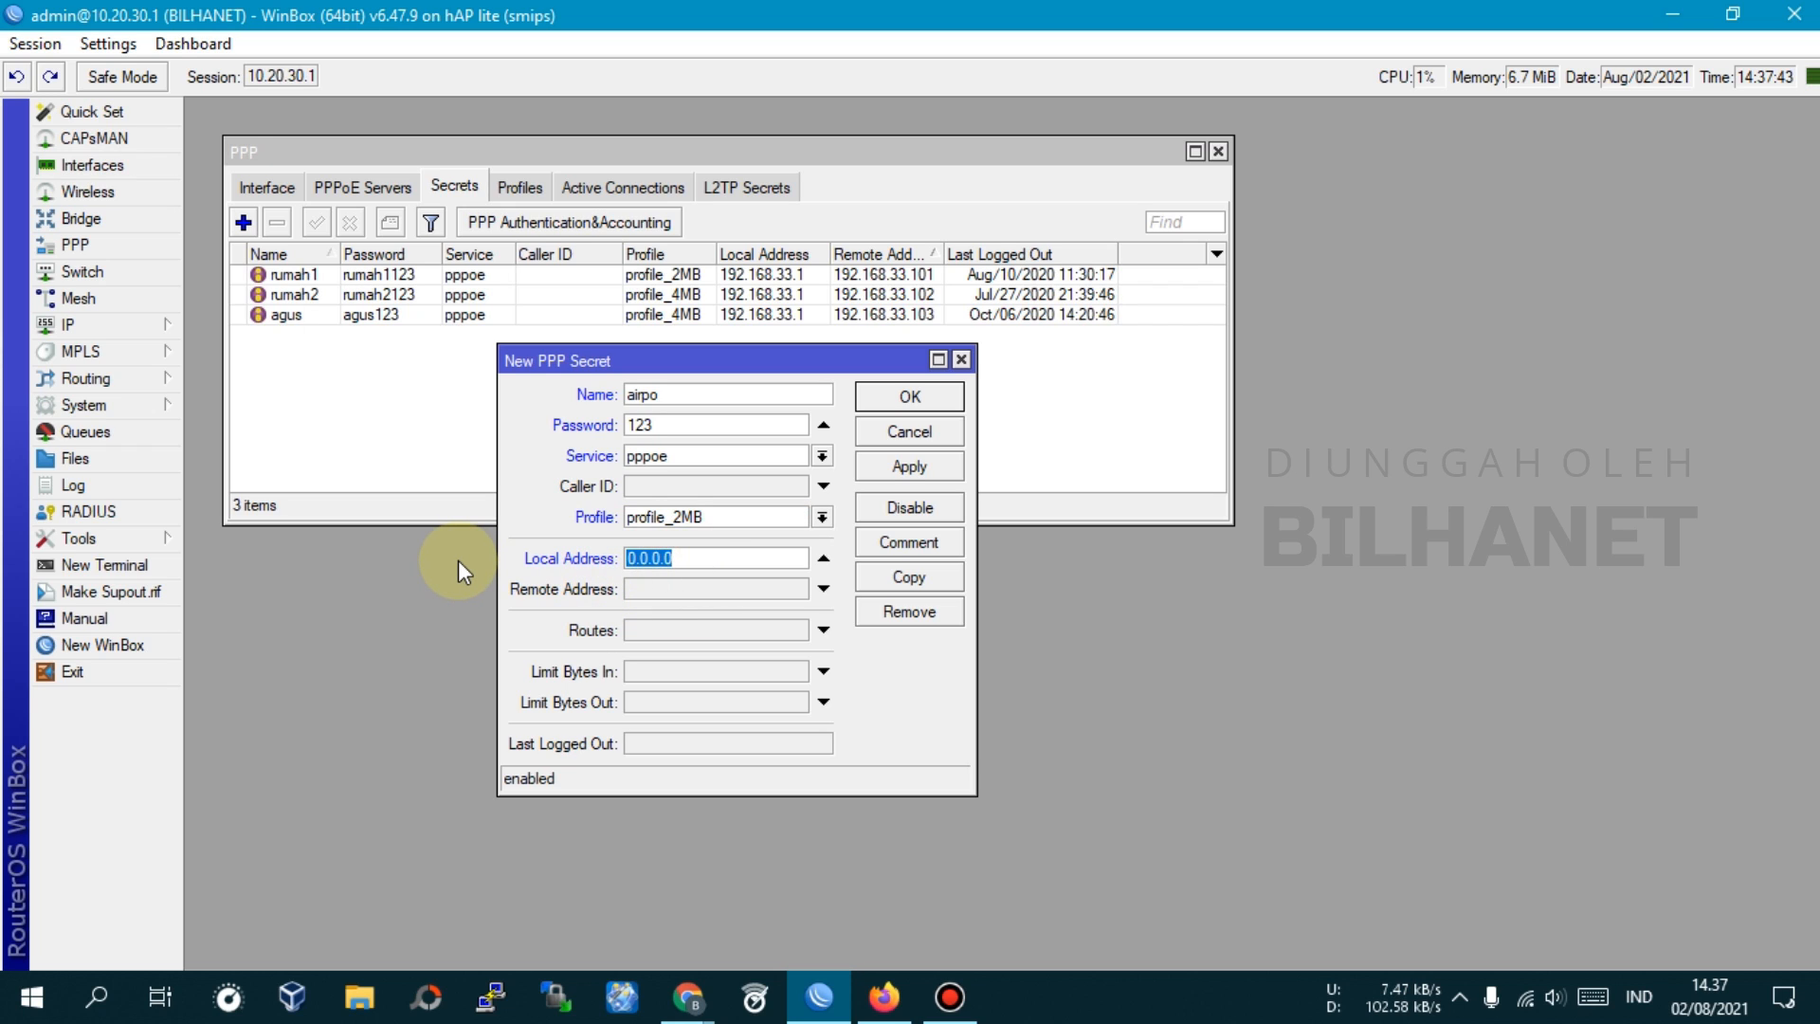
text(192.168.33.1)
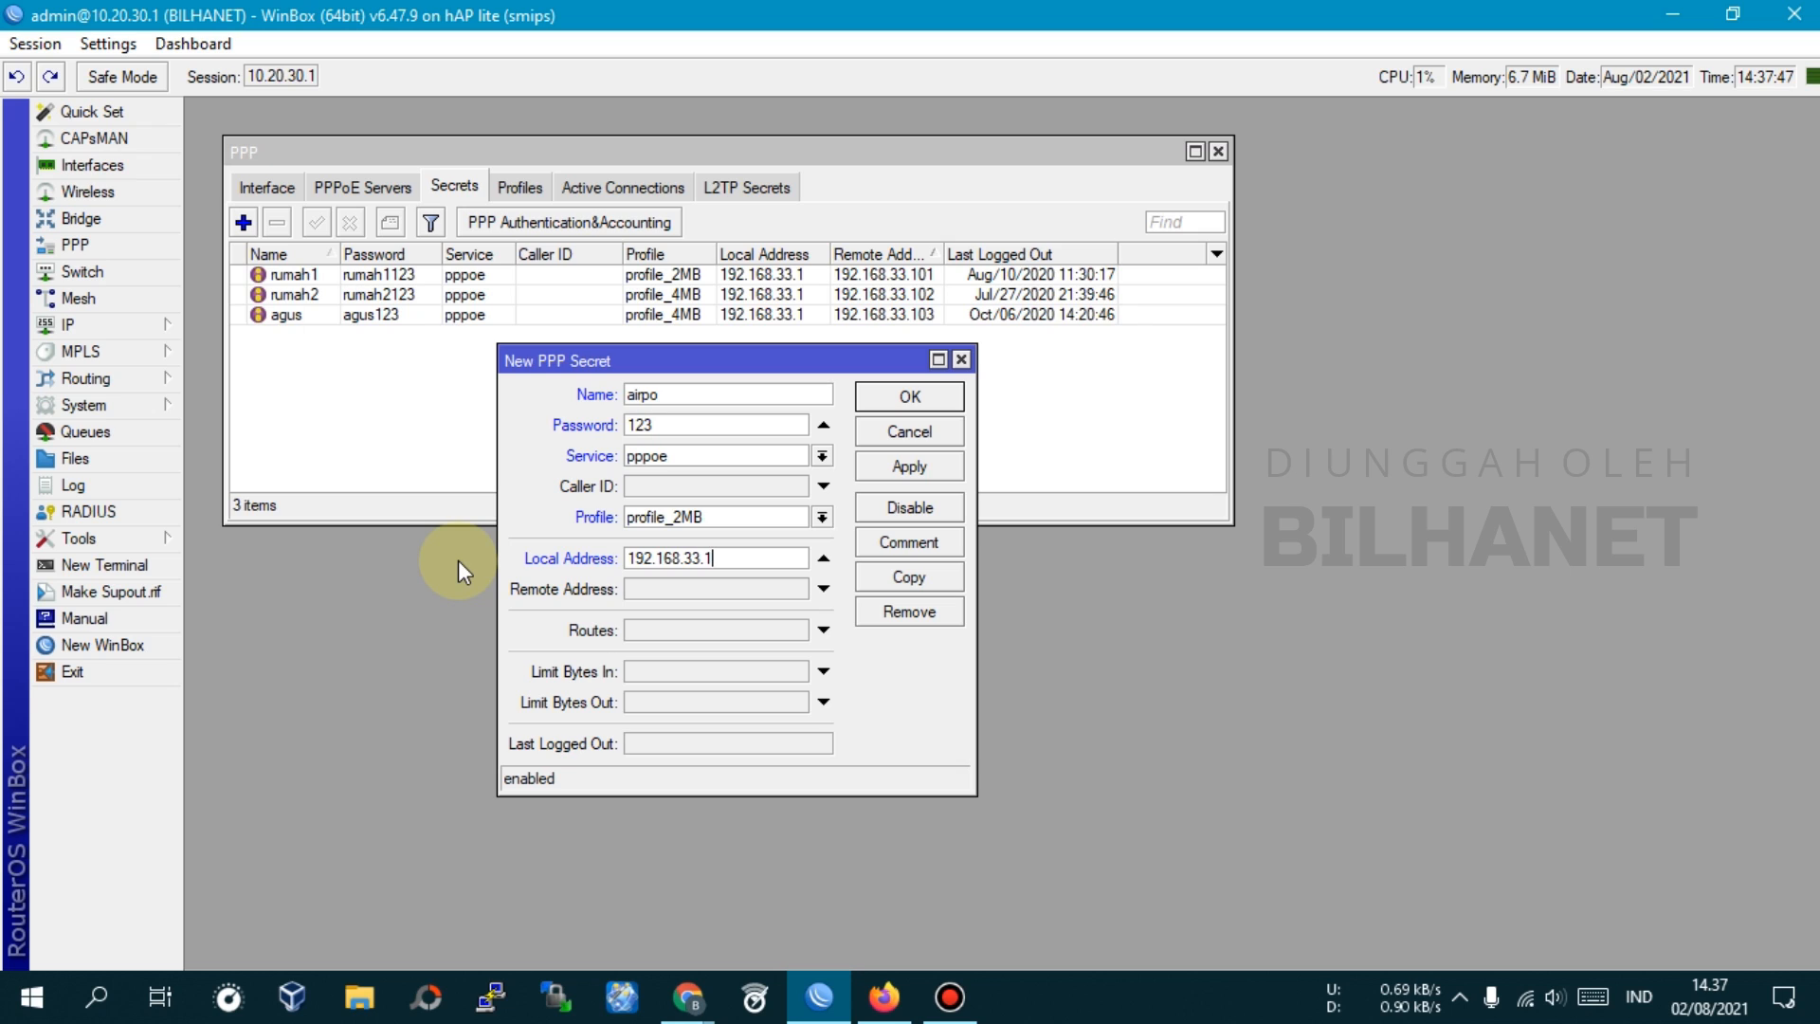
click(734, 589)
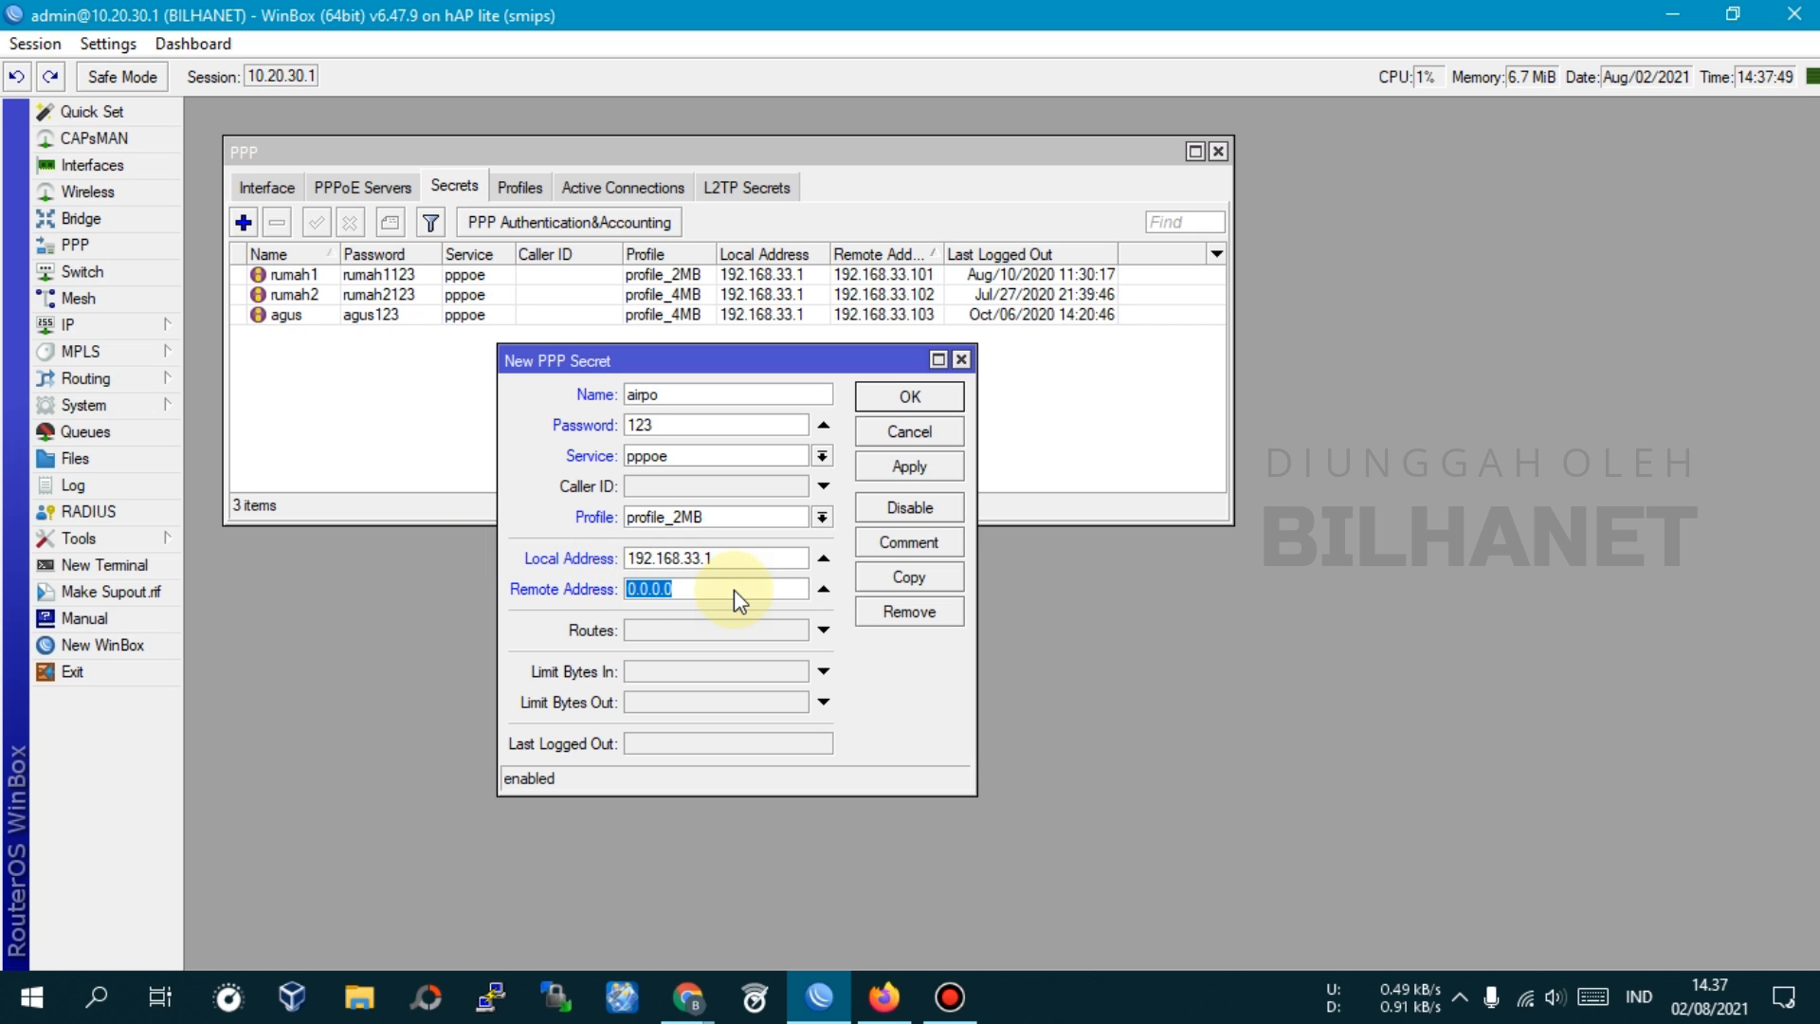
text(192.168.33.104)
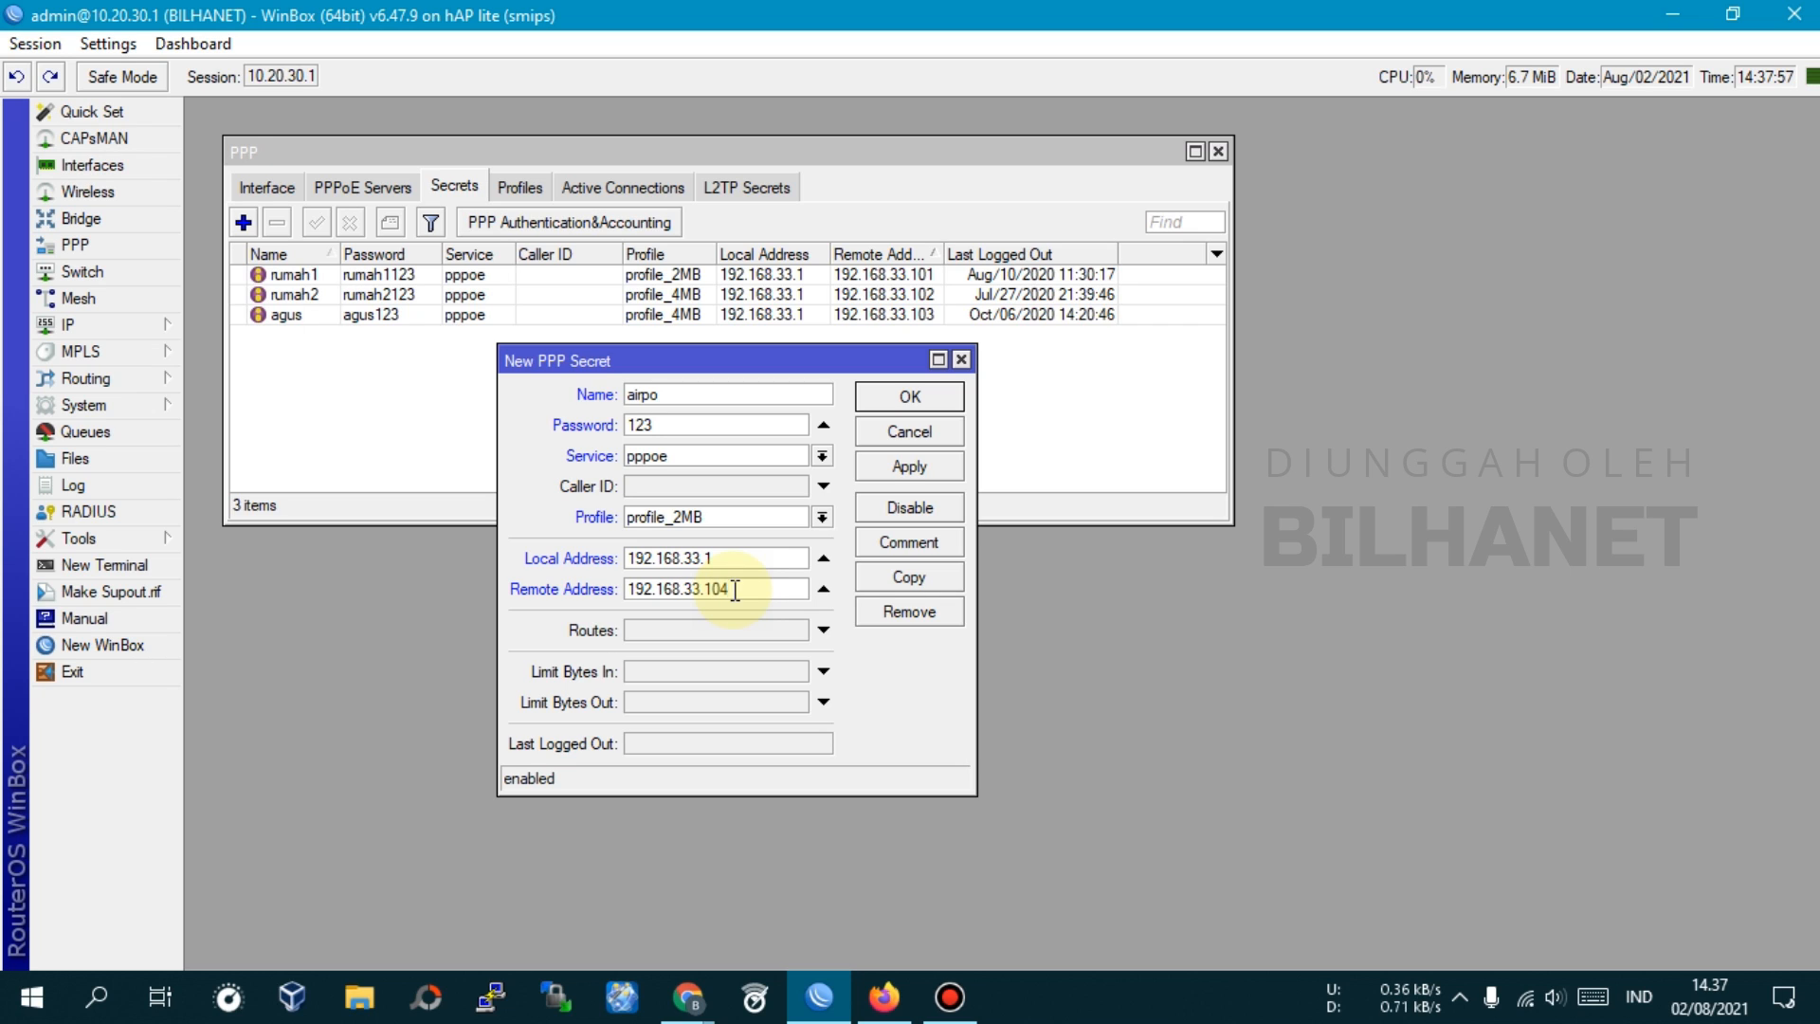
click(924, 466)
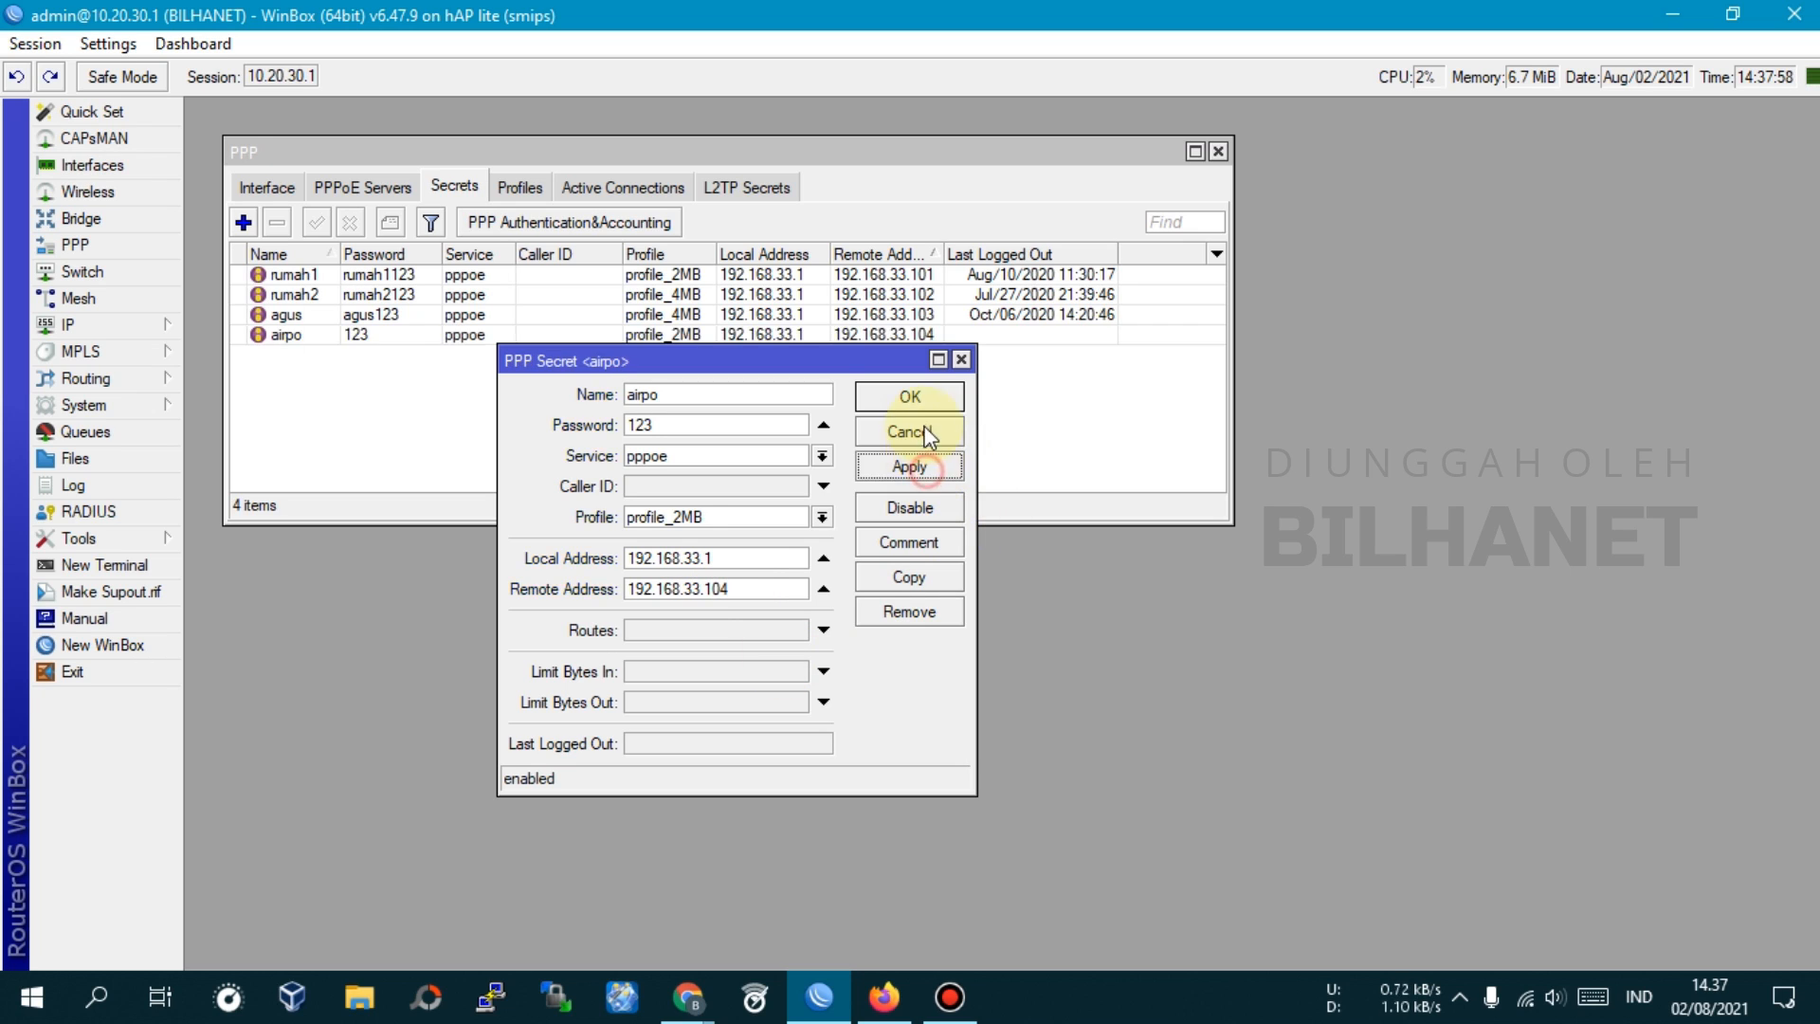
click(910, 396)
double_click(433, 488)
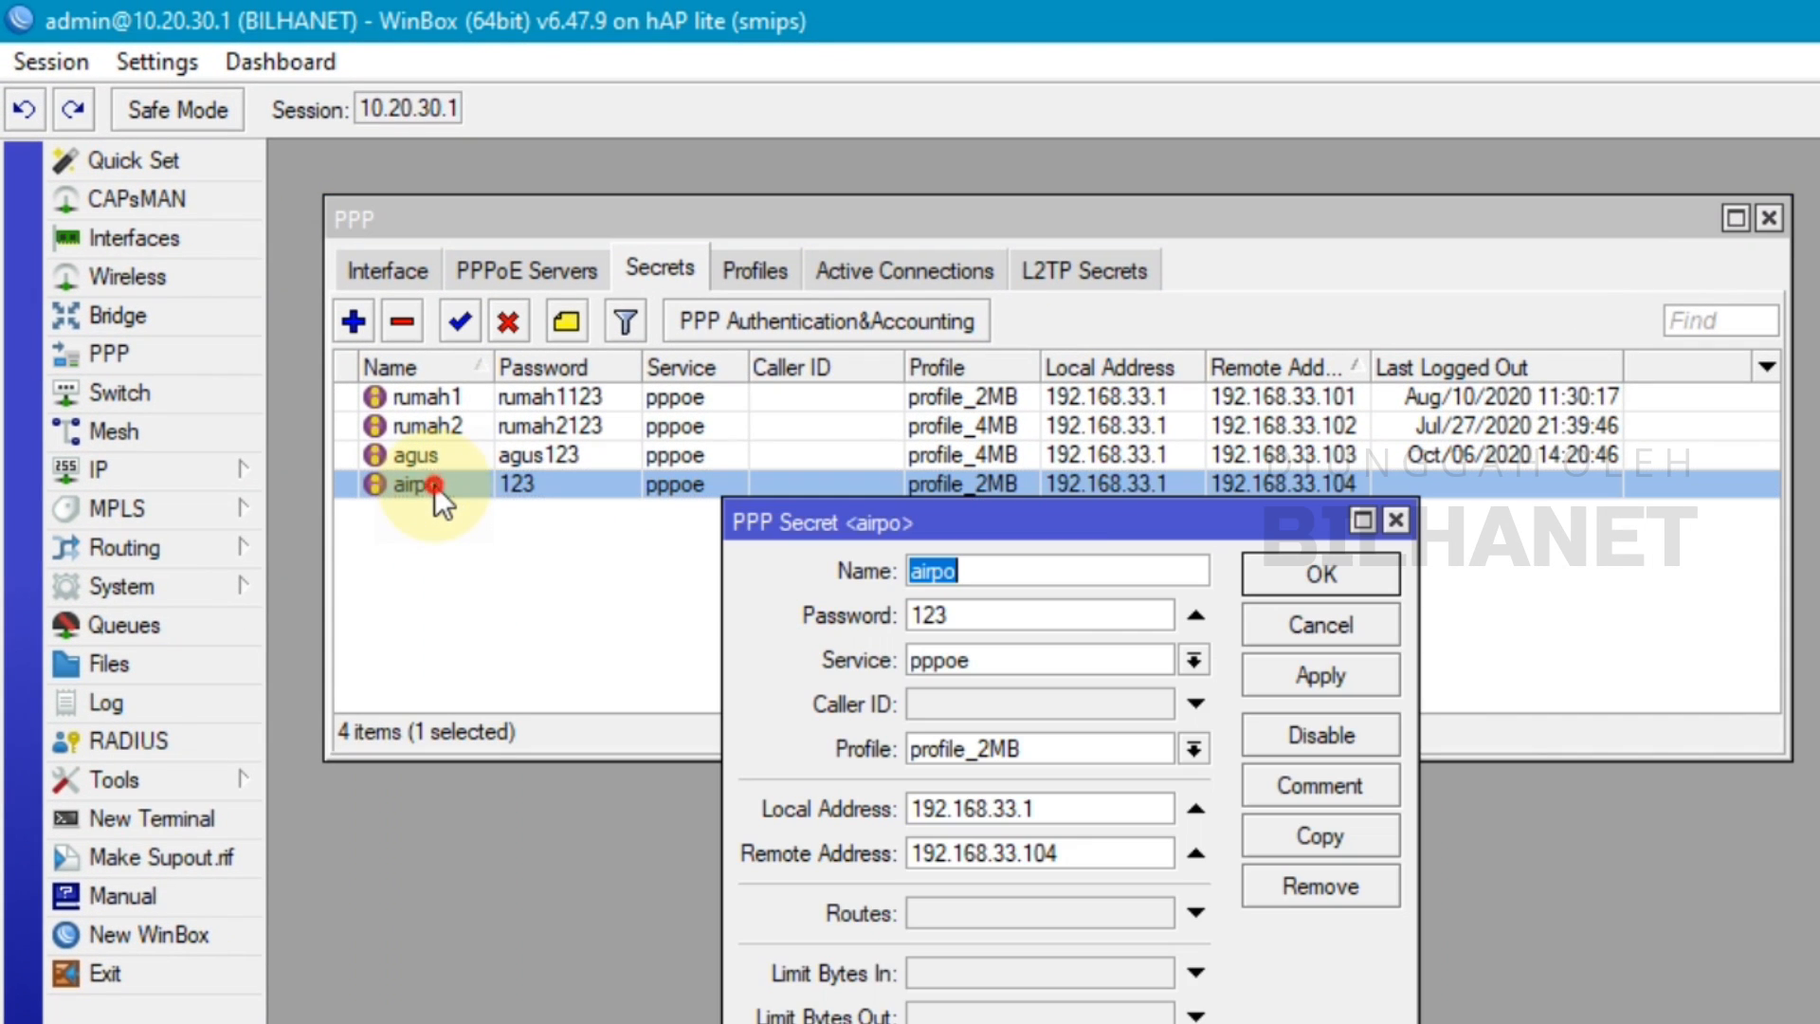
drag(1022, 557, 783, 582)
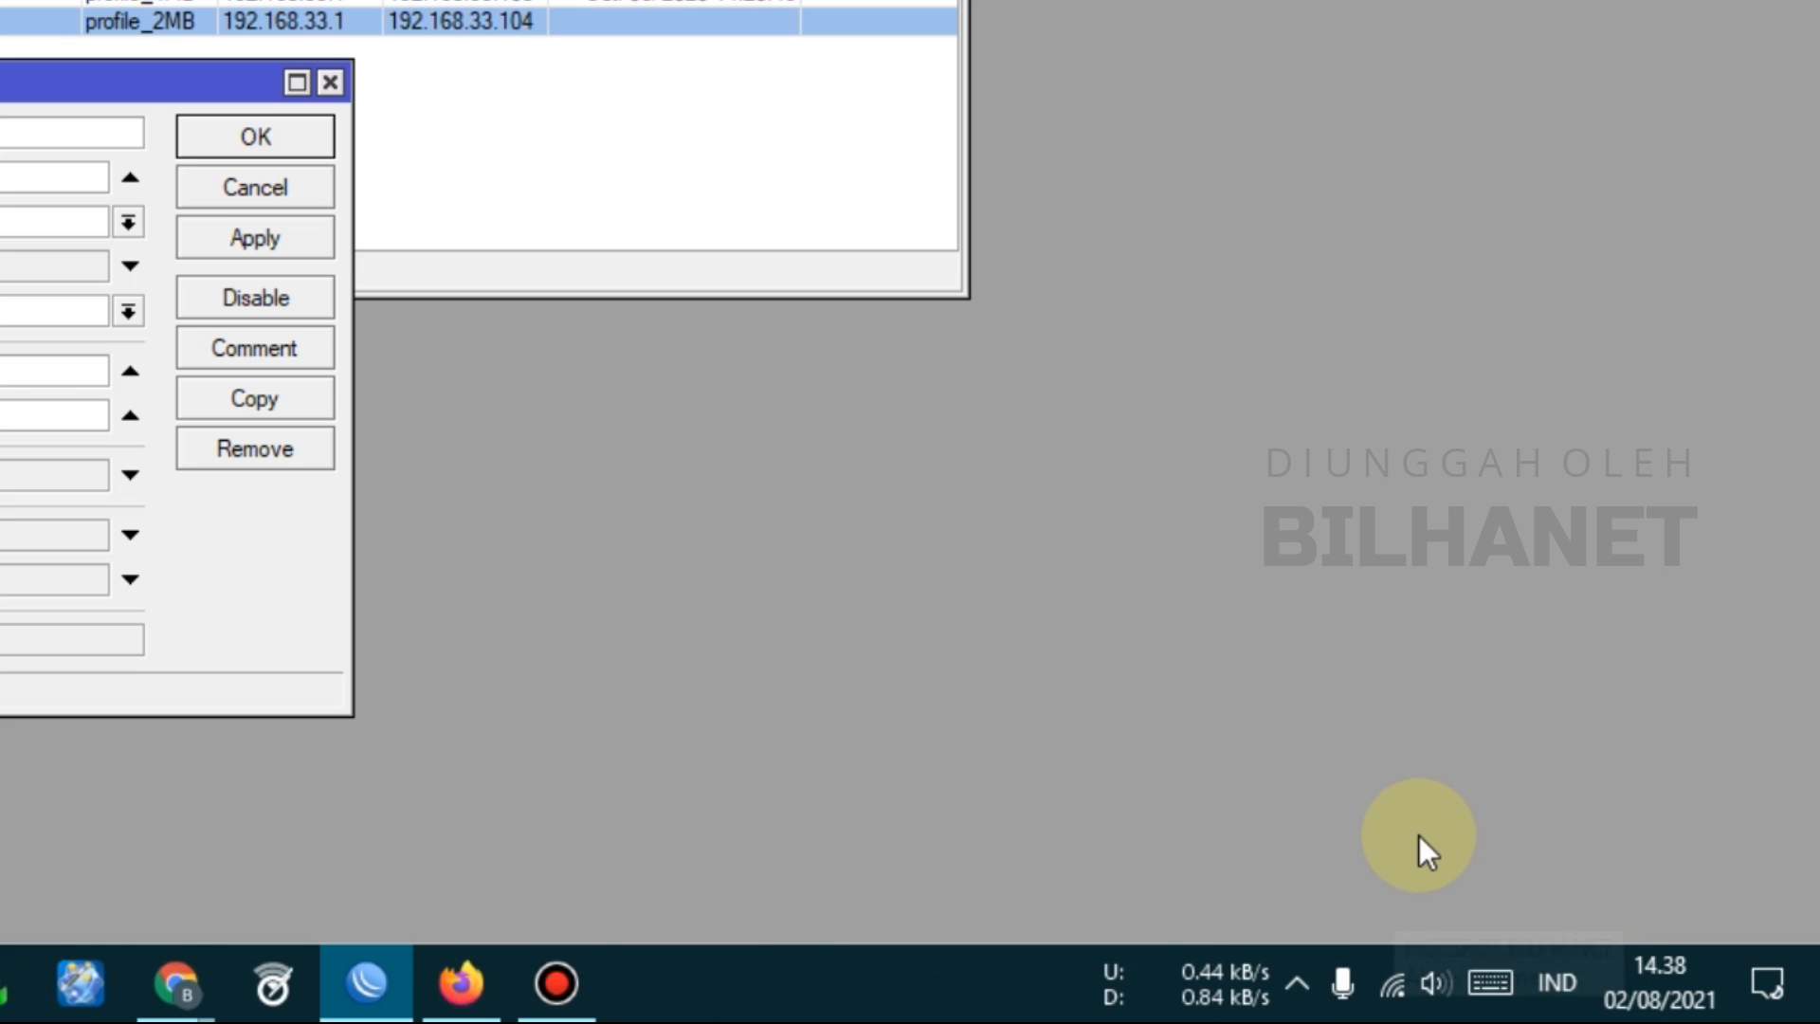
Join the WR300N_0D03B4 Wi-Fi network from the taskbar network list
click(1393, 982)
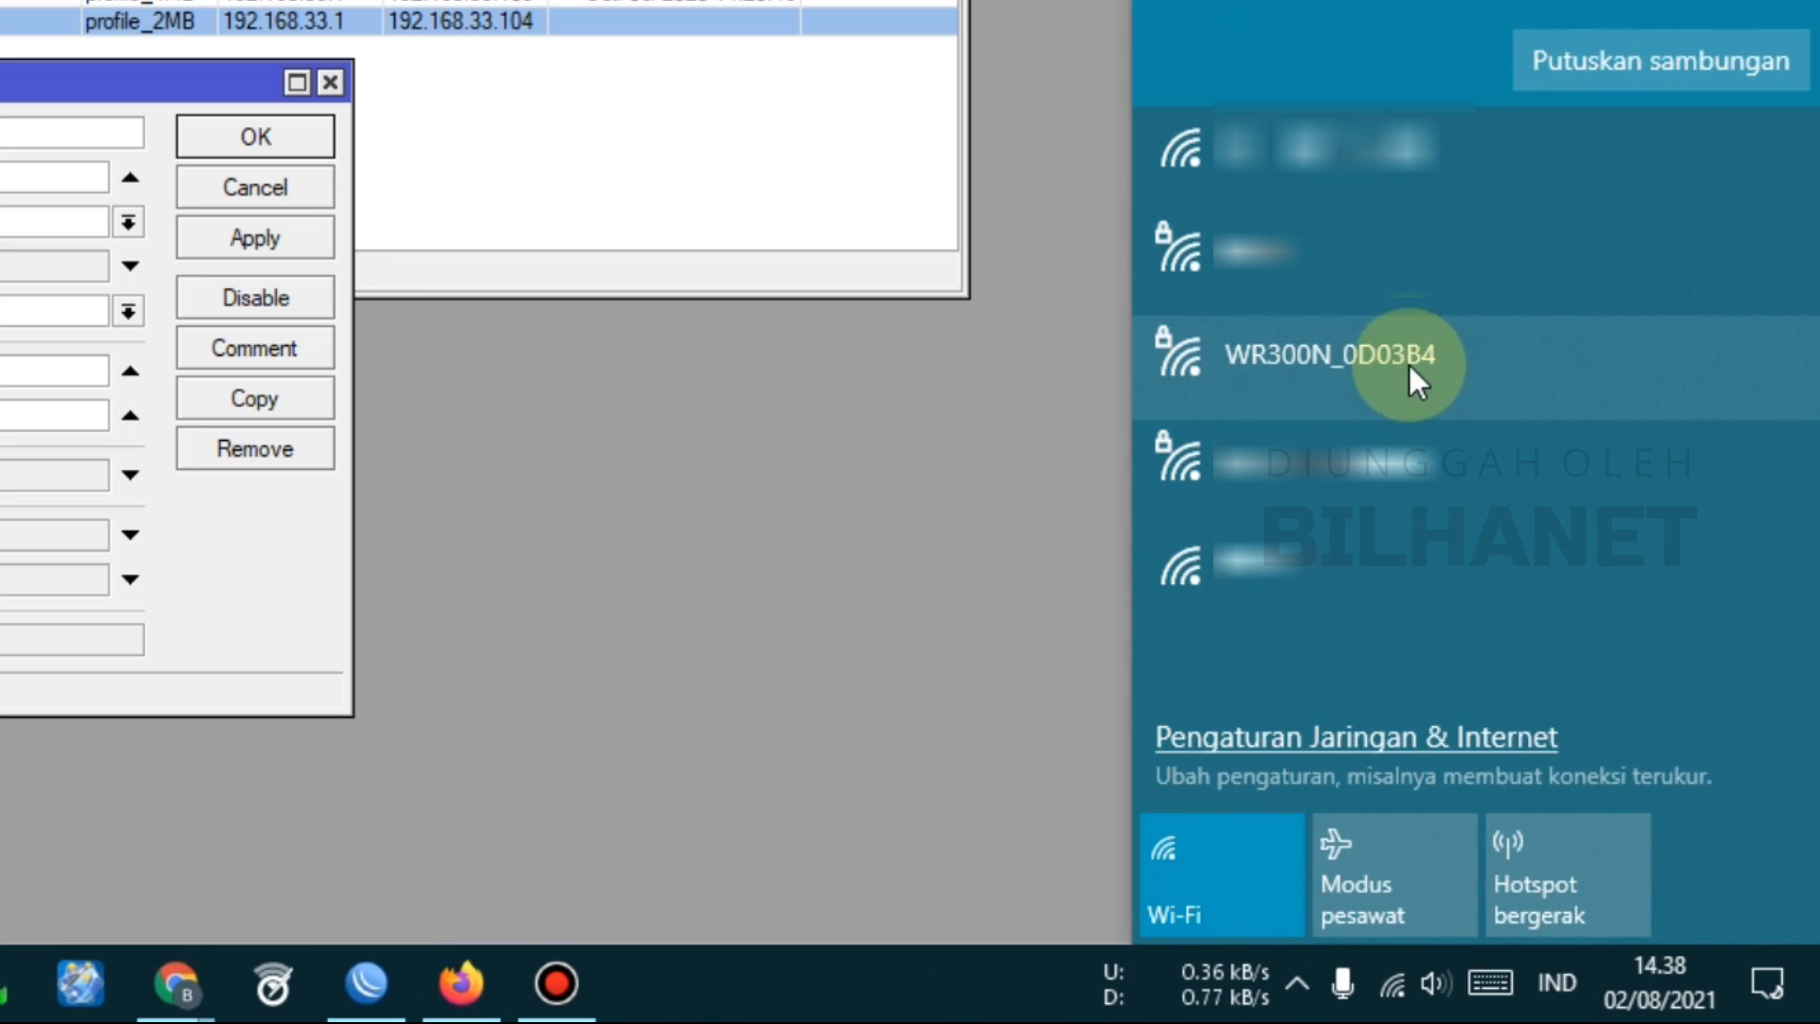
click(1340, 367)
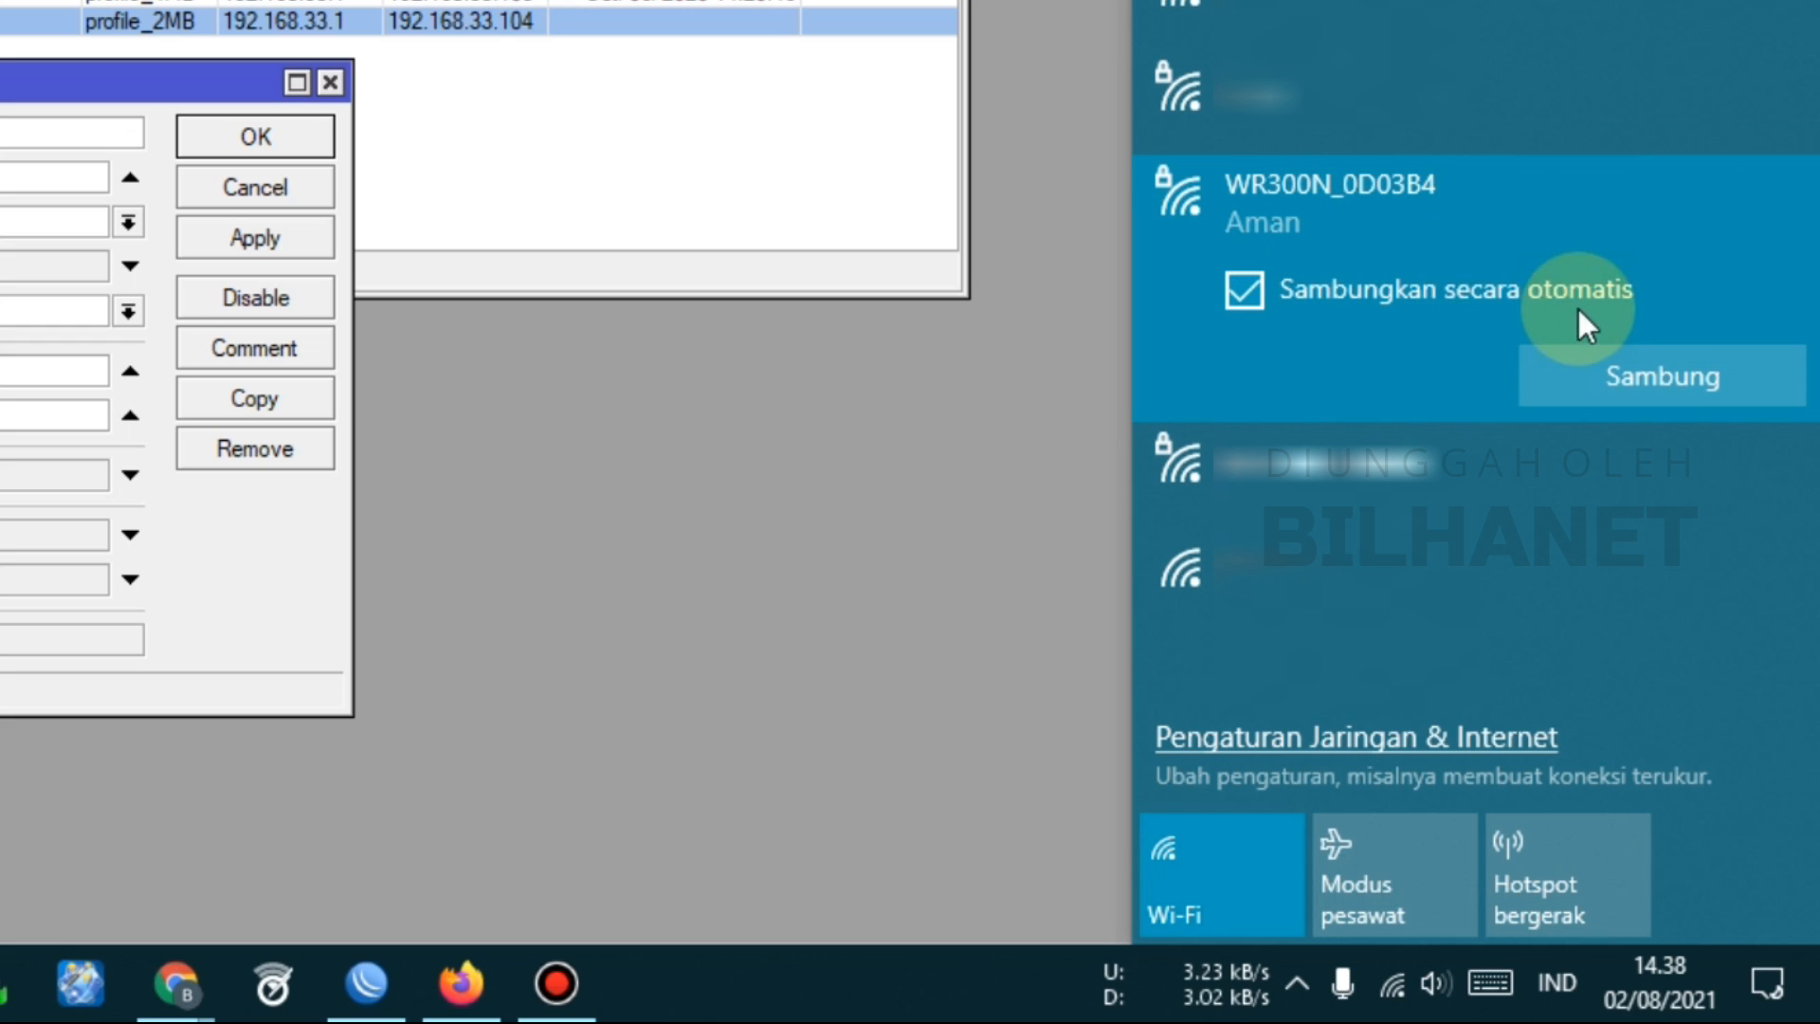
click(1670, 378)
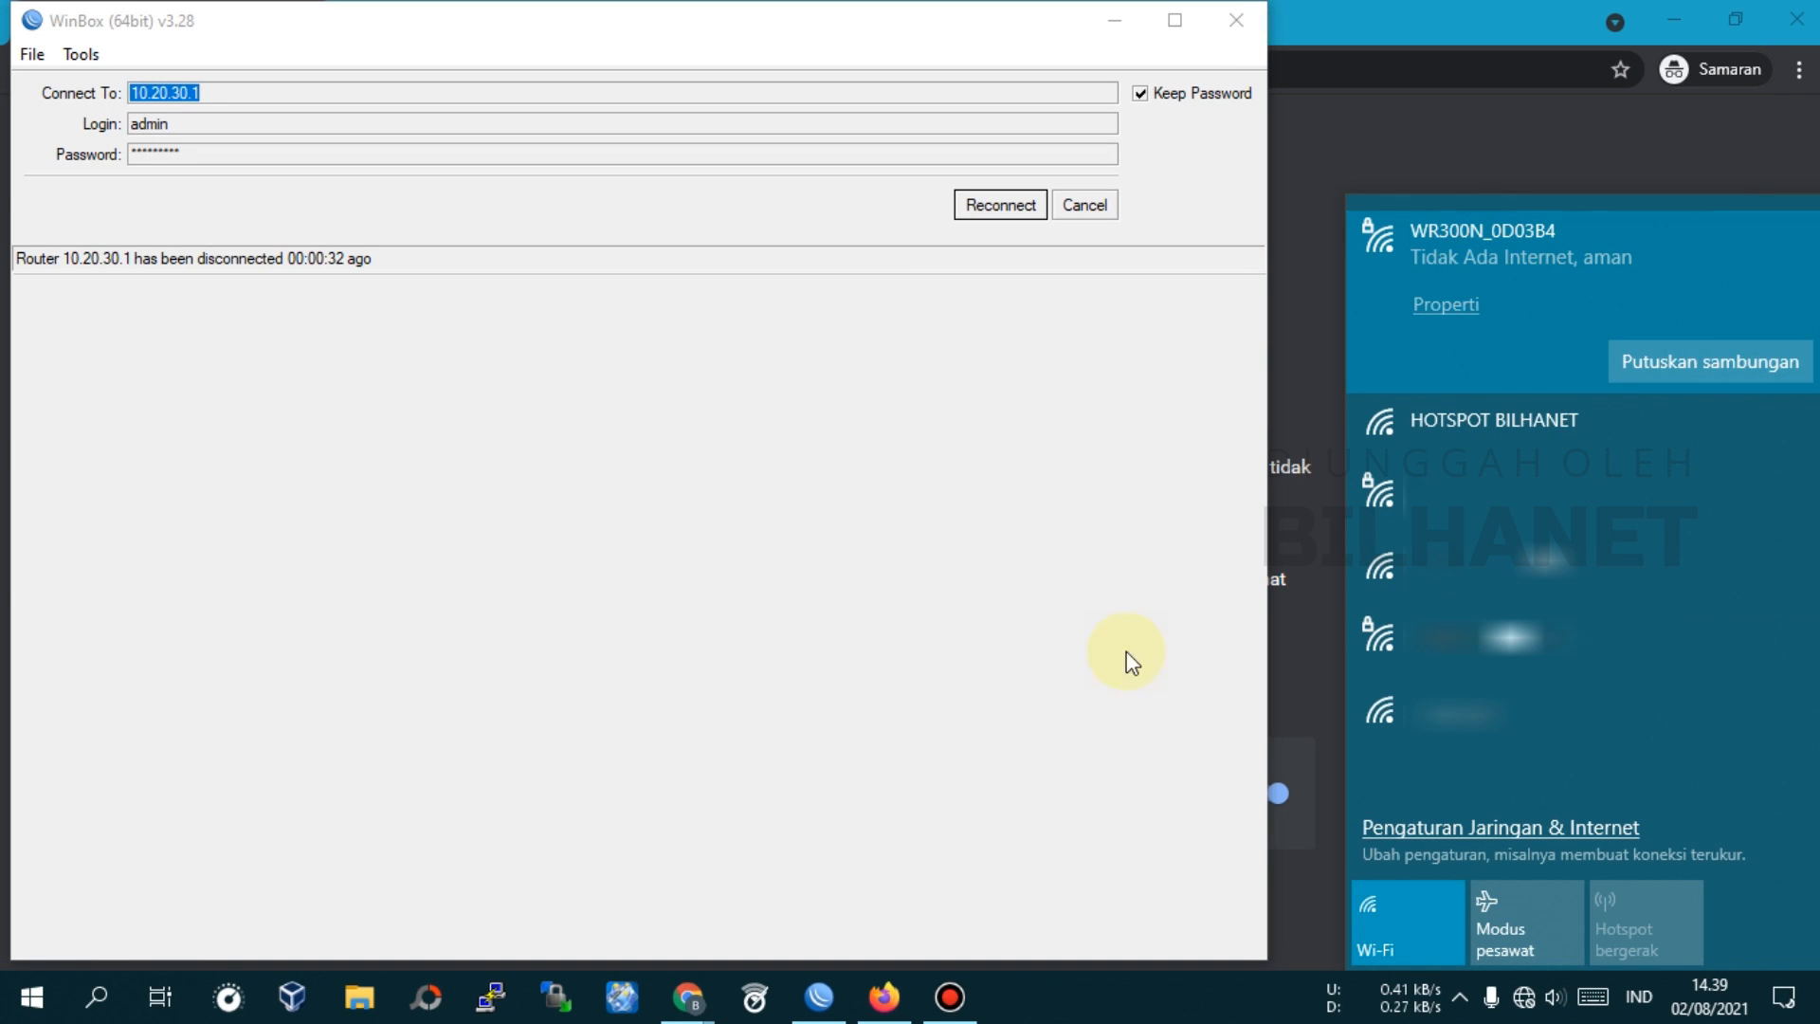
Load 192.168.1.1 in incognito Chrome, compare the connection types, and return to PPPoE
click(689, 997)
click(794, 889)
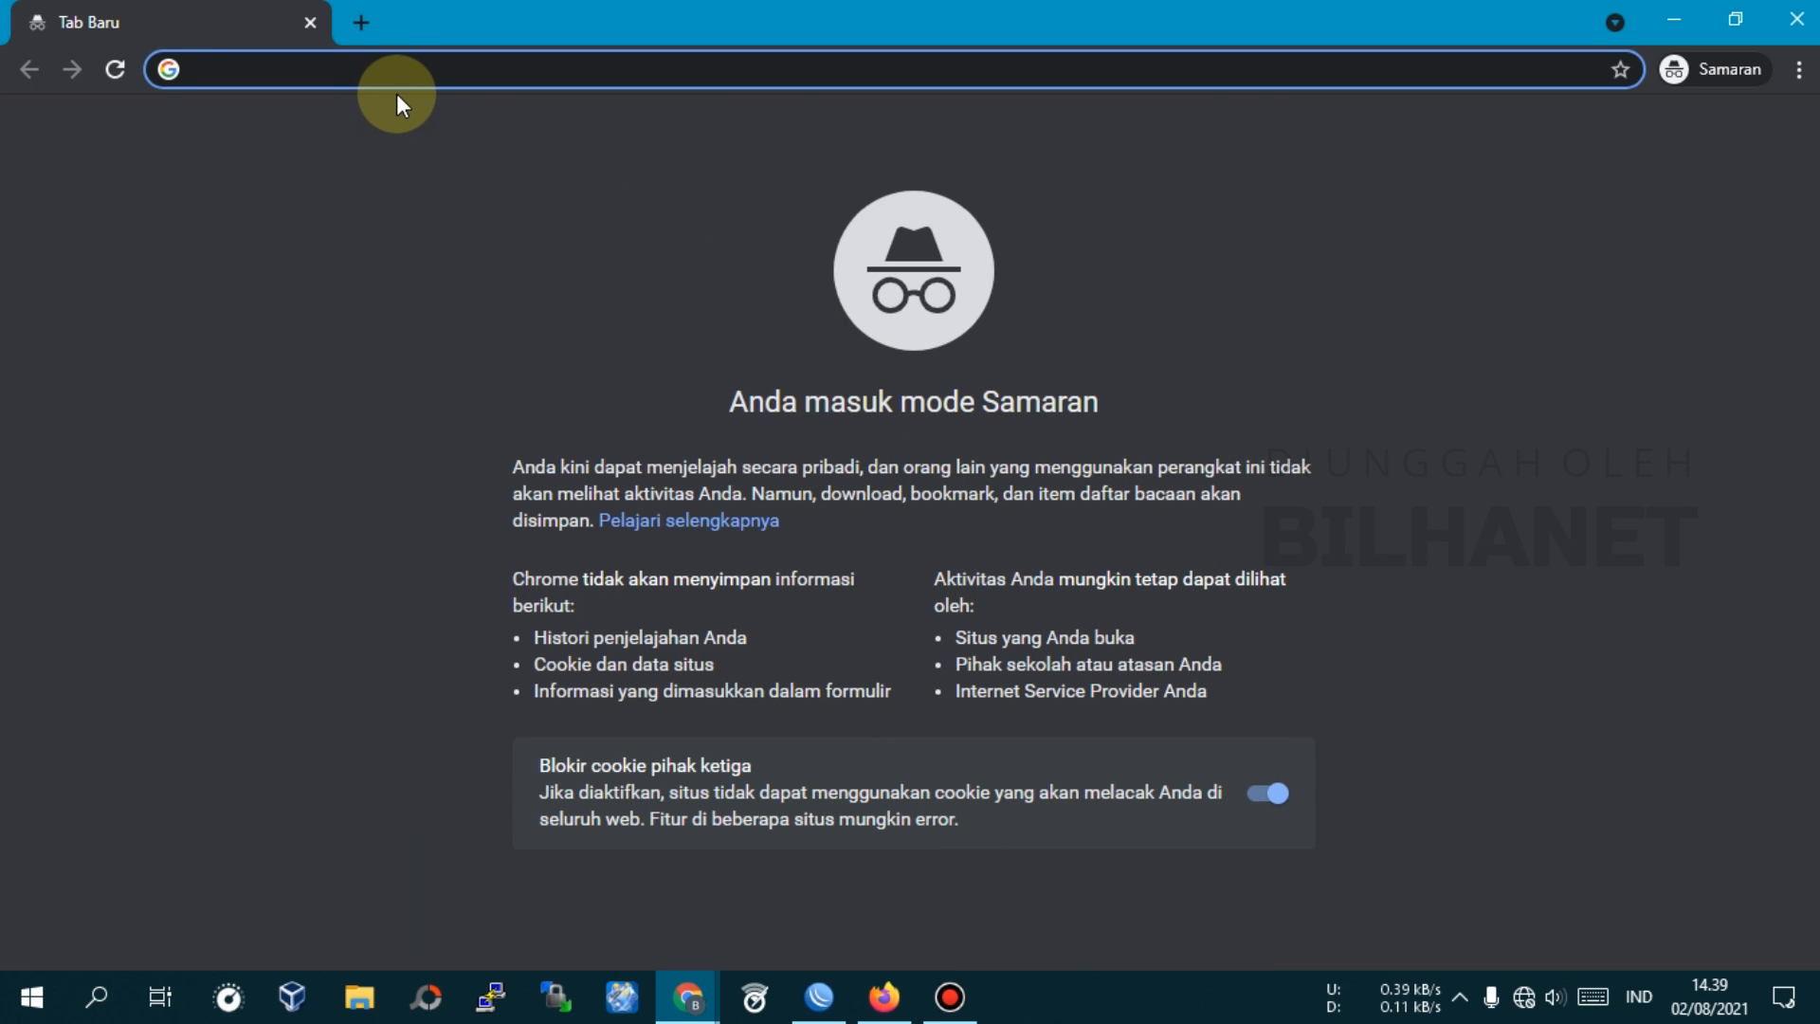
text(192.16)
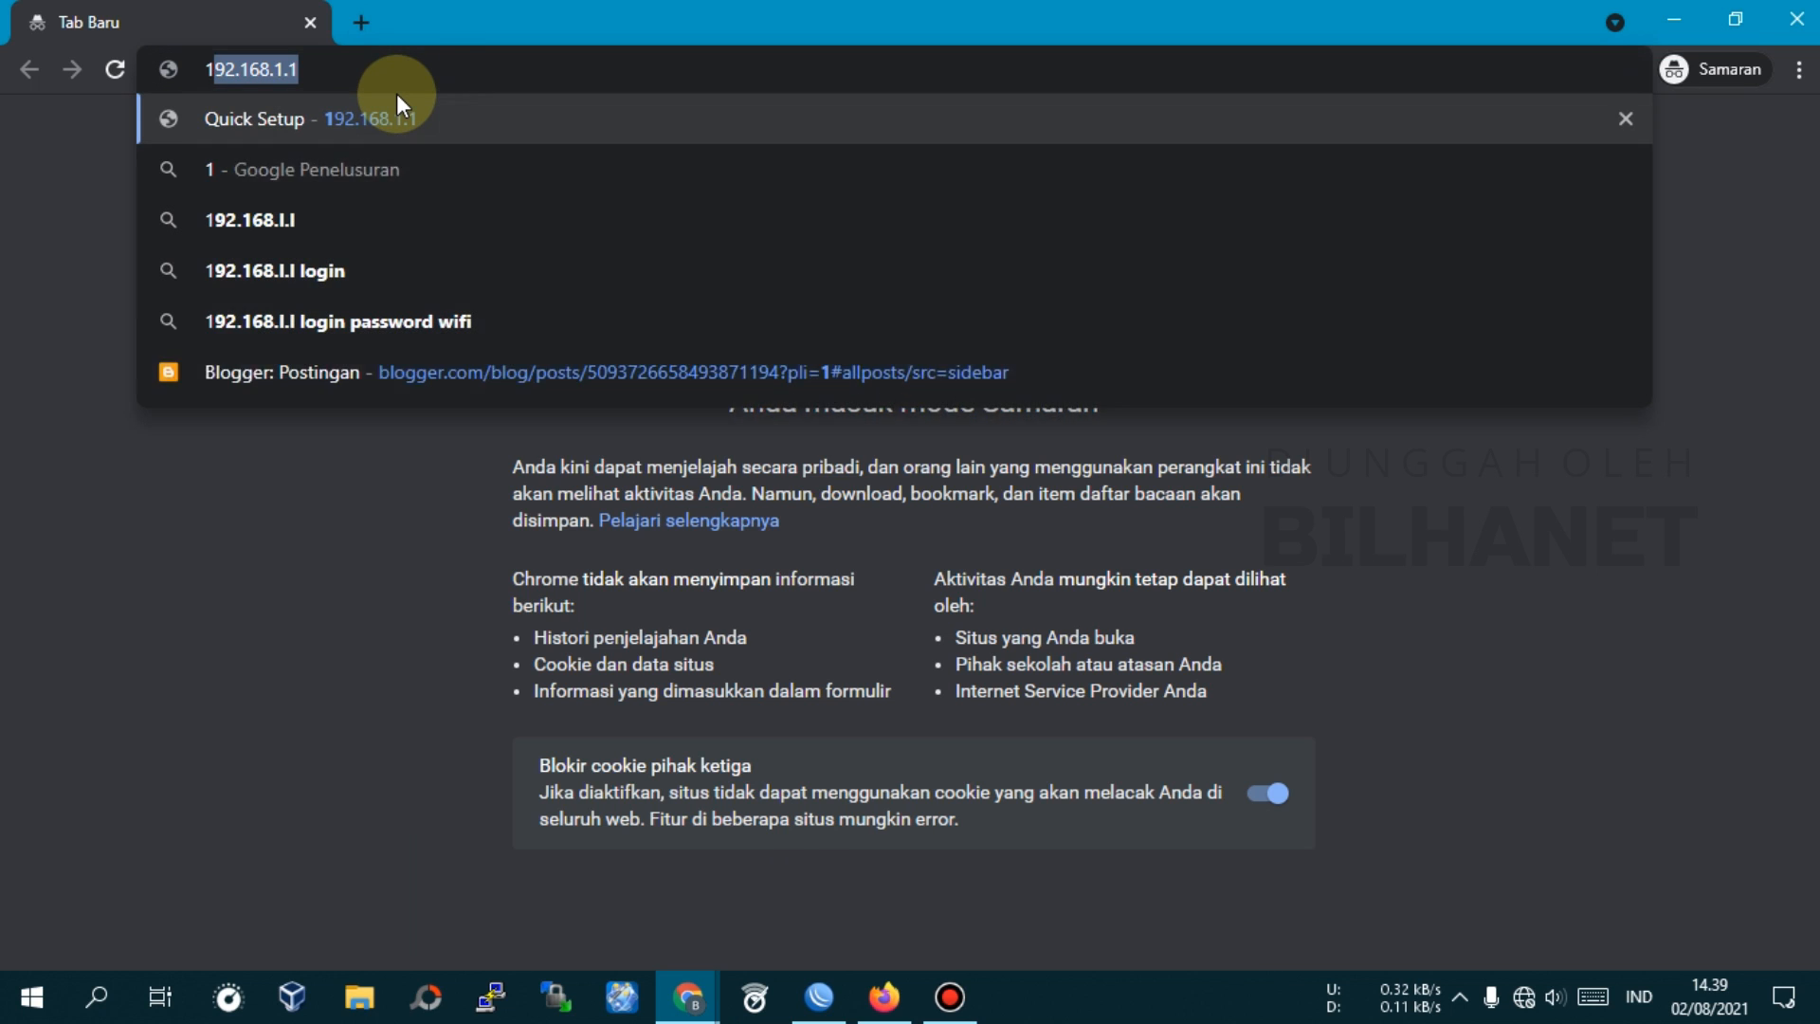
text(8.1.1)
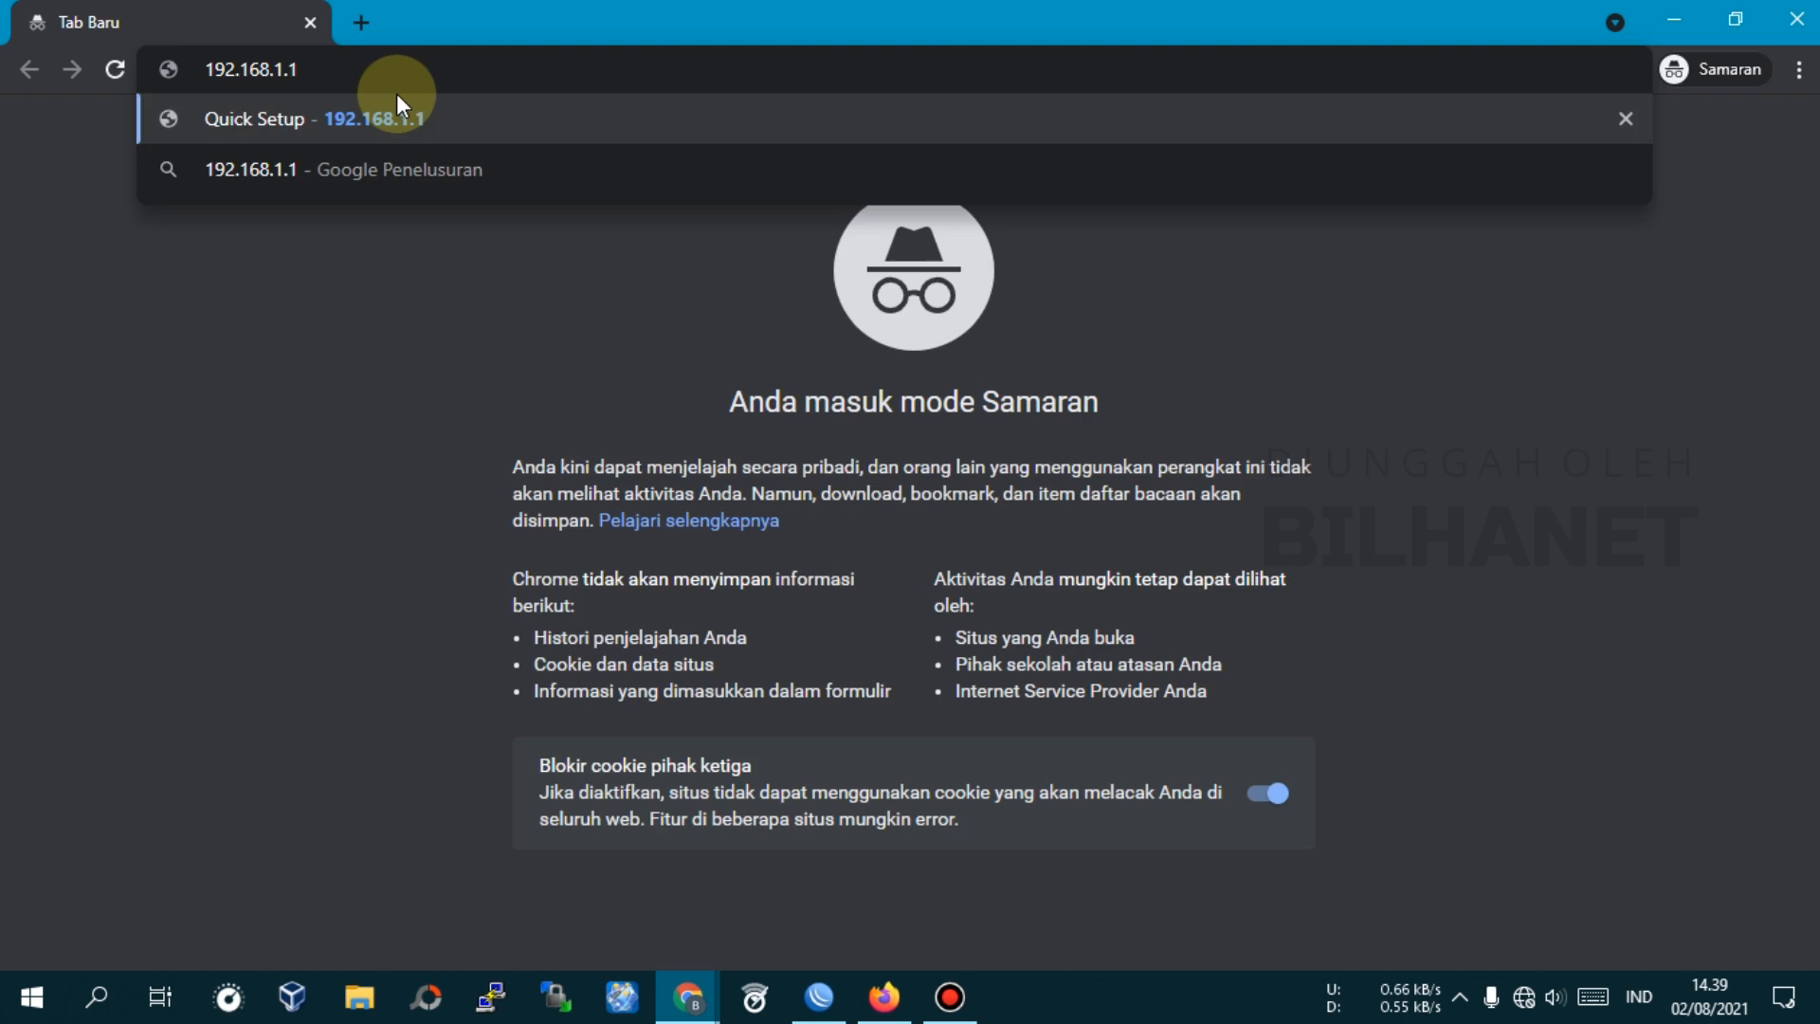
key(Return)
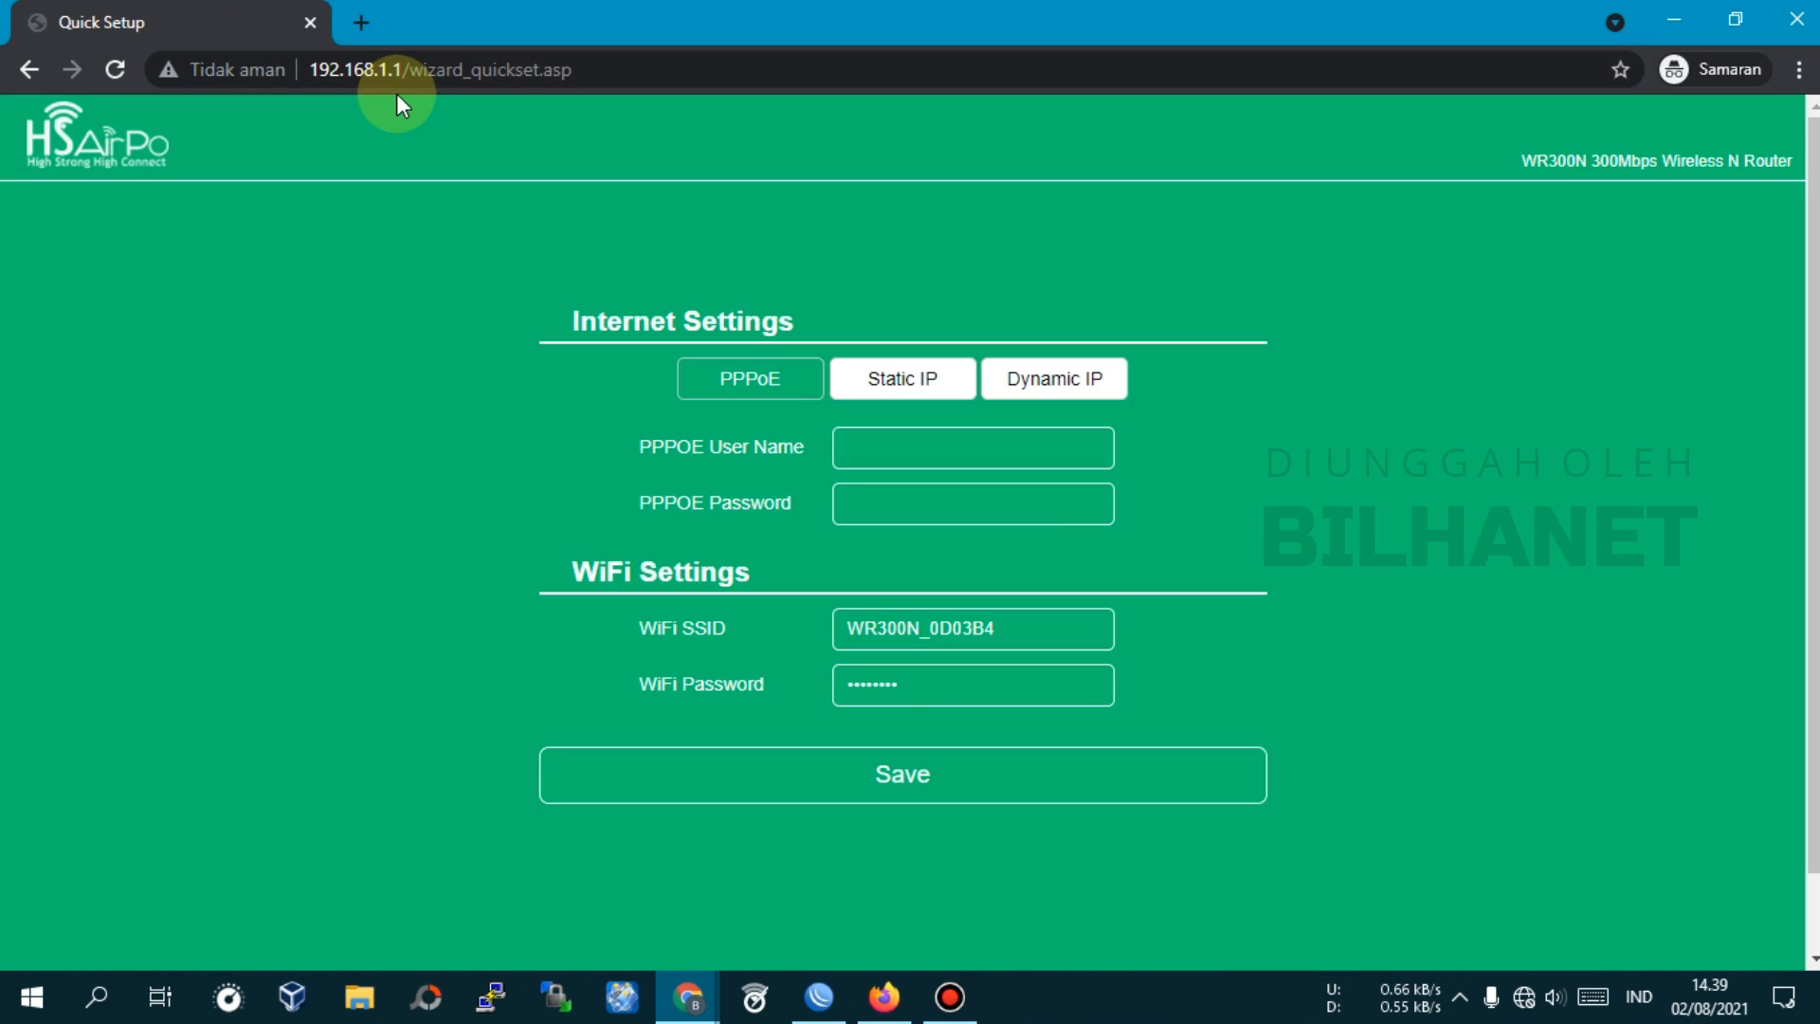
click(935, 378)
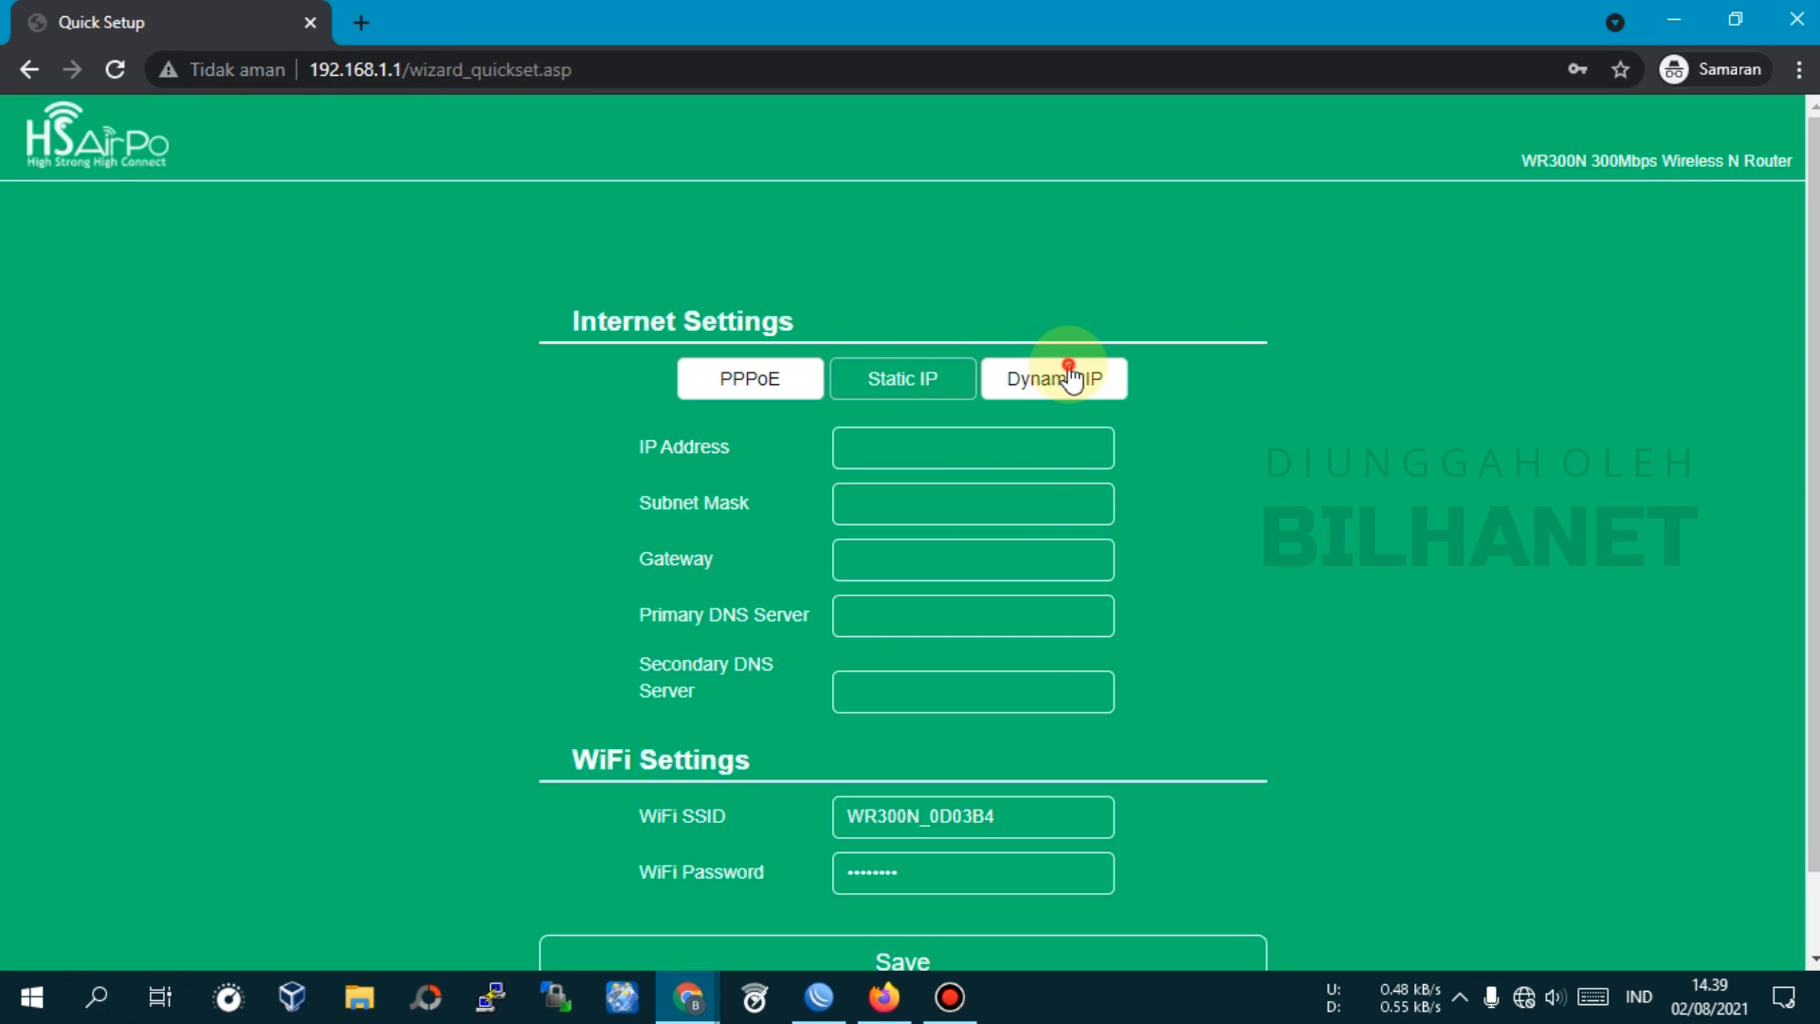
click(1069, 375)
click(754, 381)
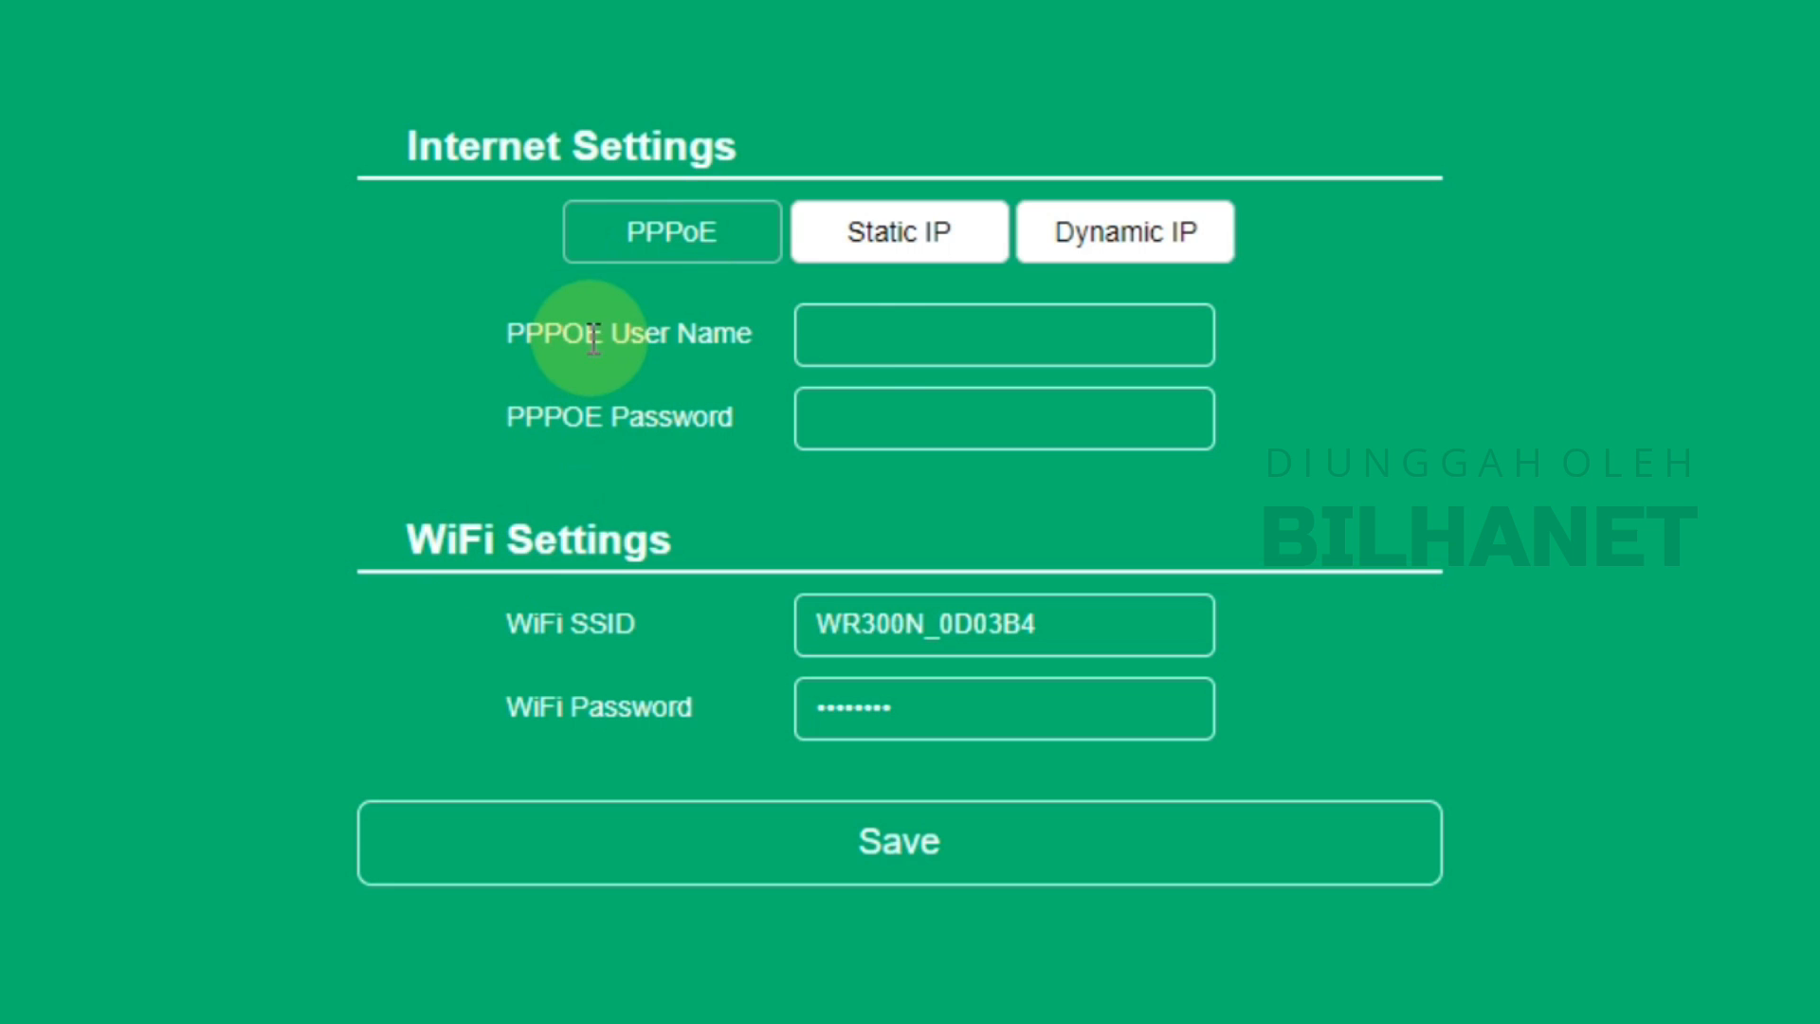
Enter PPPoE user name airpo and its password
click(885, 332)
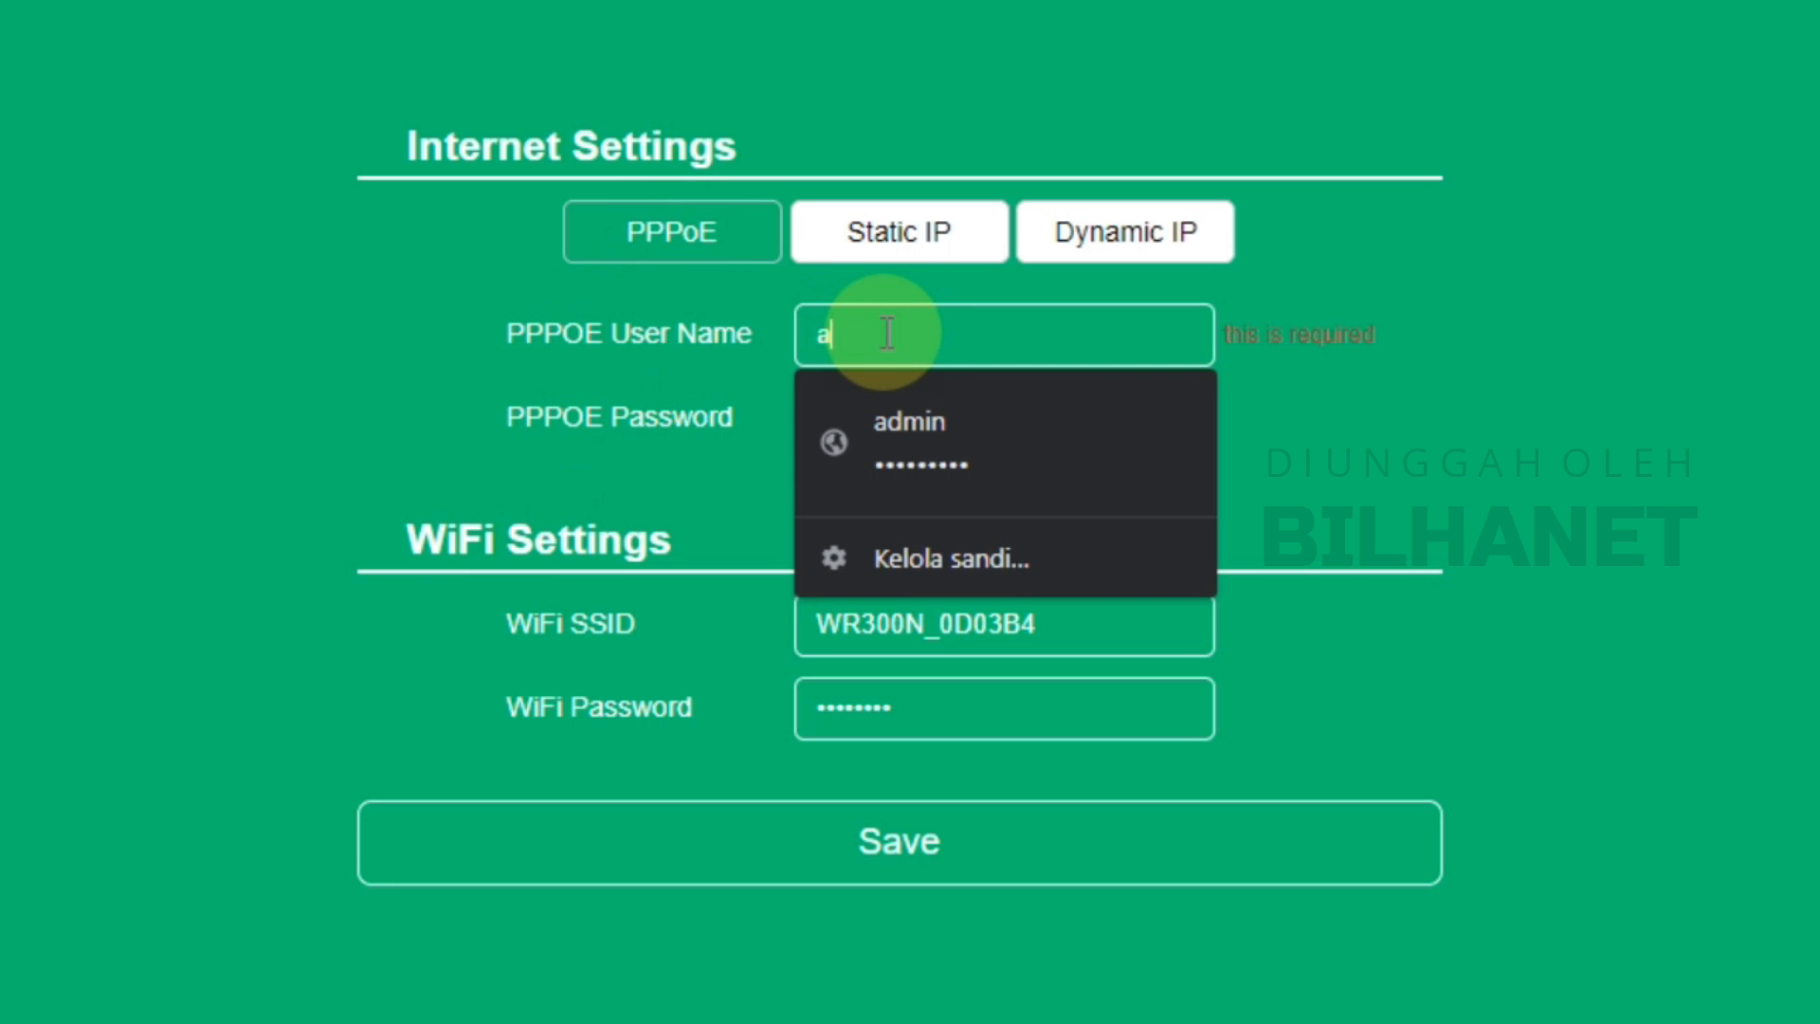
text(airpo)
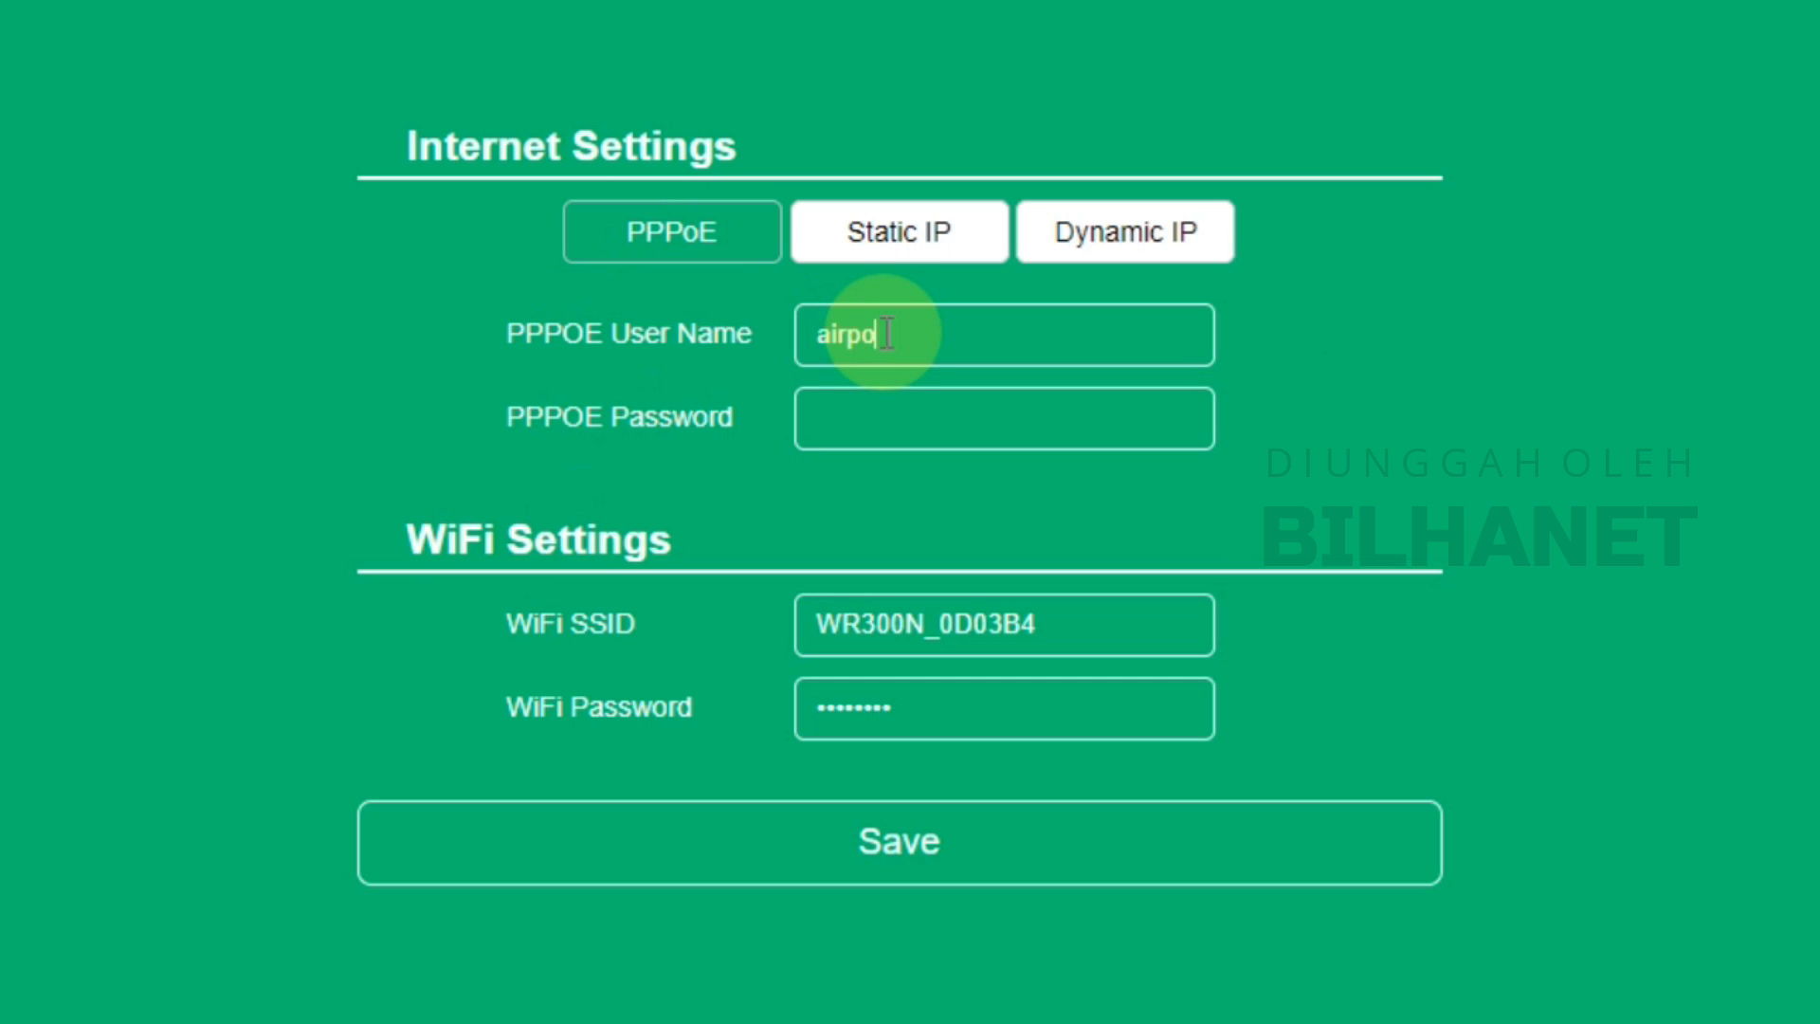
key(Tab)
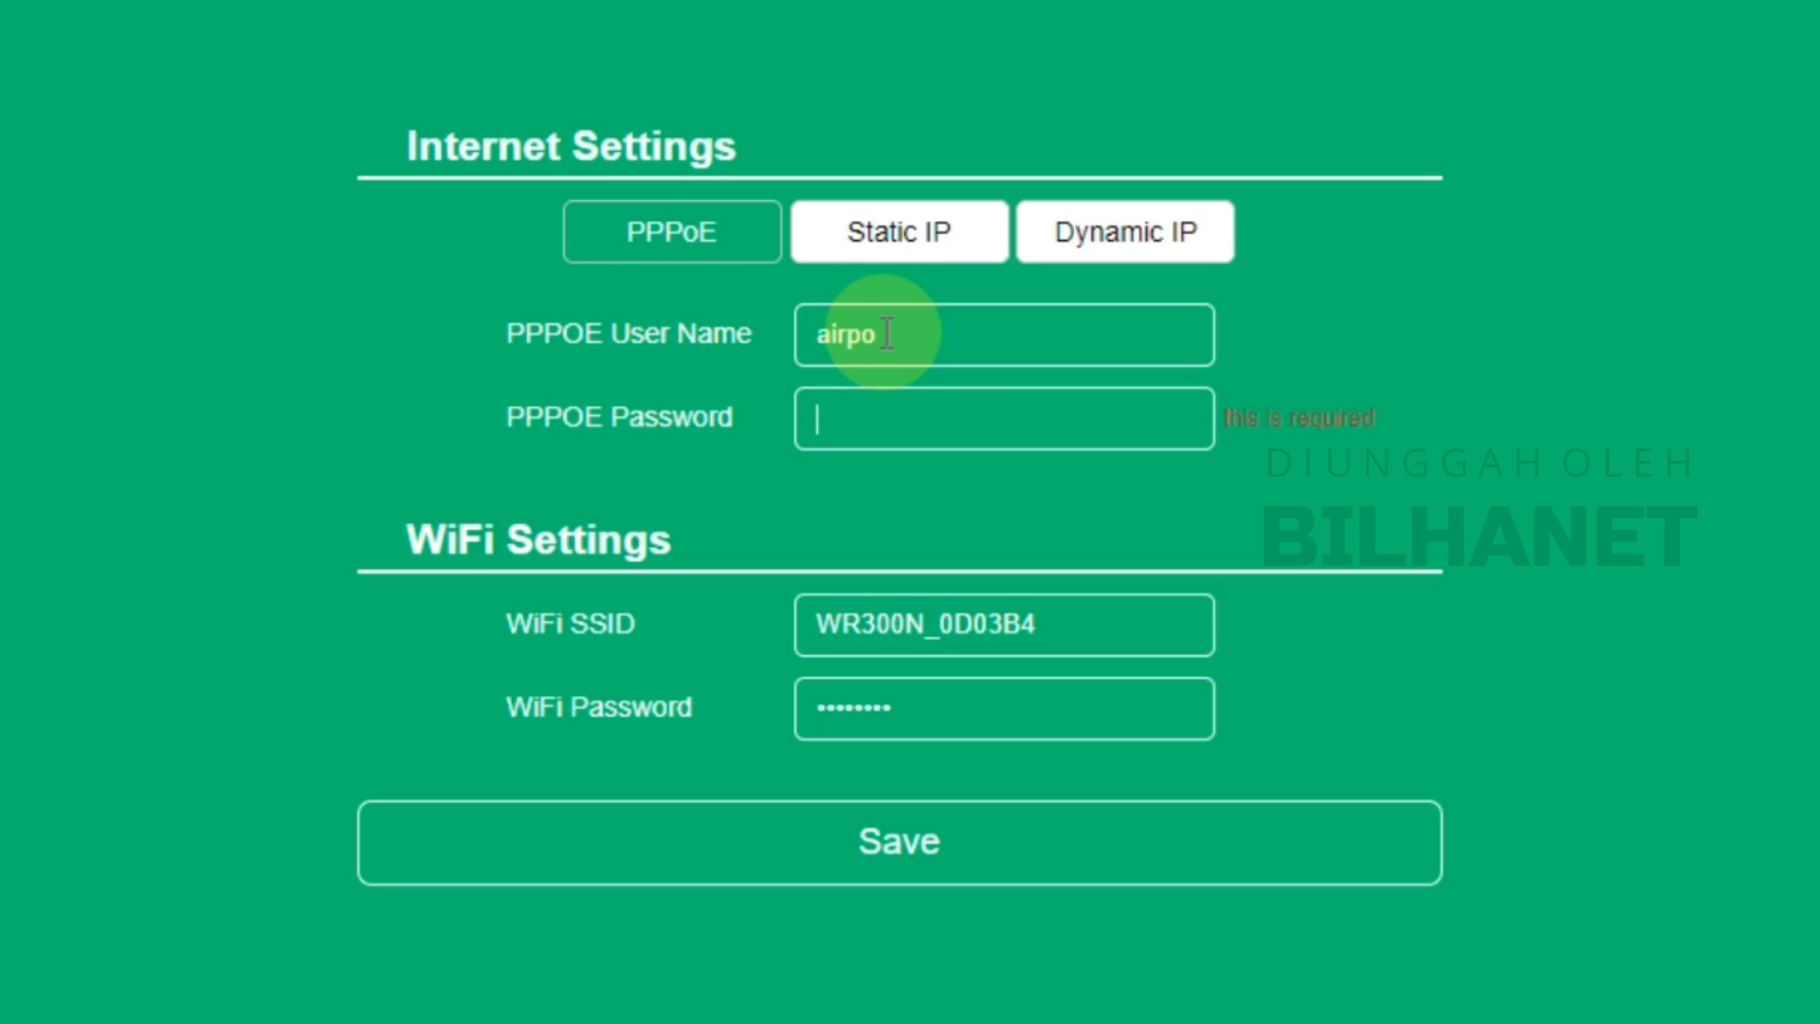
click(981, 412)
text(123)
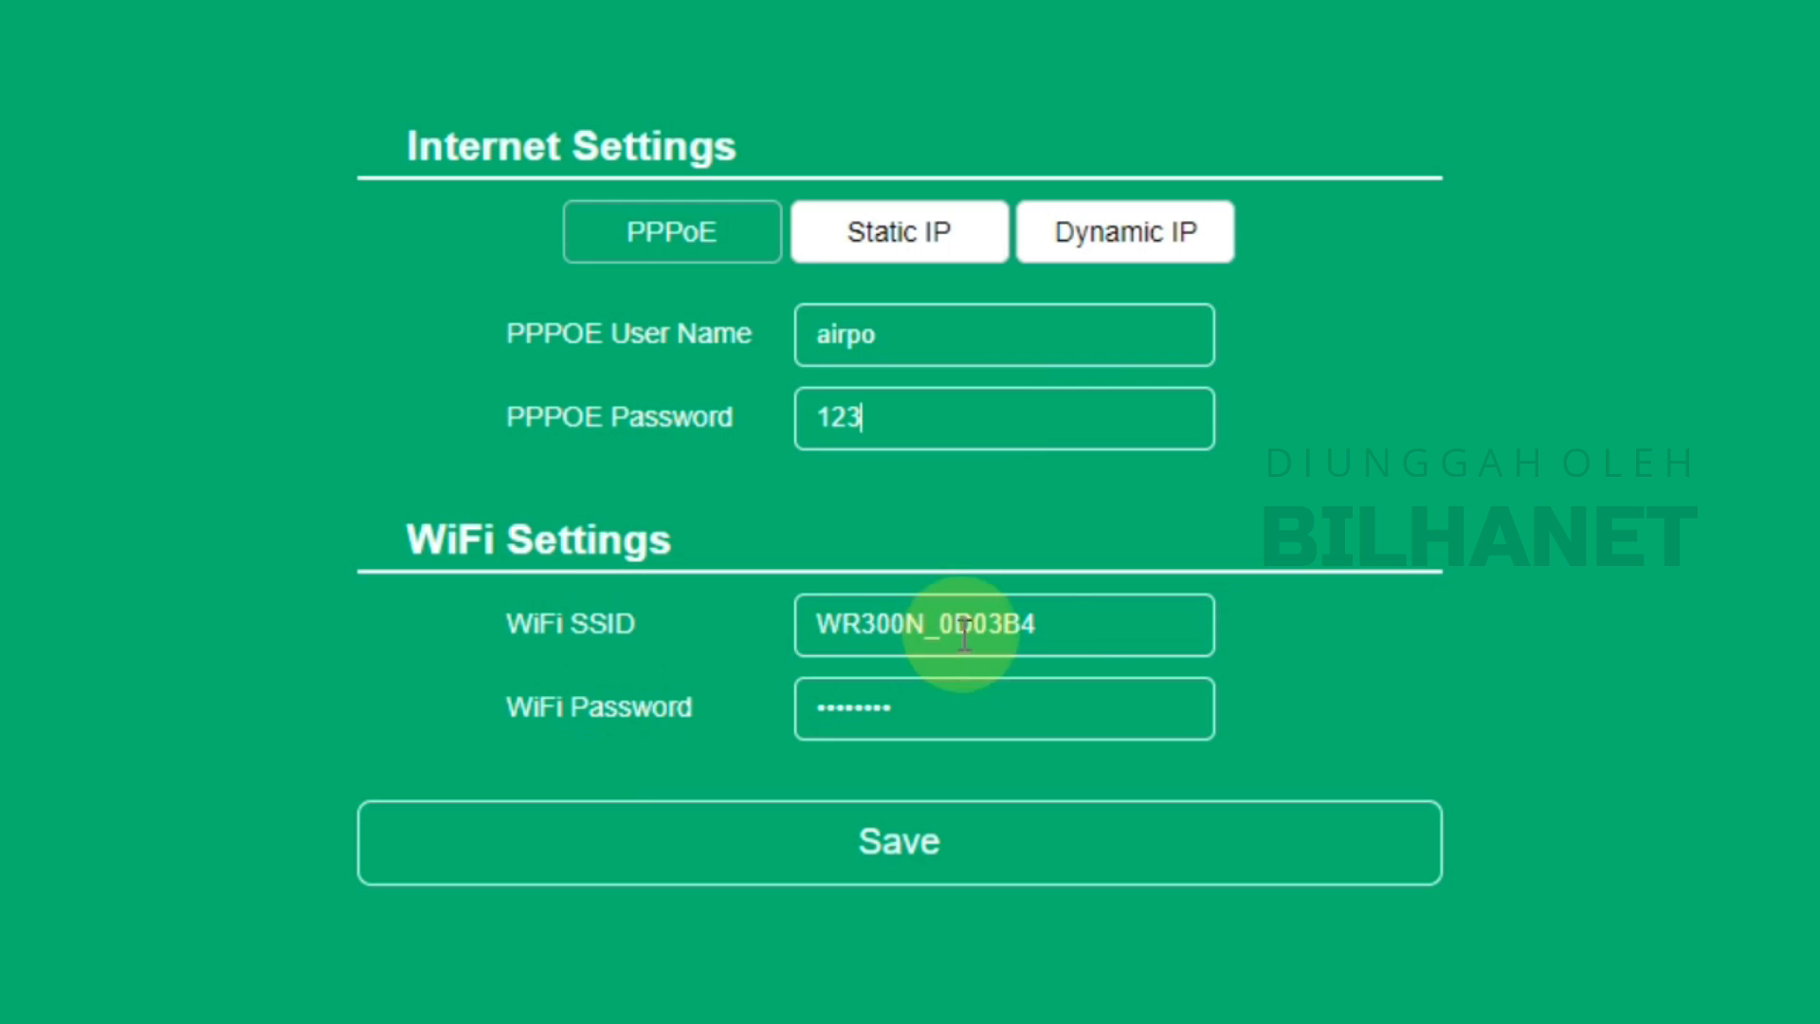
Rename the Wi-Fi SSID to HS AirPo, set a new Wi-Fi password, and save
drag(1043, 628, 713, 632)
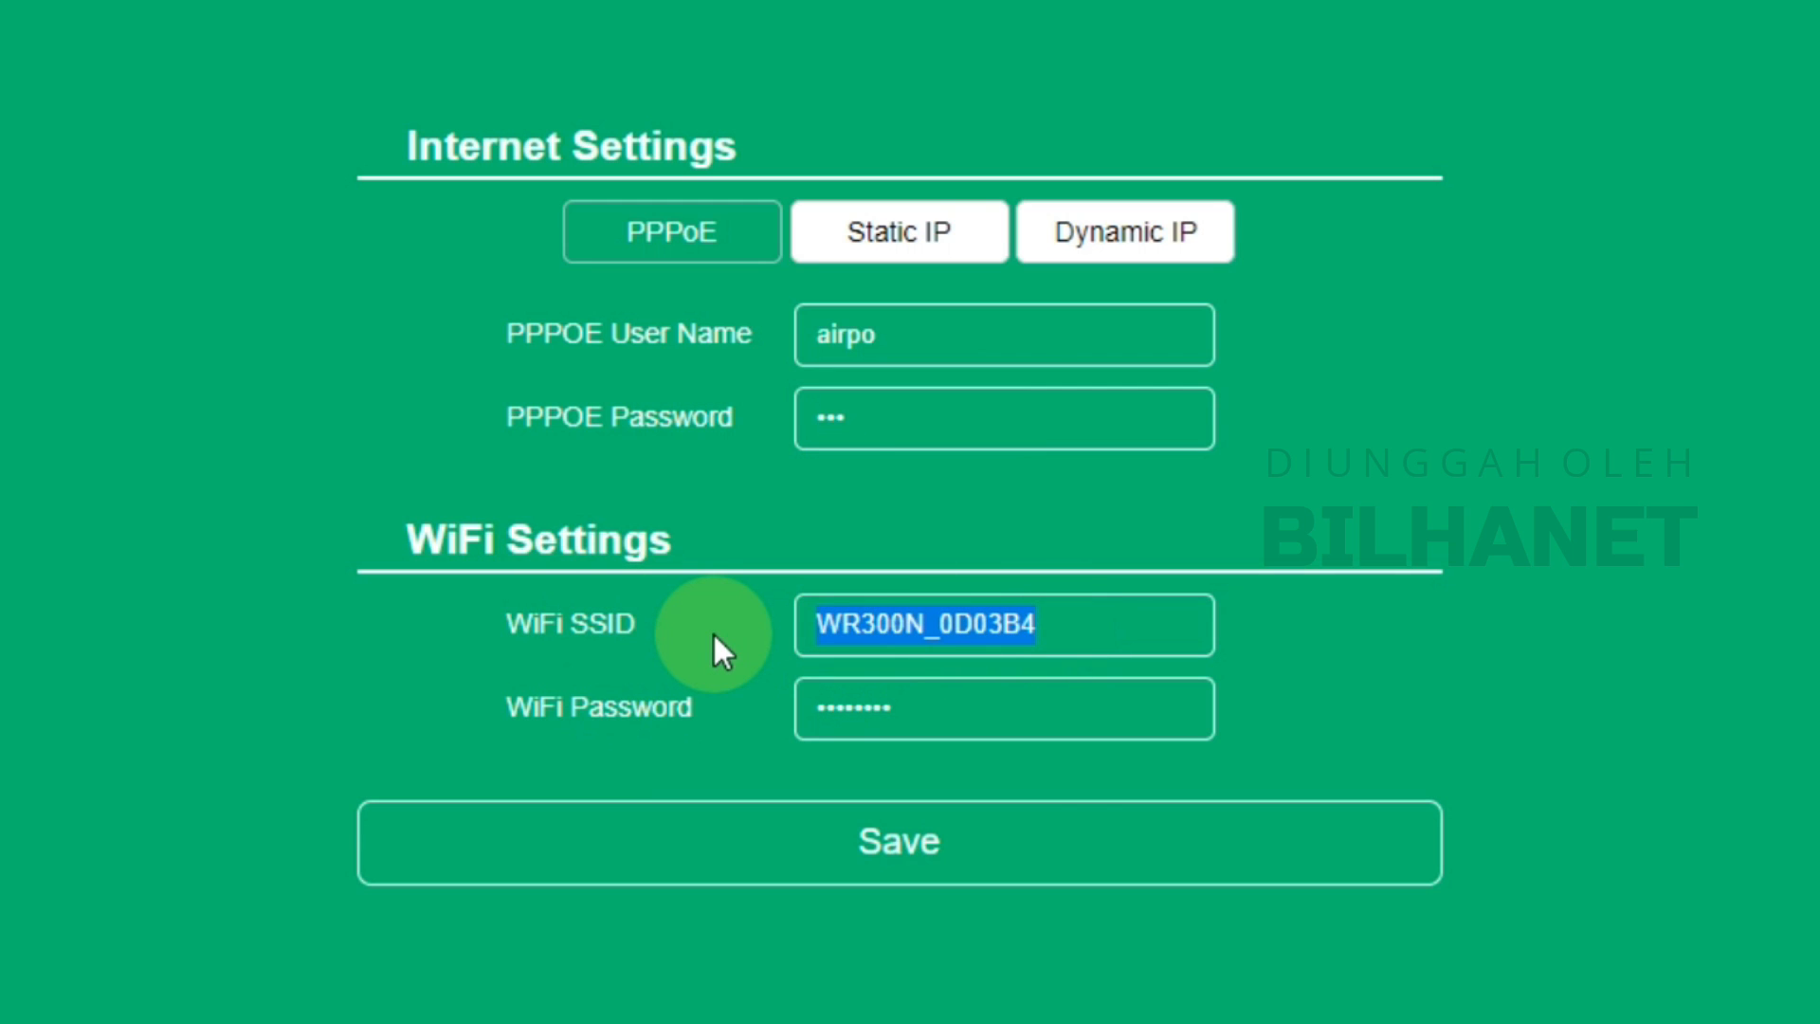
text(HS)
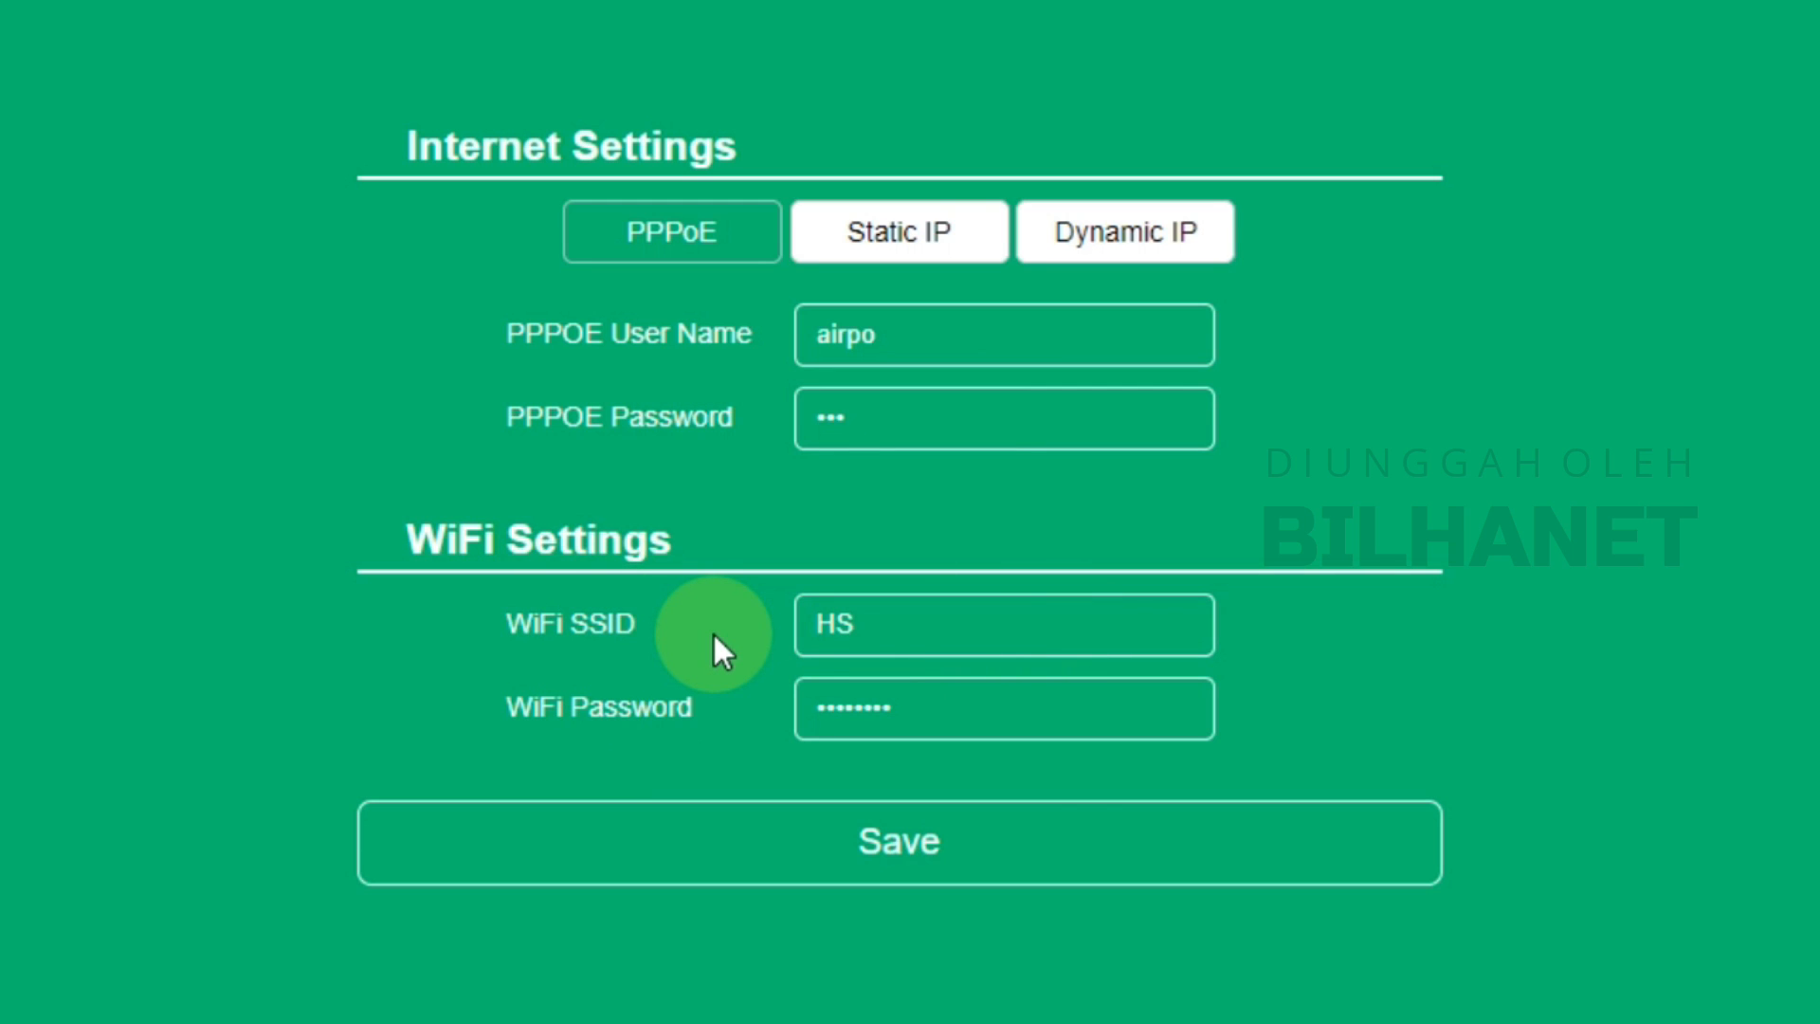
text( AirPo)
click(977, 724)
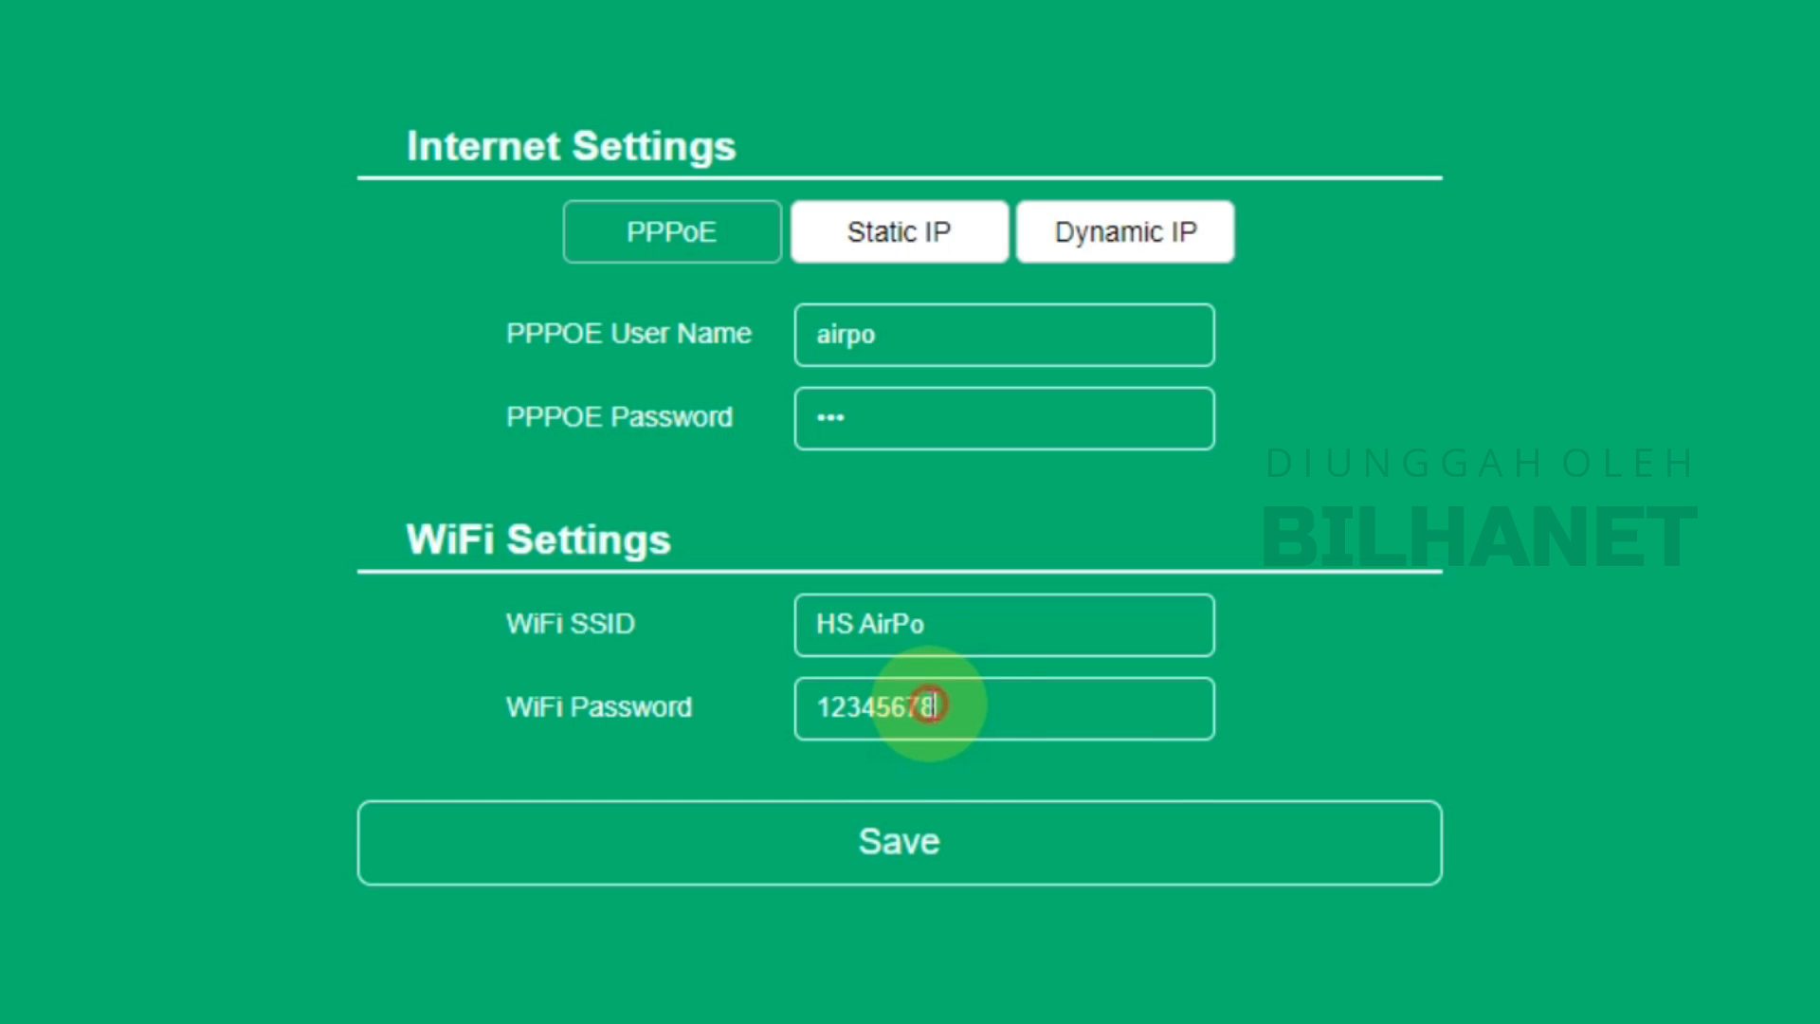
click(906, 844)
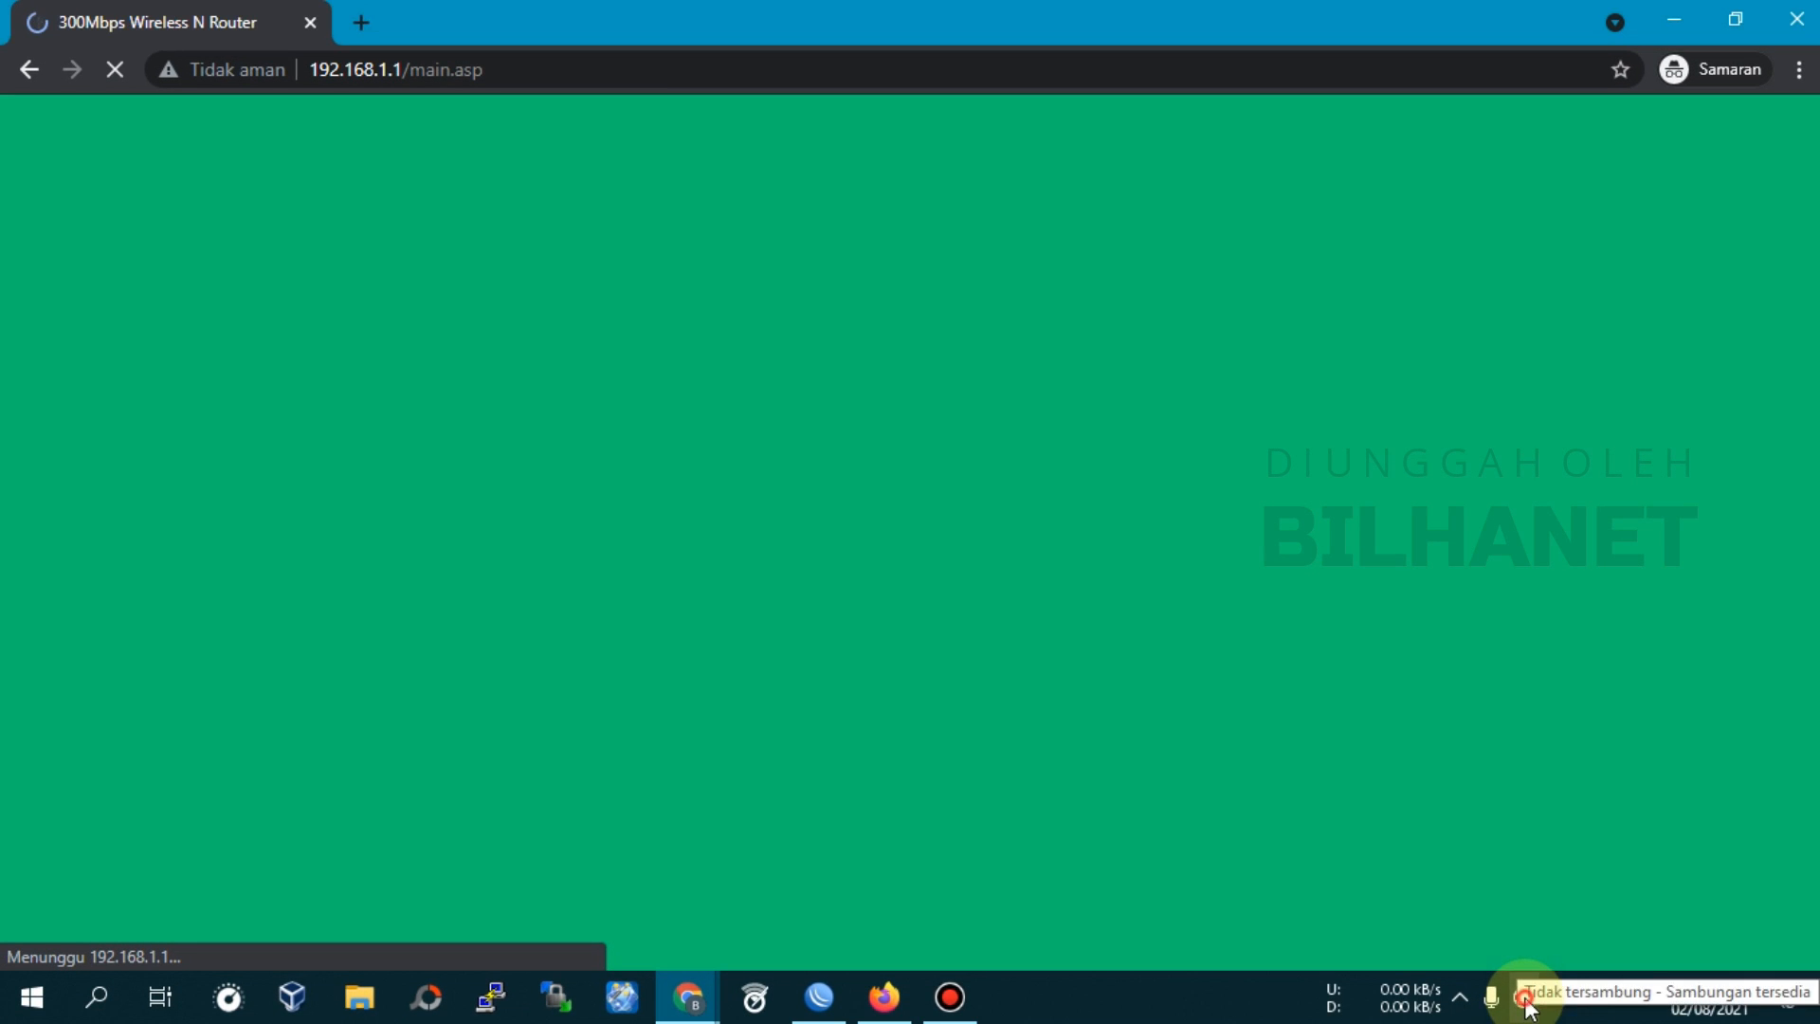
Connect to the HS AirPo network by entering its new security key
click(1524, 997)
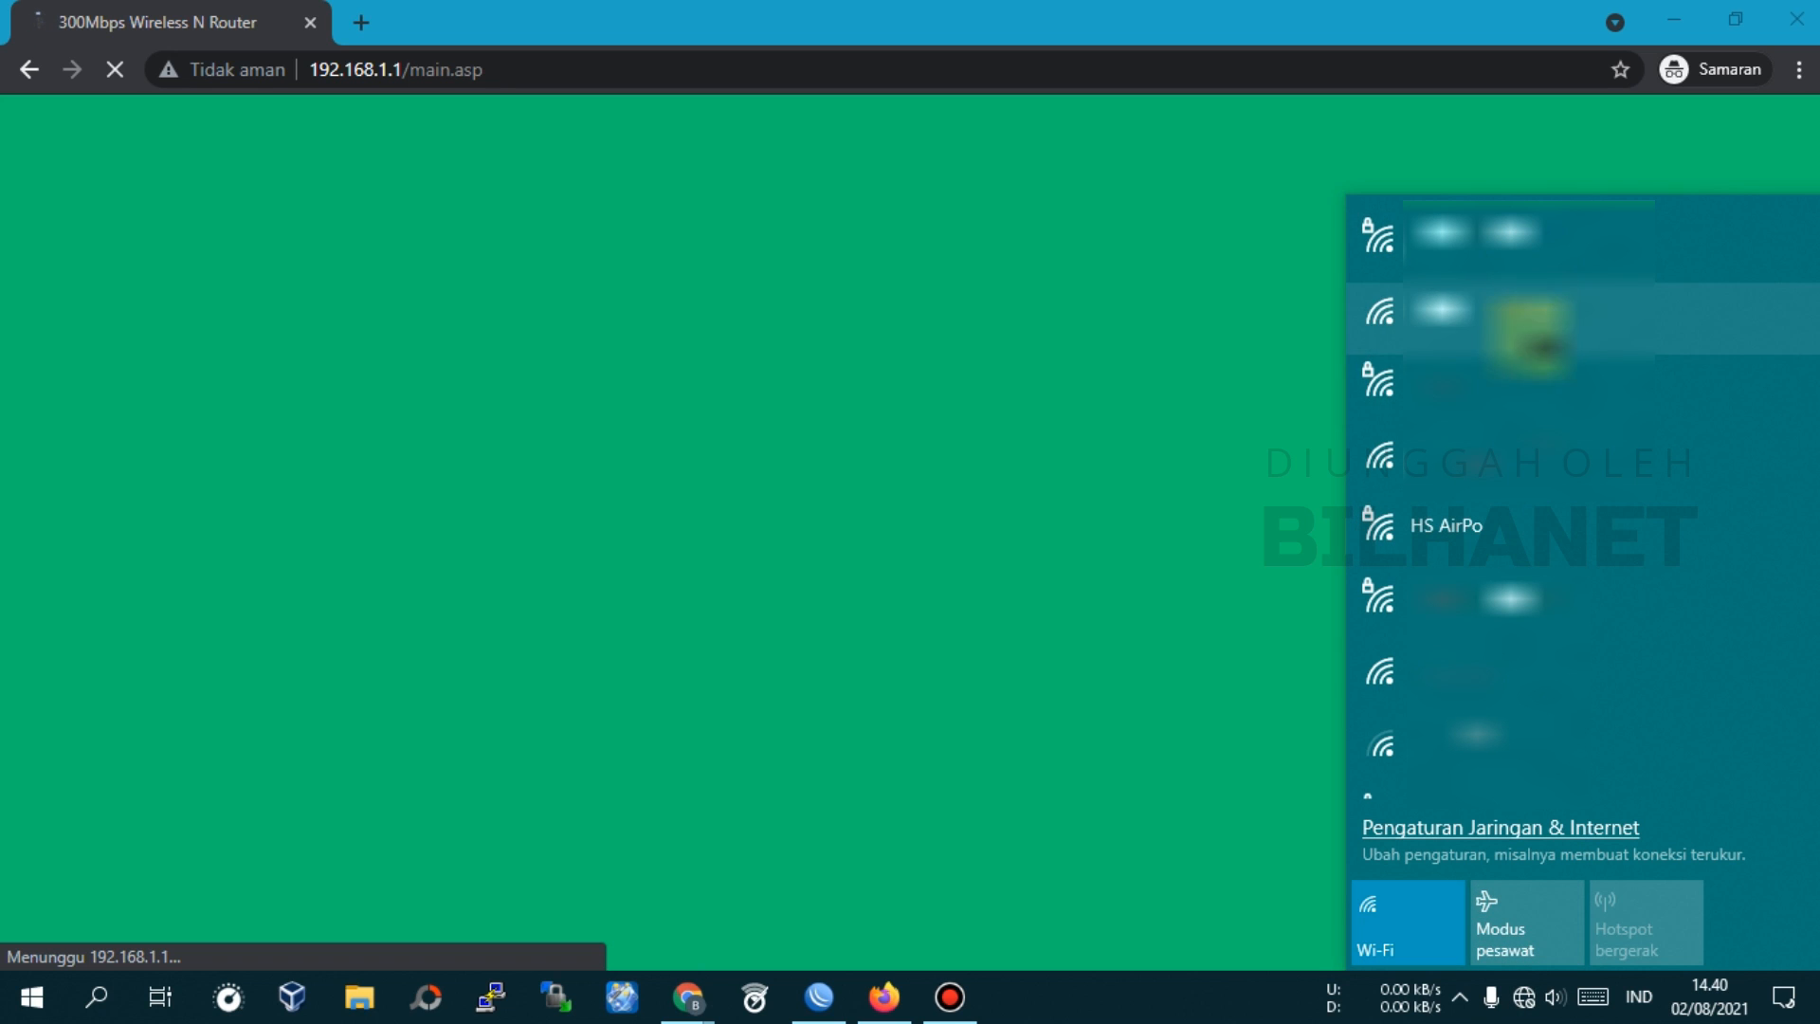
click(1525, 1000)
click(1525, 998)
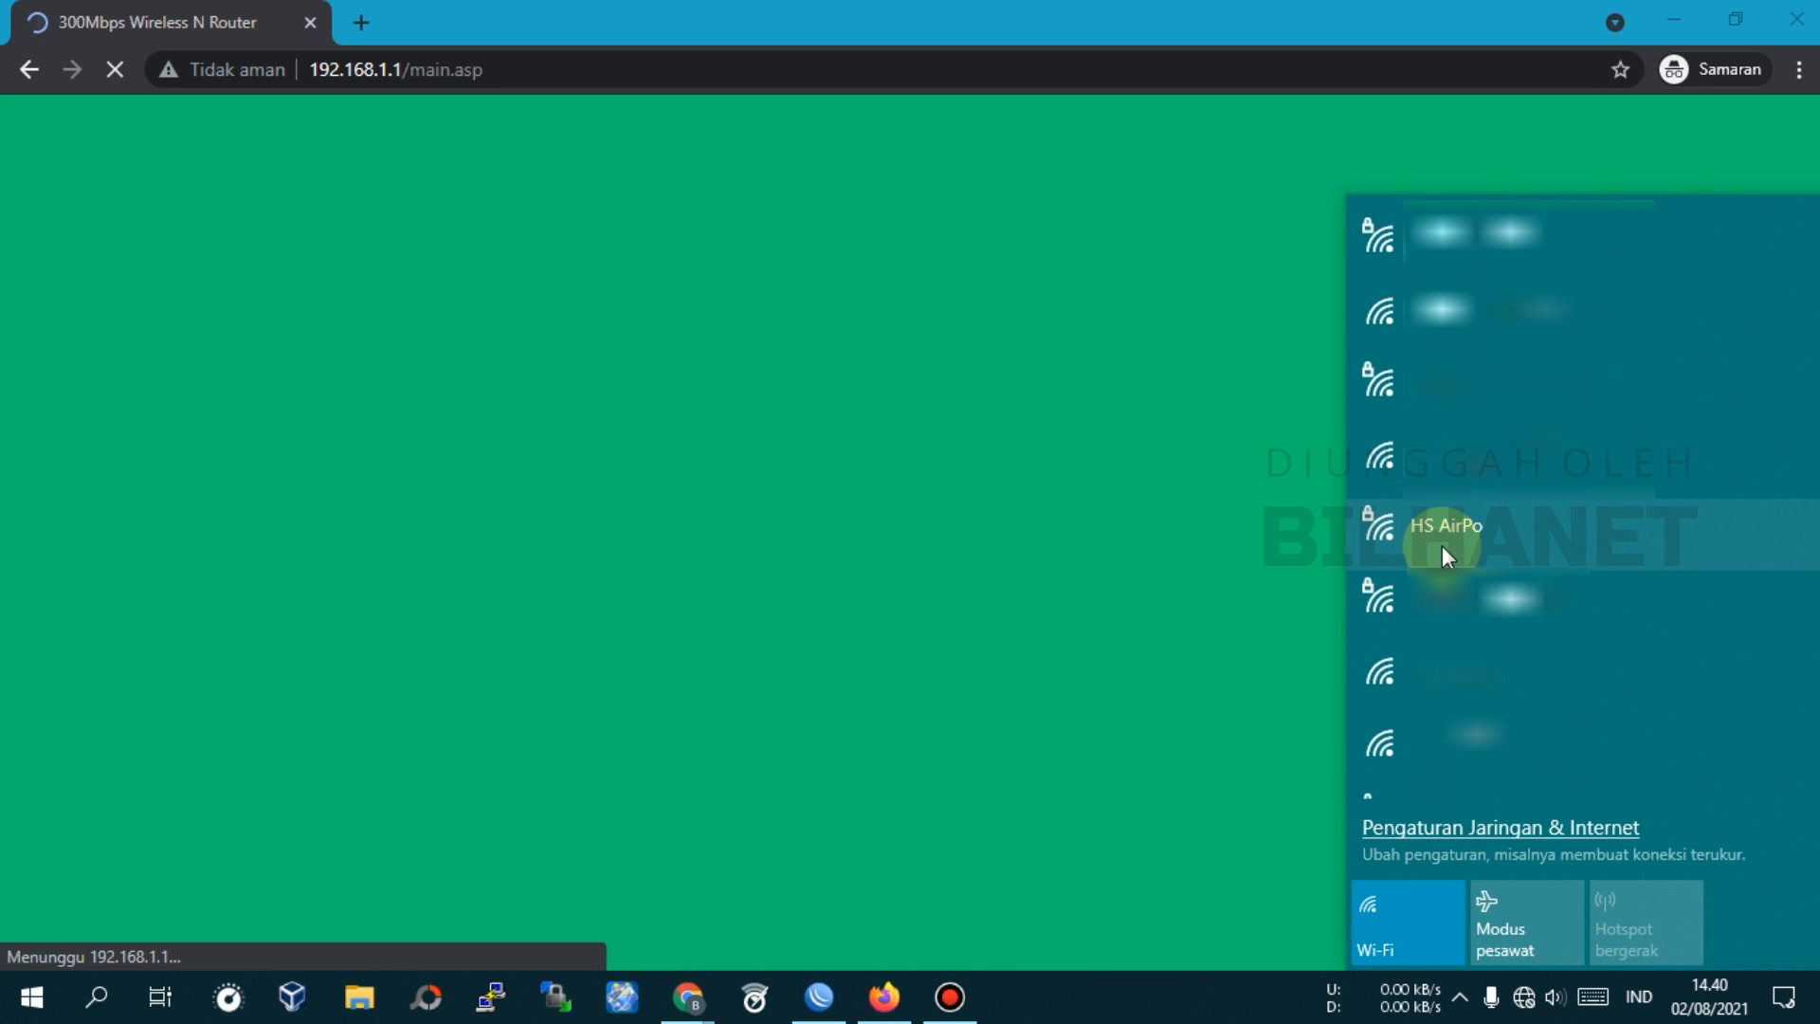
click(1458, 539)
click(1704, 657)
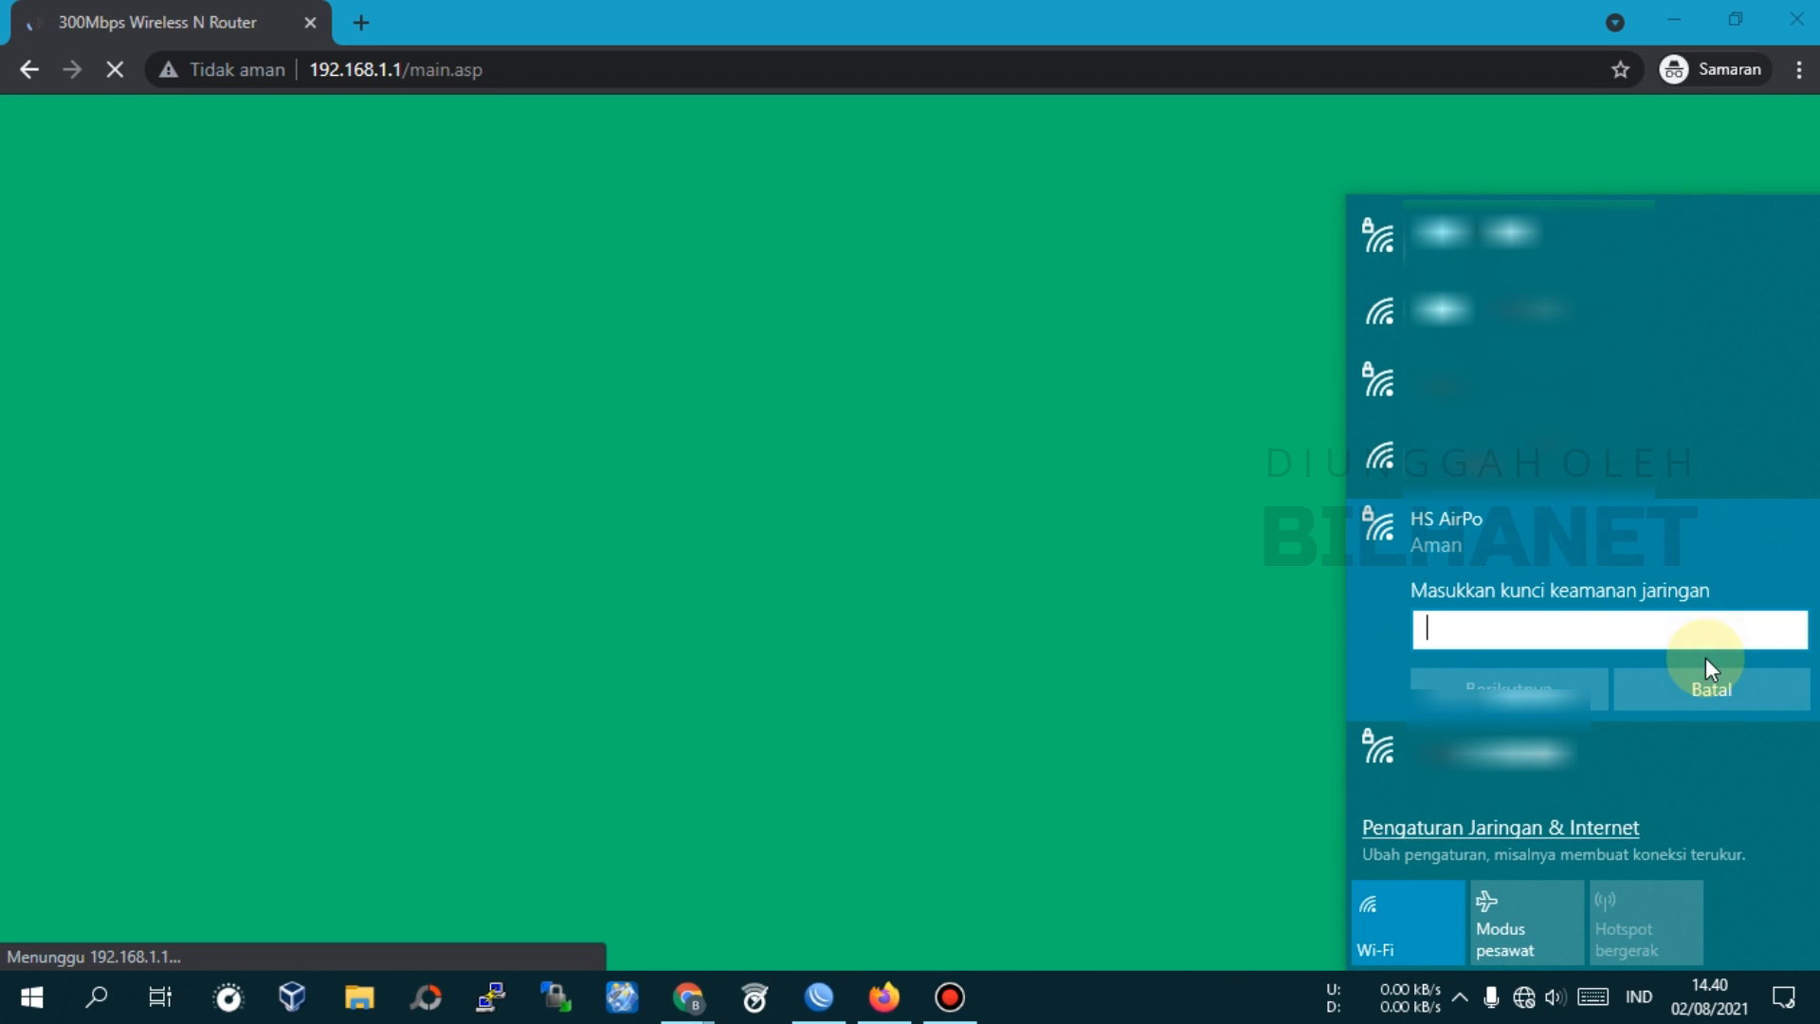
text(*****)
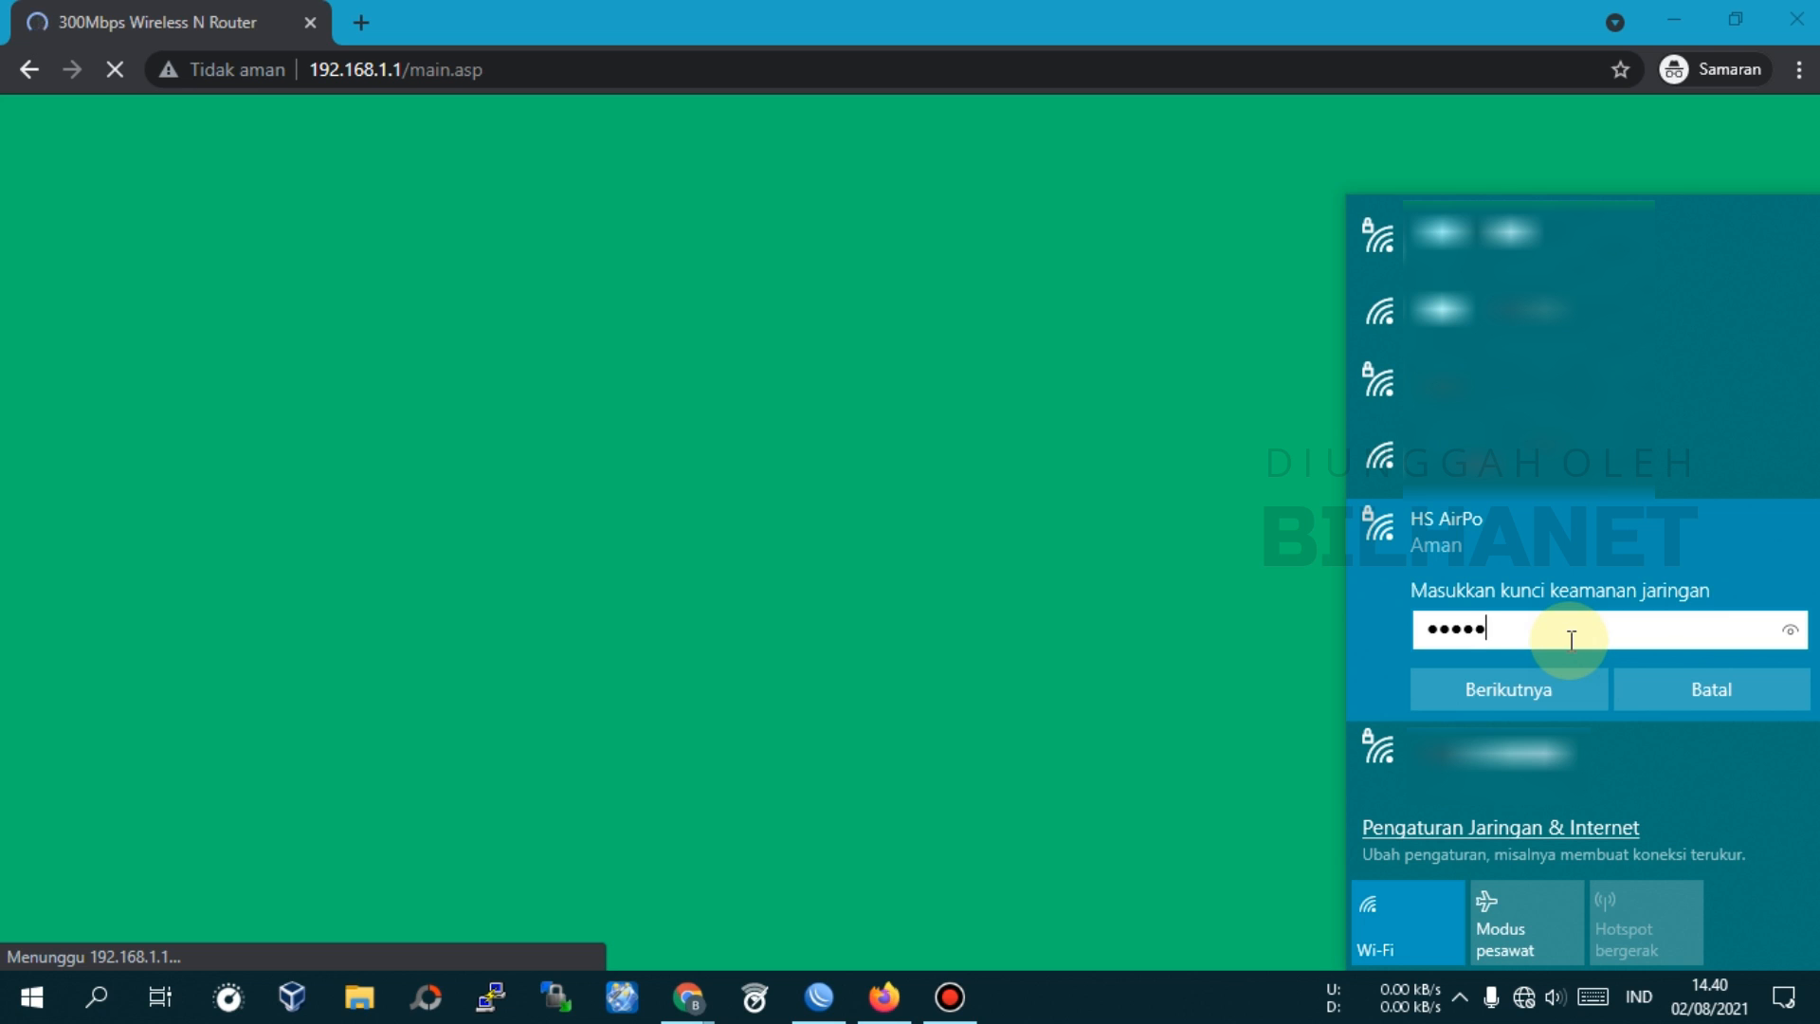
text(***)
click(1790, 637)
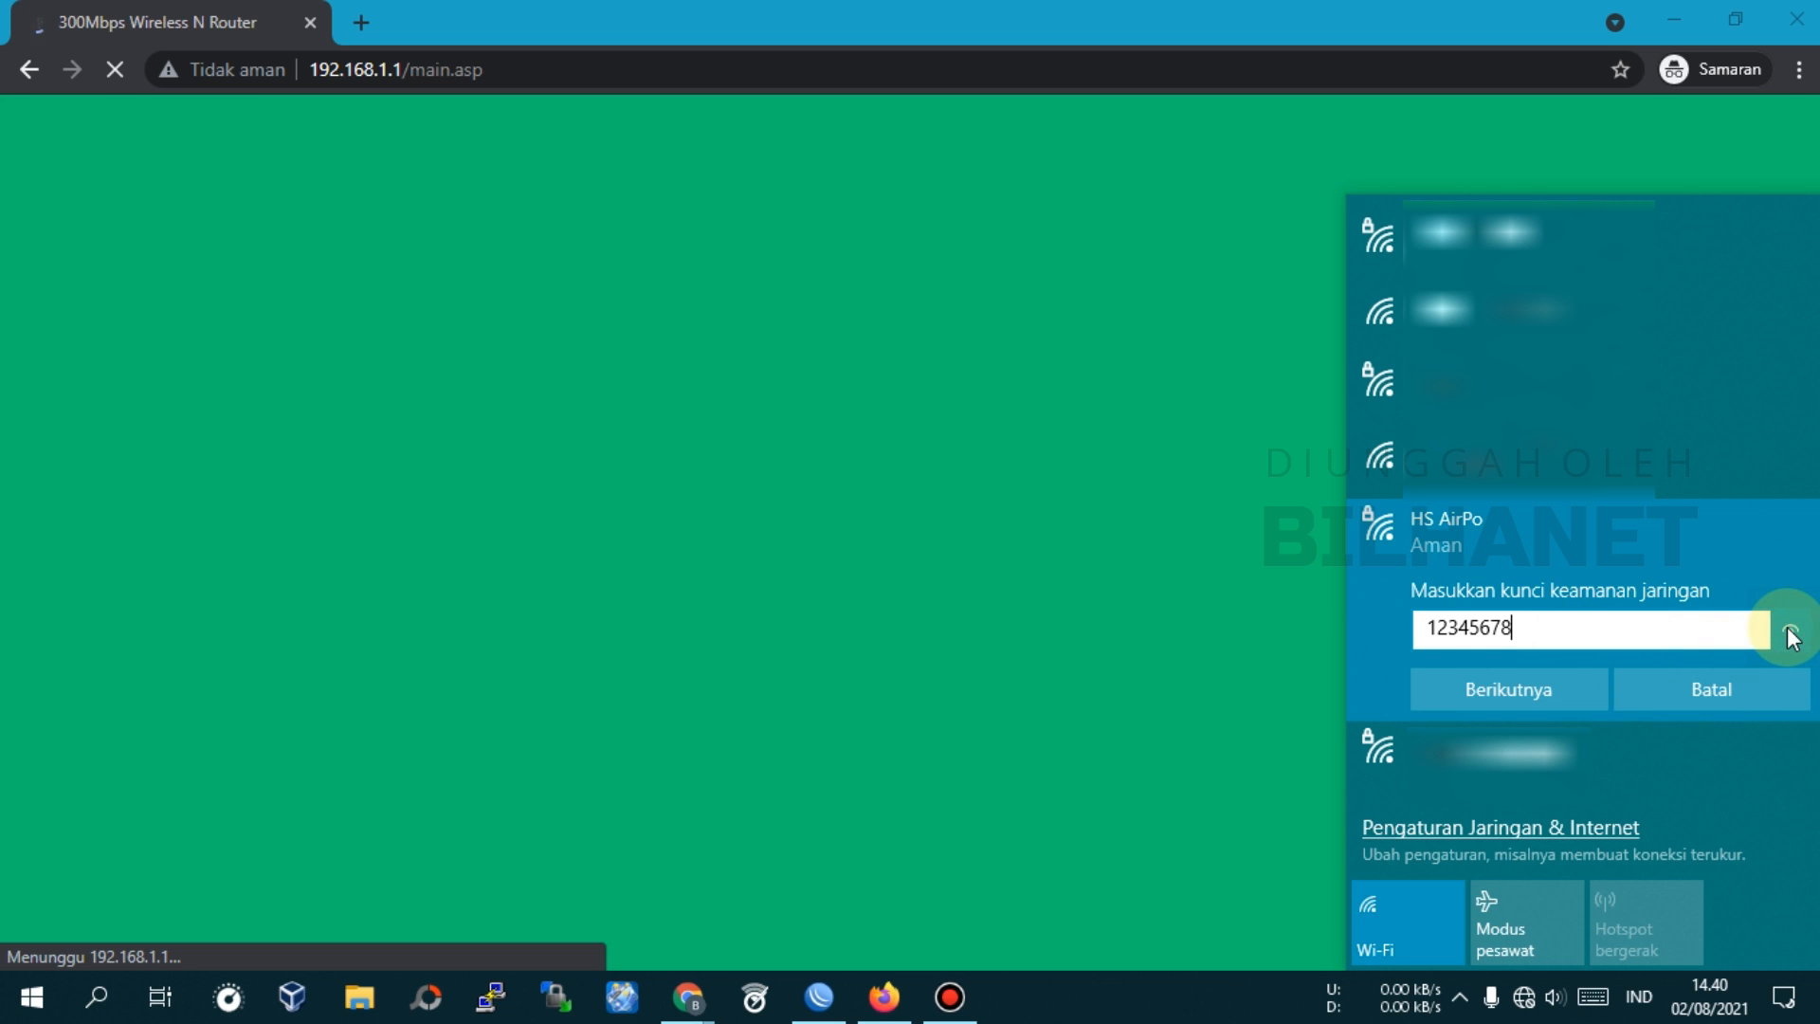
click(1527, 686)
click(1703, 764)
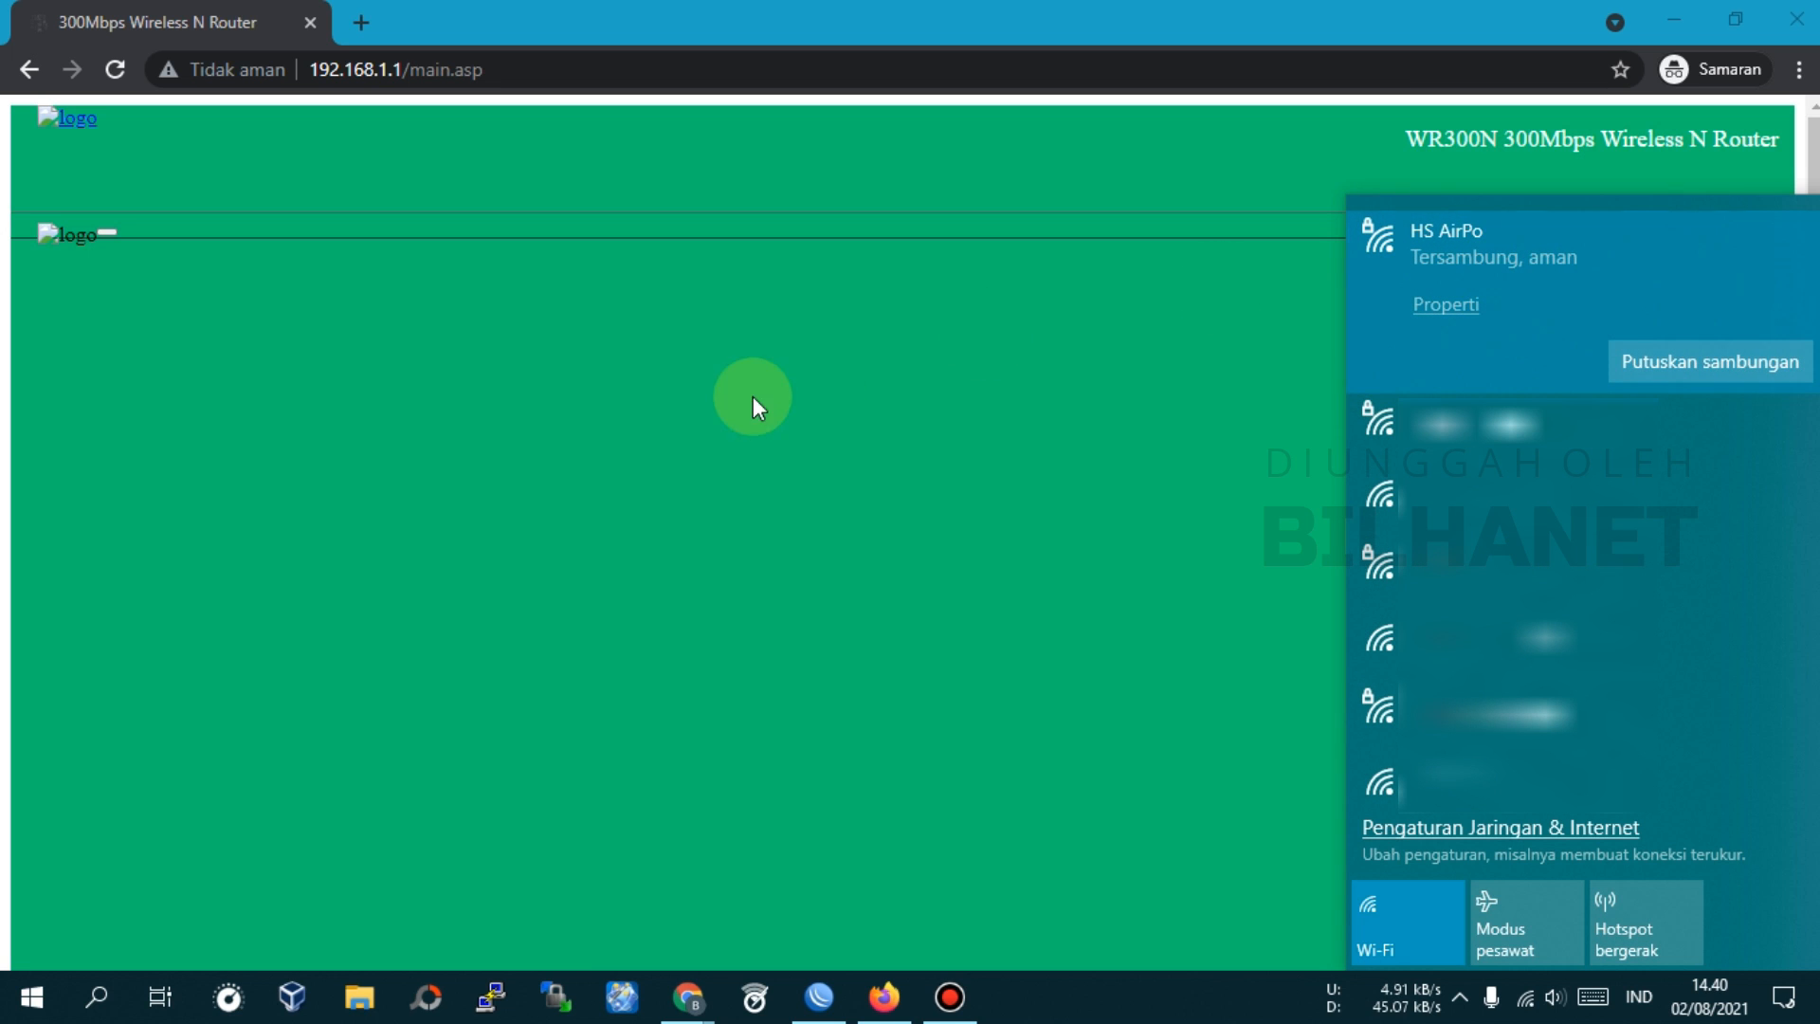
Reload the admin, confirm System Status shows Connected in Router mode, and view Operation Mode
click(115, 72)
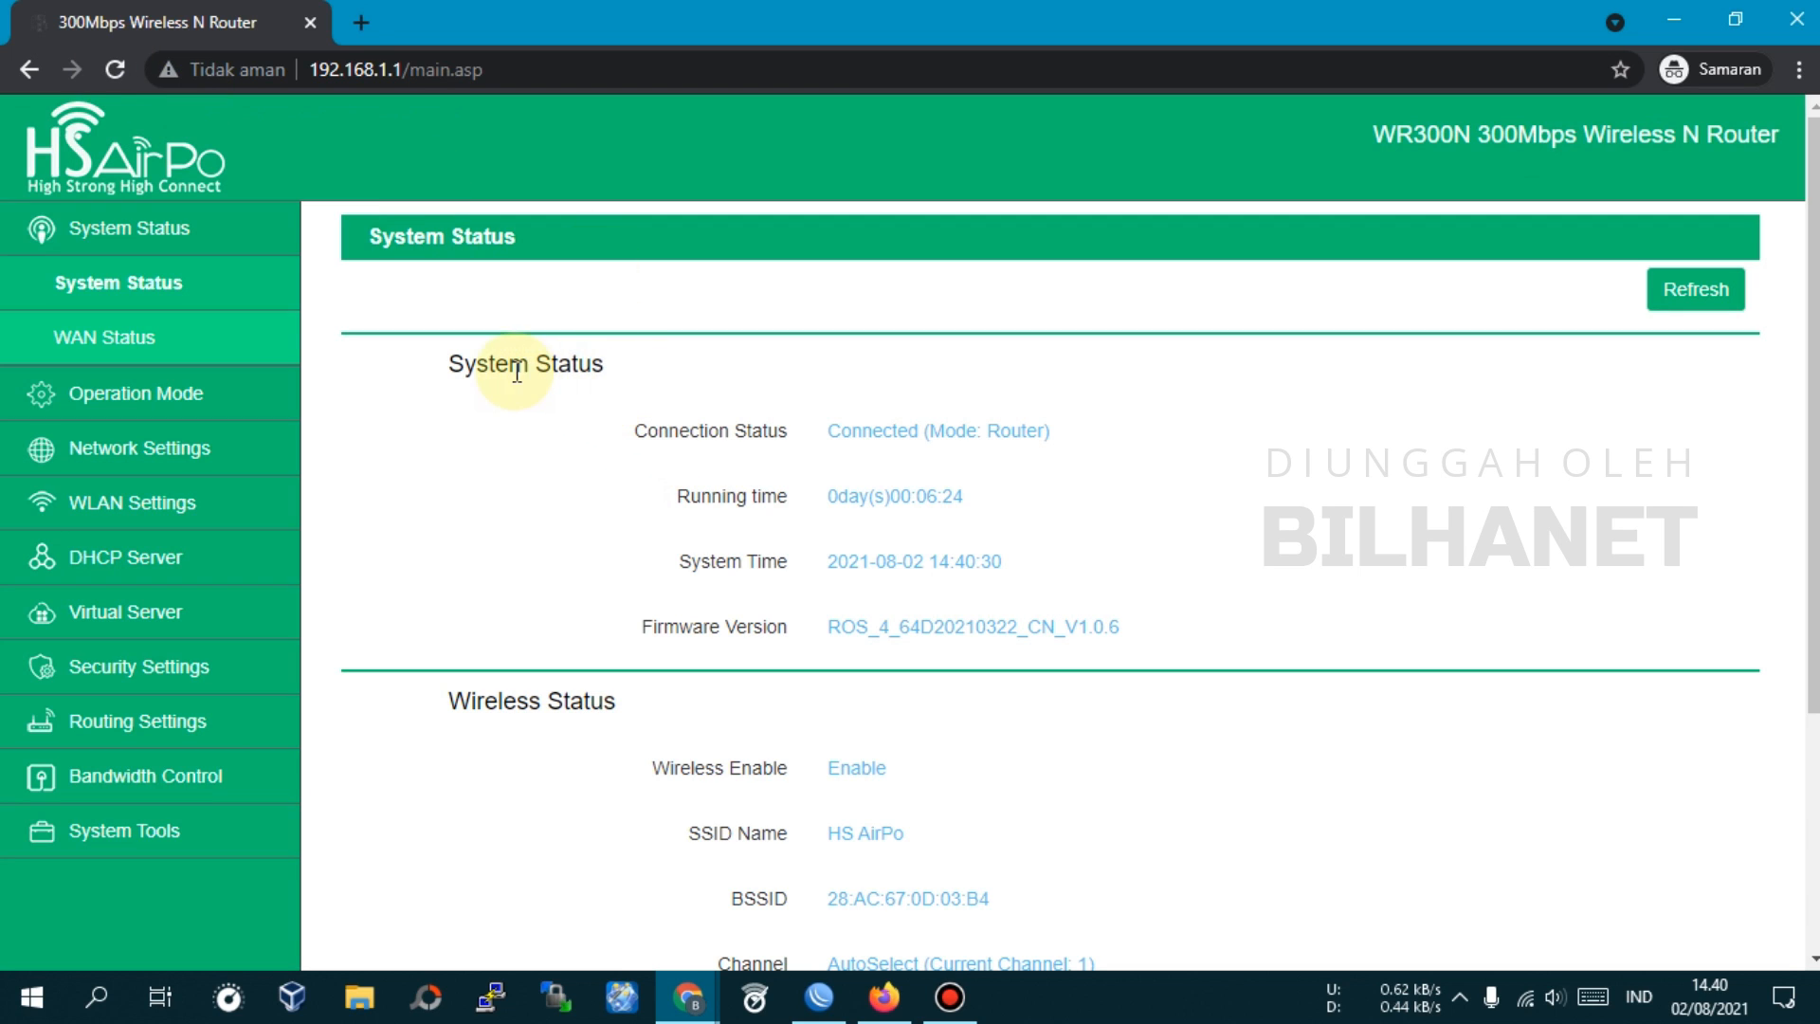
double_click(889, 432)
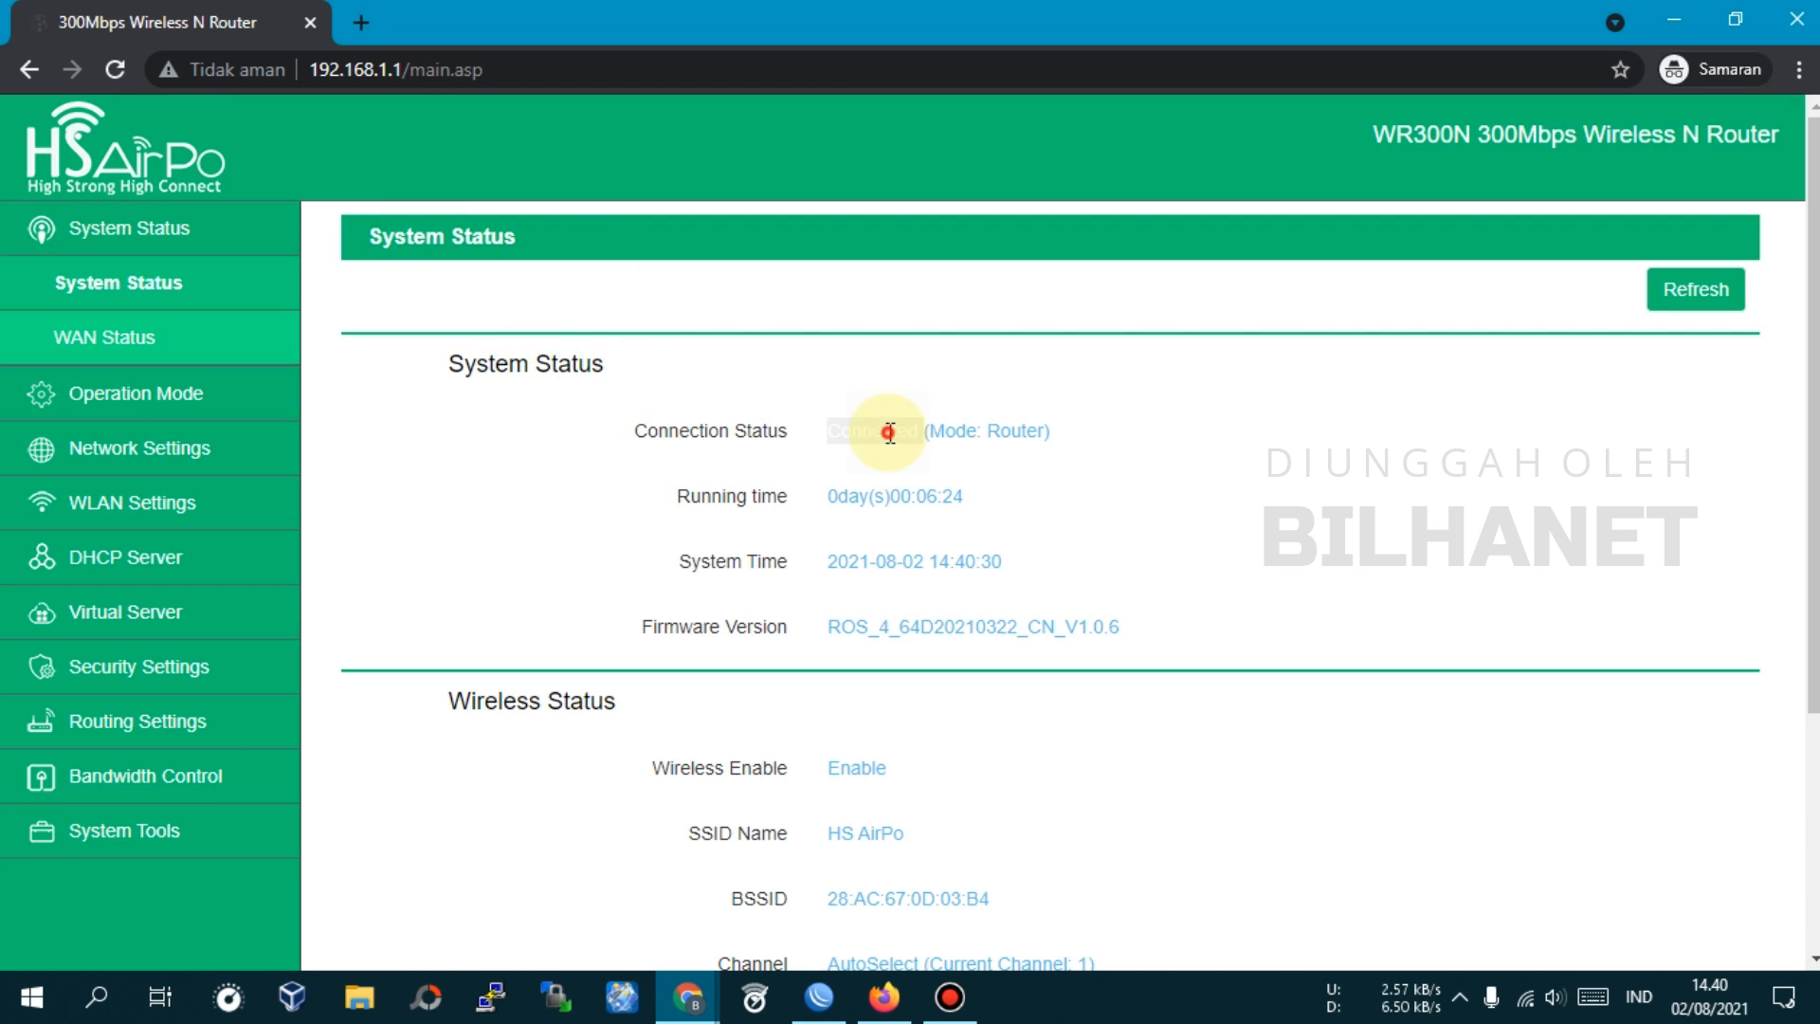
double_click(1014, 432)
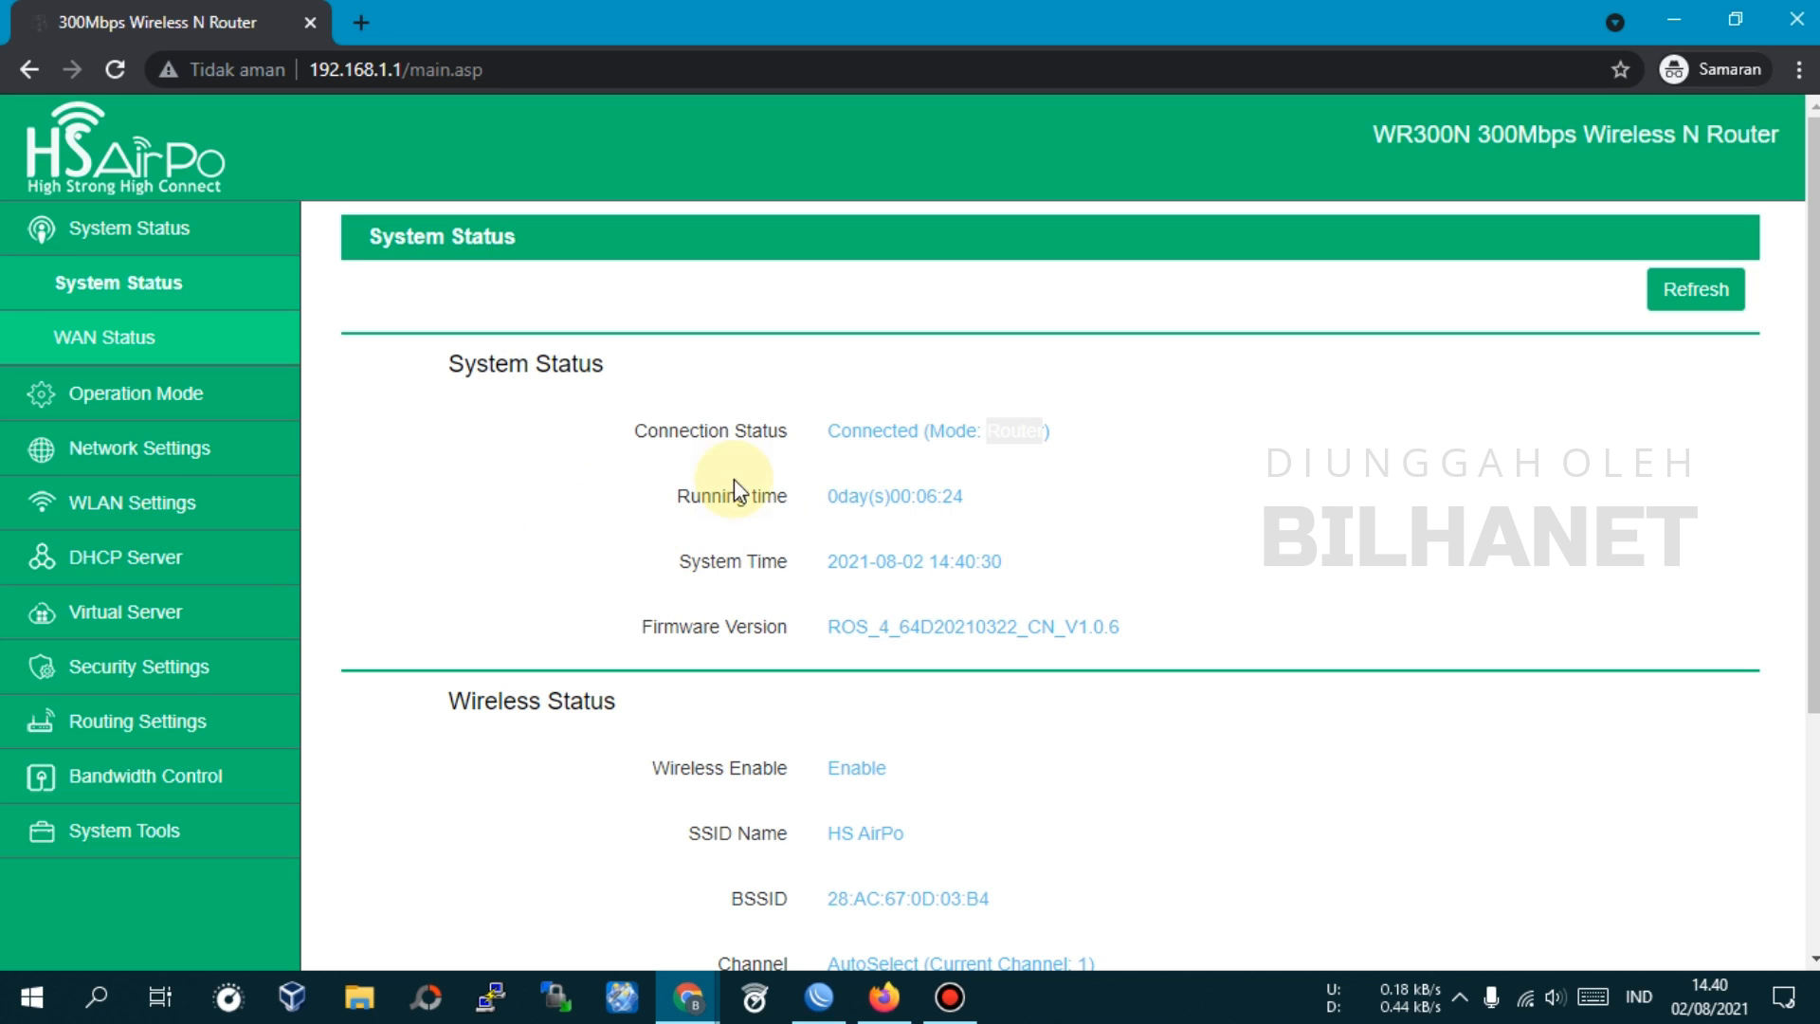
click(716, 375)
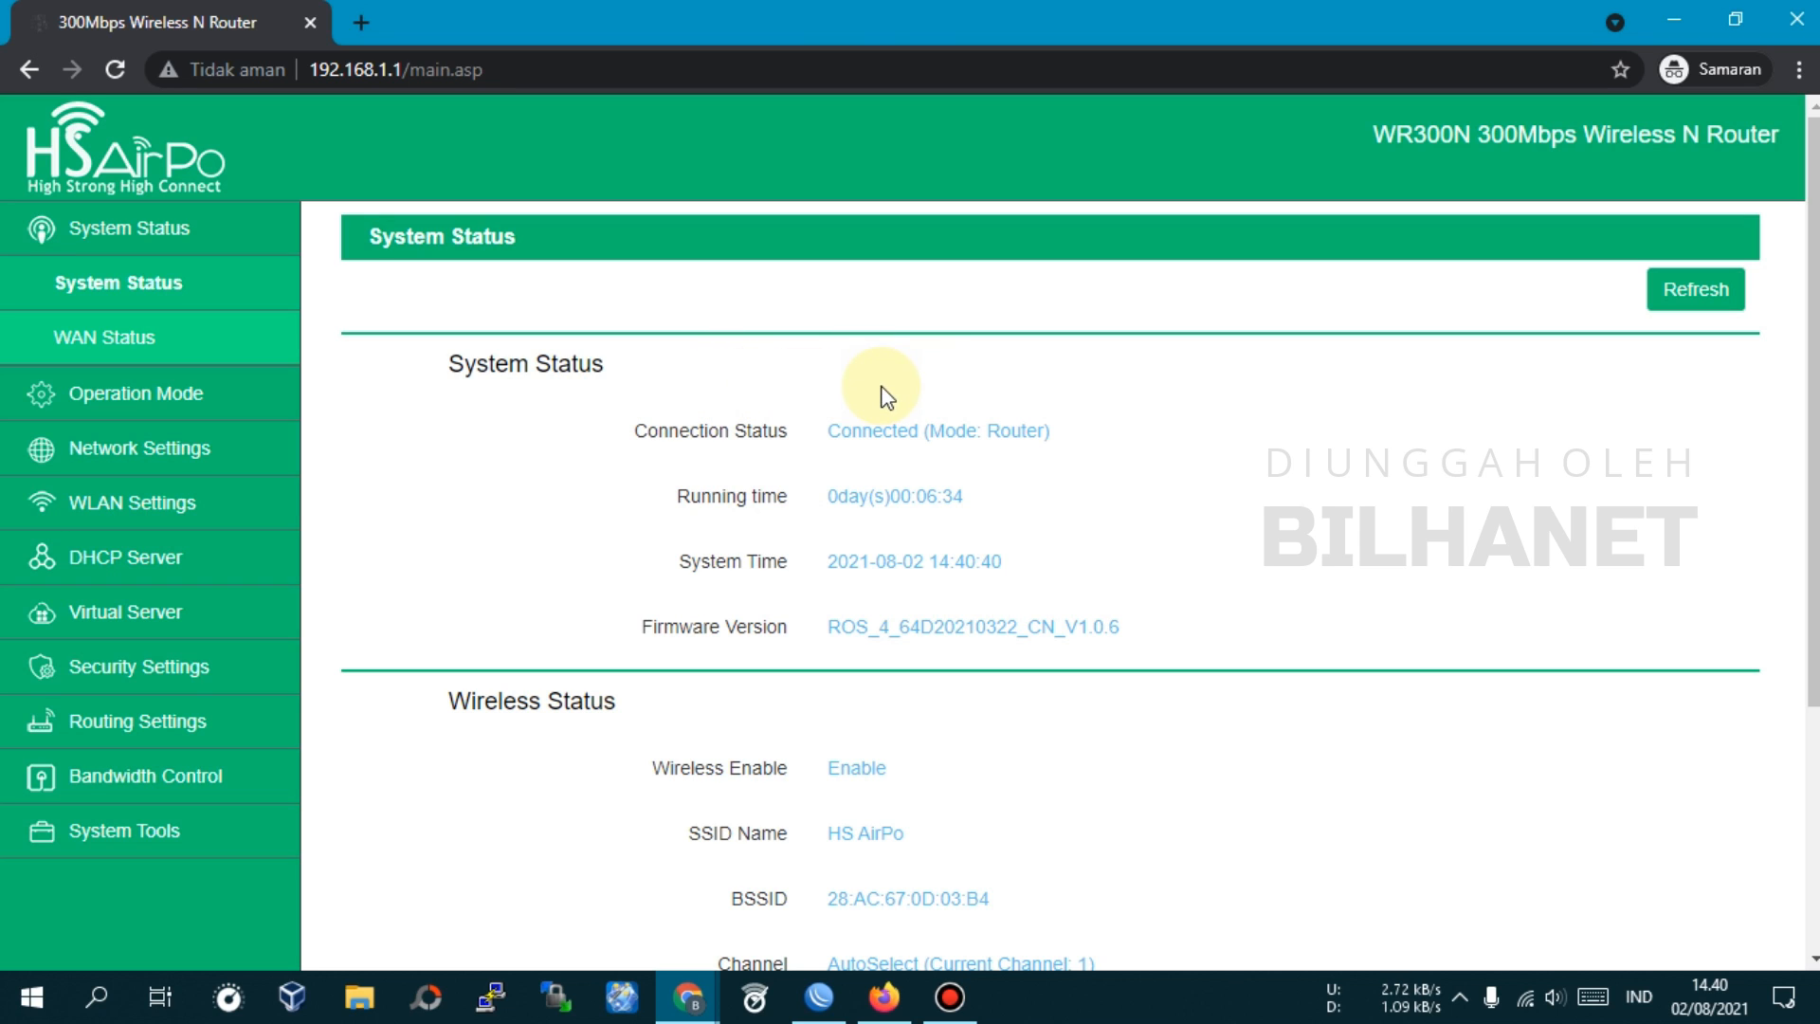
click(120, 397)
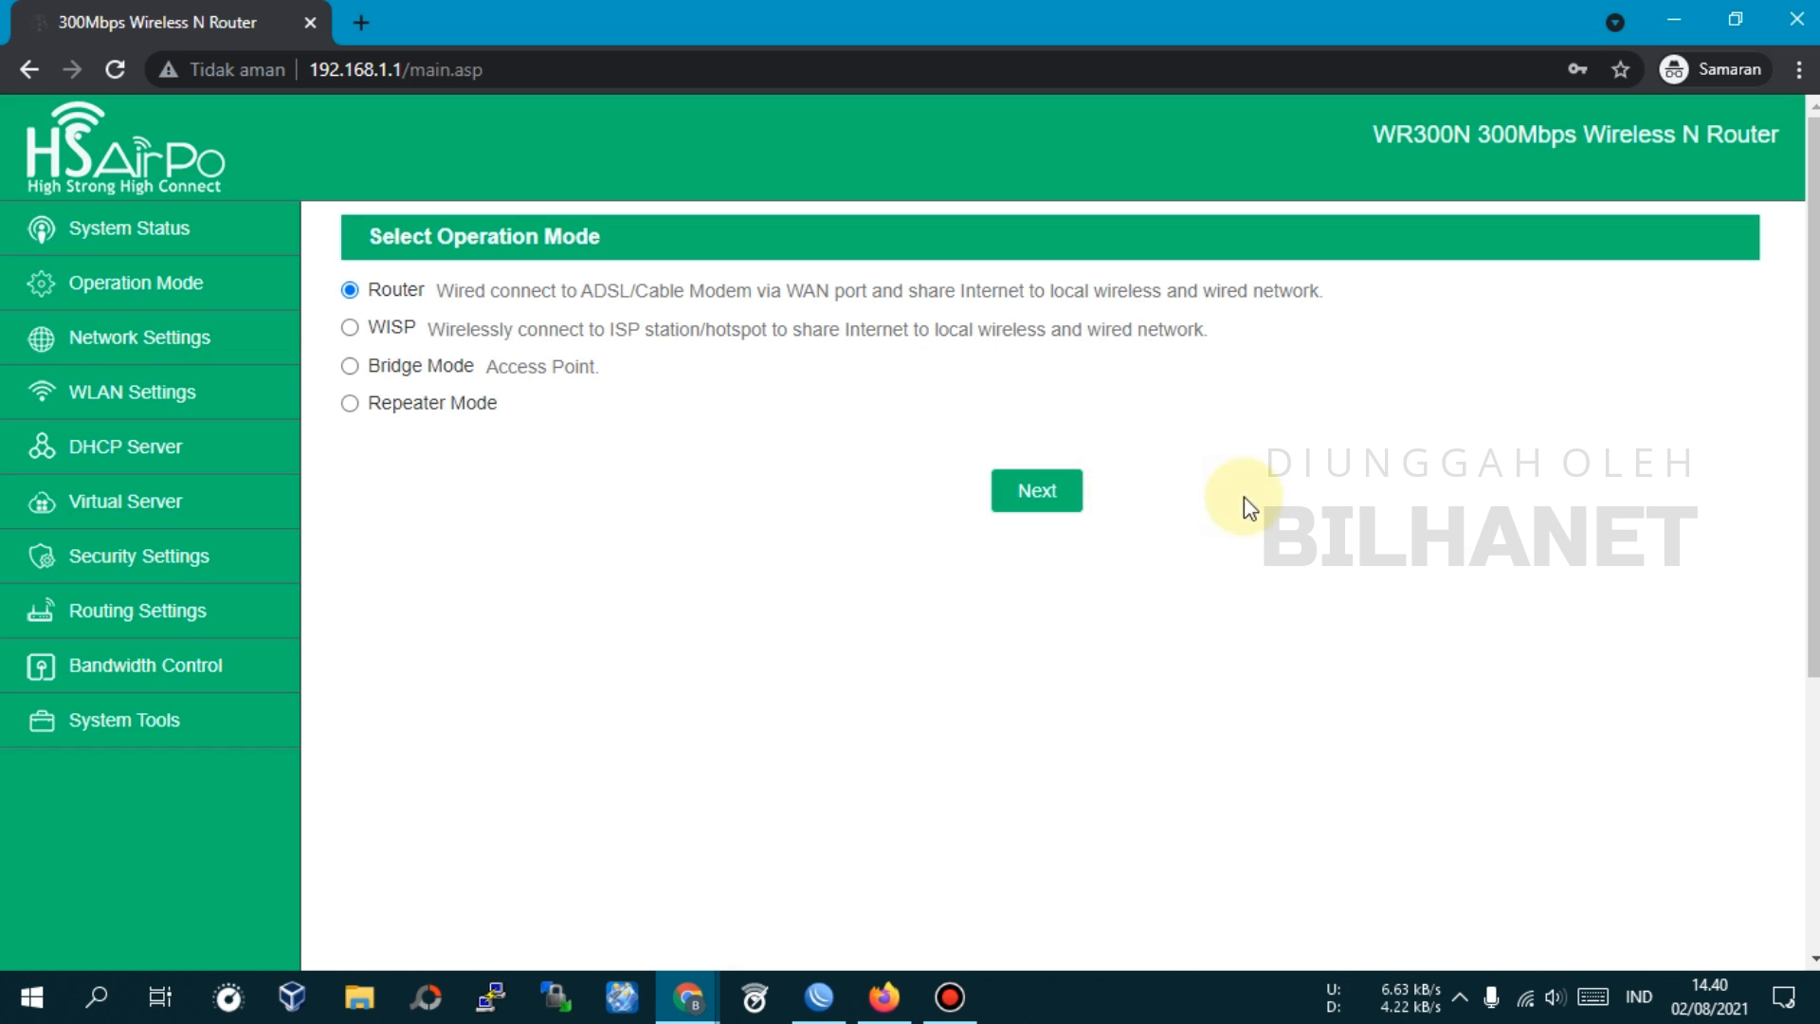
Check the connection type options on the WAN Settings page
click(133, 343)
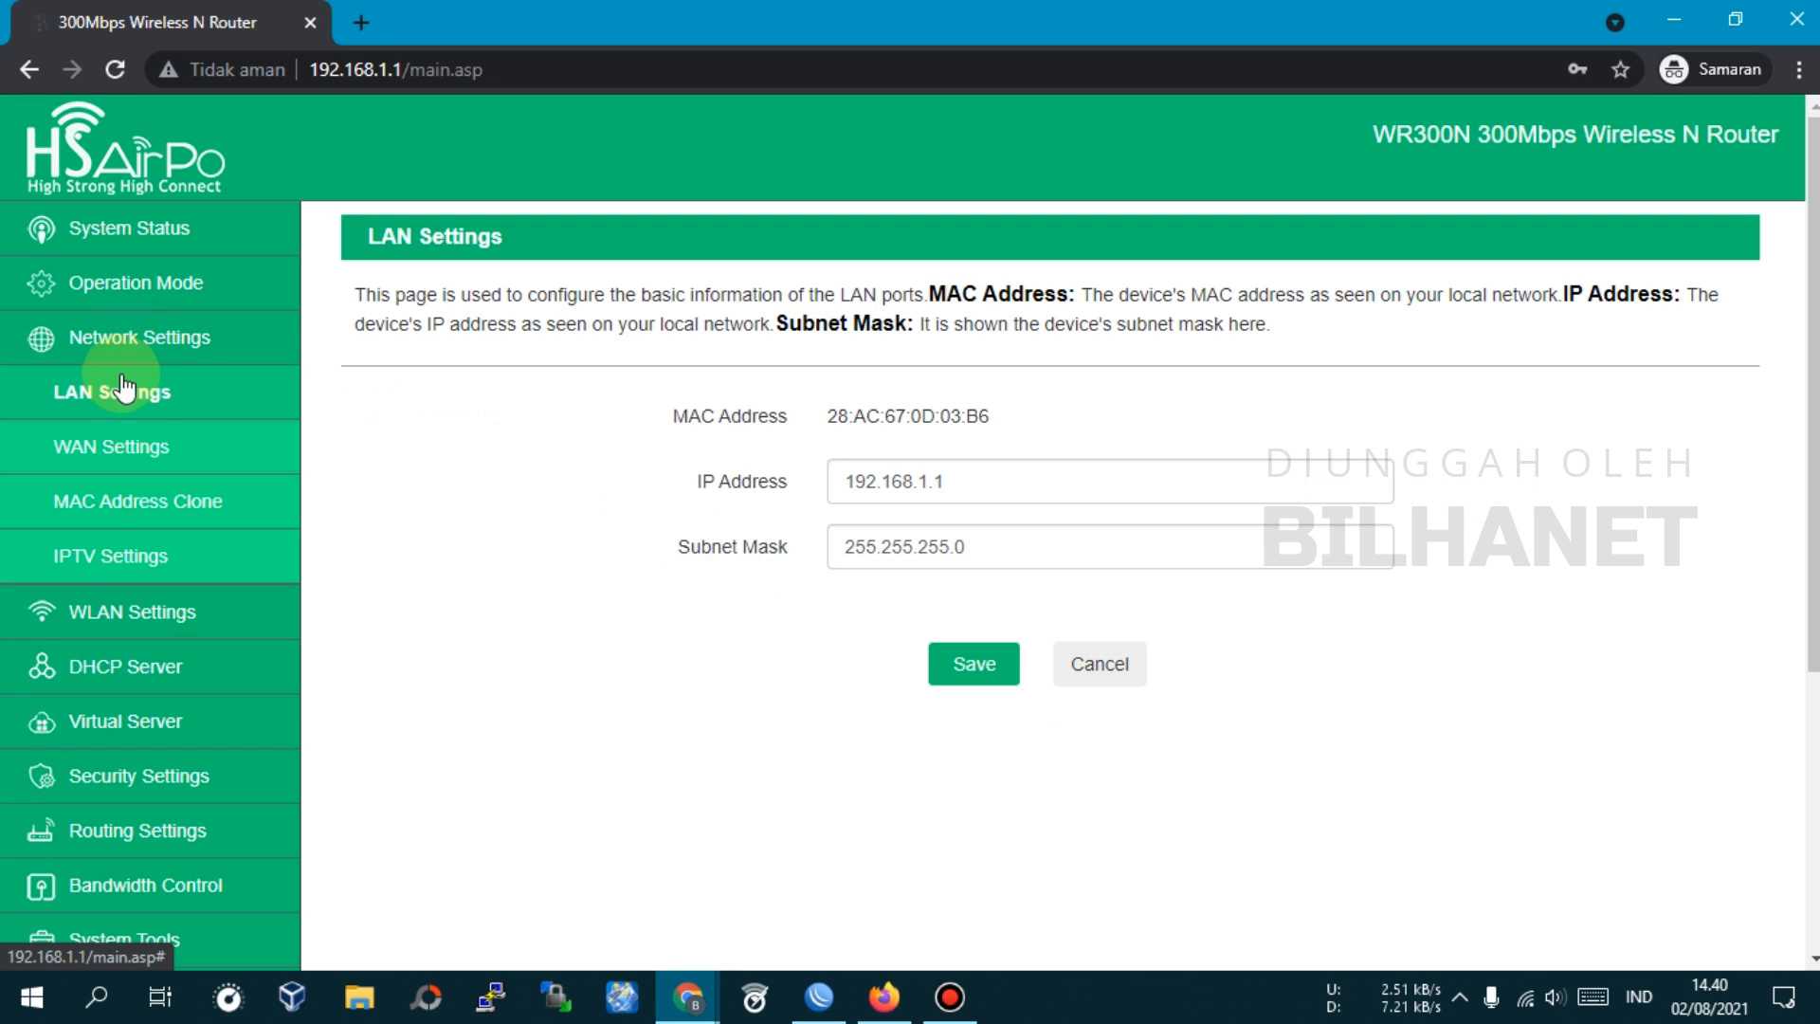
click(111, 447)
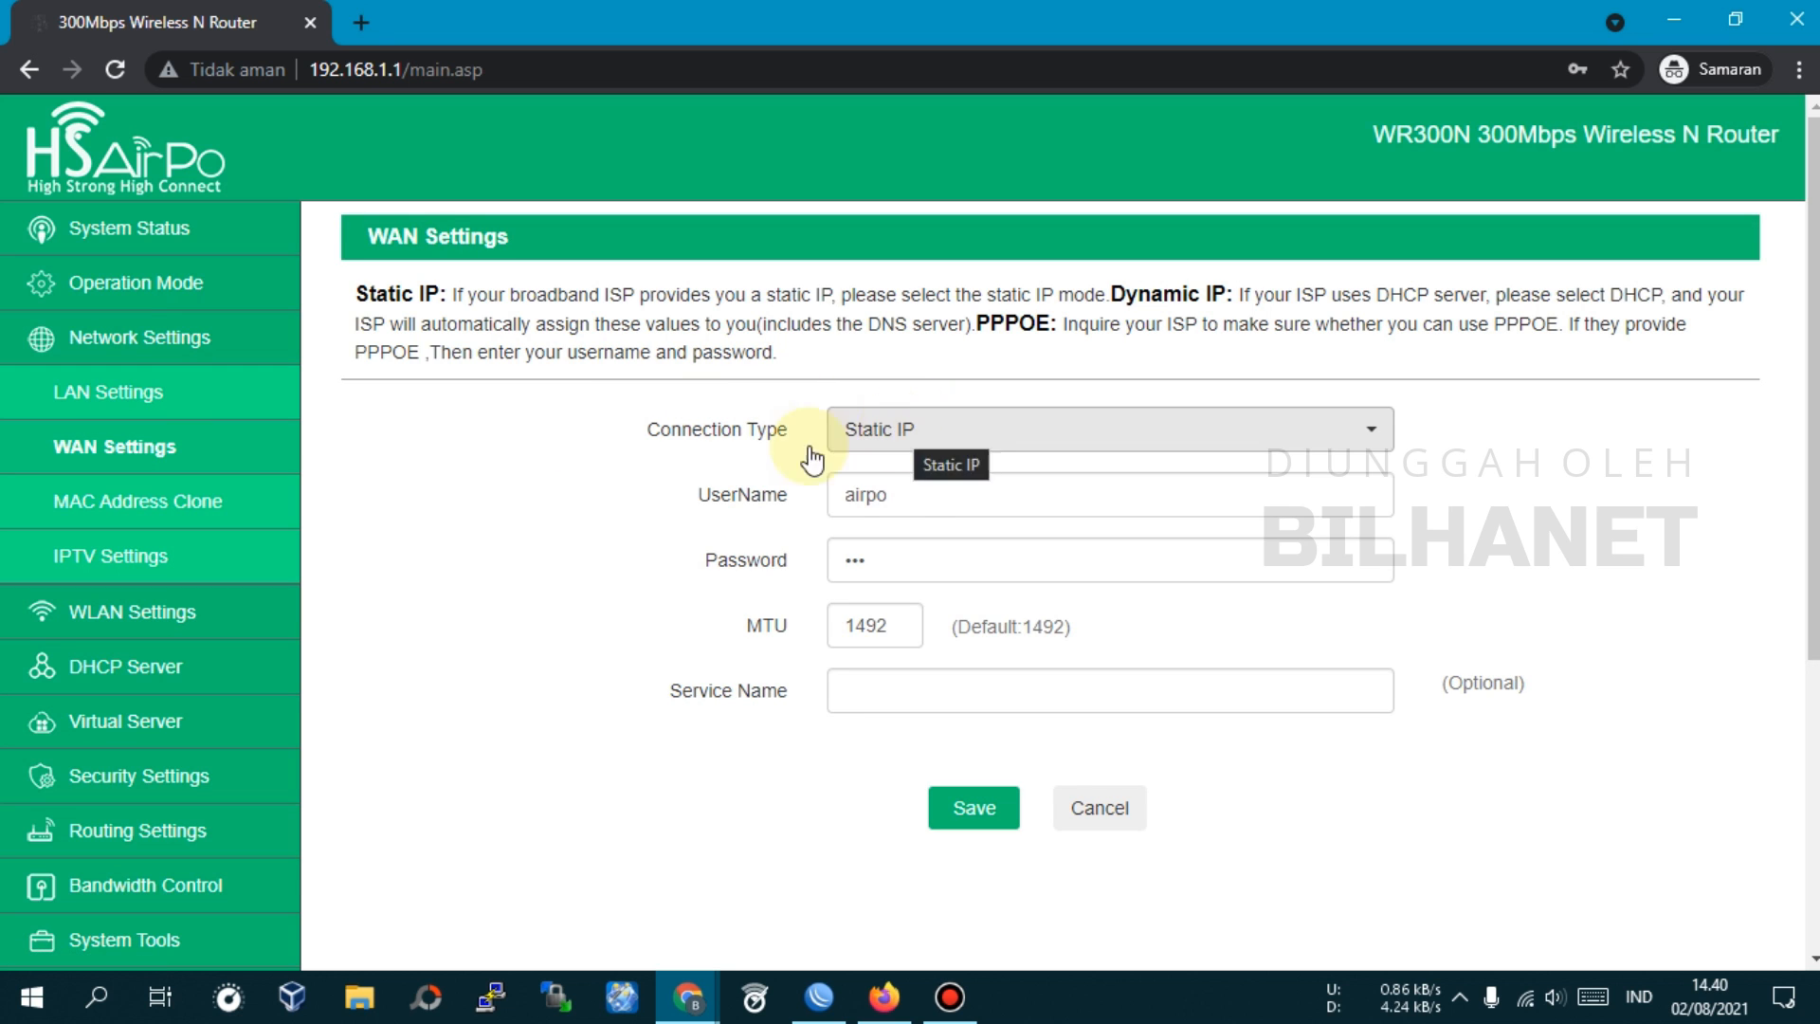
click(857, 430)
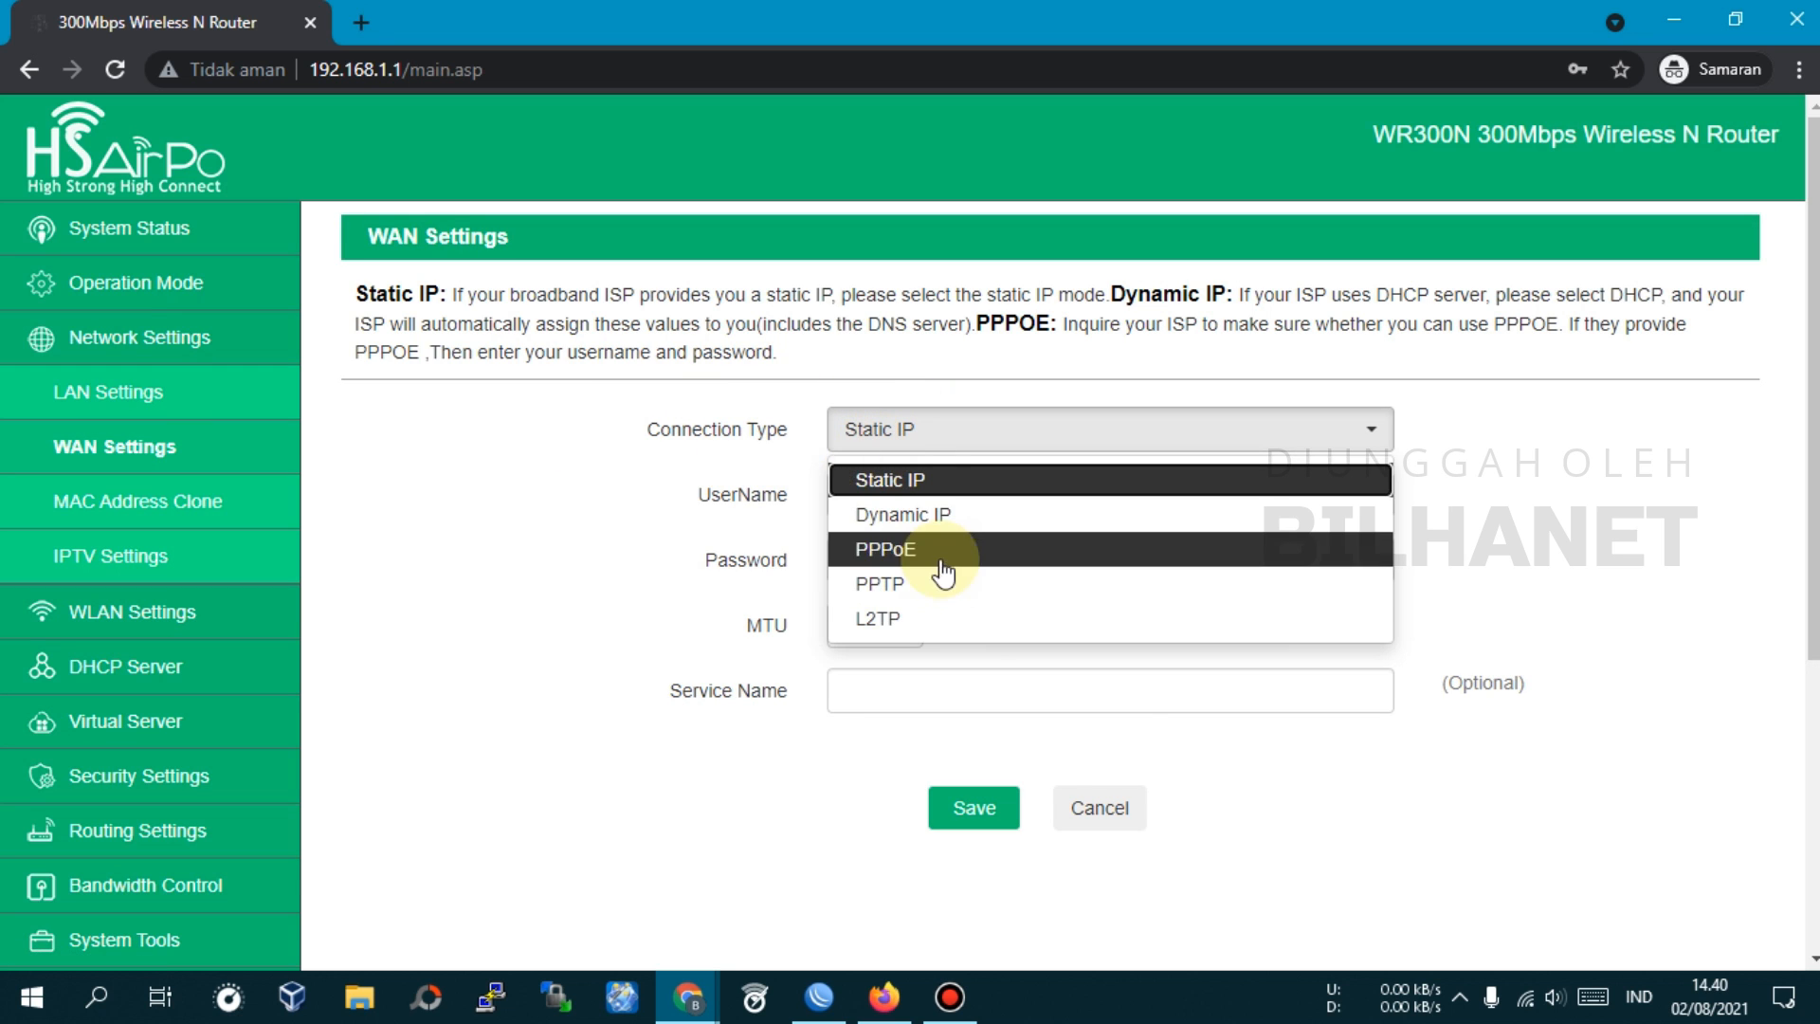
Refresh System Status and view the WAN Status showing the connected PPPoE link
click(104, 229)
scroll(651, 662, down, 6)
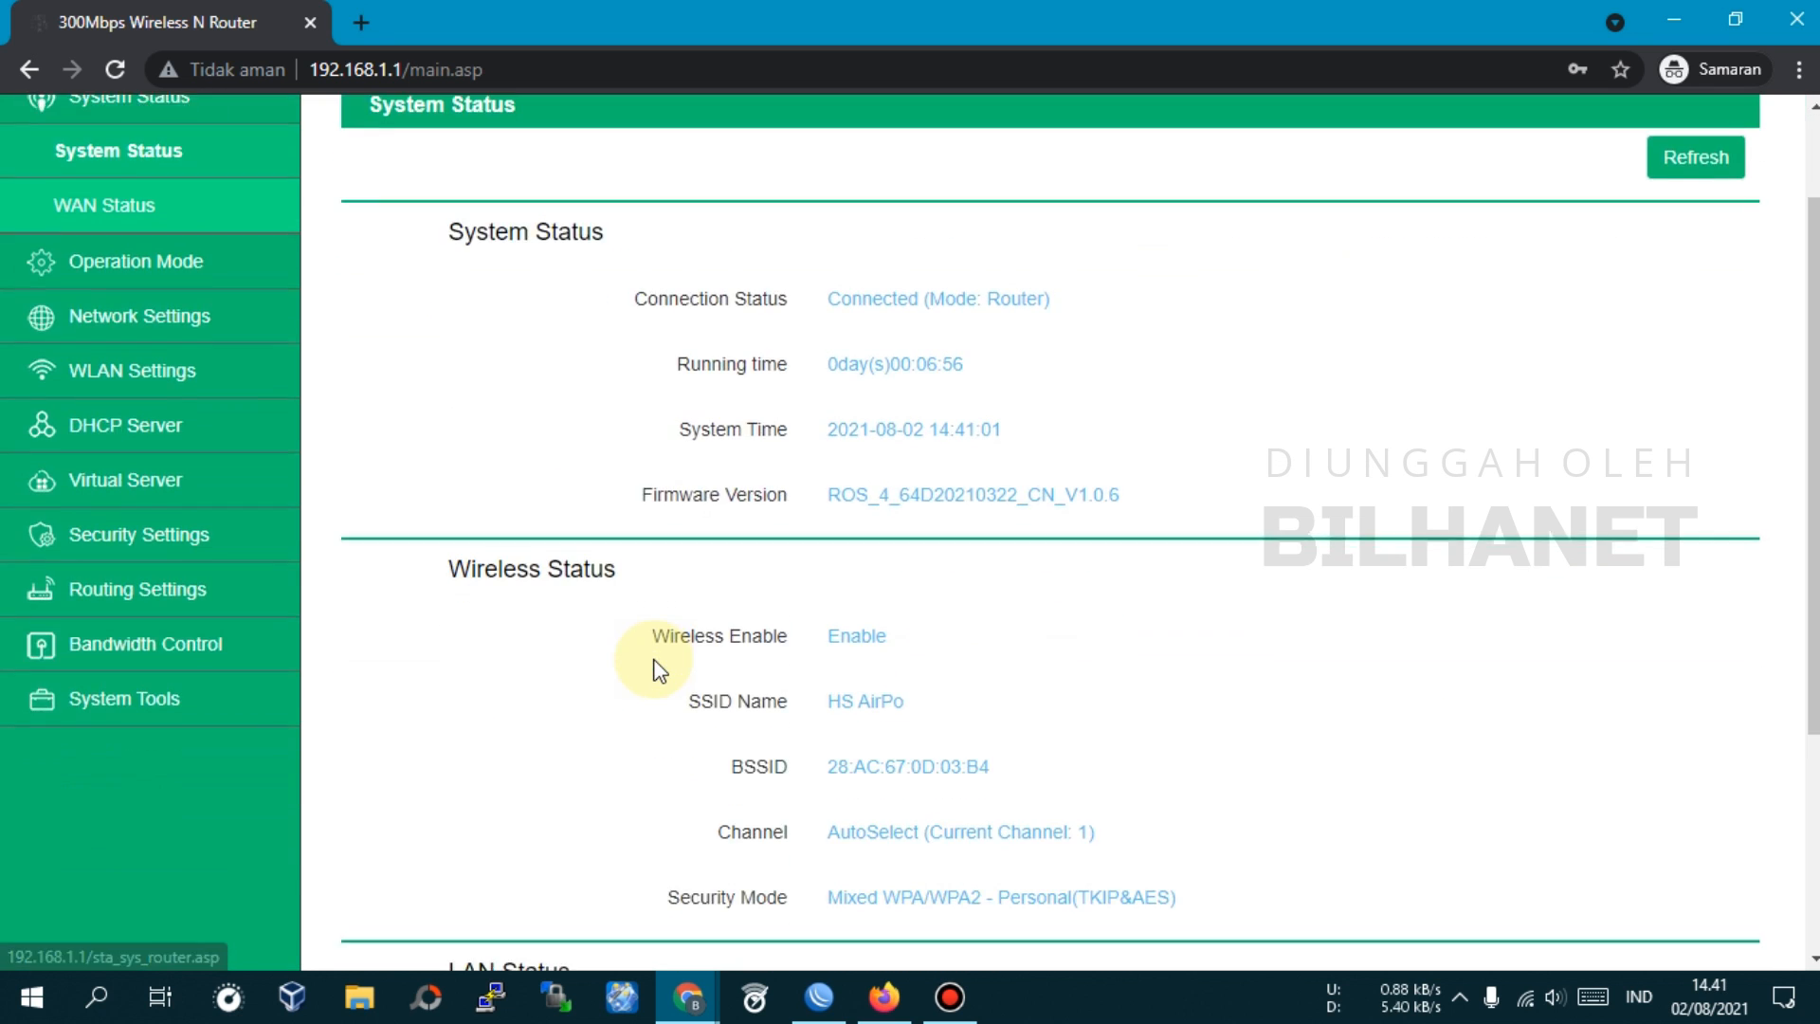
scroll(660, 669, up, 6)
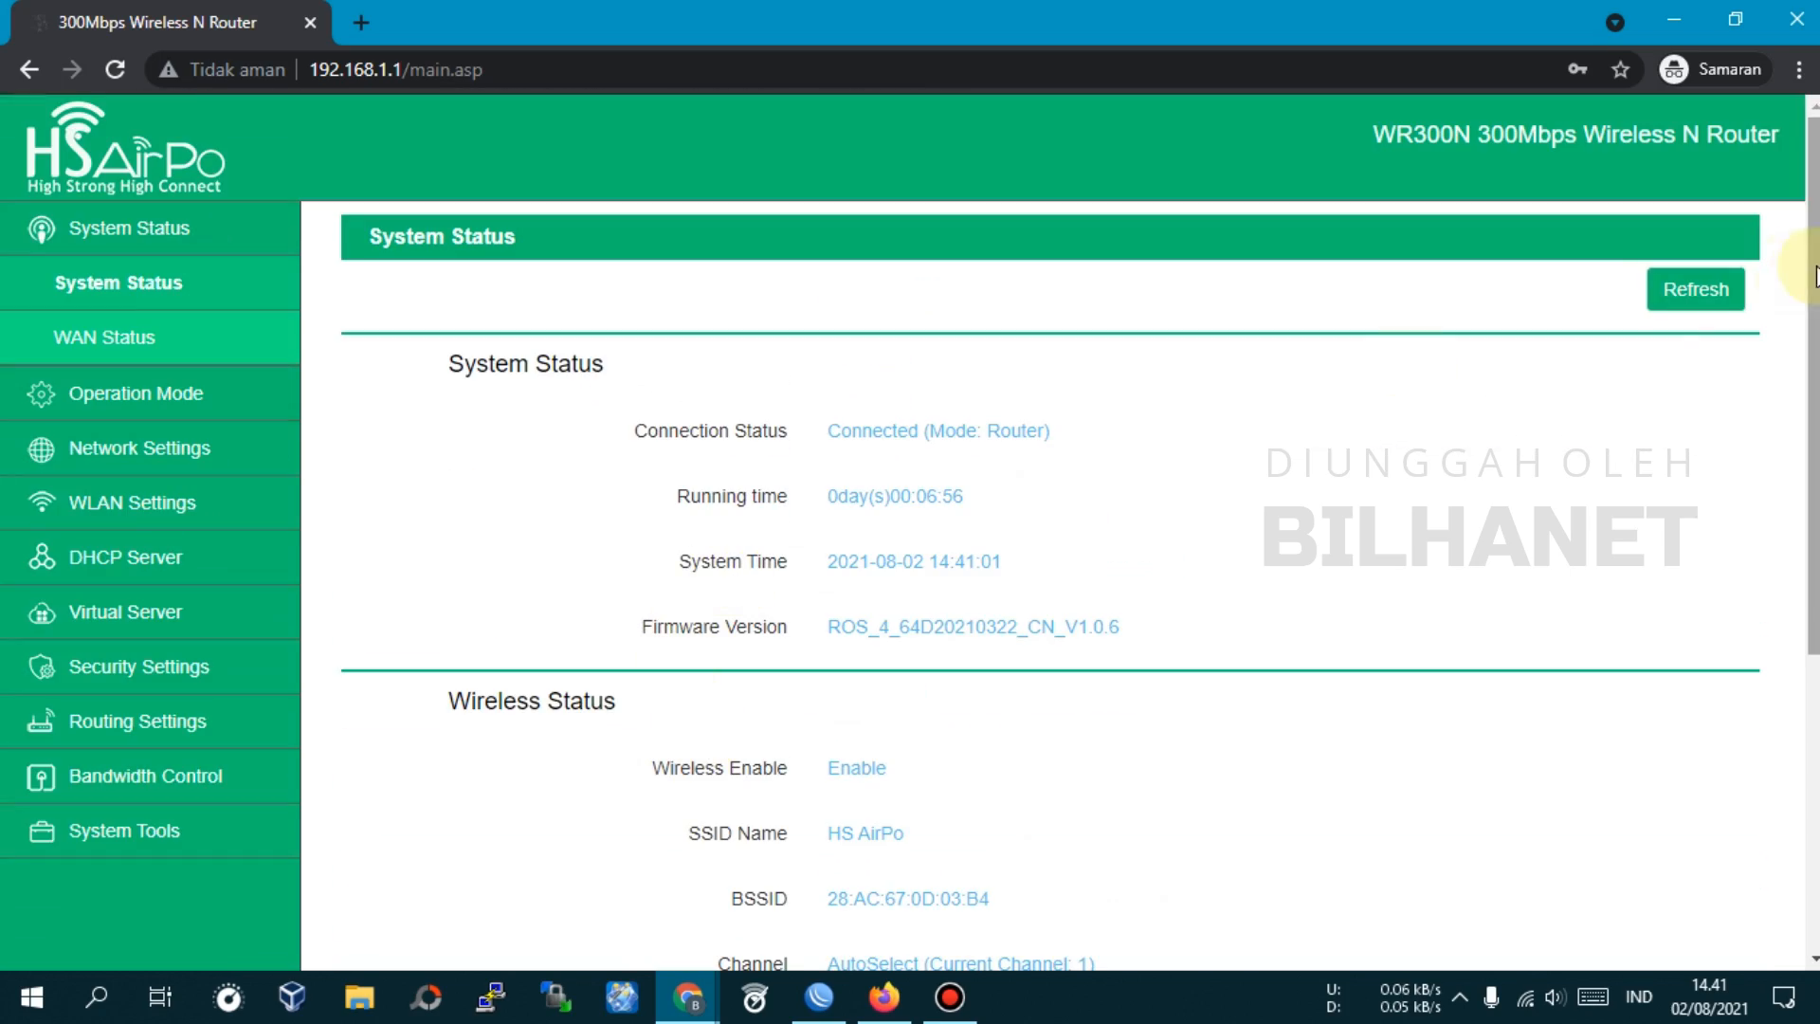
click(1690, 301)
scroll(851, 706, down, 2)
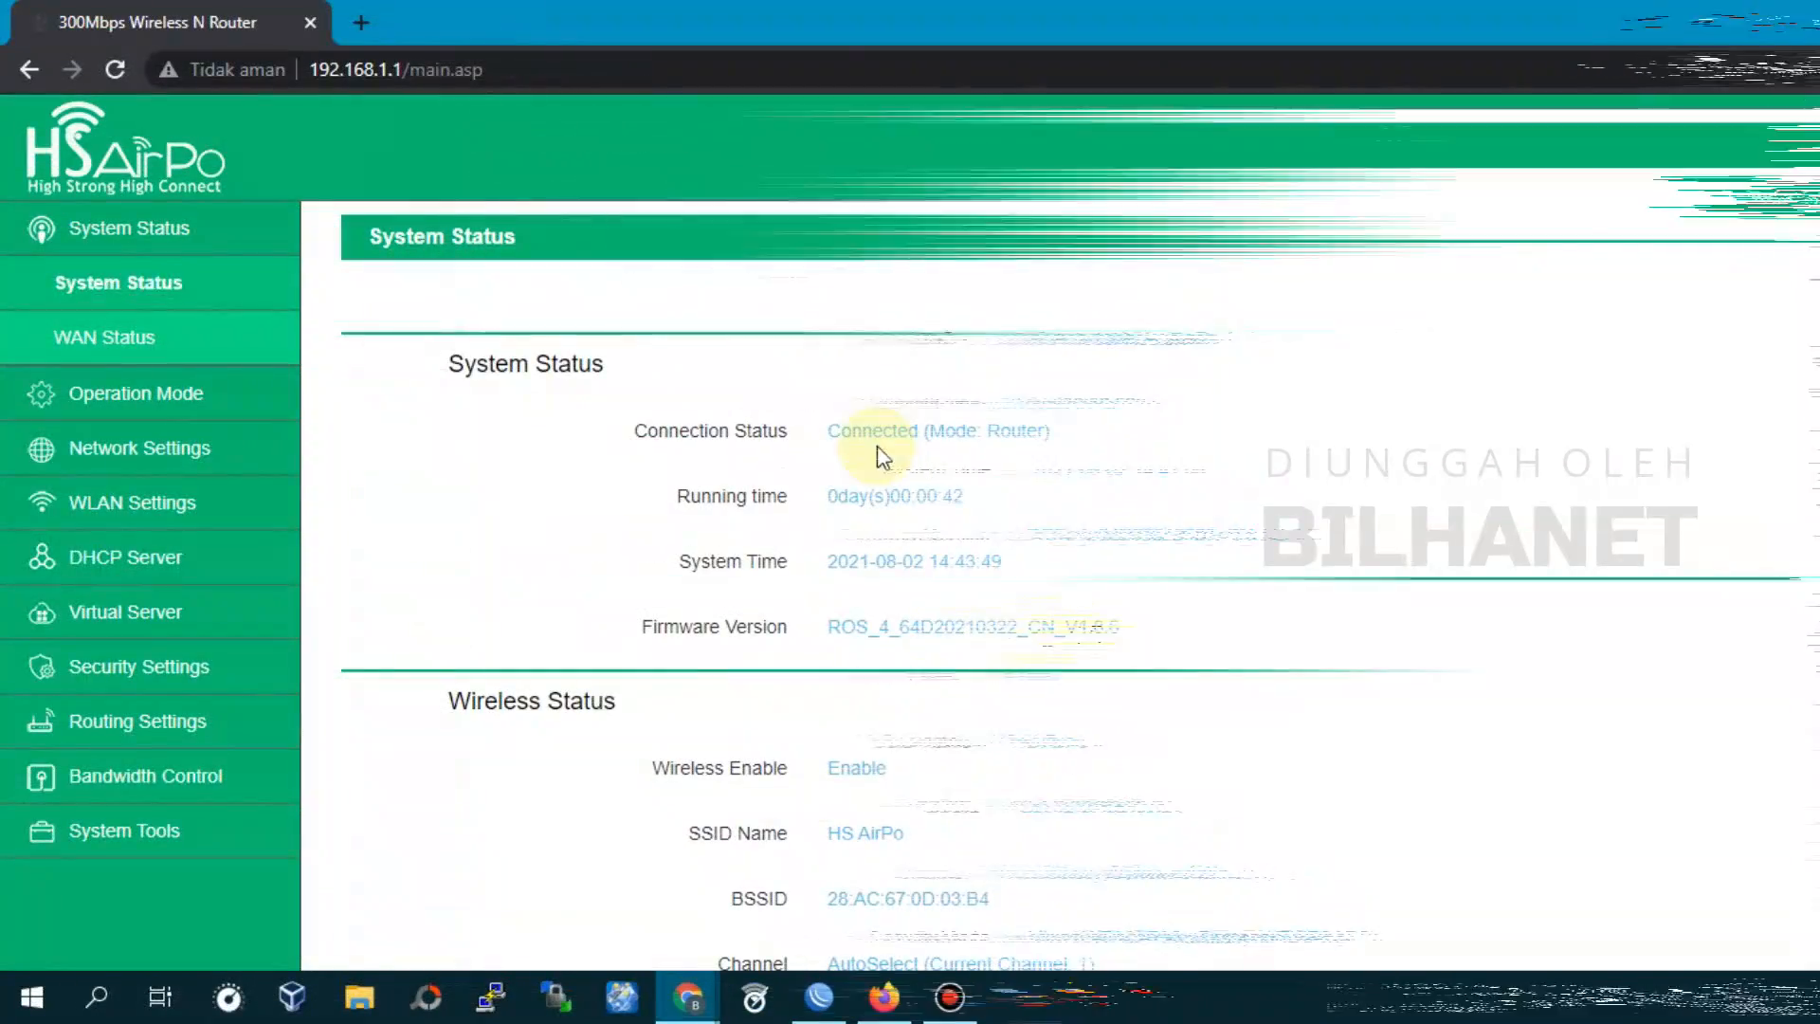
click(132, 339)
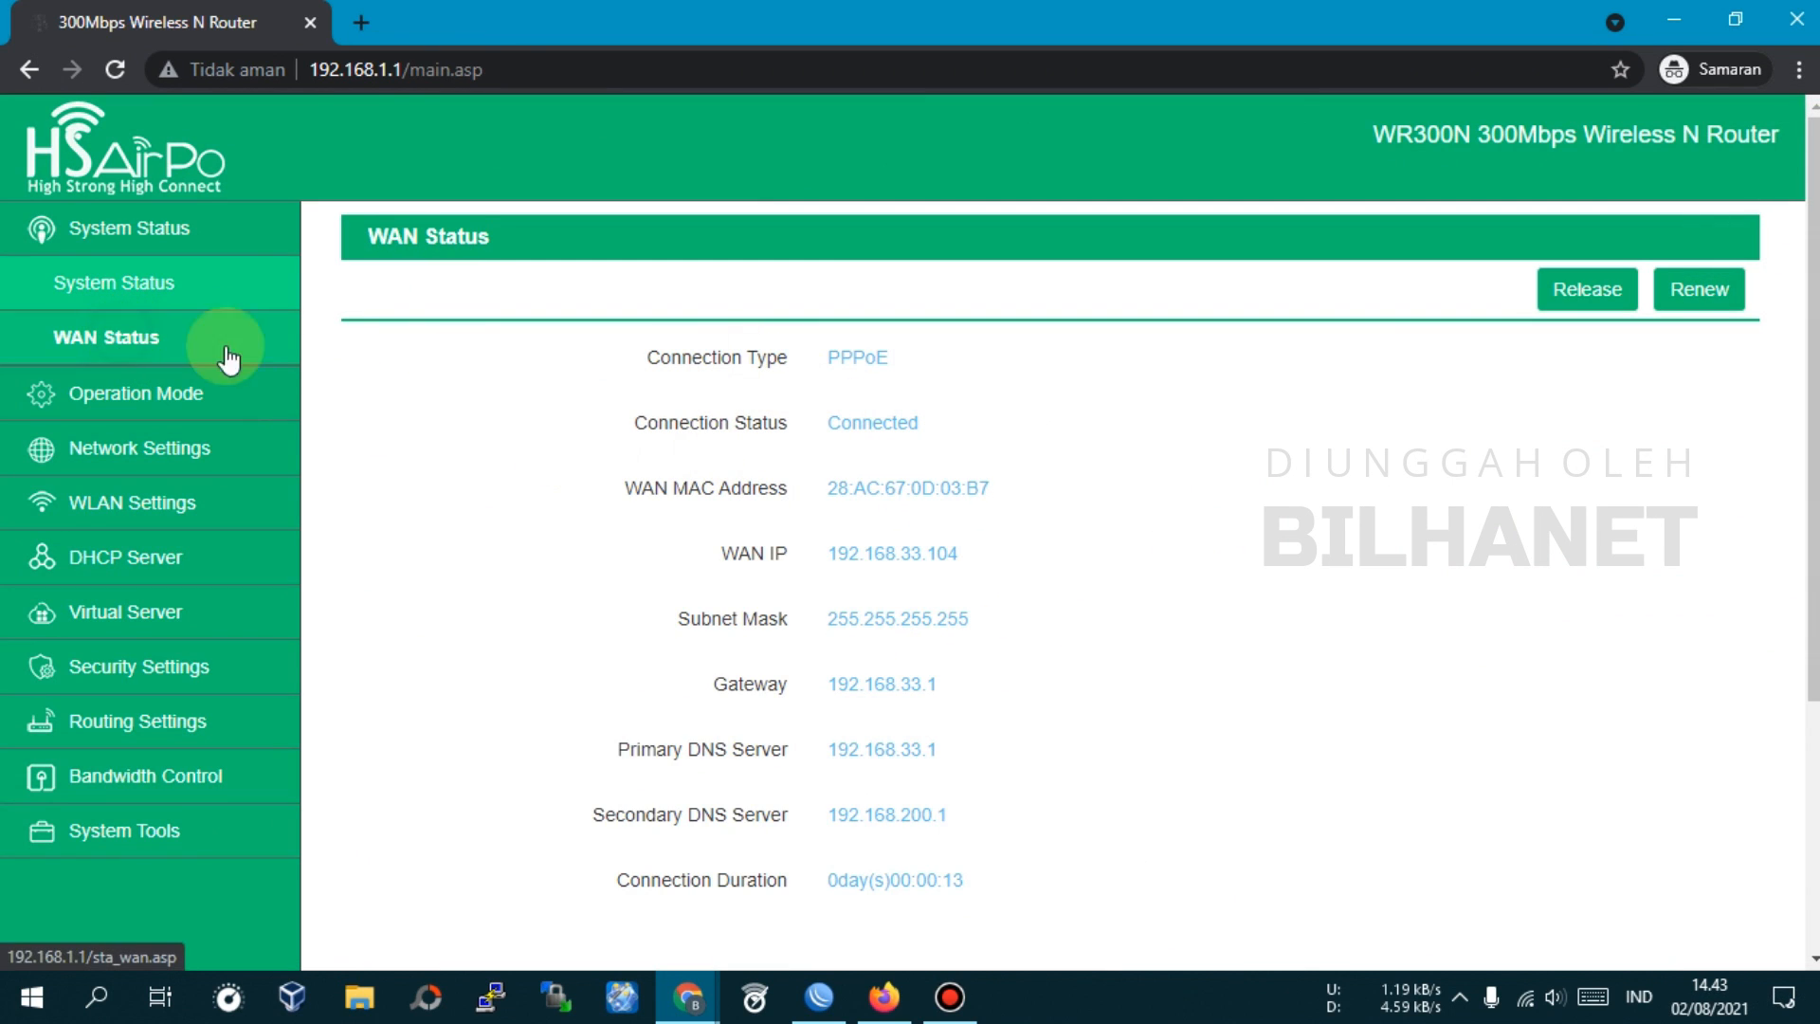
double_click(864, 358)
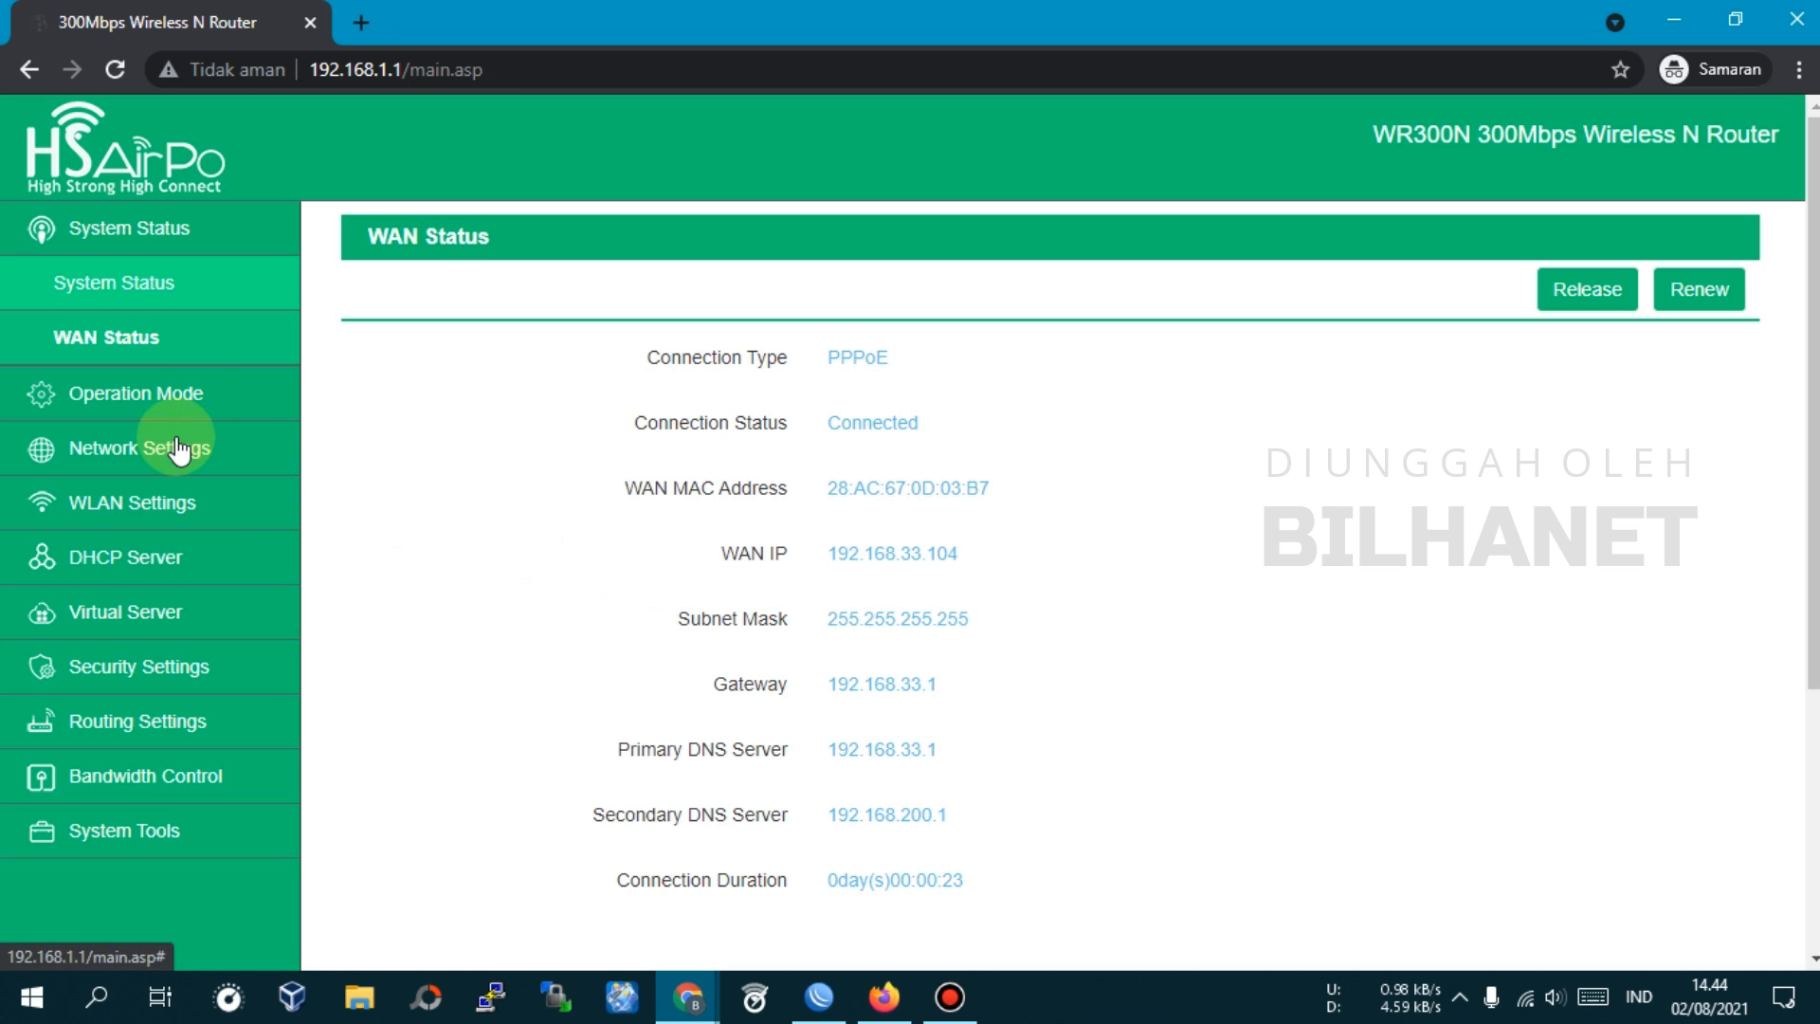
click(143, 352)
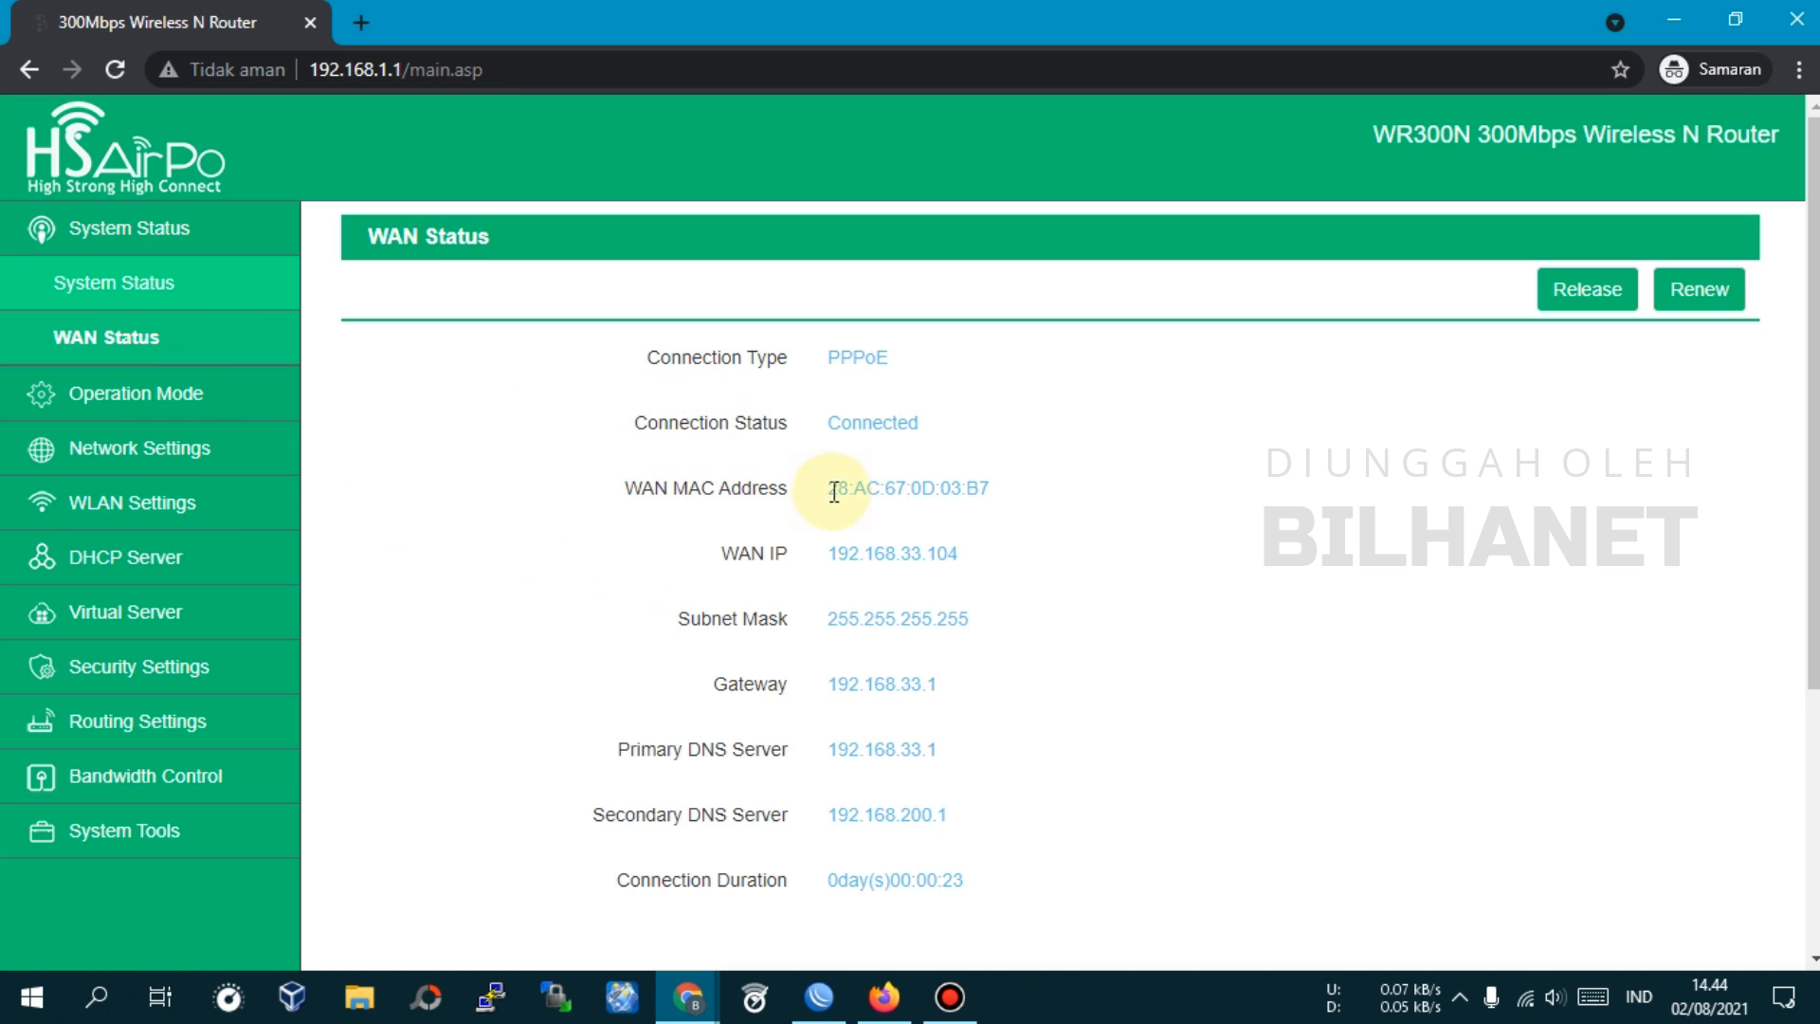
Check the LAN IP address, then keep Static IP as the WAN connection type
click(133, 452)
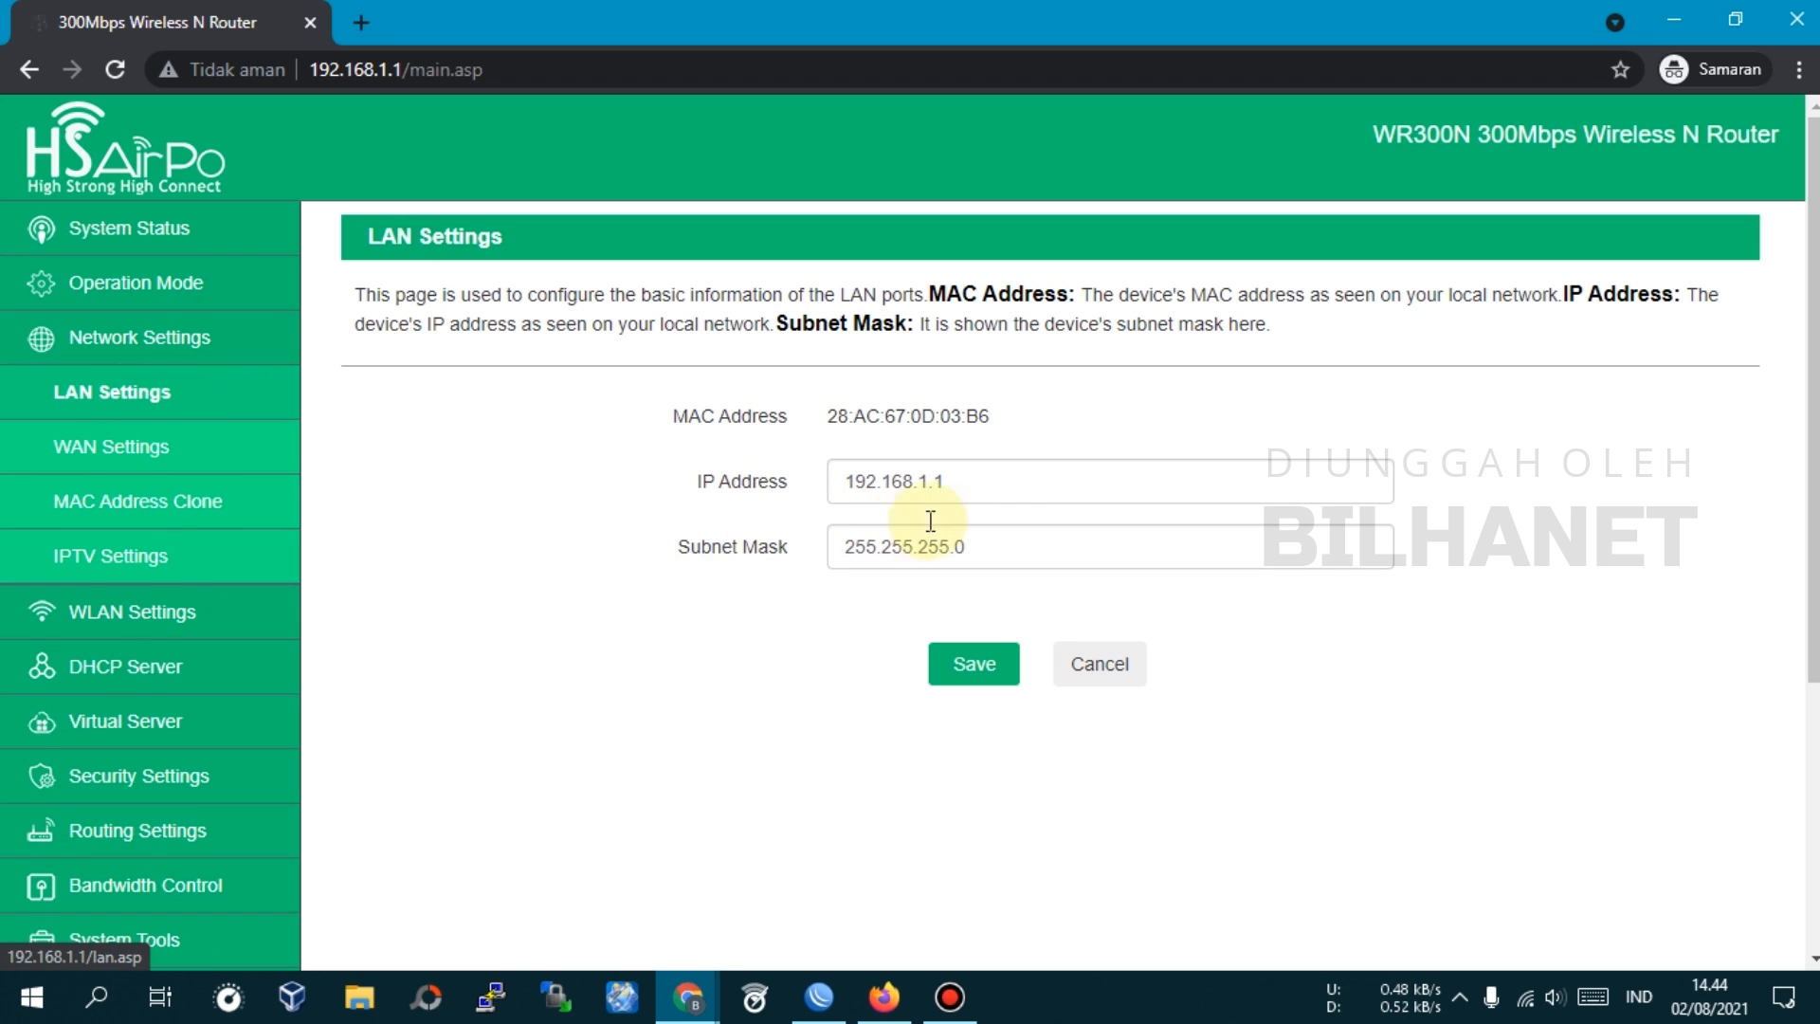
click(995, 486)
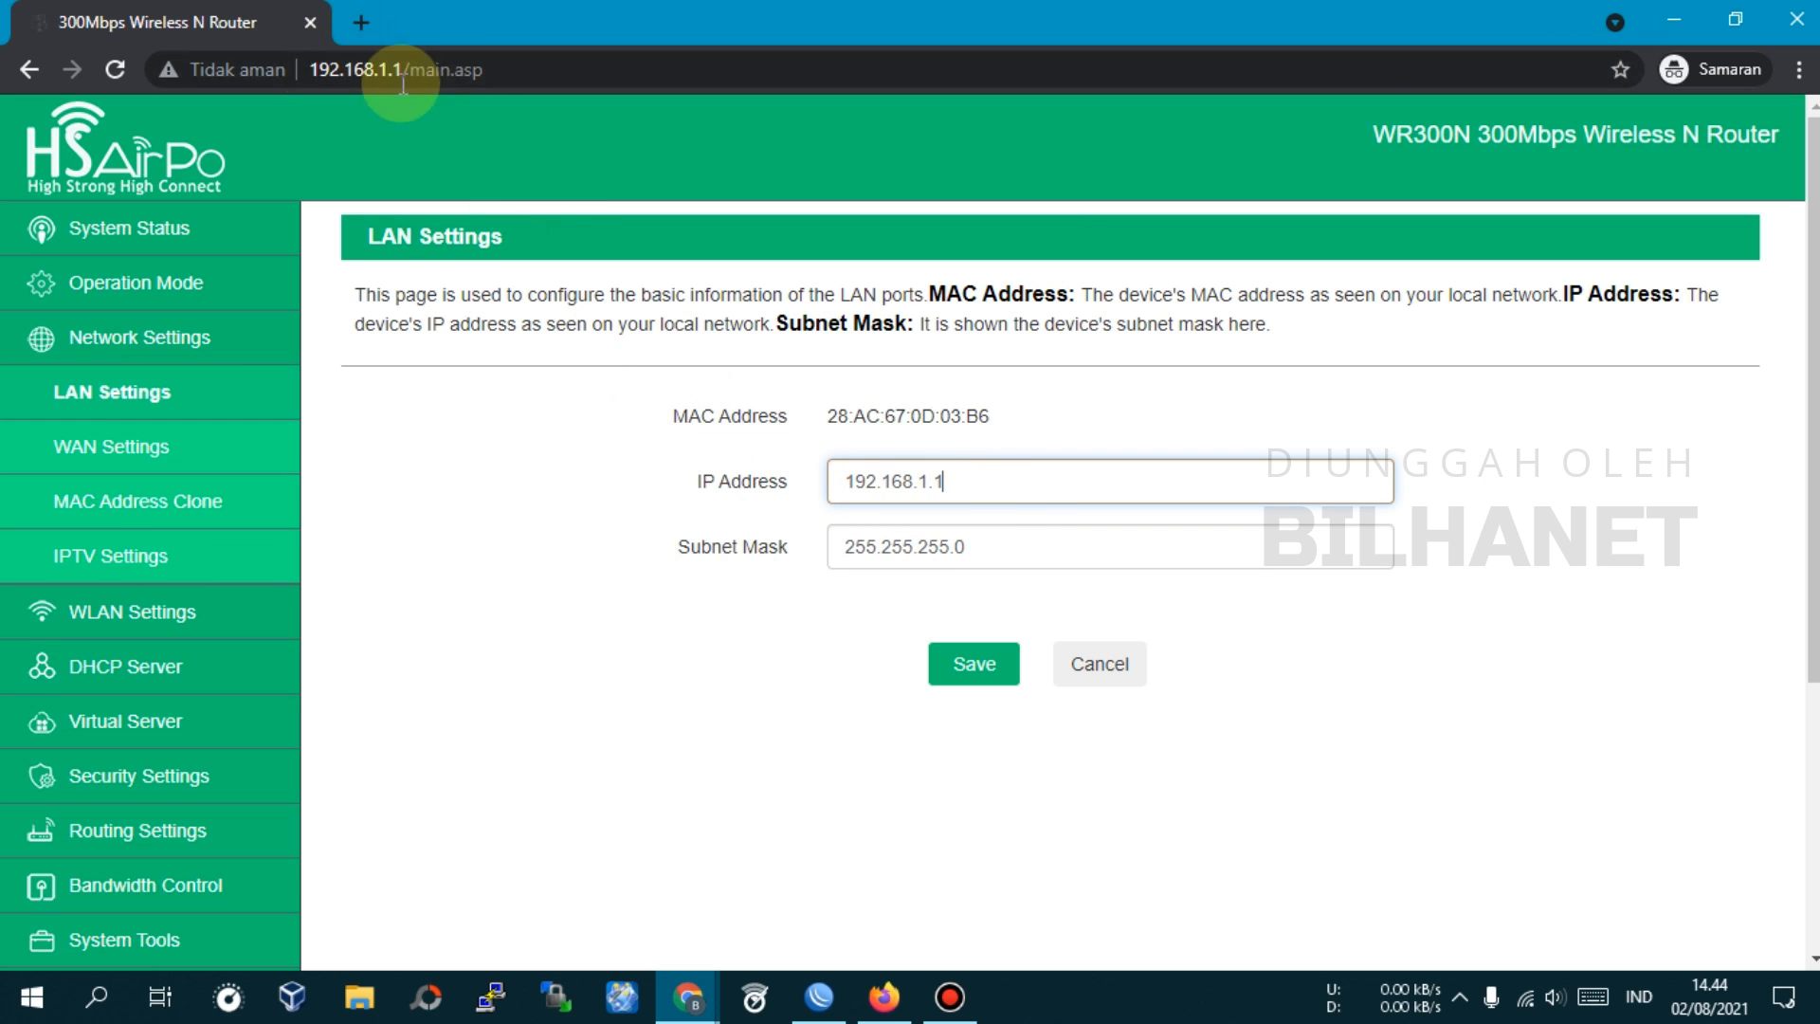
click(103, 457)
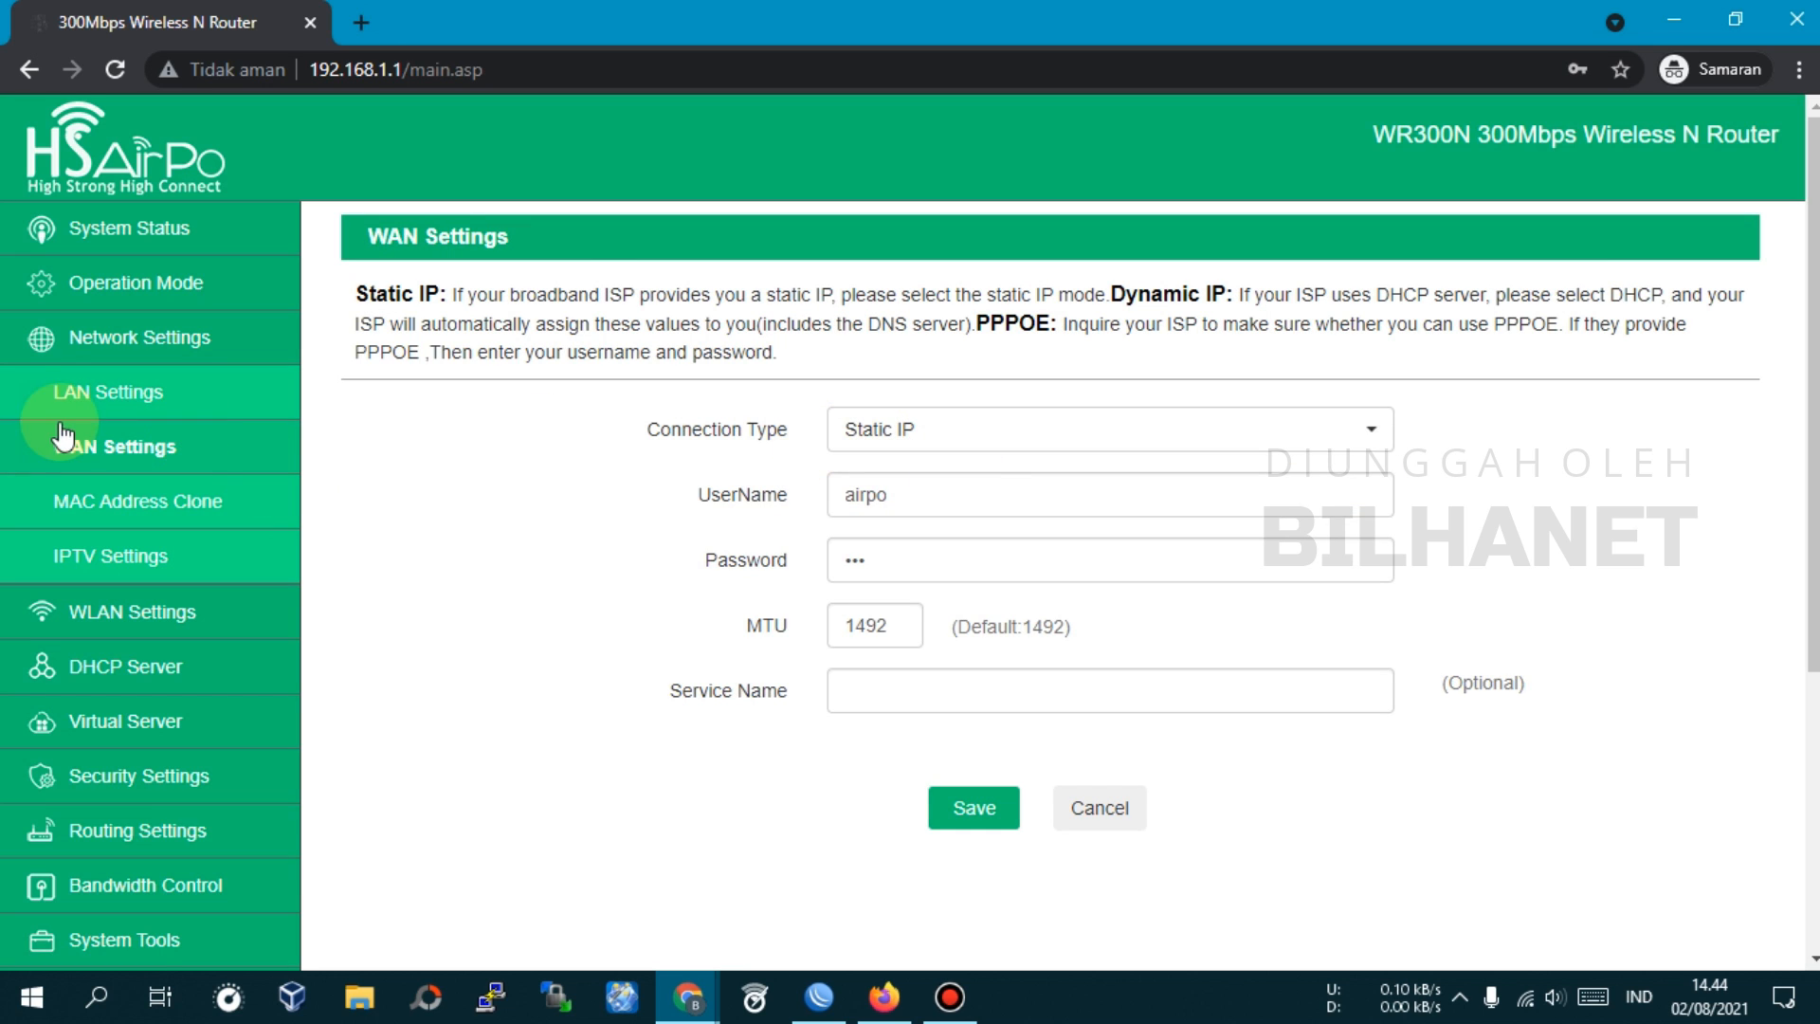
click(80, 454)
click(897, 441)
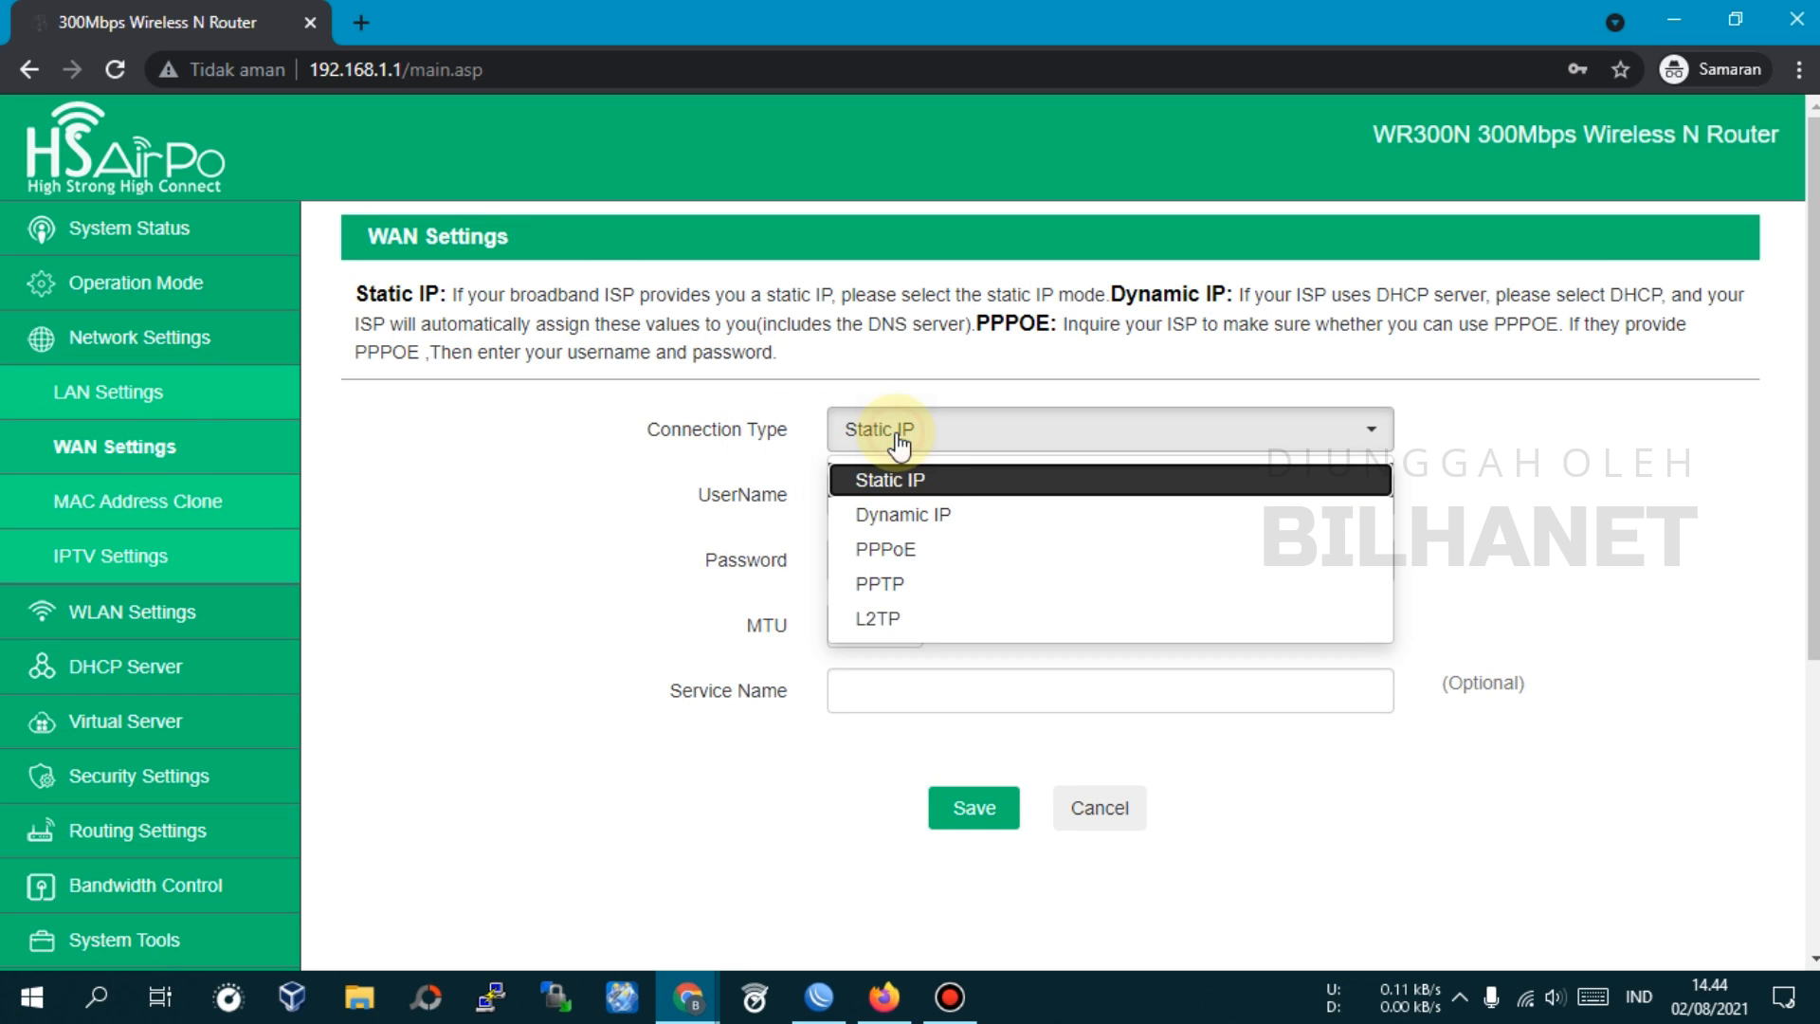
click(891, 482)
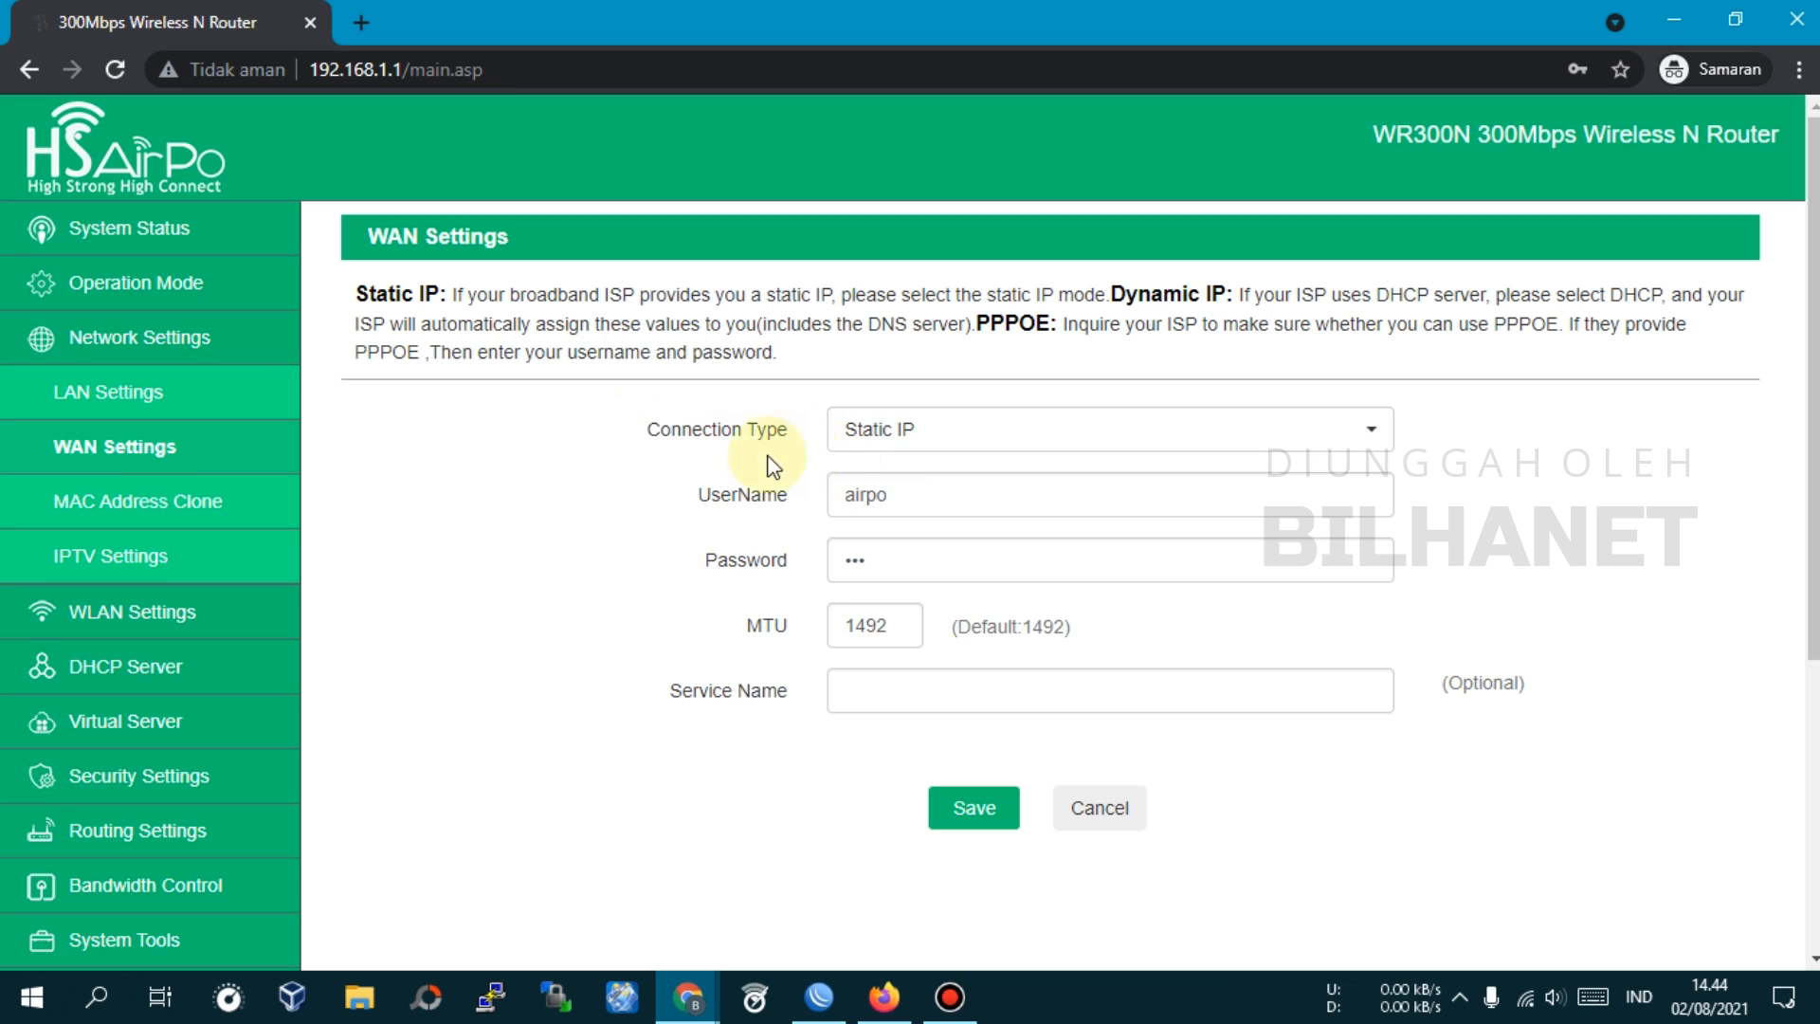
Review WAN Status, then view the IPTV Settings with IGMP Proxy and Snooping enabled
click(113, 233)
click(101, 341)
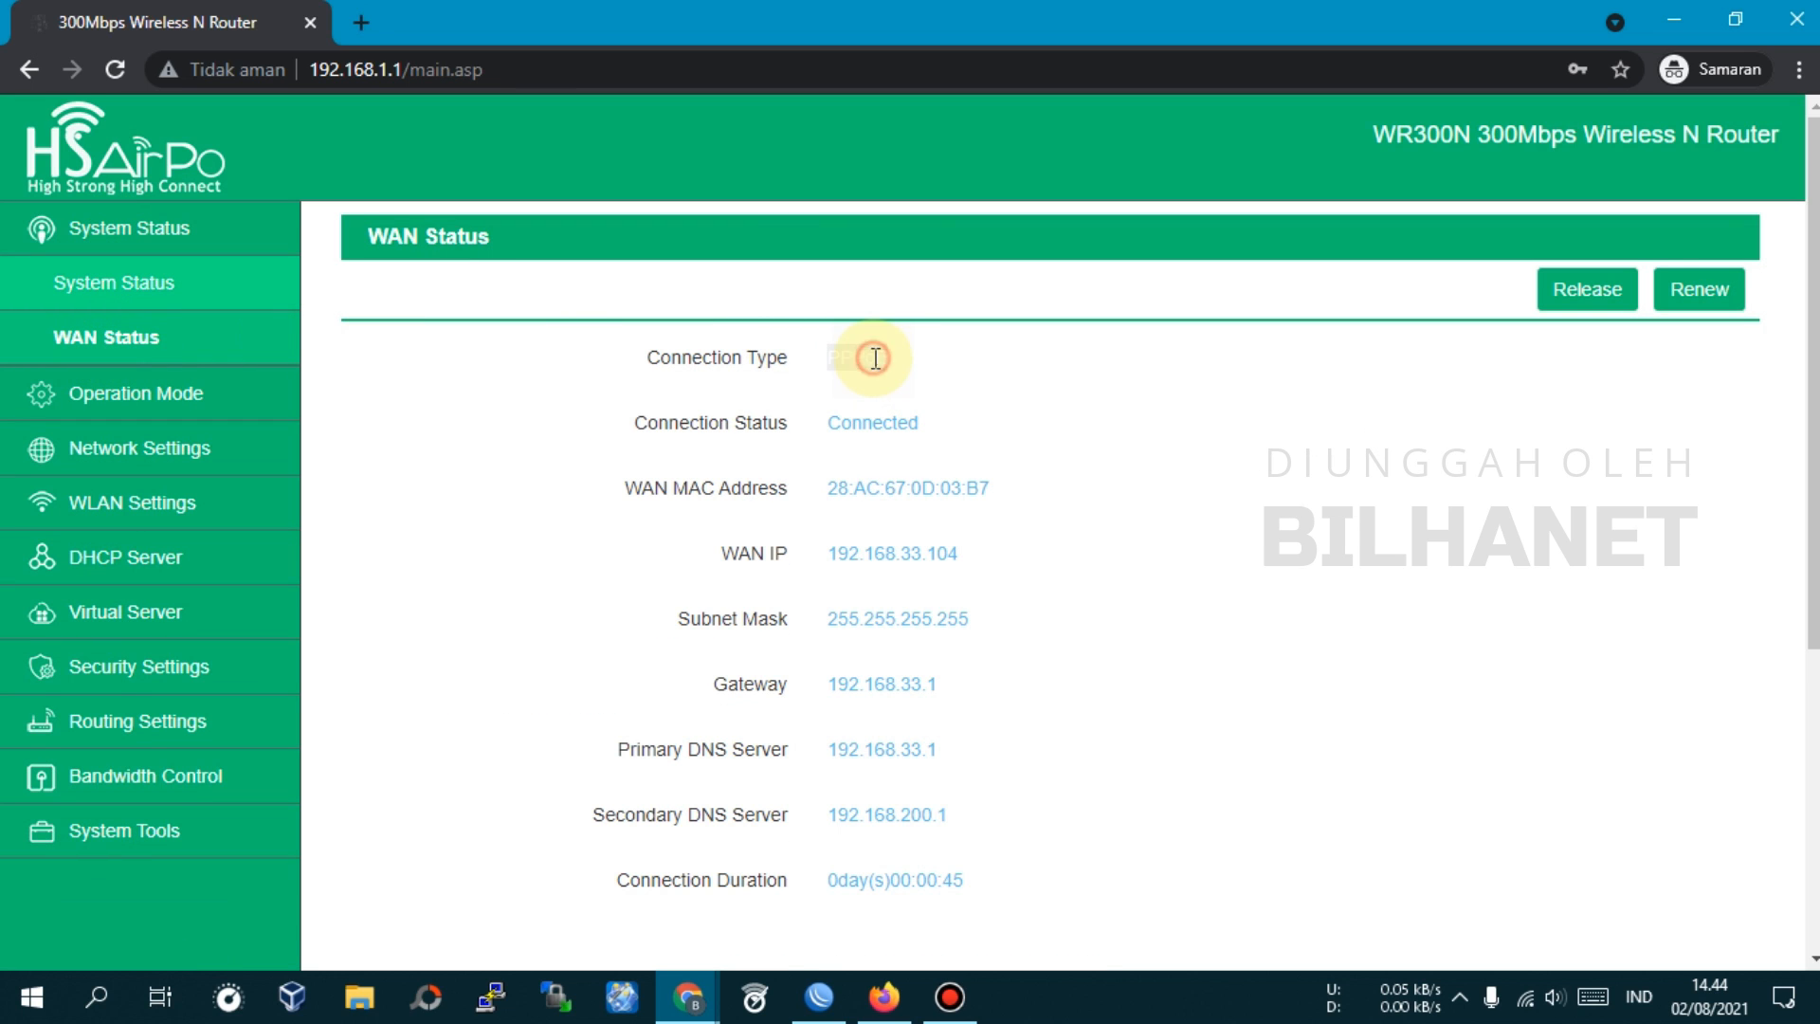
click(150, 447)
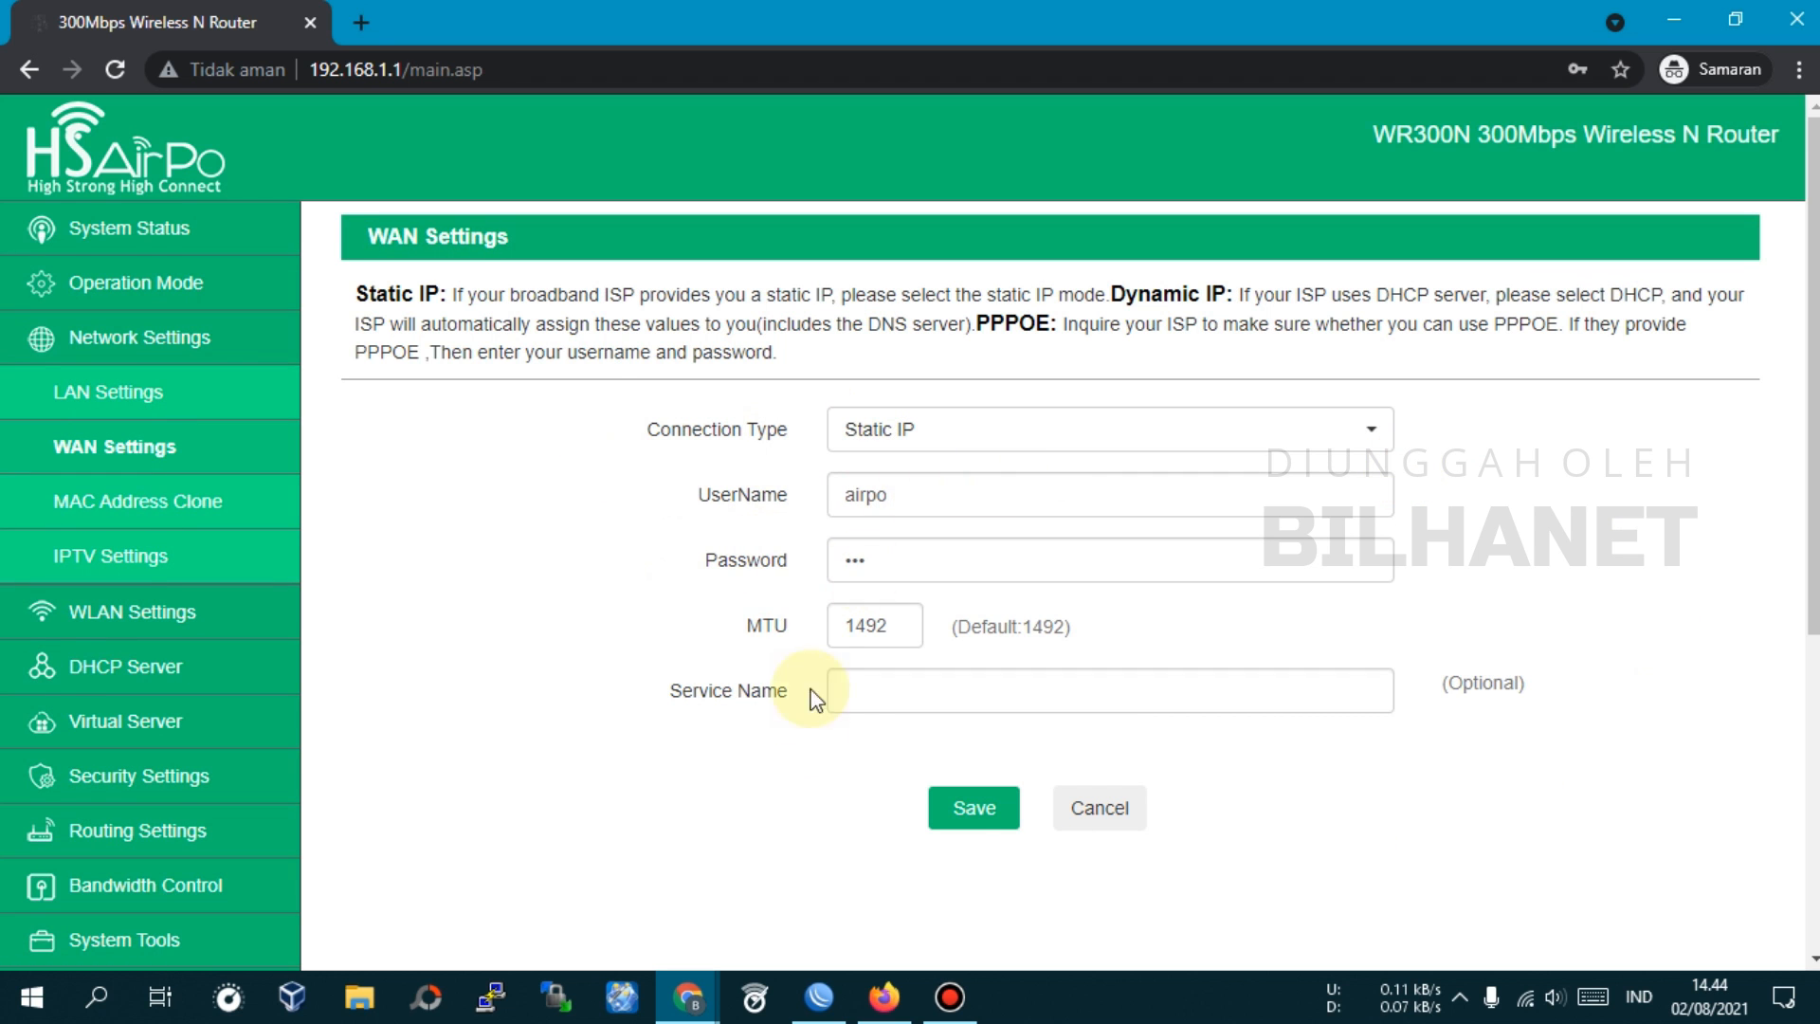
scroll(813, 700, down, 2)
scroll(926, 569, up, 2)
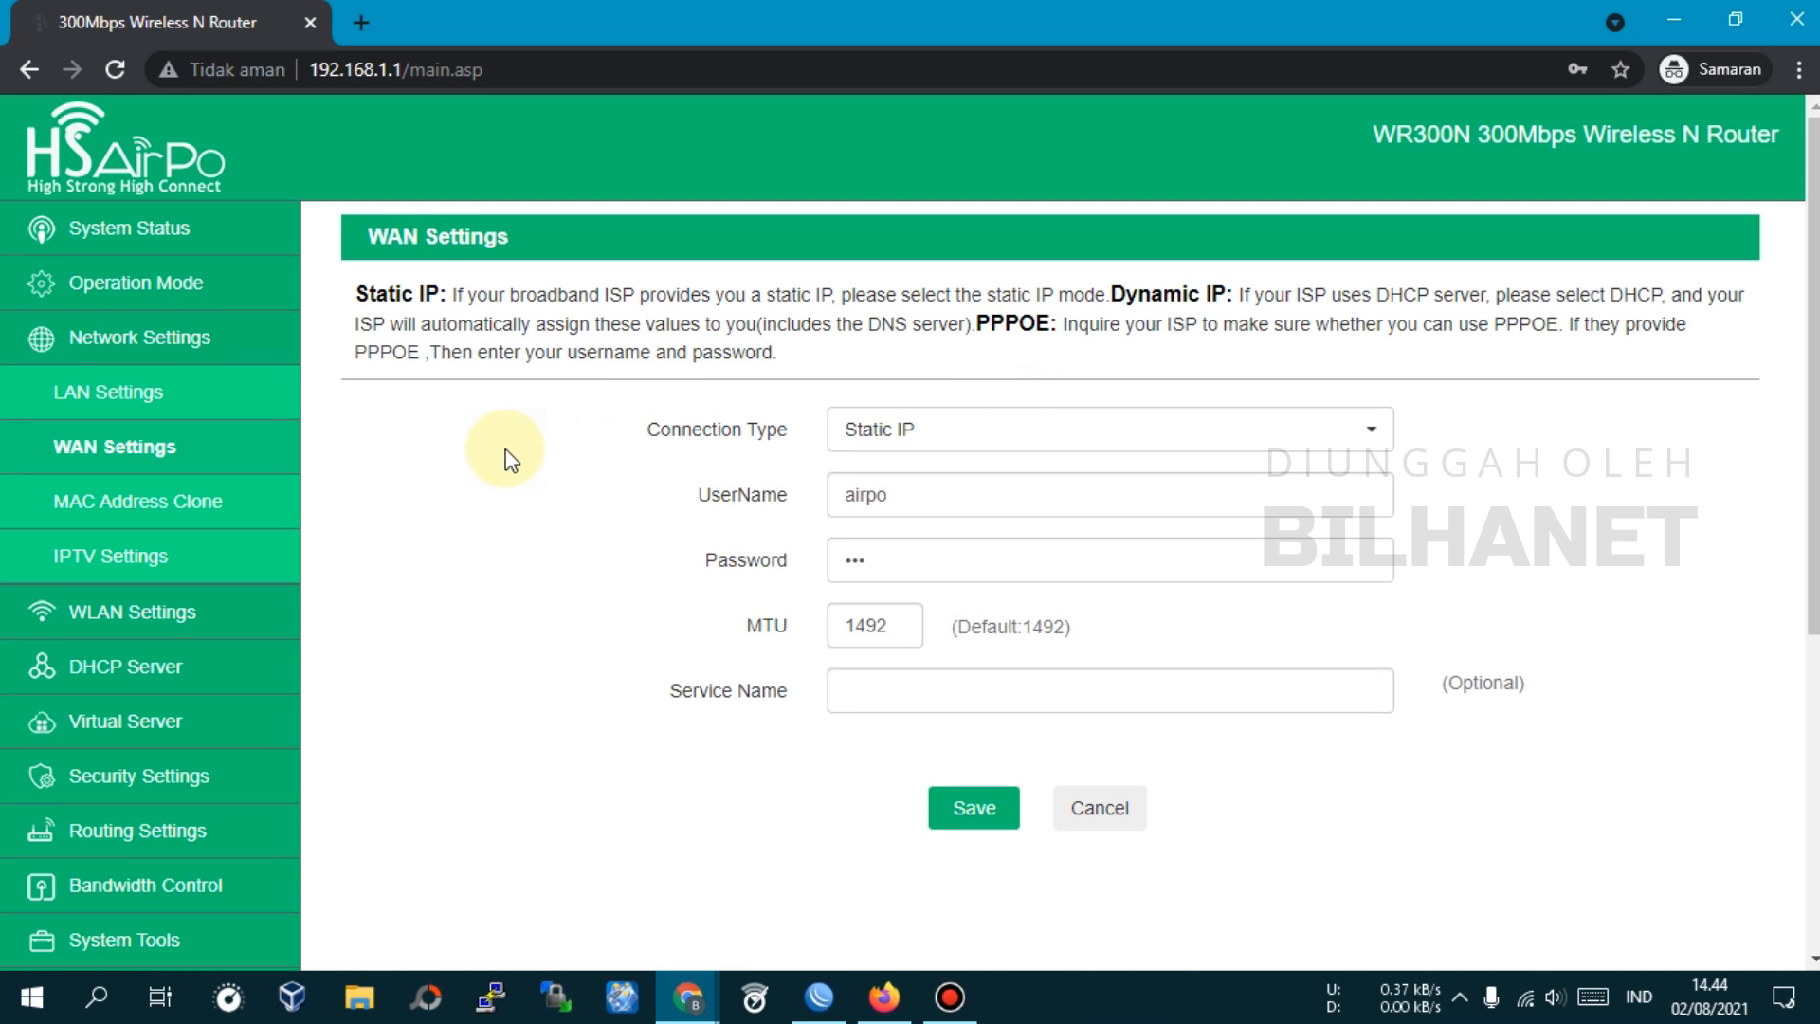
click(114, 559)
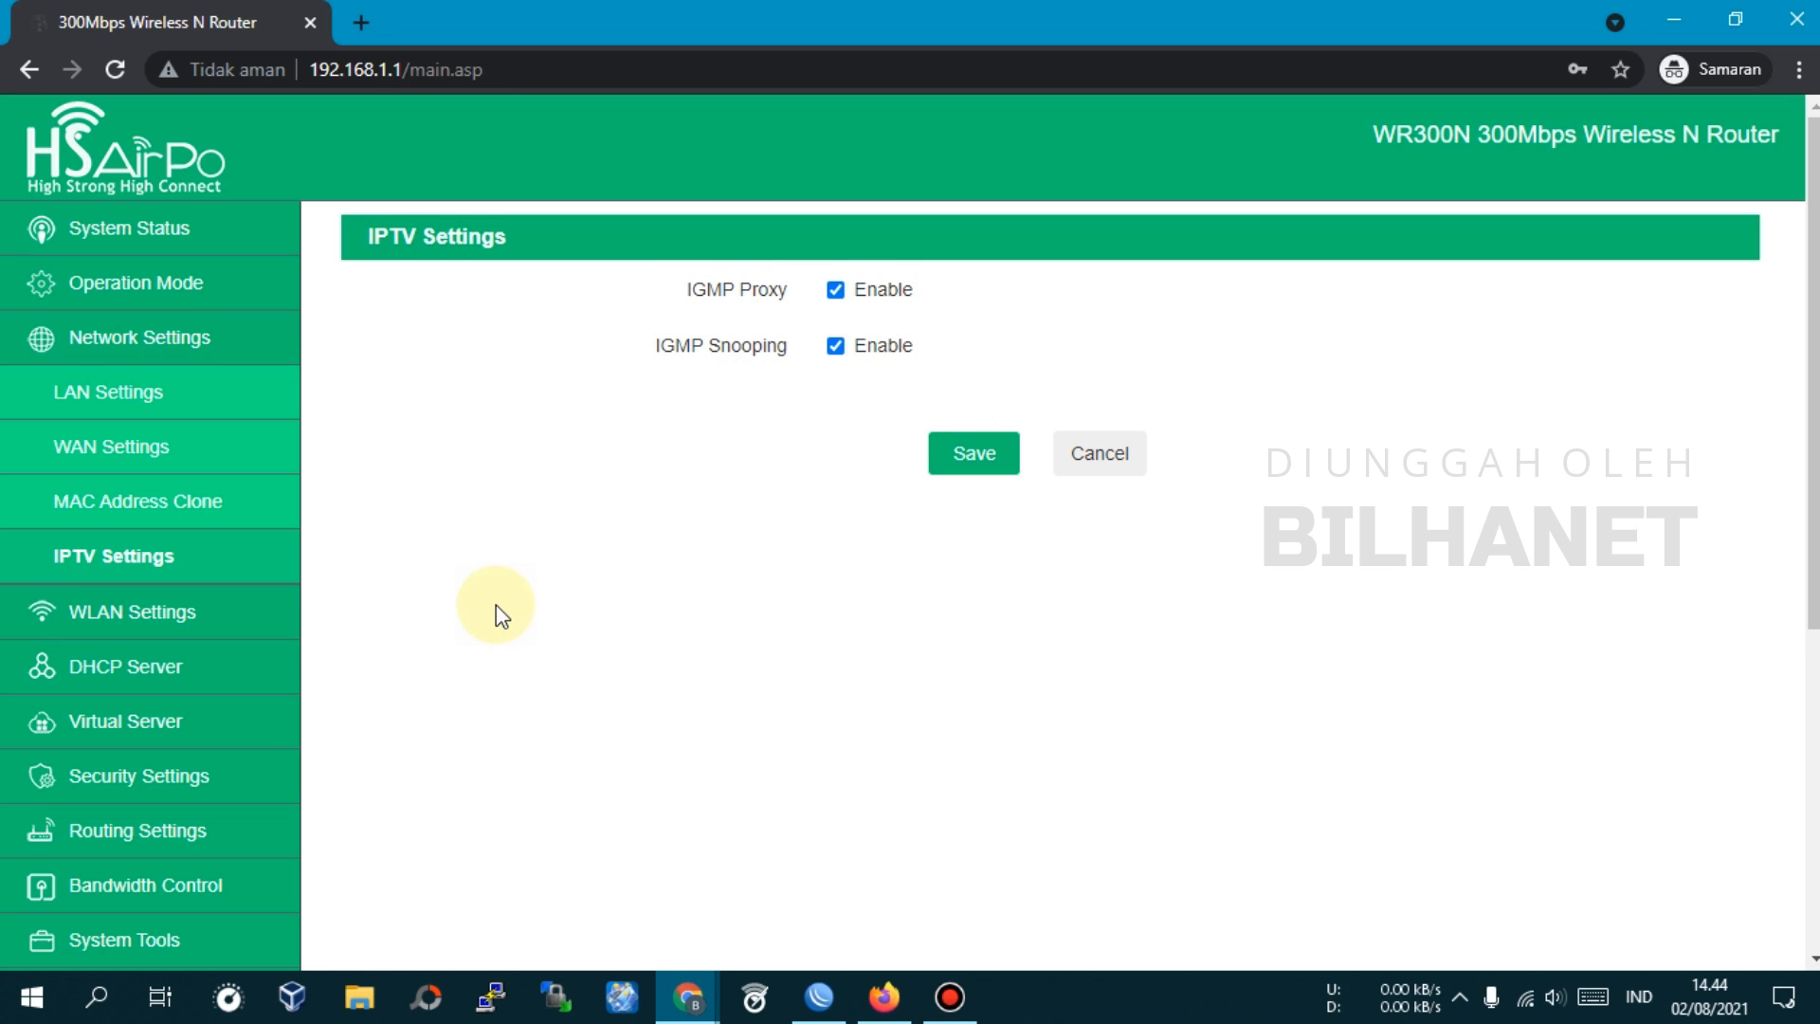
In WLAN Basic Settings set channel bandwidth 20, keep Channel on AutoSelect, and save
click(114, 616)
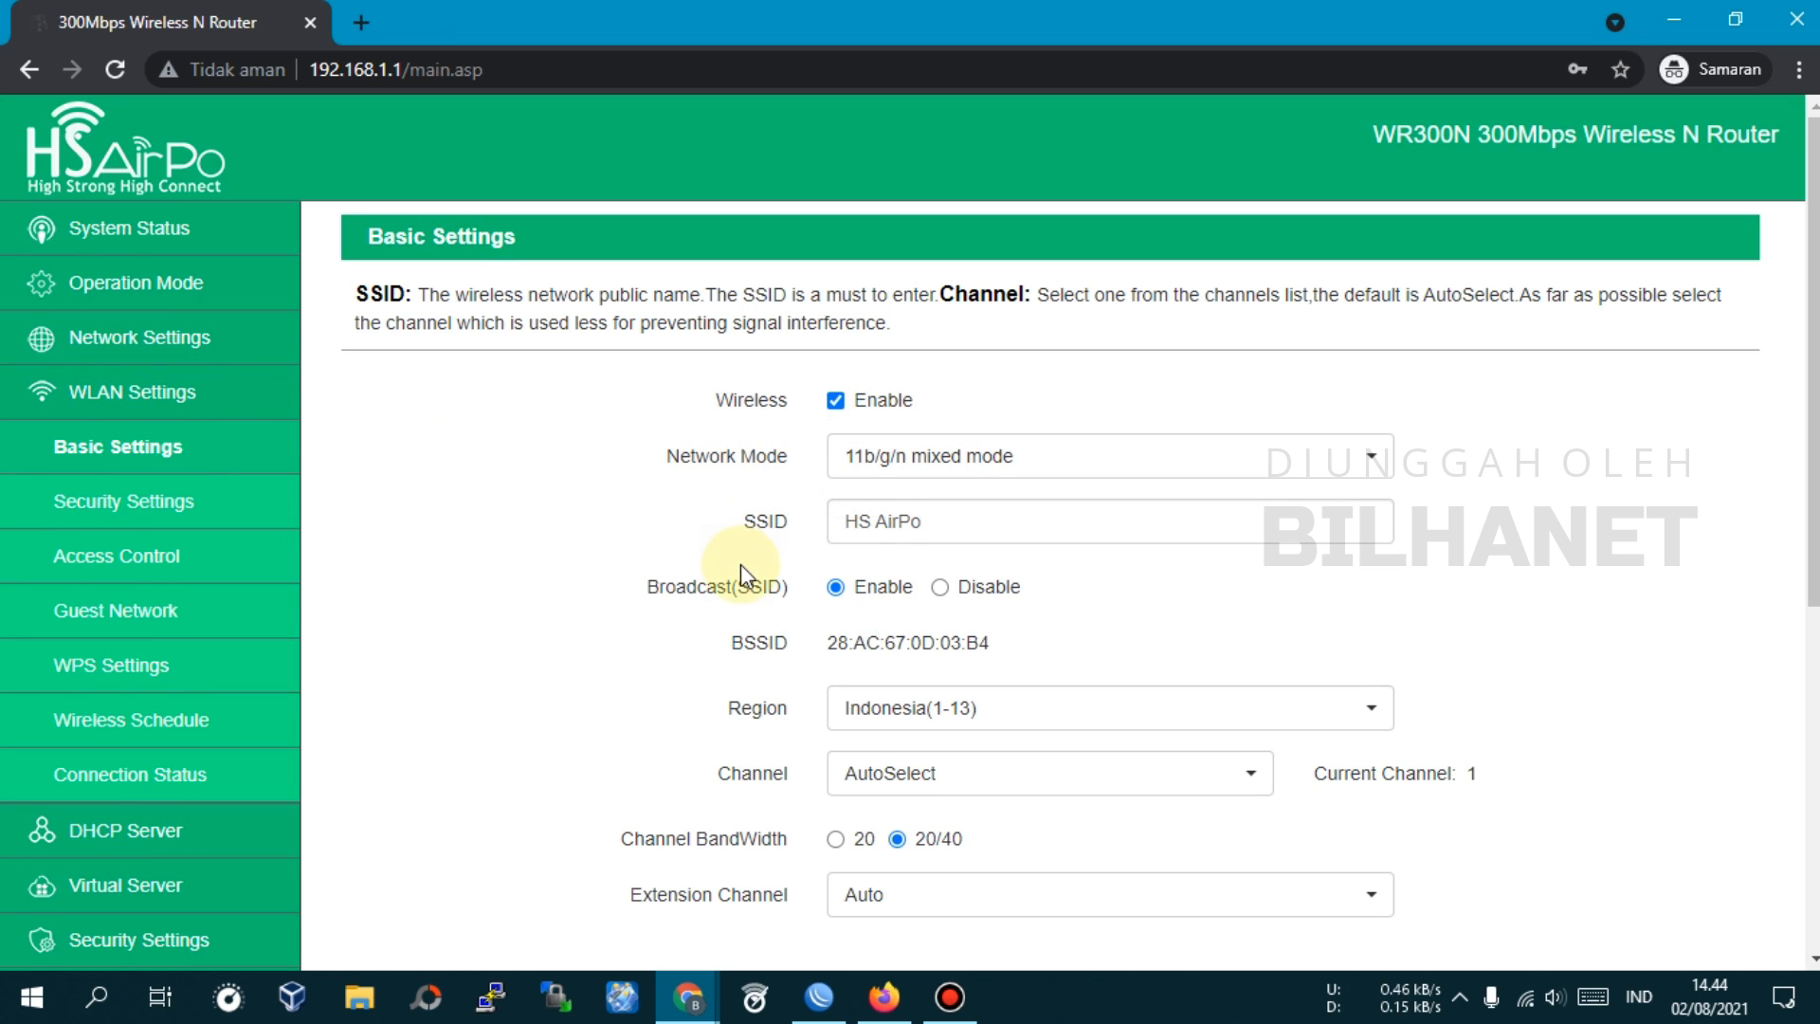
scroll(742, 565, down, 1)
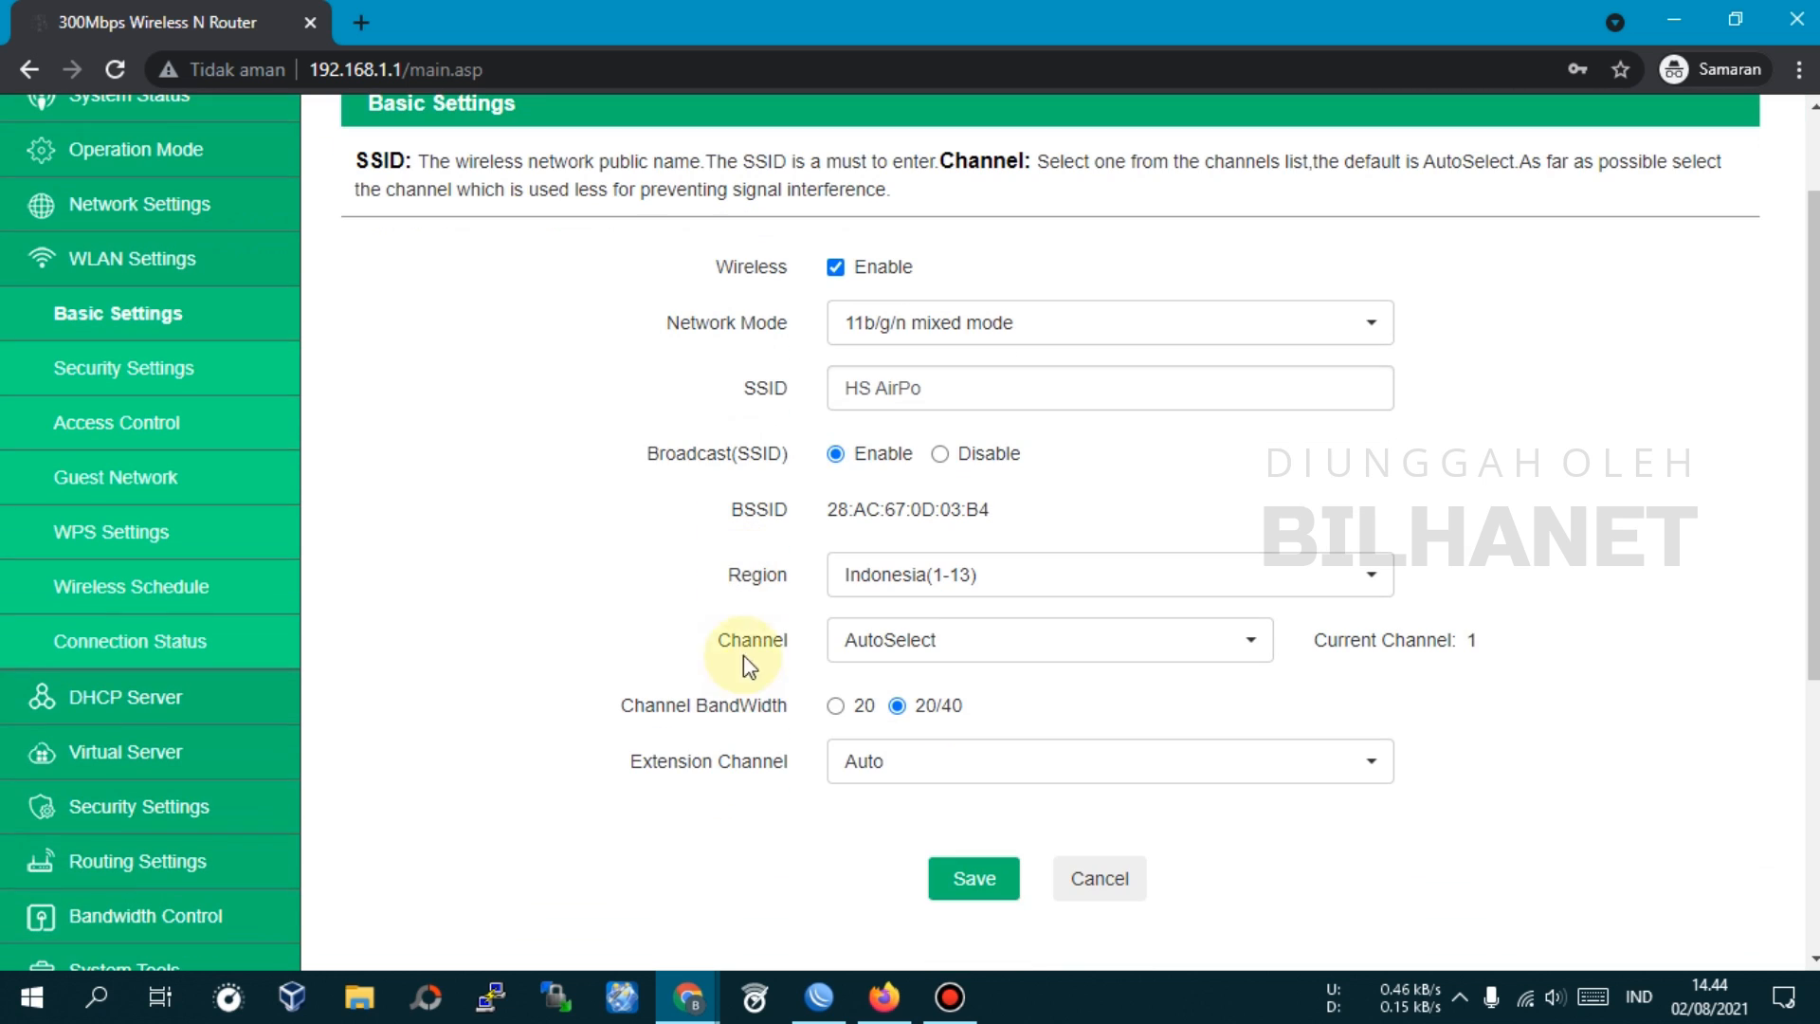
click(836, 709)
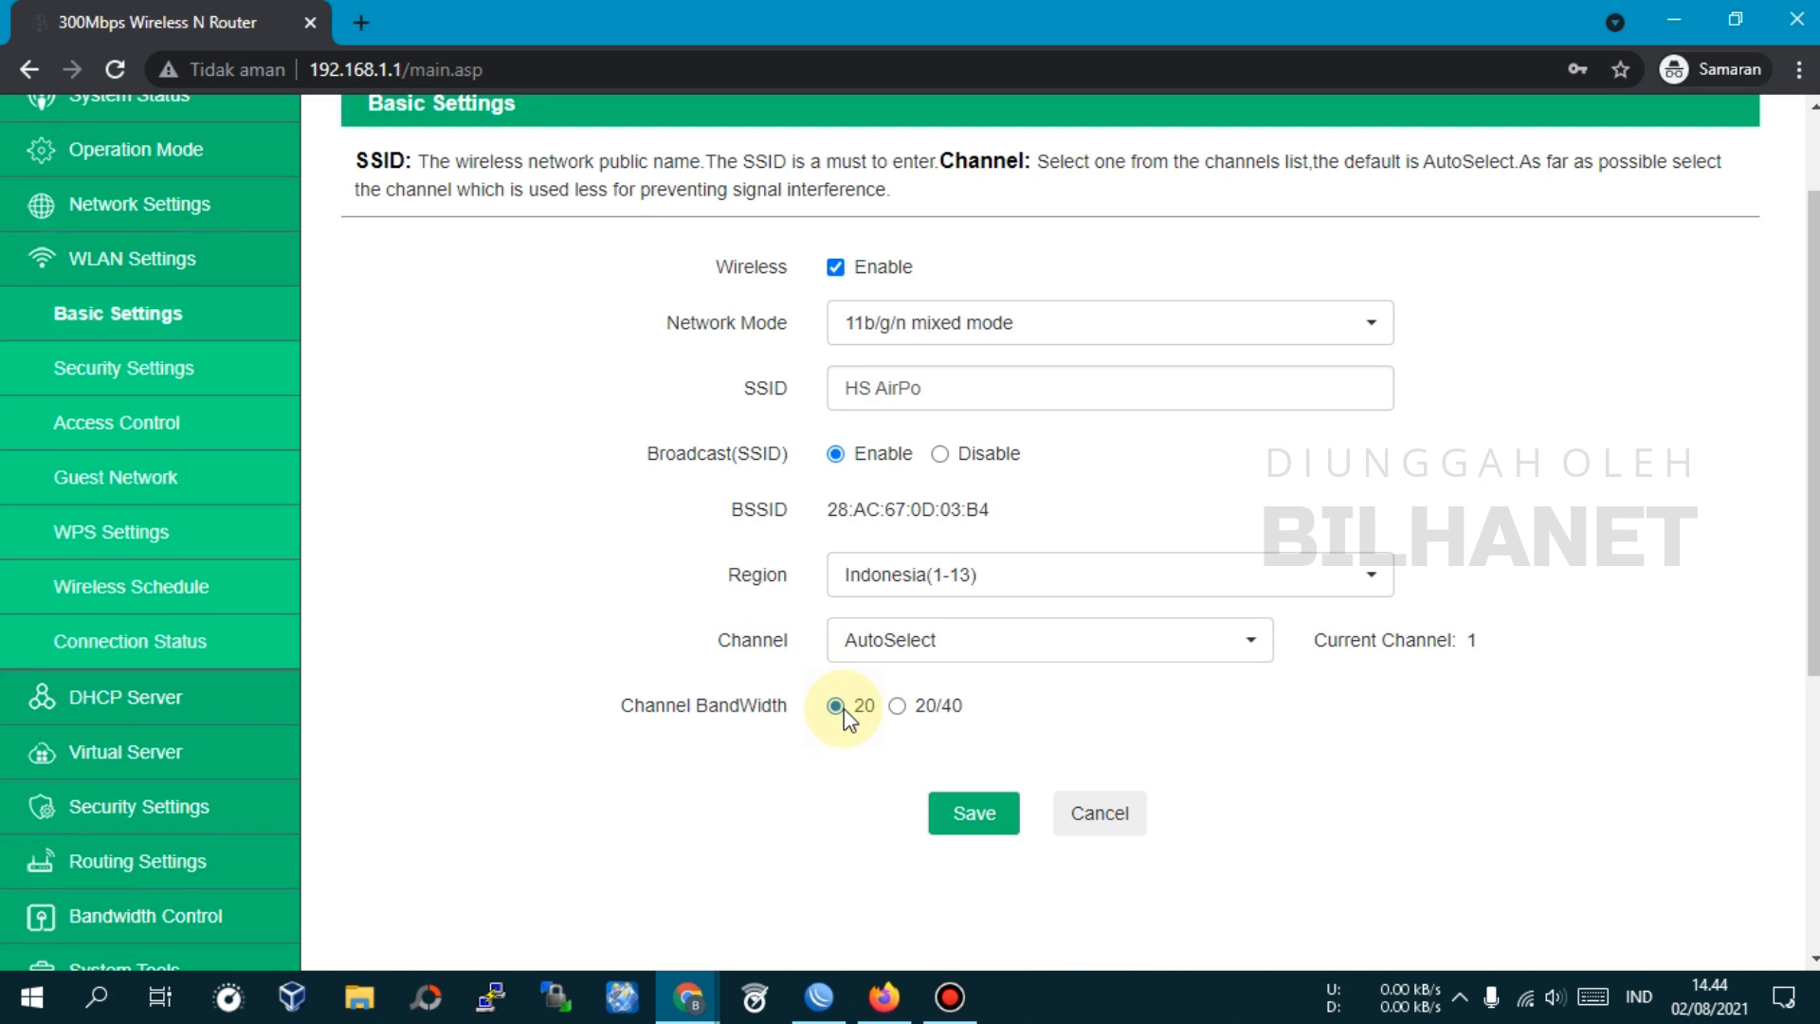
click(851, 652)
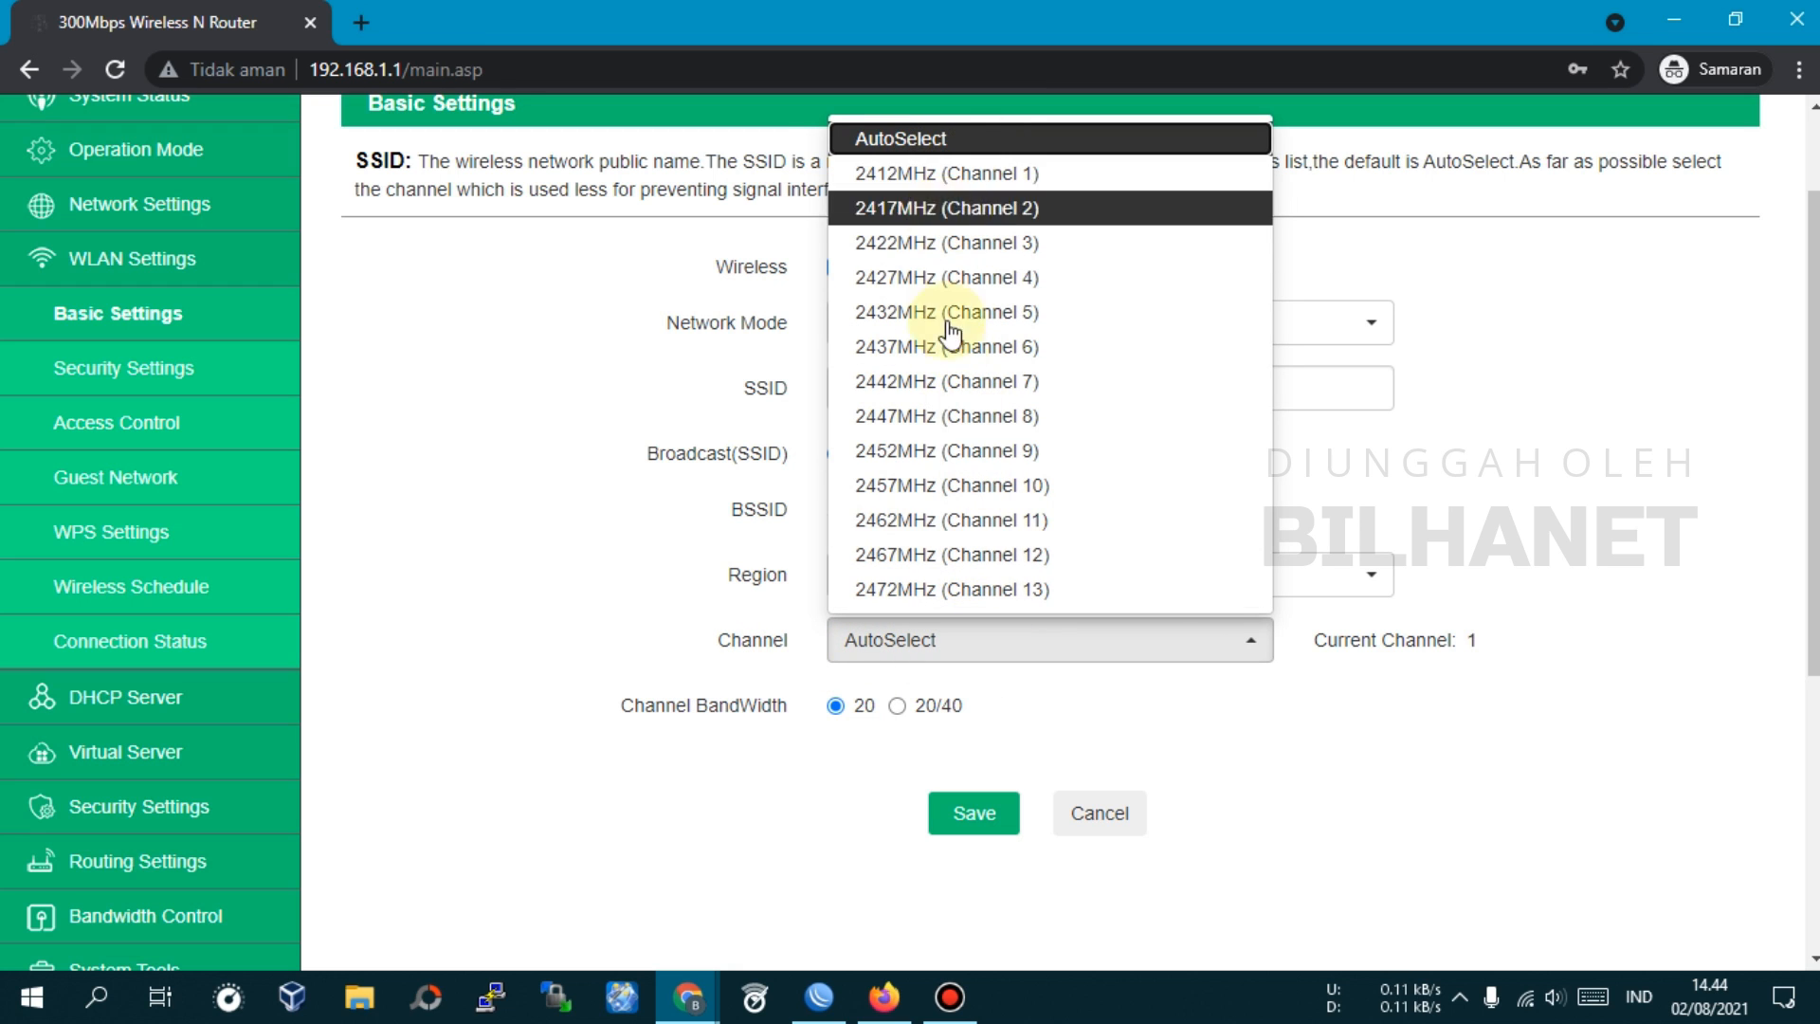
click(910, 151)
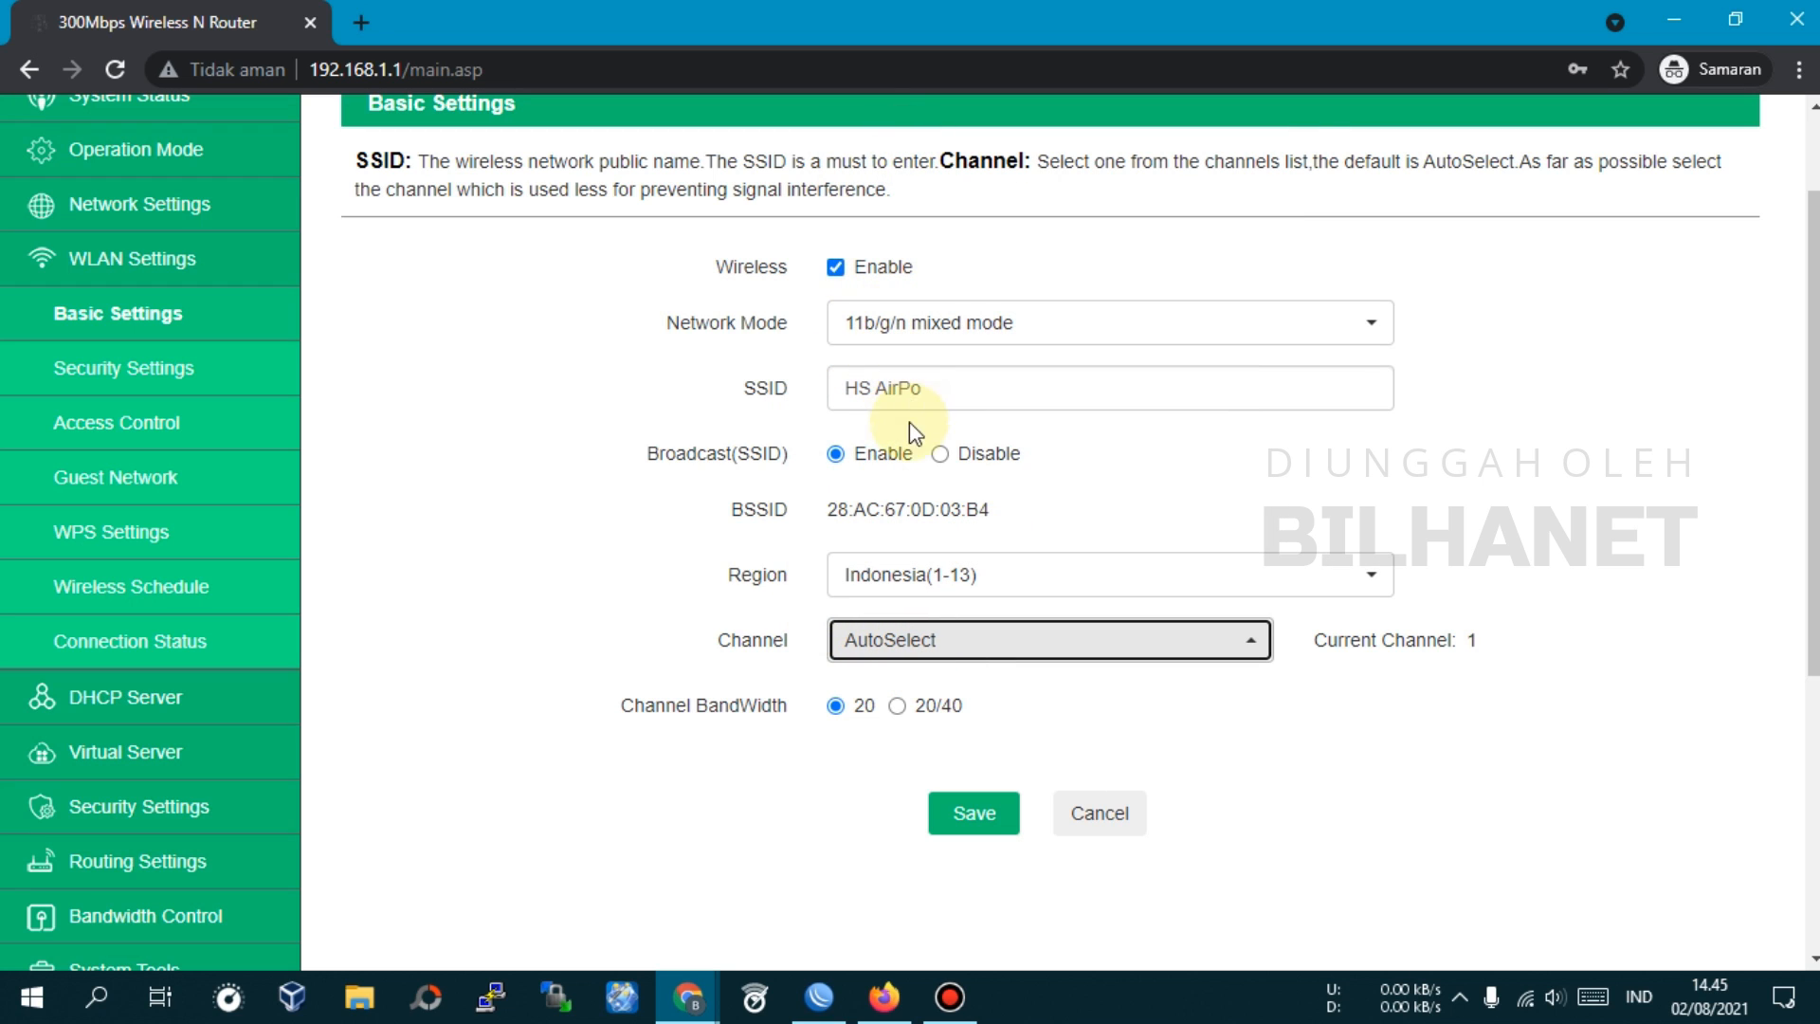
click(976, 813)
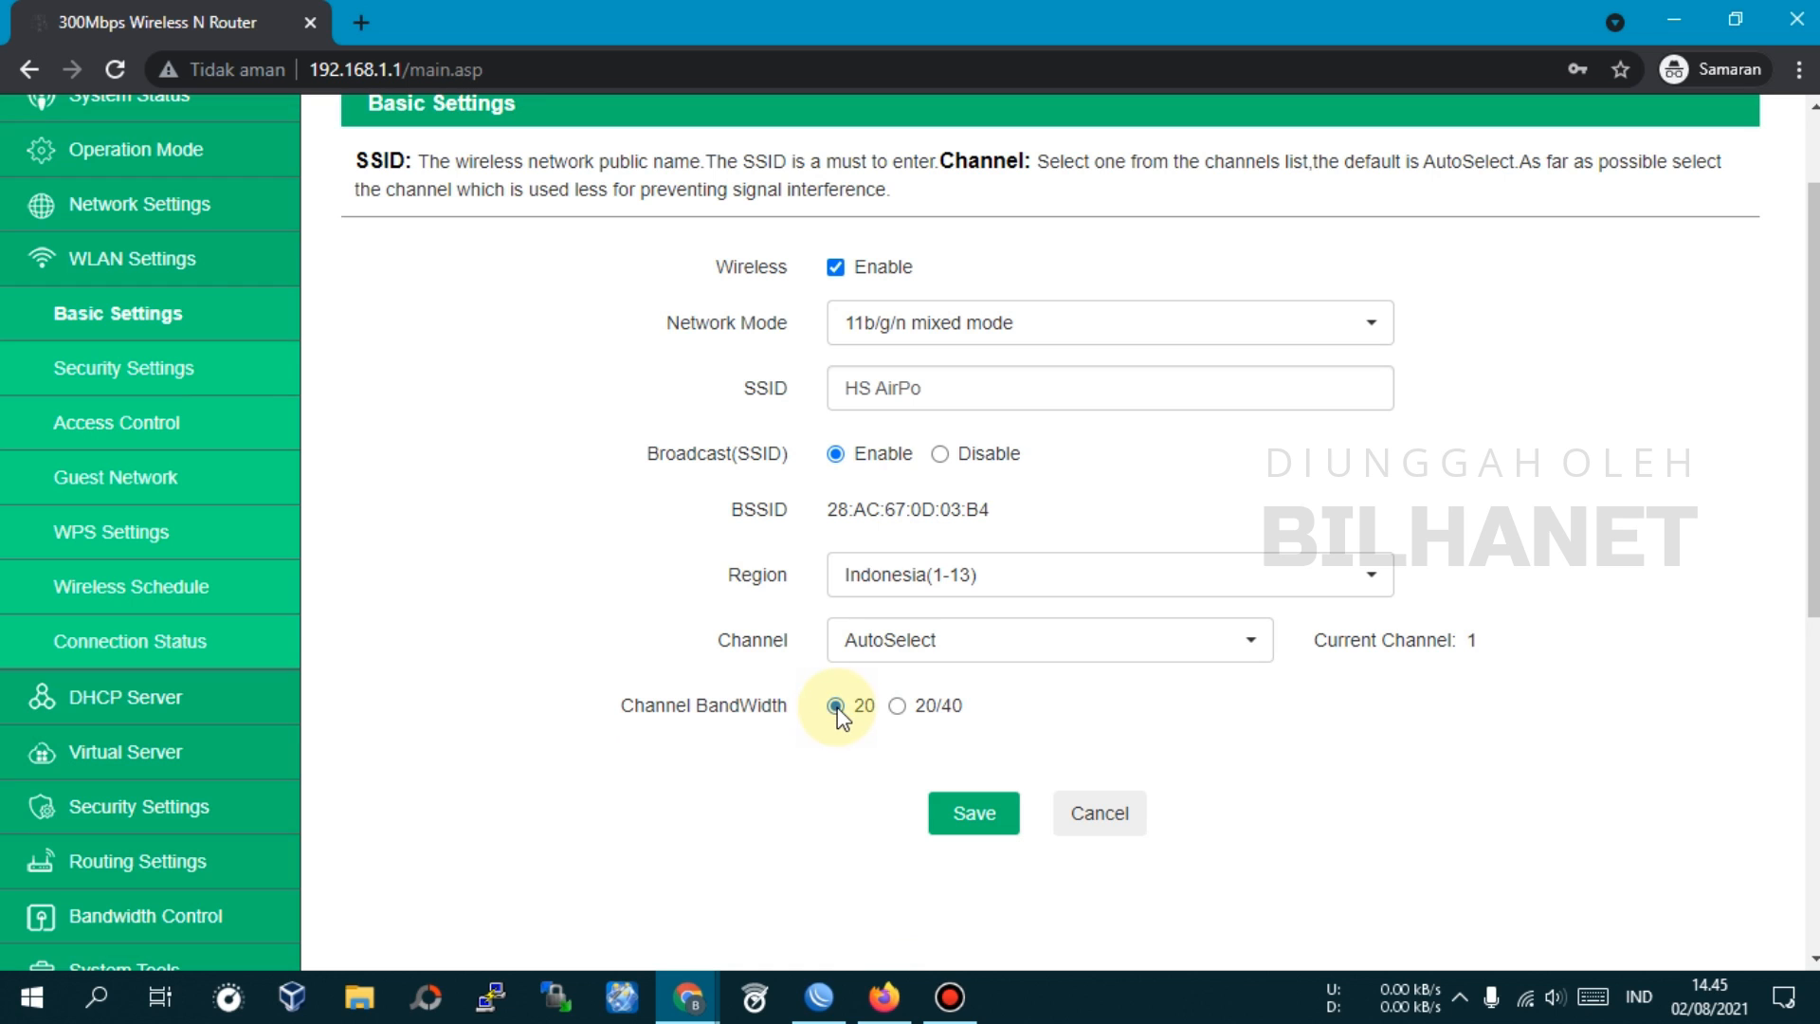
Review wireless security with the password revealed, WPS, and DHCP server (192.168.1.2–253, one-day lease)
click(133, 367)
click(1033, 369)
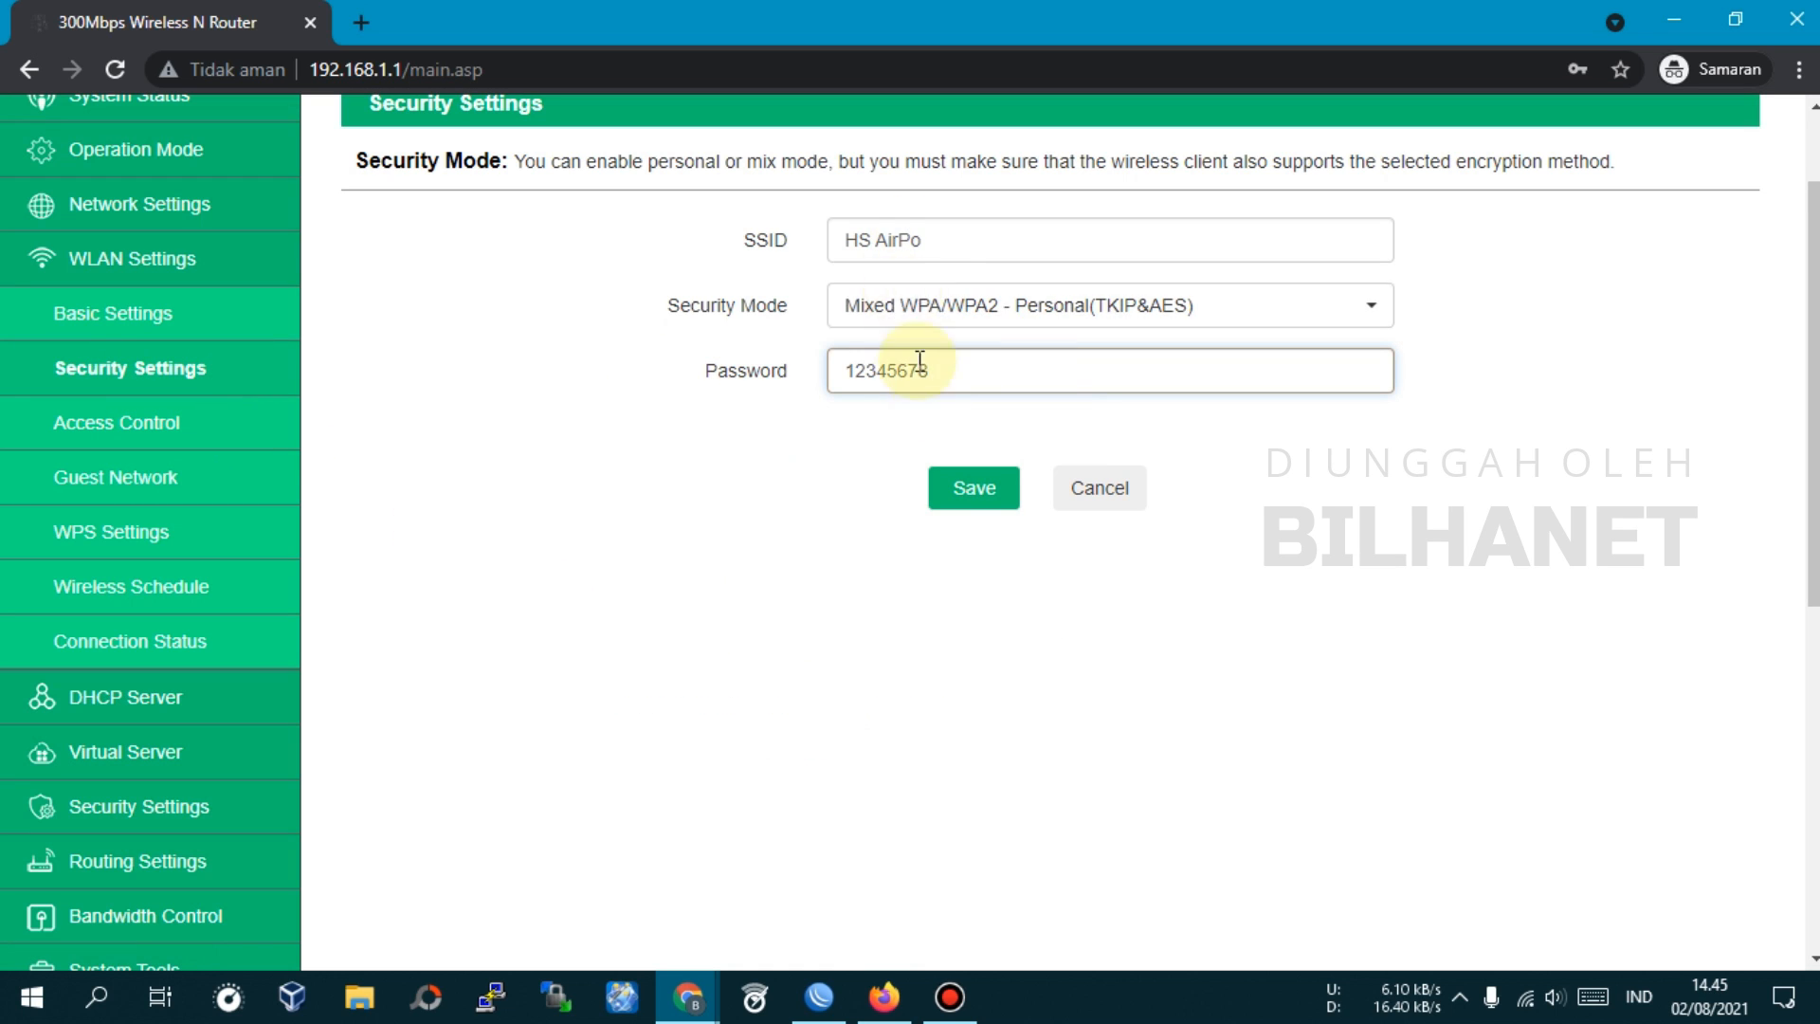
click(130, 535)
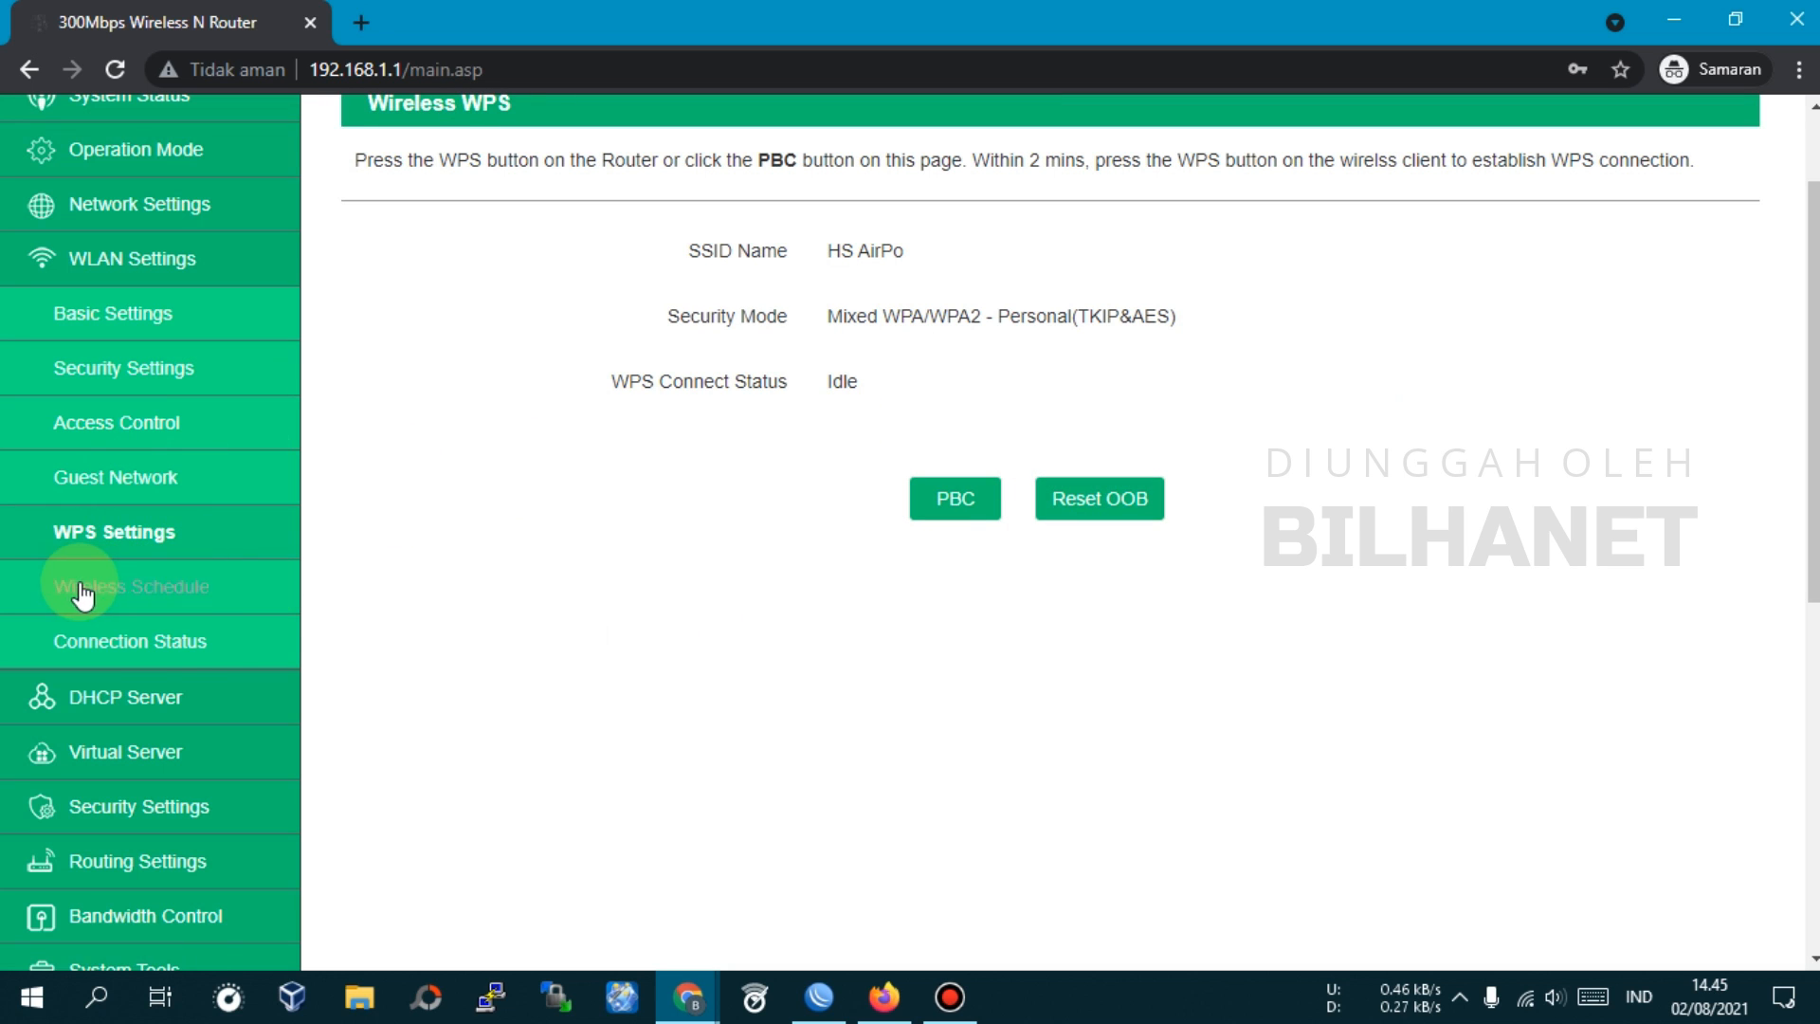
click(144, 698)
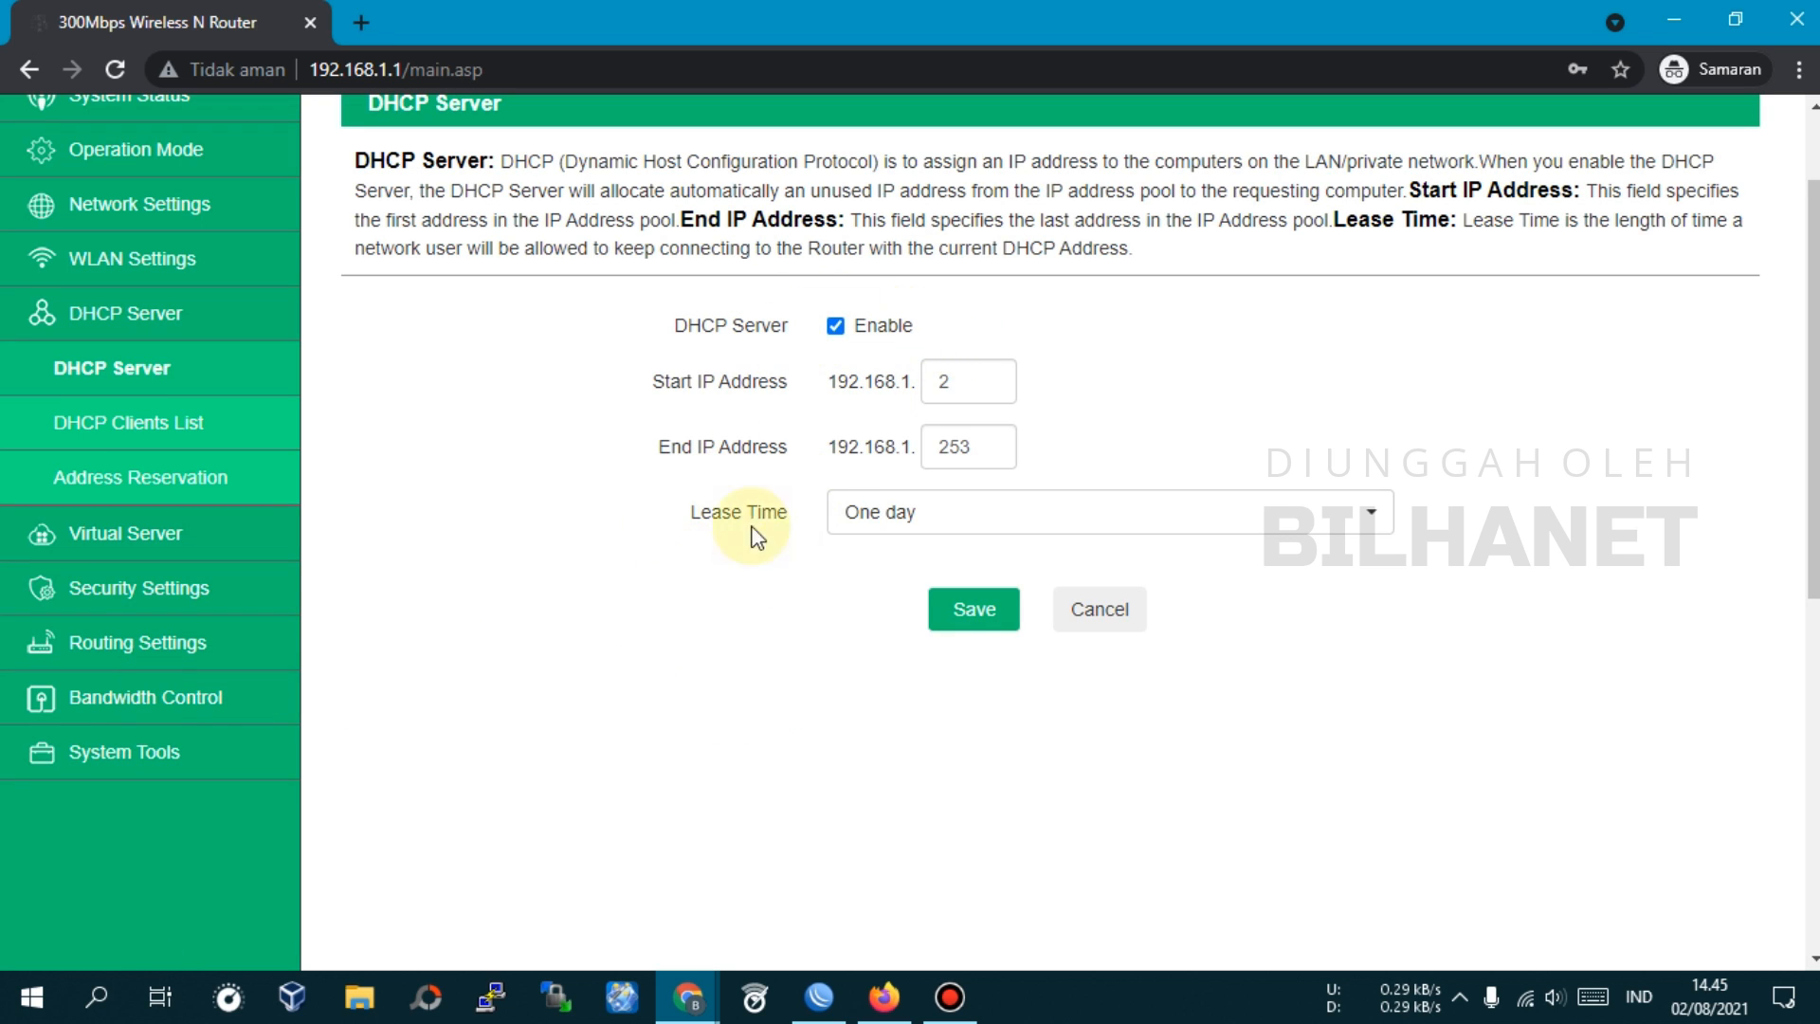
click(130, 592)
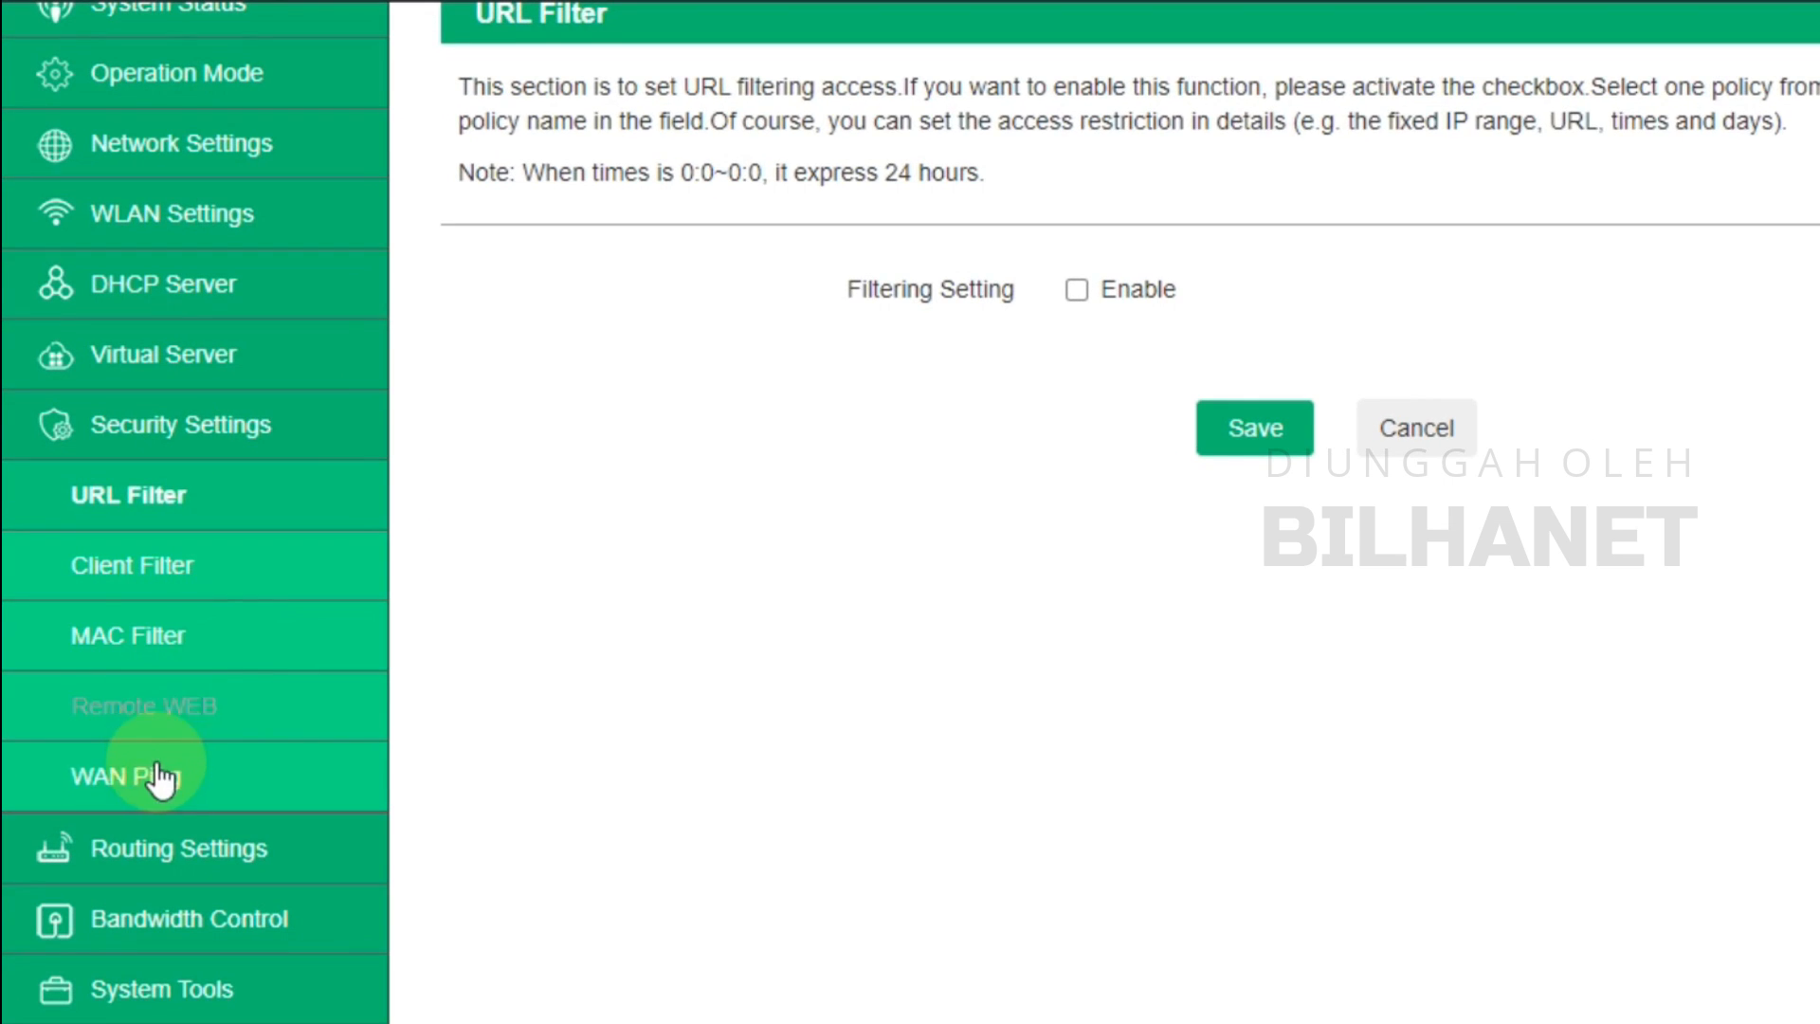
Tick and untick Ignore the Ping from WAN so it stays disabled, then view Remote WEB
click(159, 777)
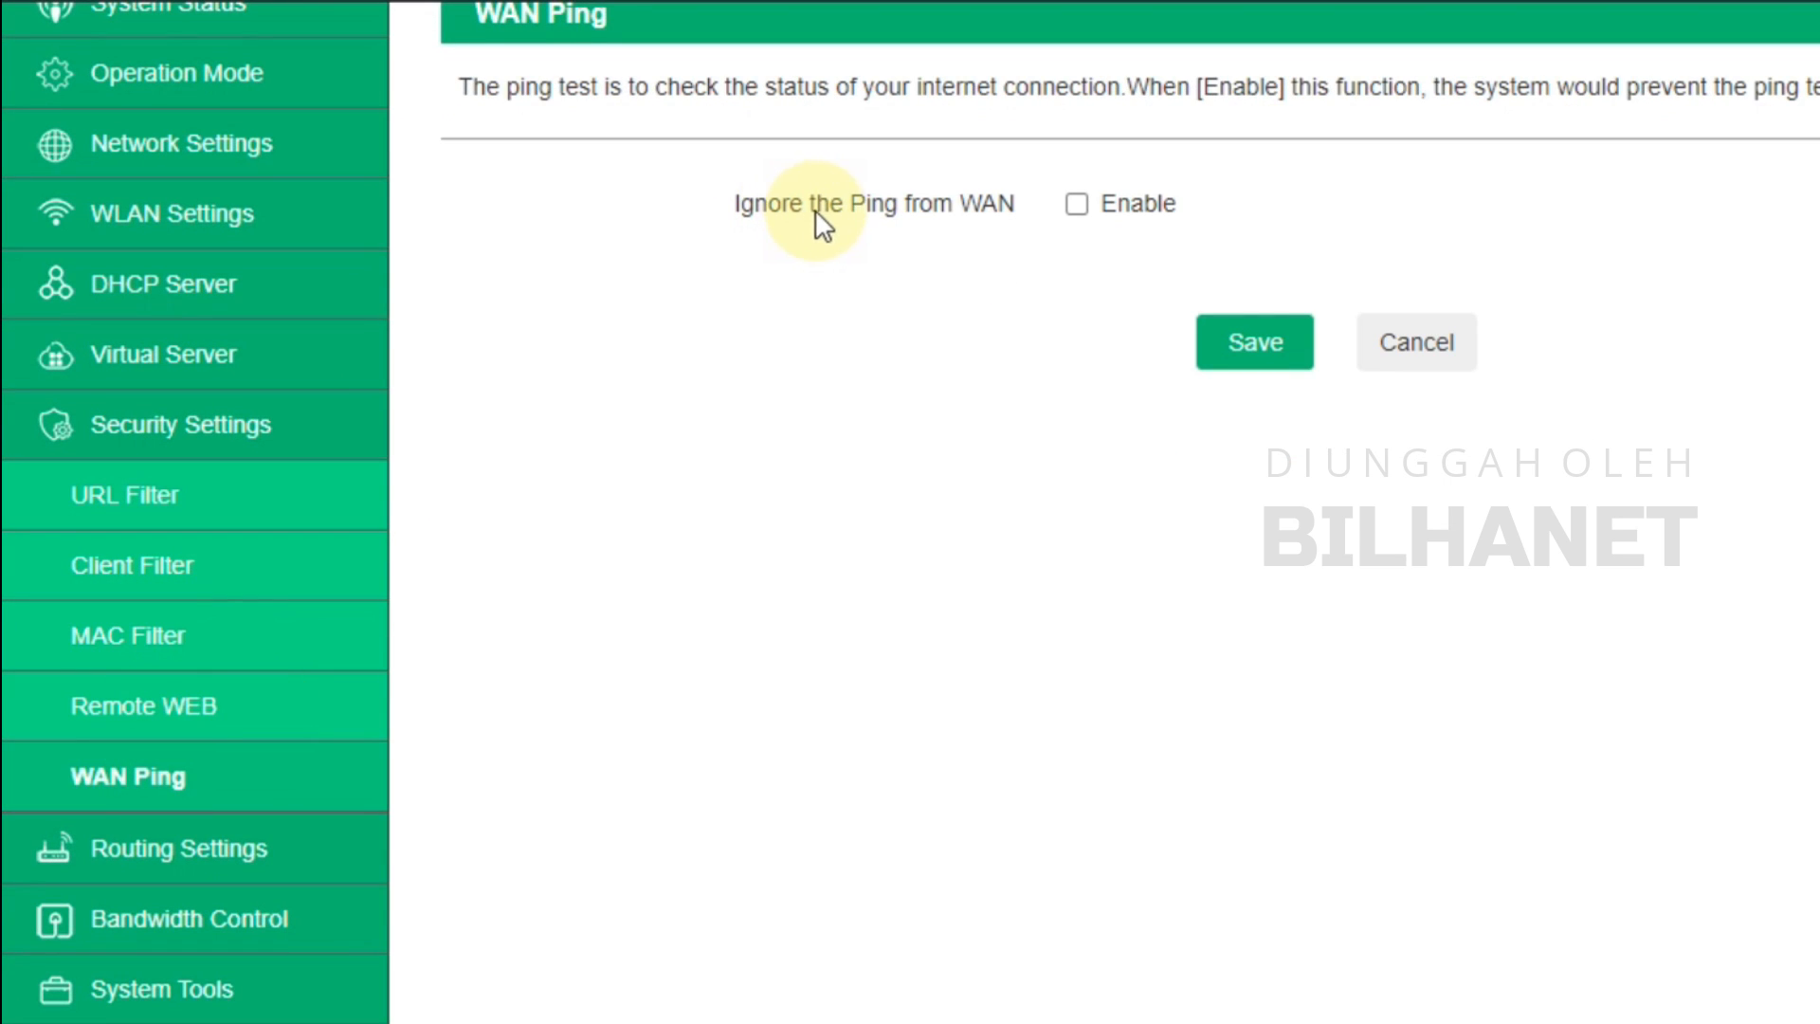
click(1074, 206)
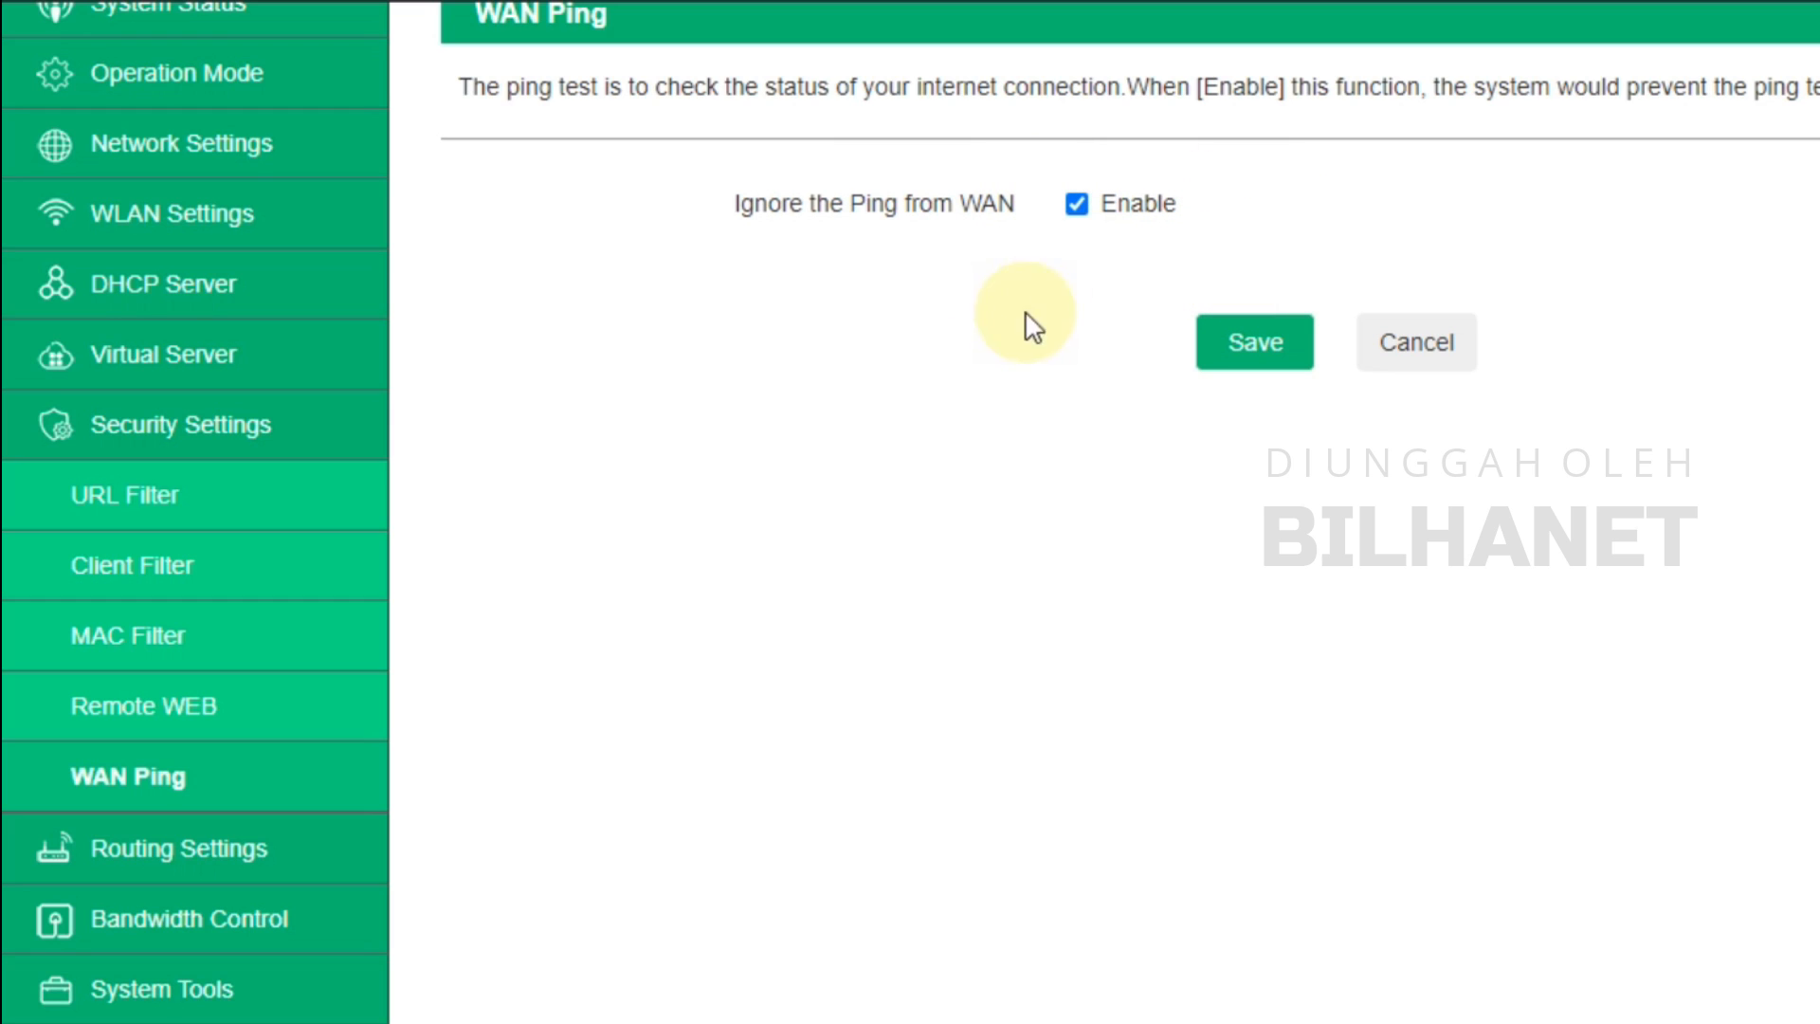
click(1075, 203)
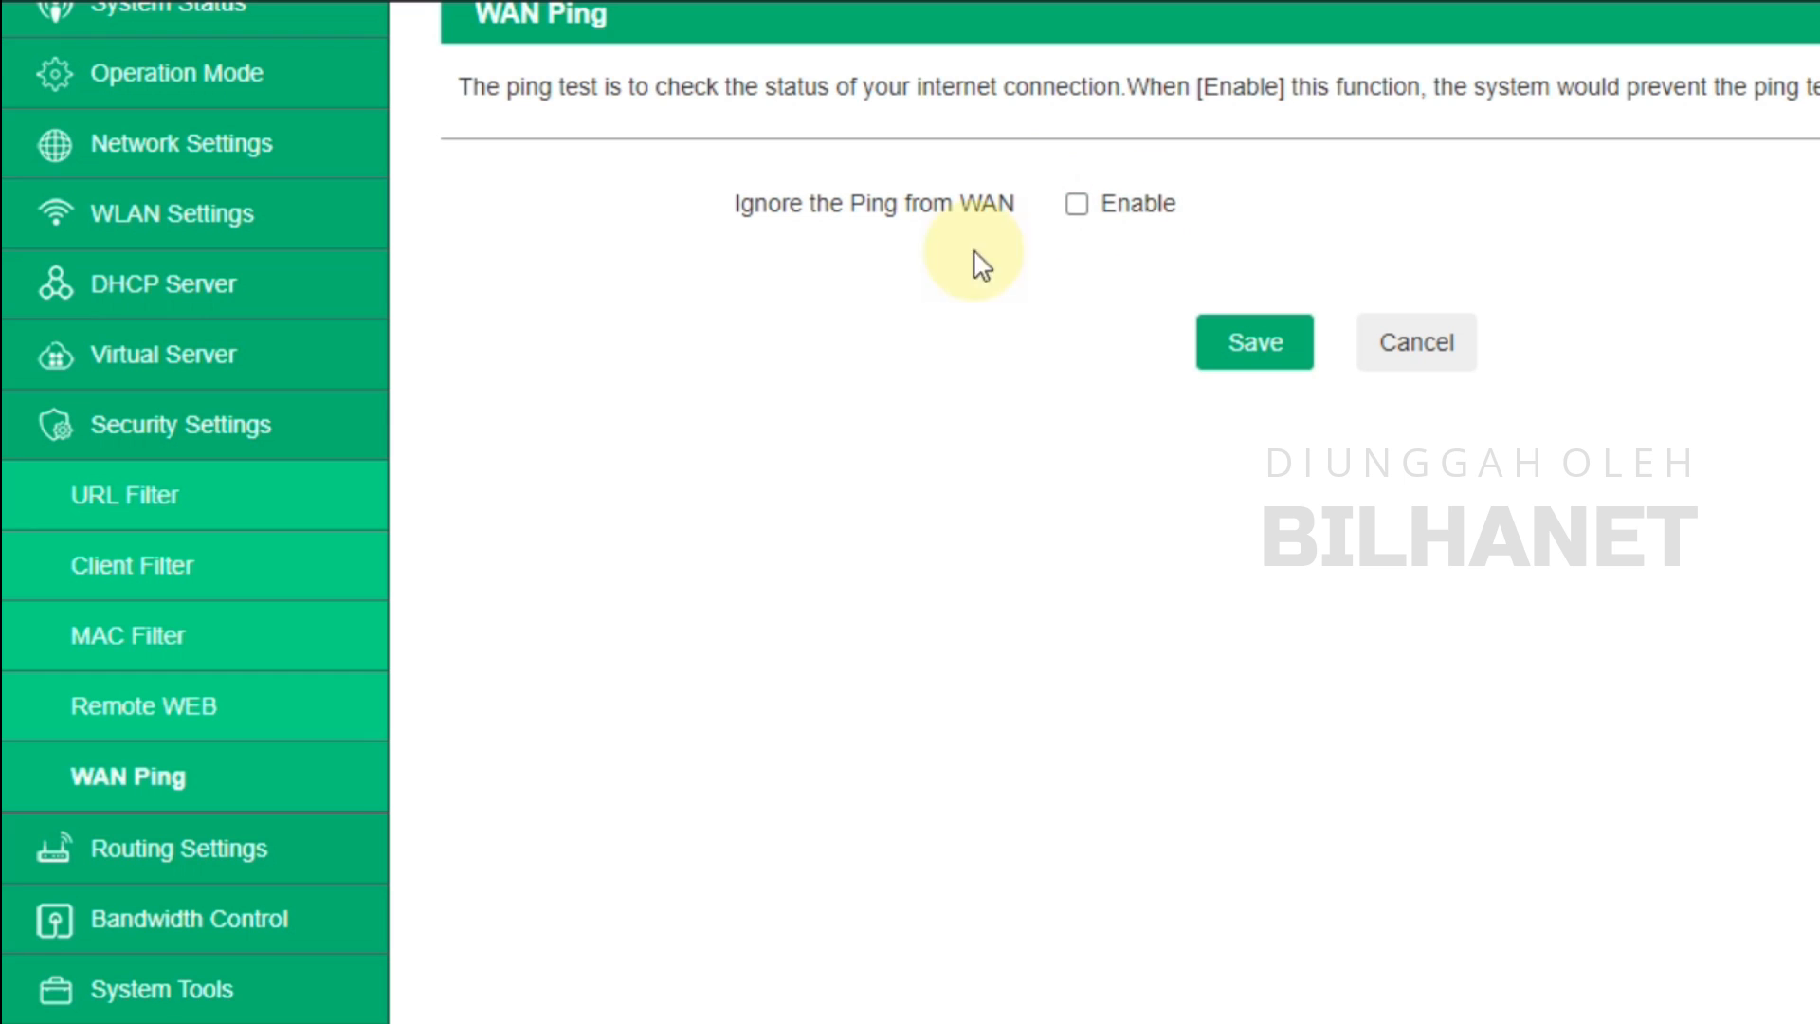
click(177, 726)
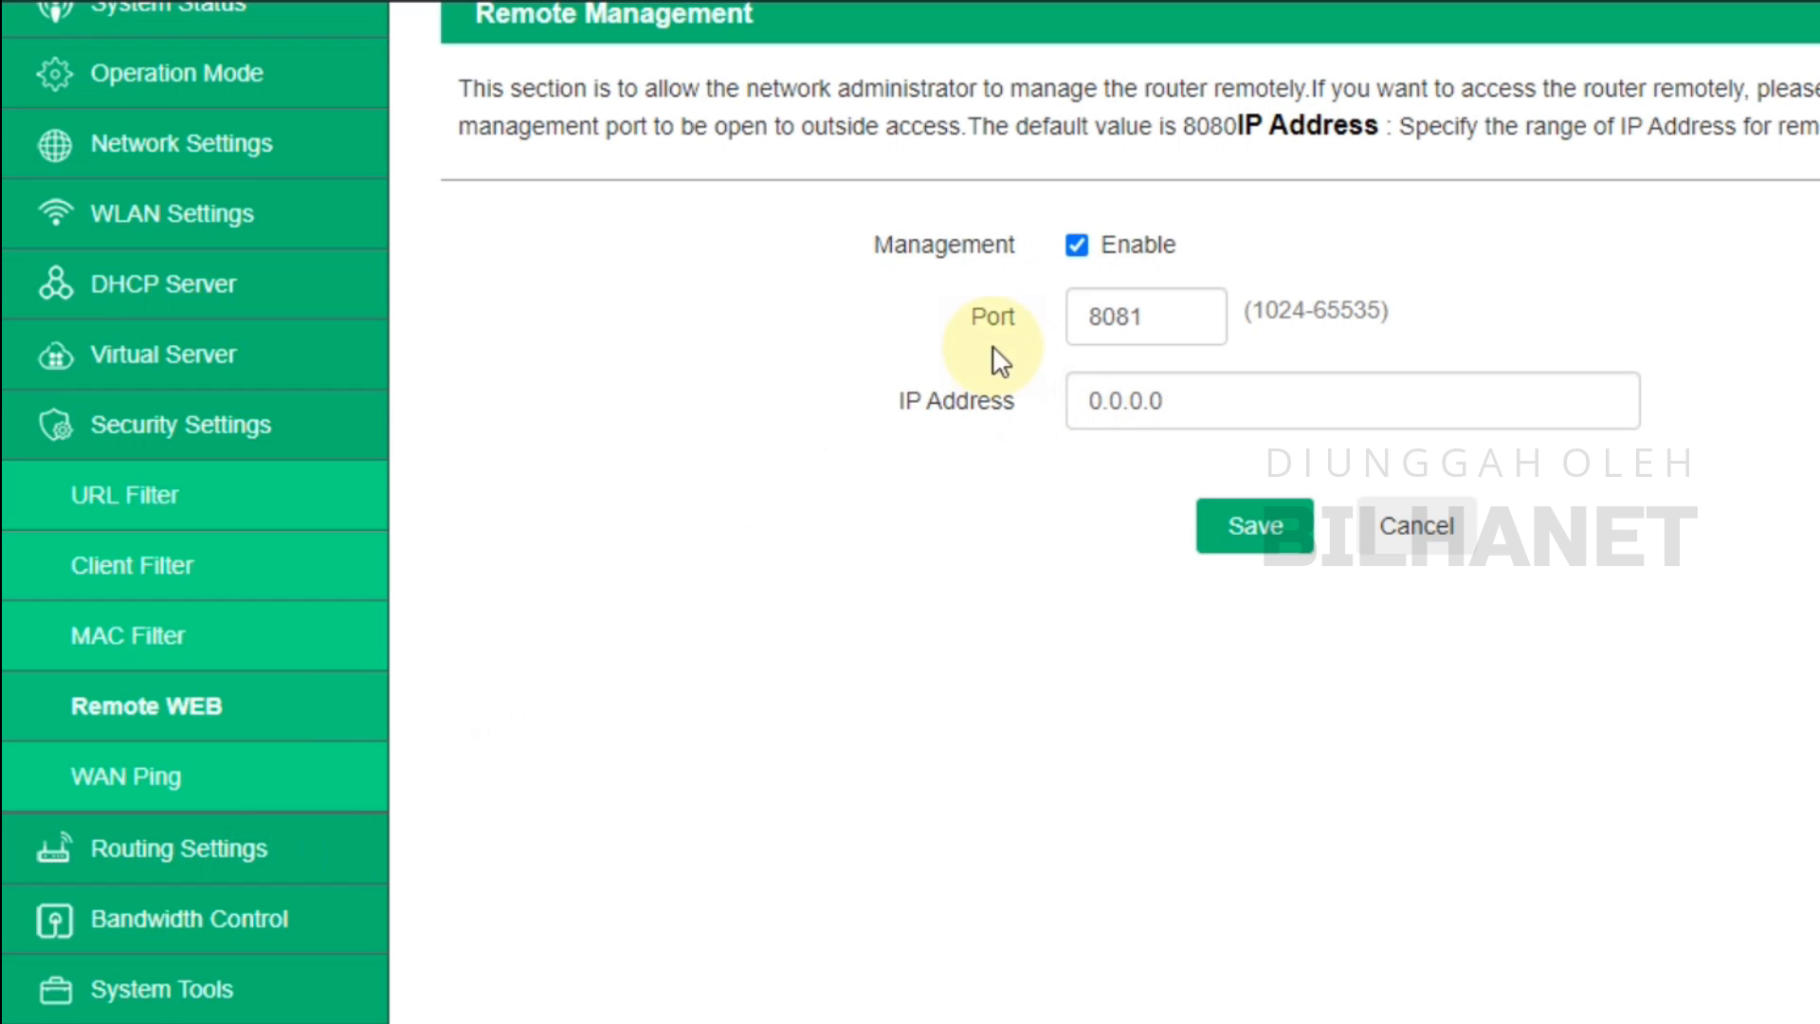
Change the Remote WEB management port from 80 to 8080 and save it
drag(1117, 316, 1269, 316)
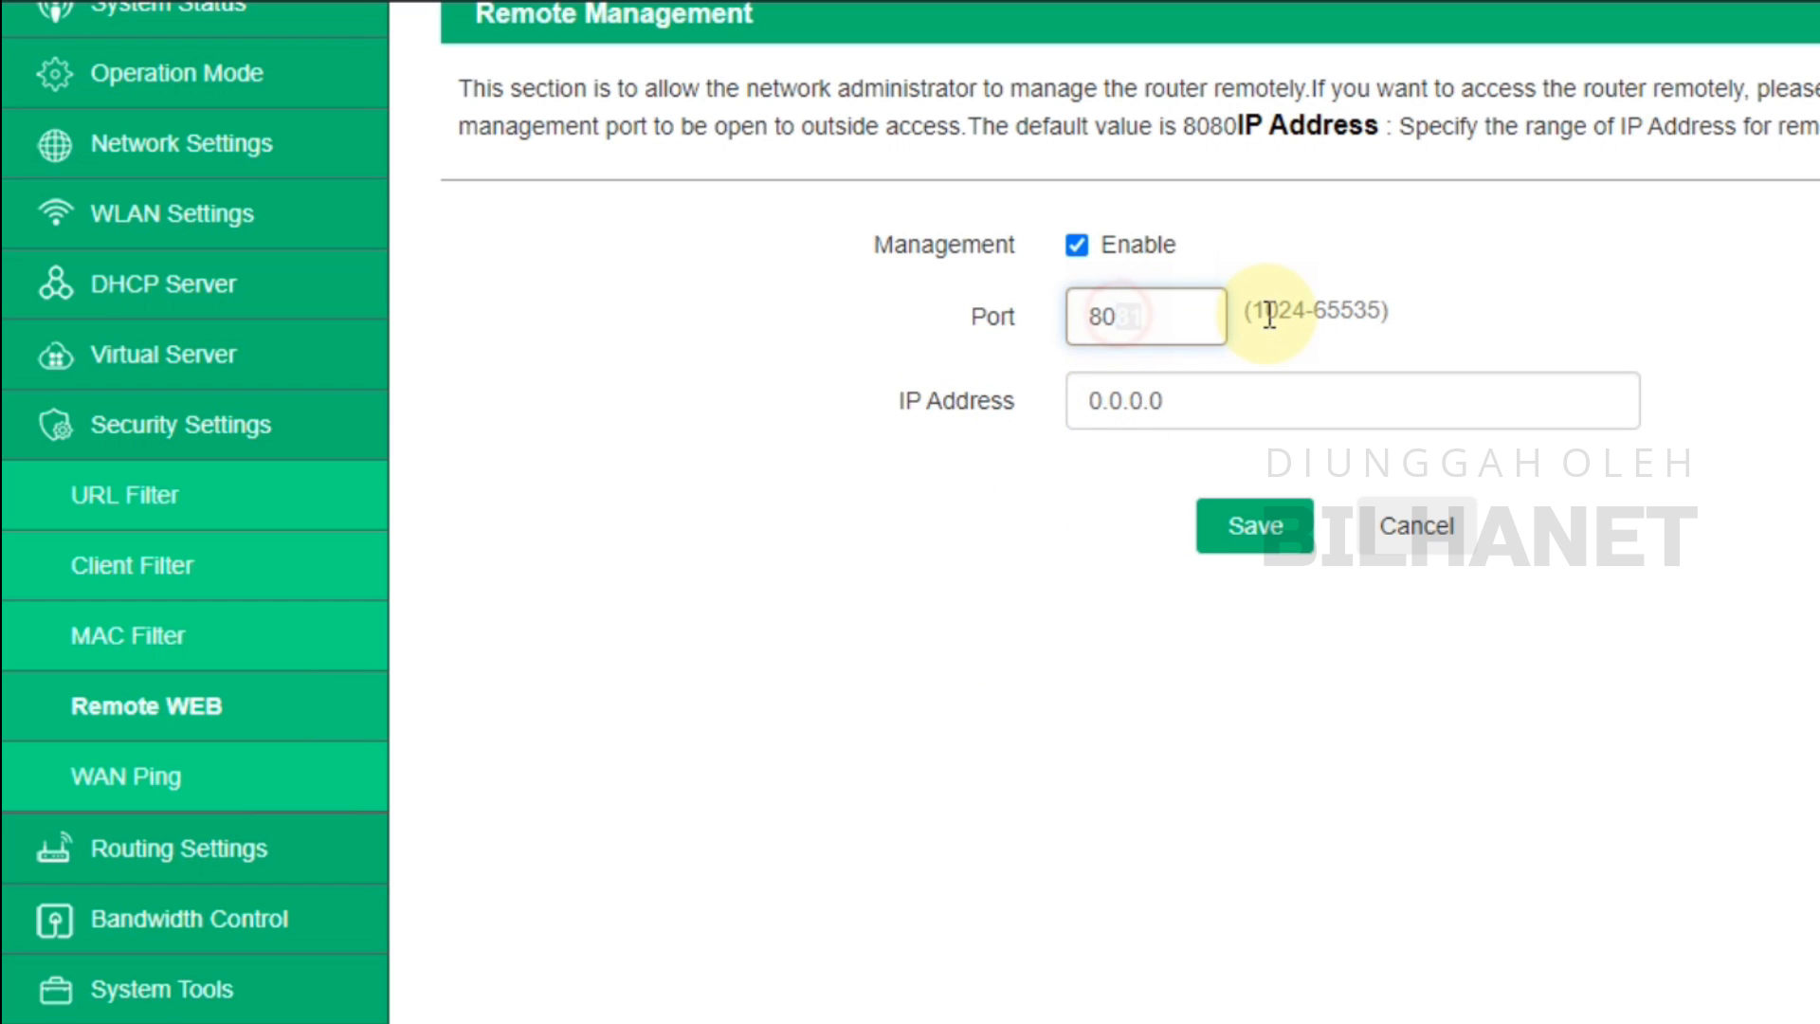
click(1227, 441)
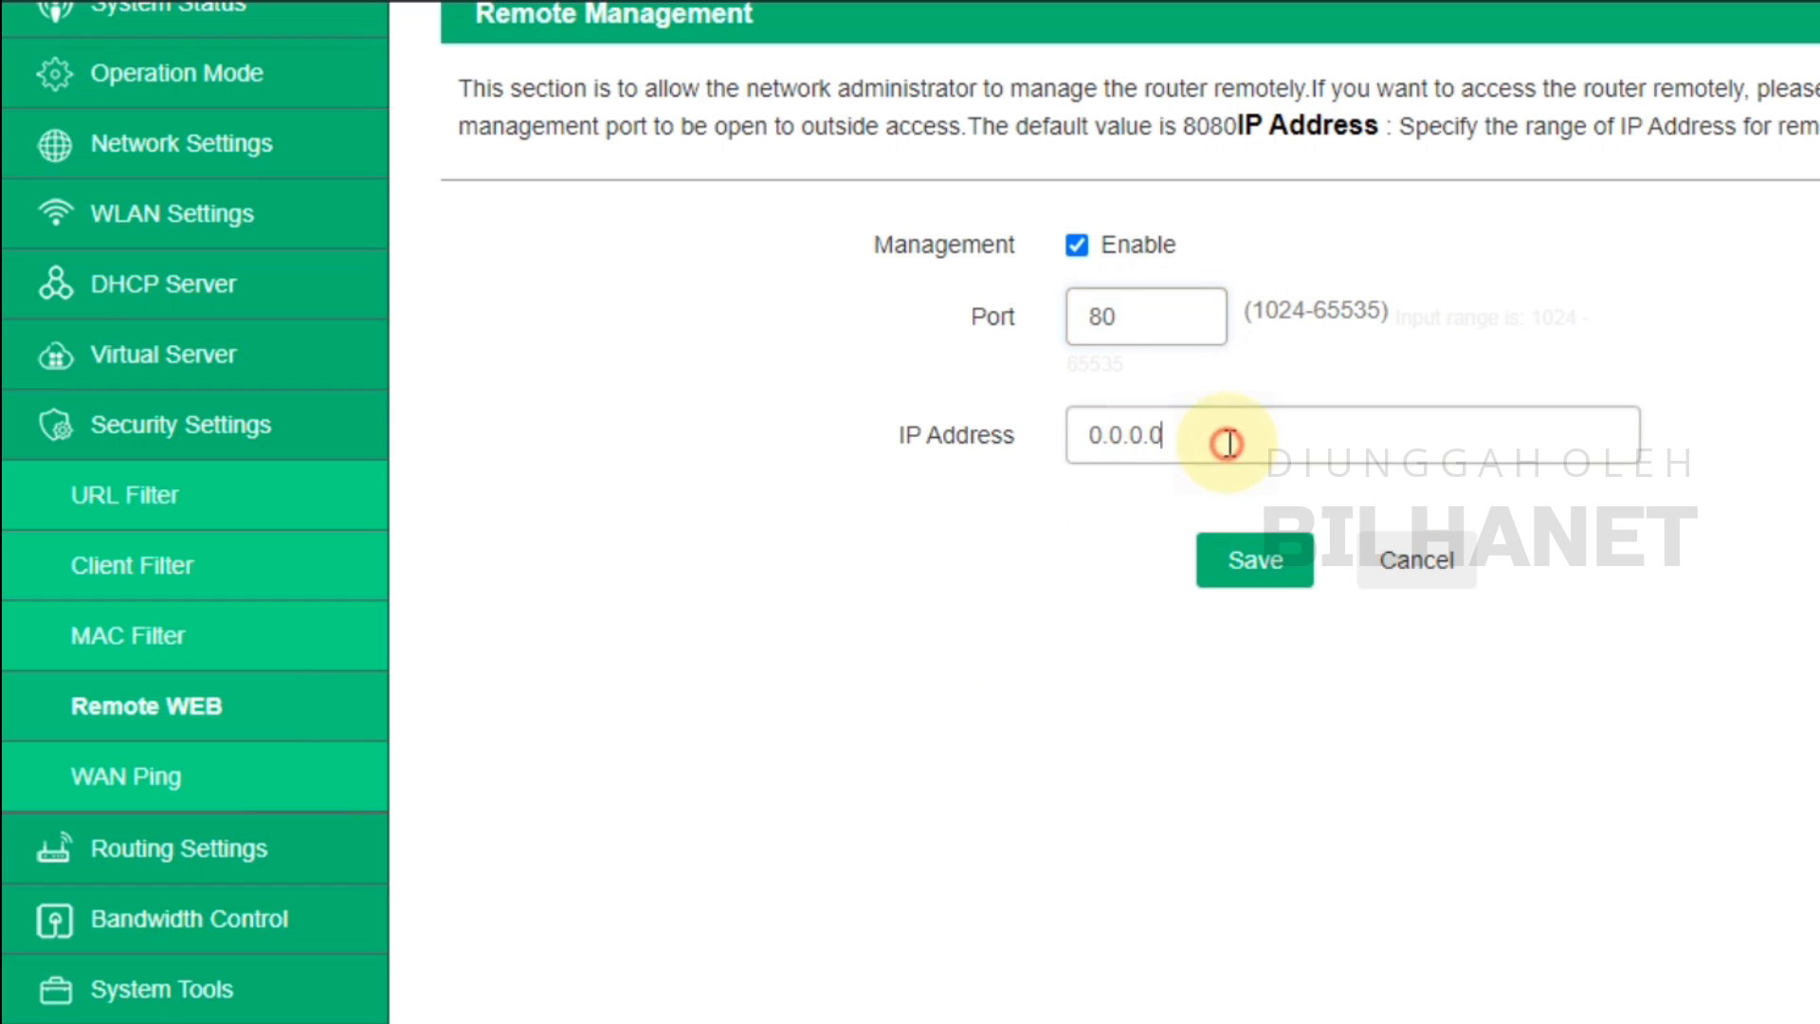
click(1100, 485)
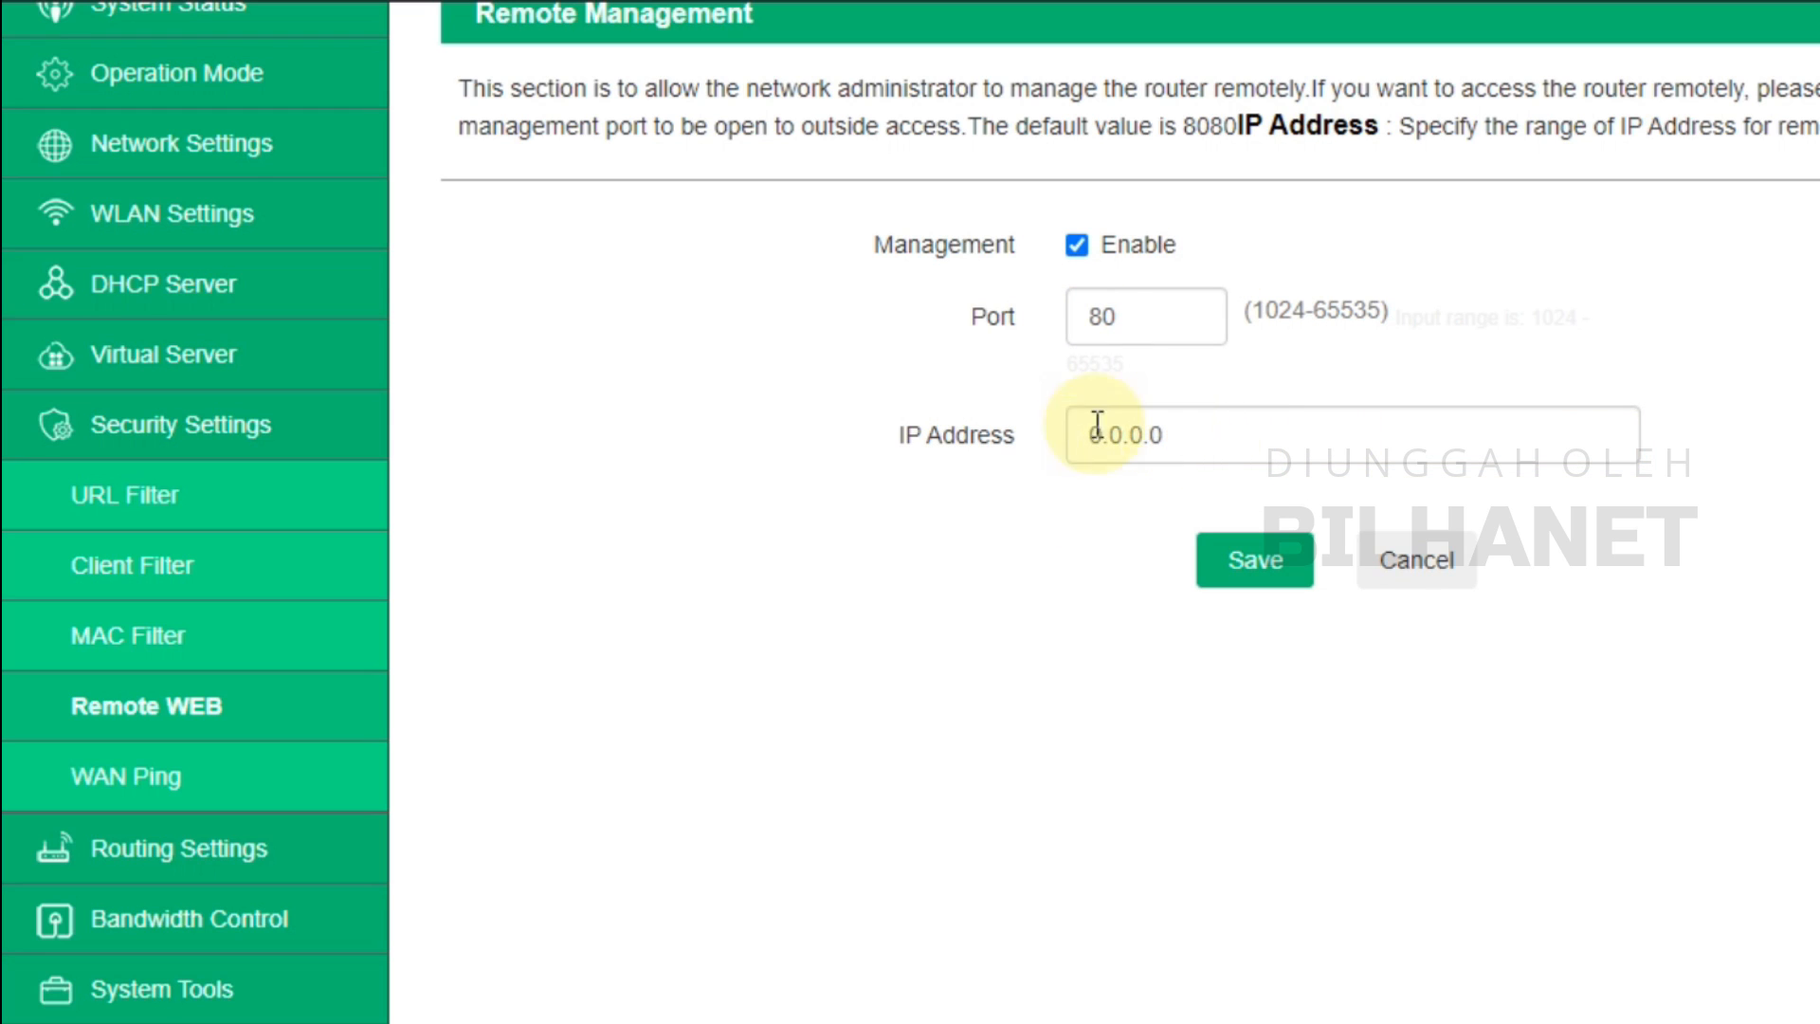
click(1240, 572)
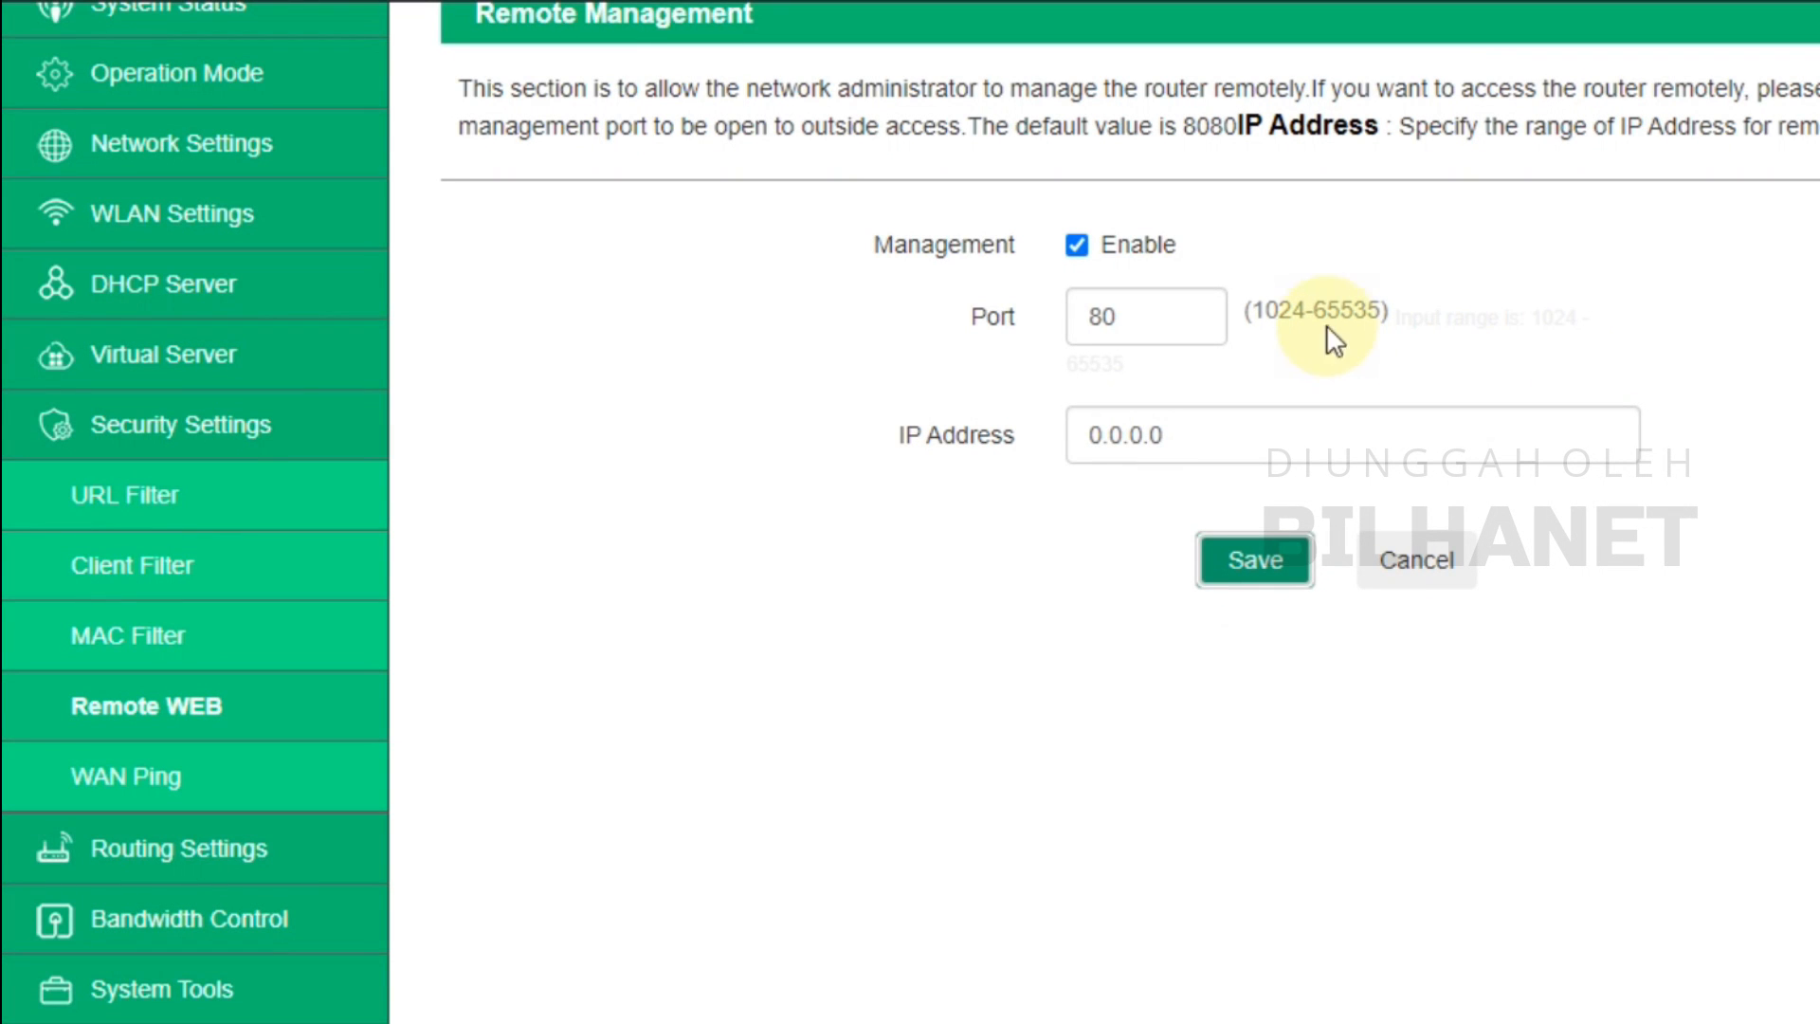
click(1149, 318)
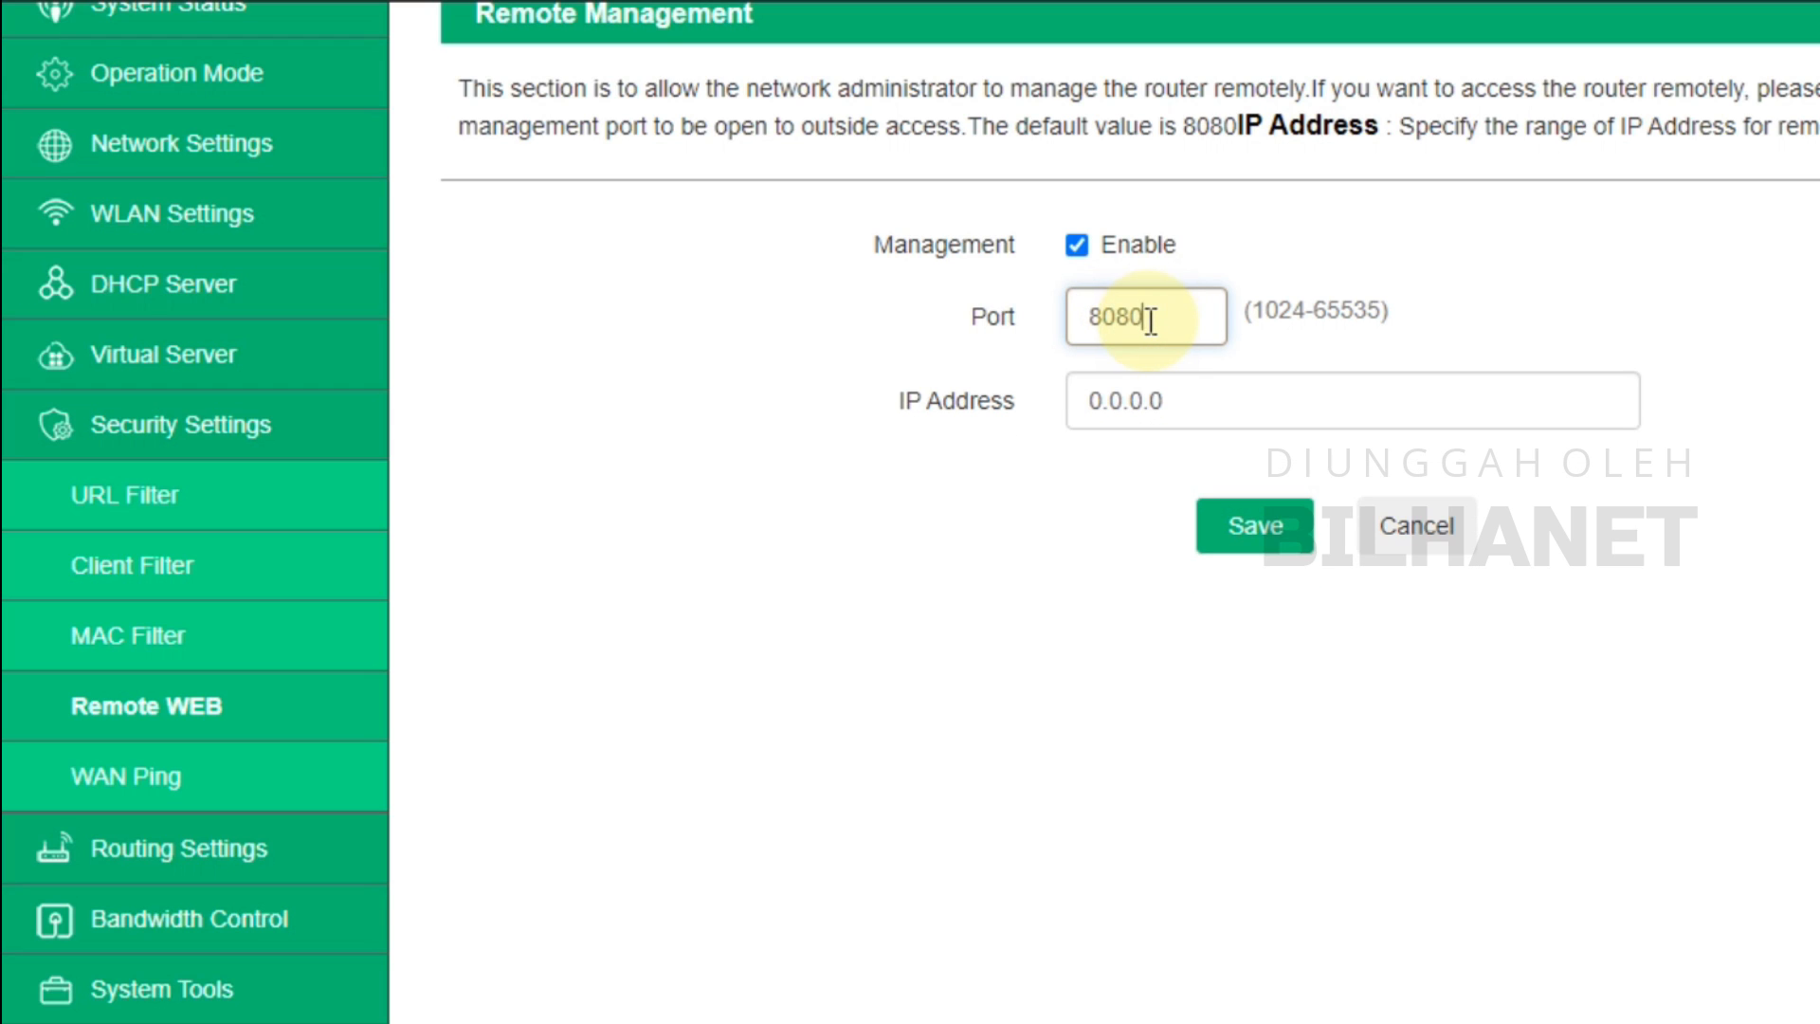
click(1276, 527)
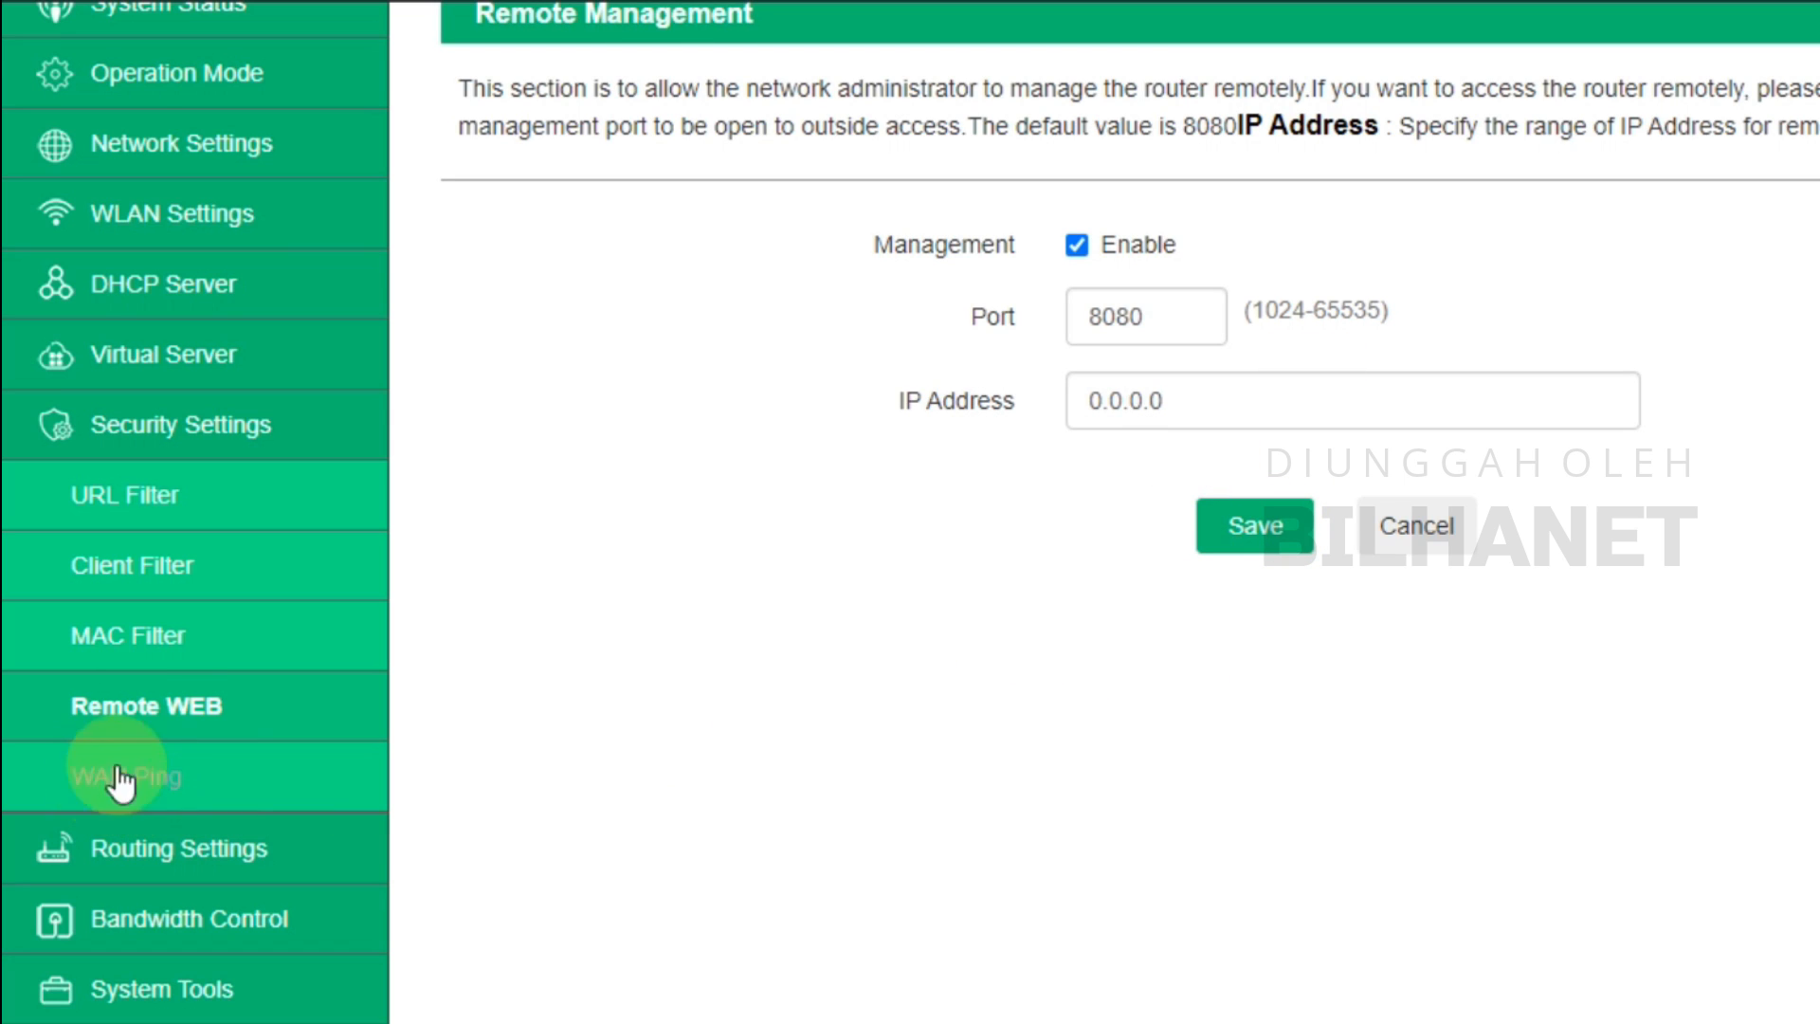
Look over the WAN ping settings, then view the three-route Routing Table
click(147, 725)
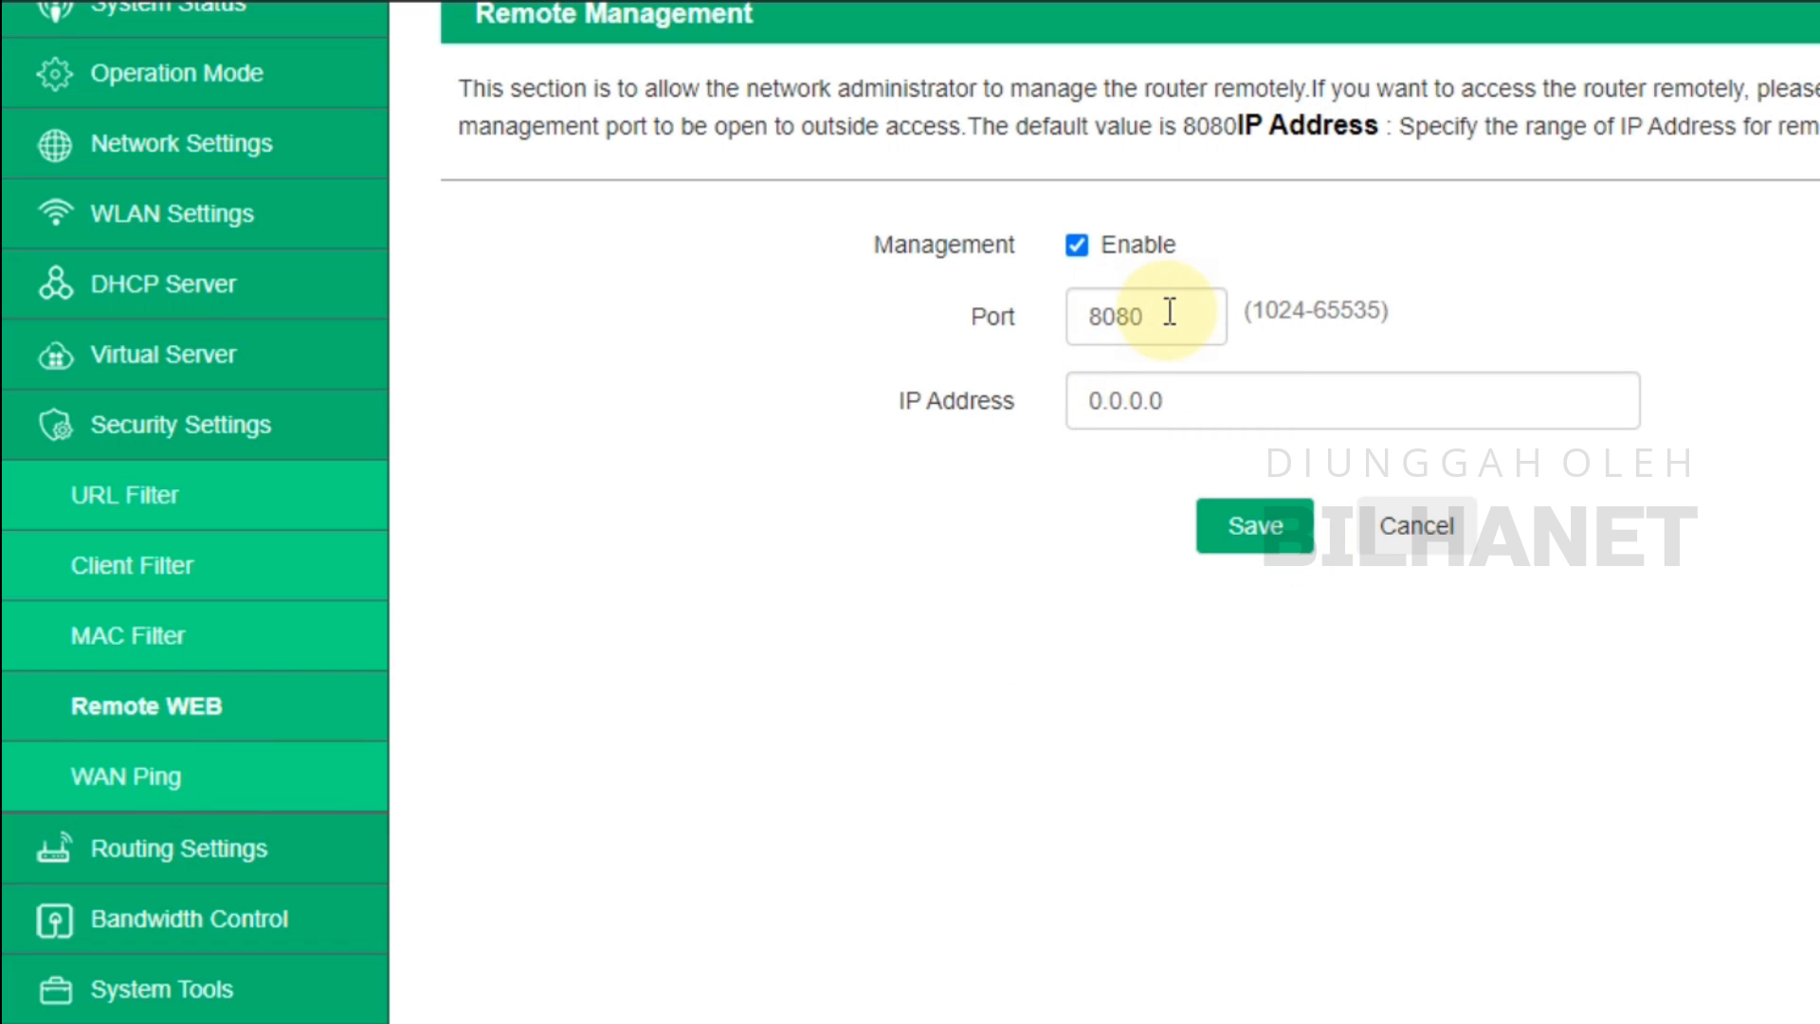
click(147, 802)
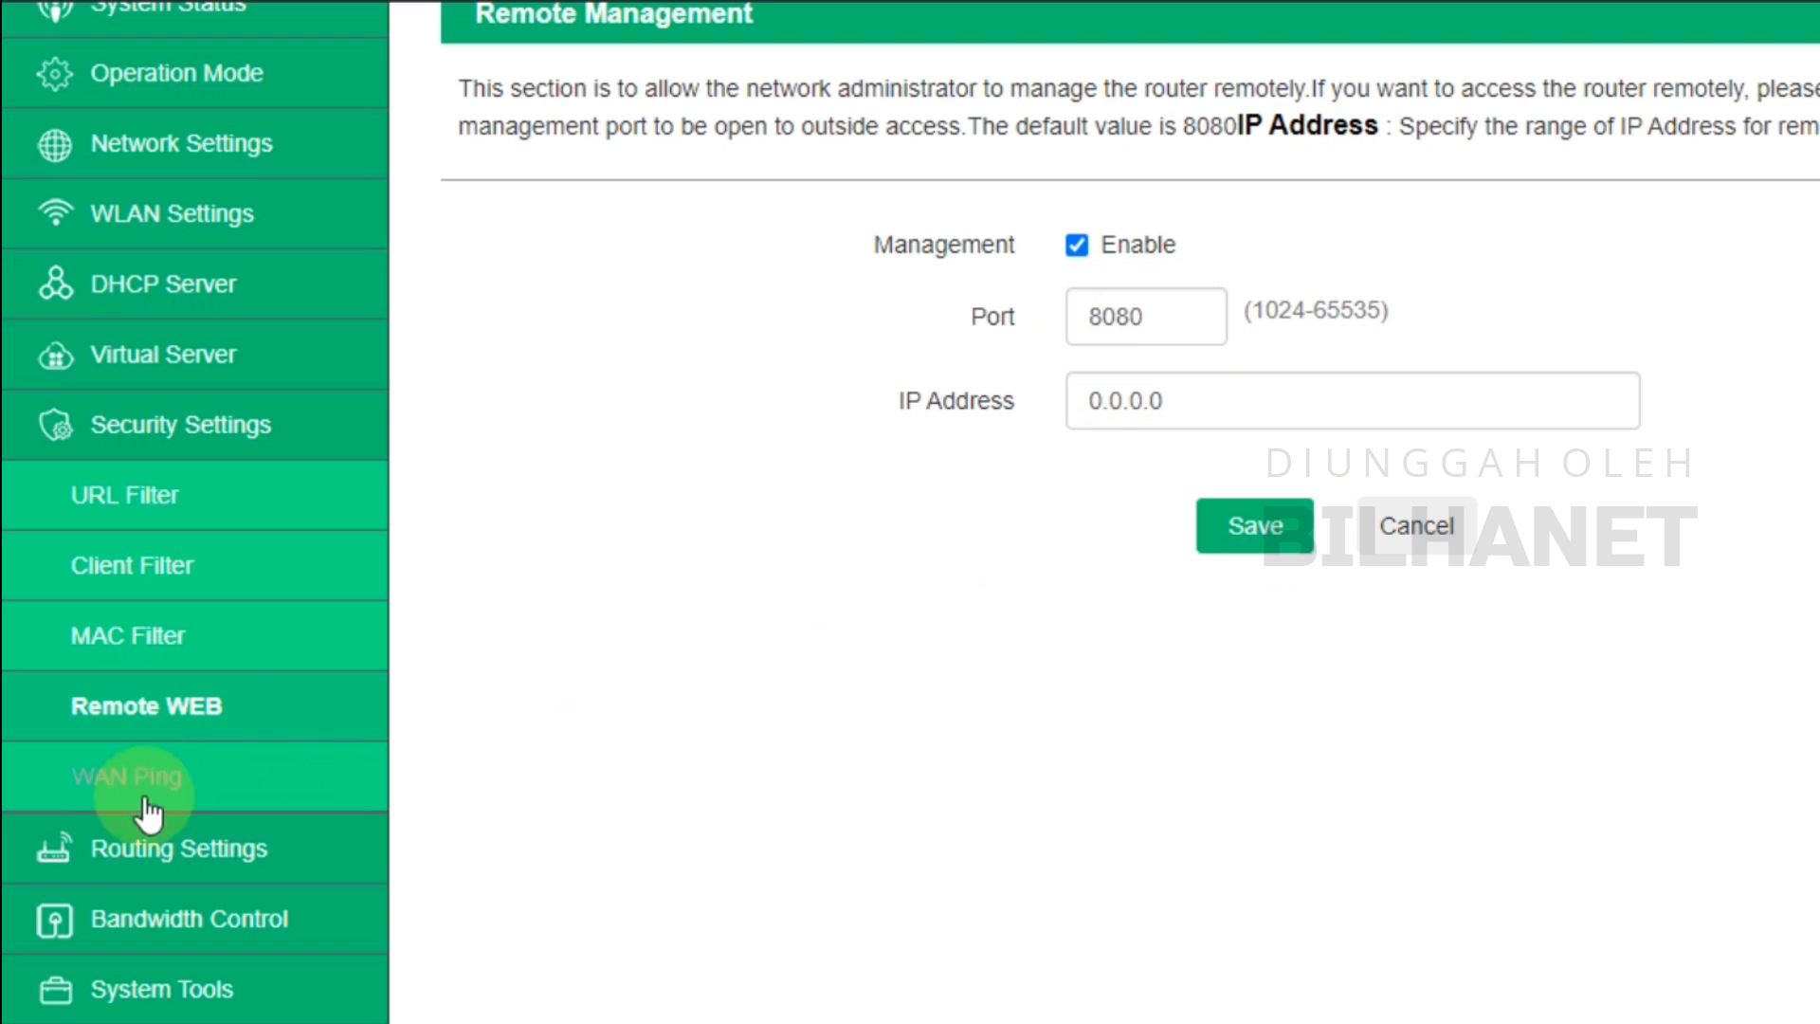
click(149, 848)
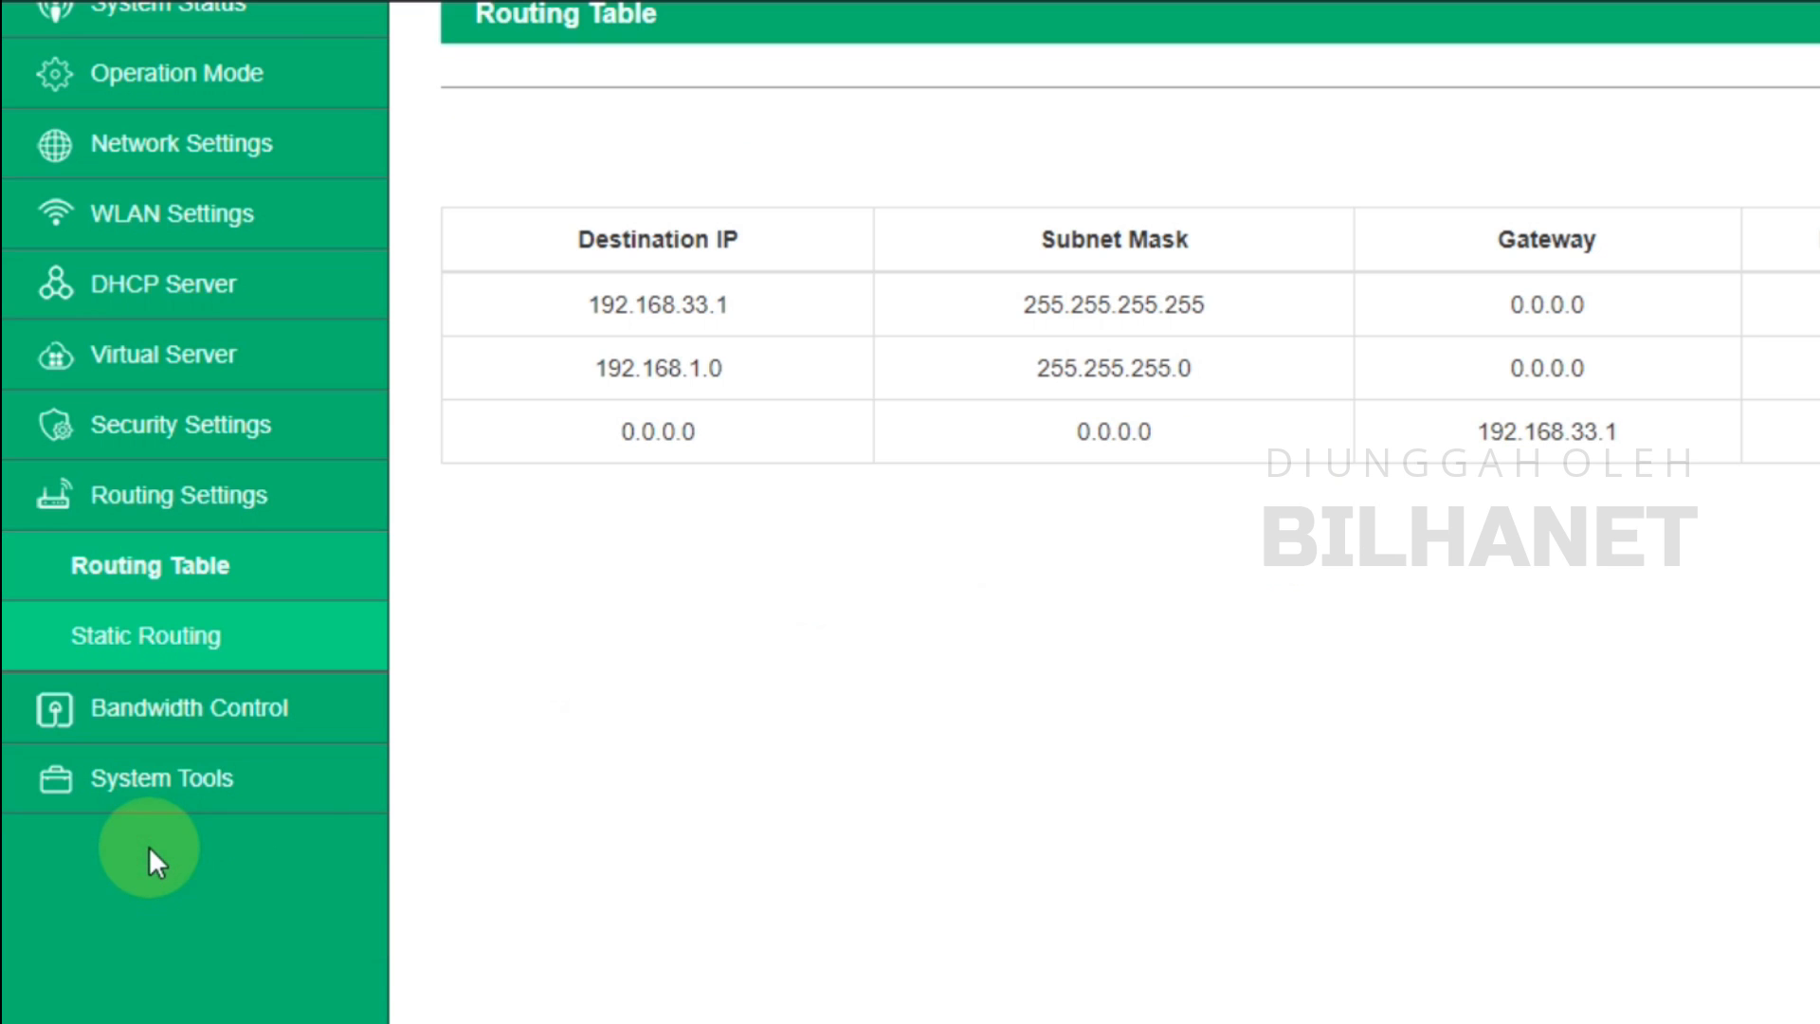
Go to System Tools > Change Password to reach the password form
click(163, 782)
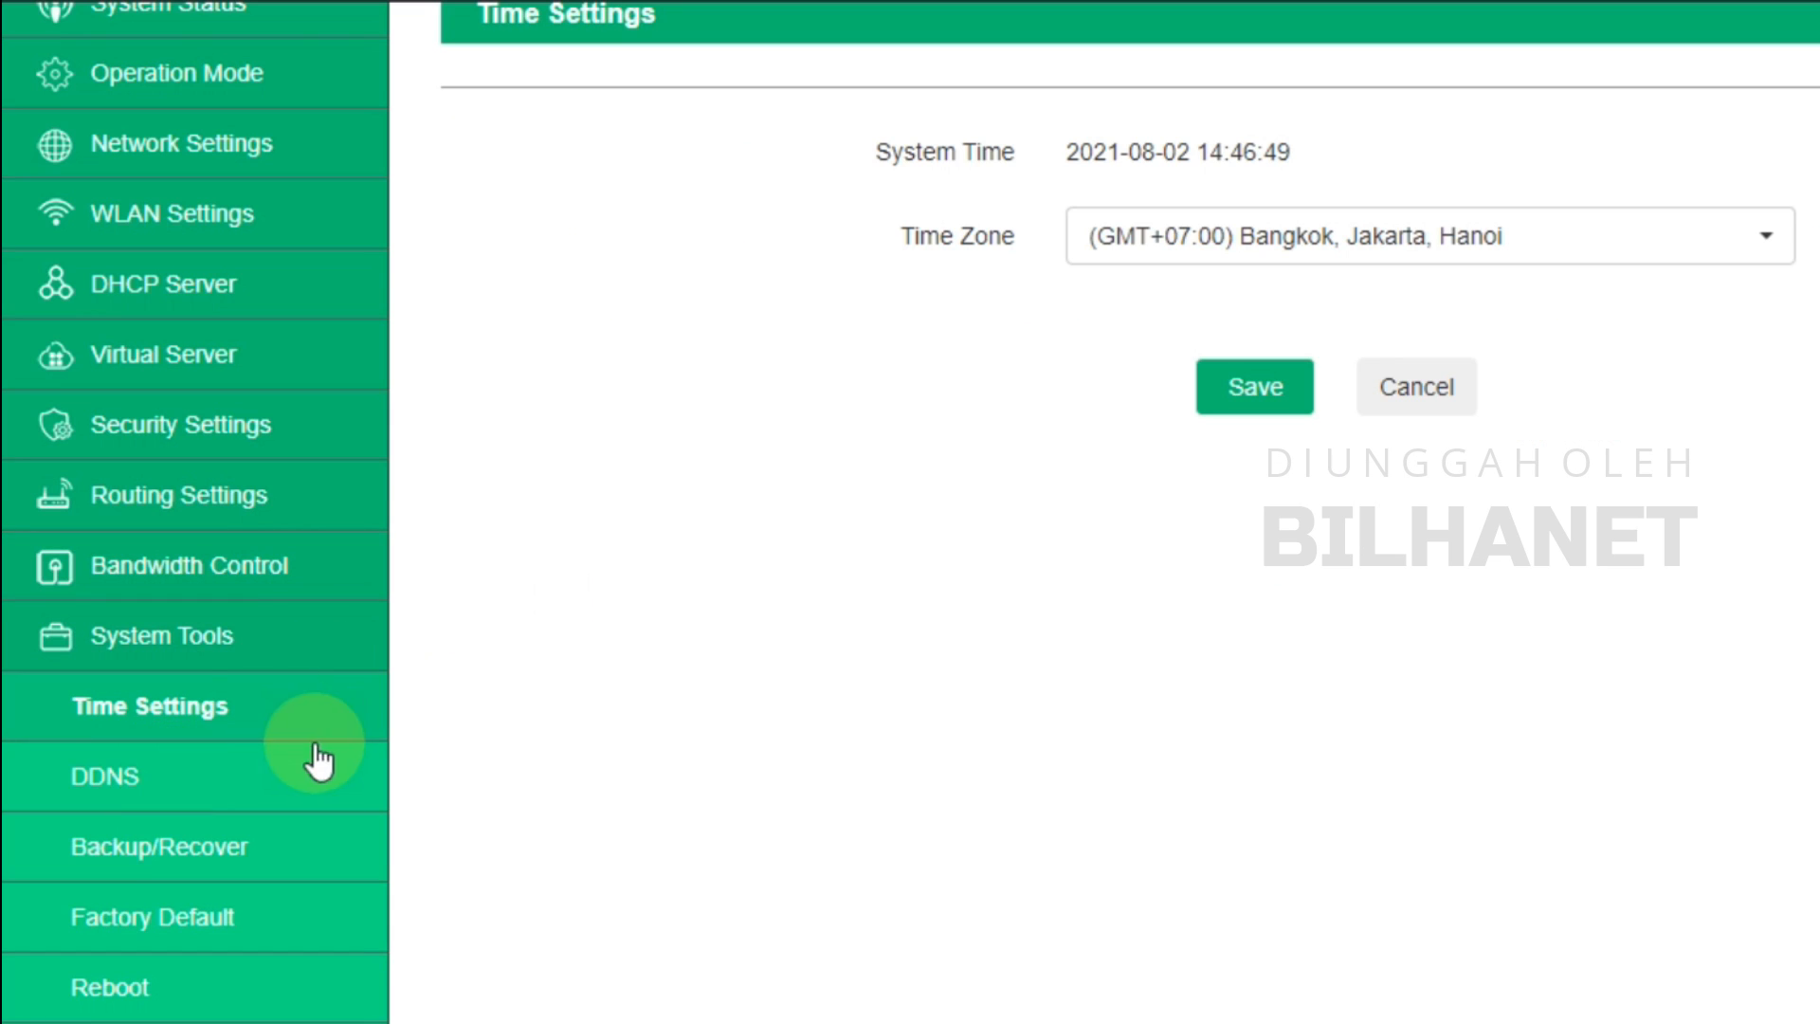
scroll(194, 730, down, 4)
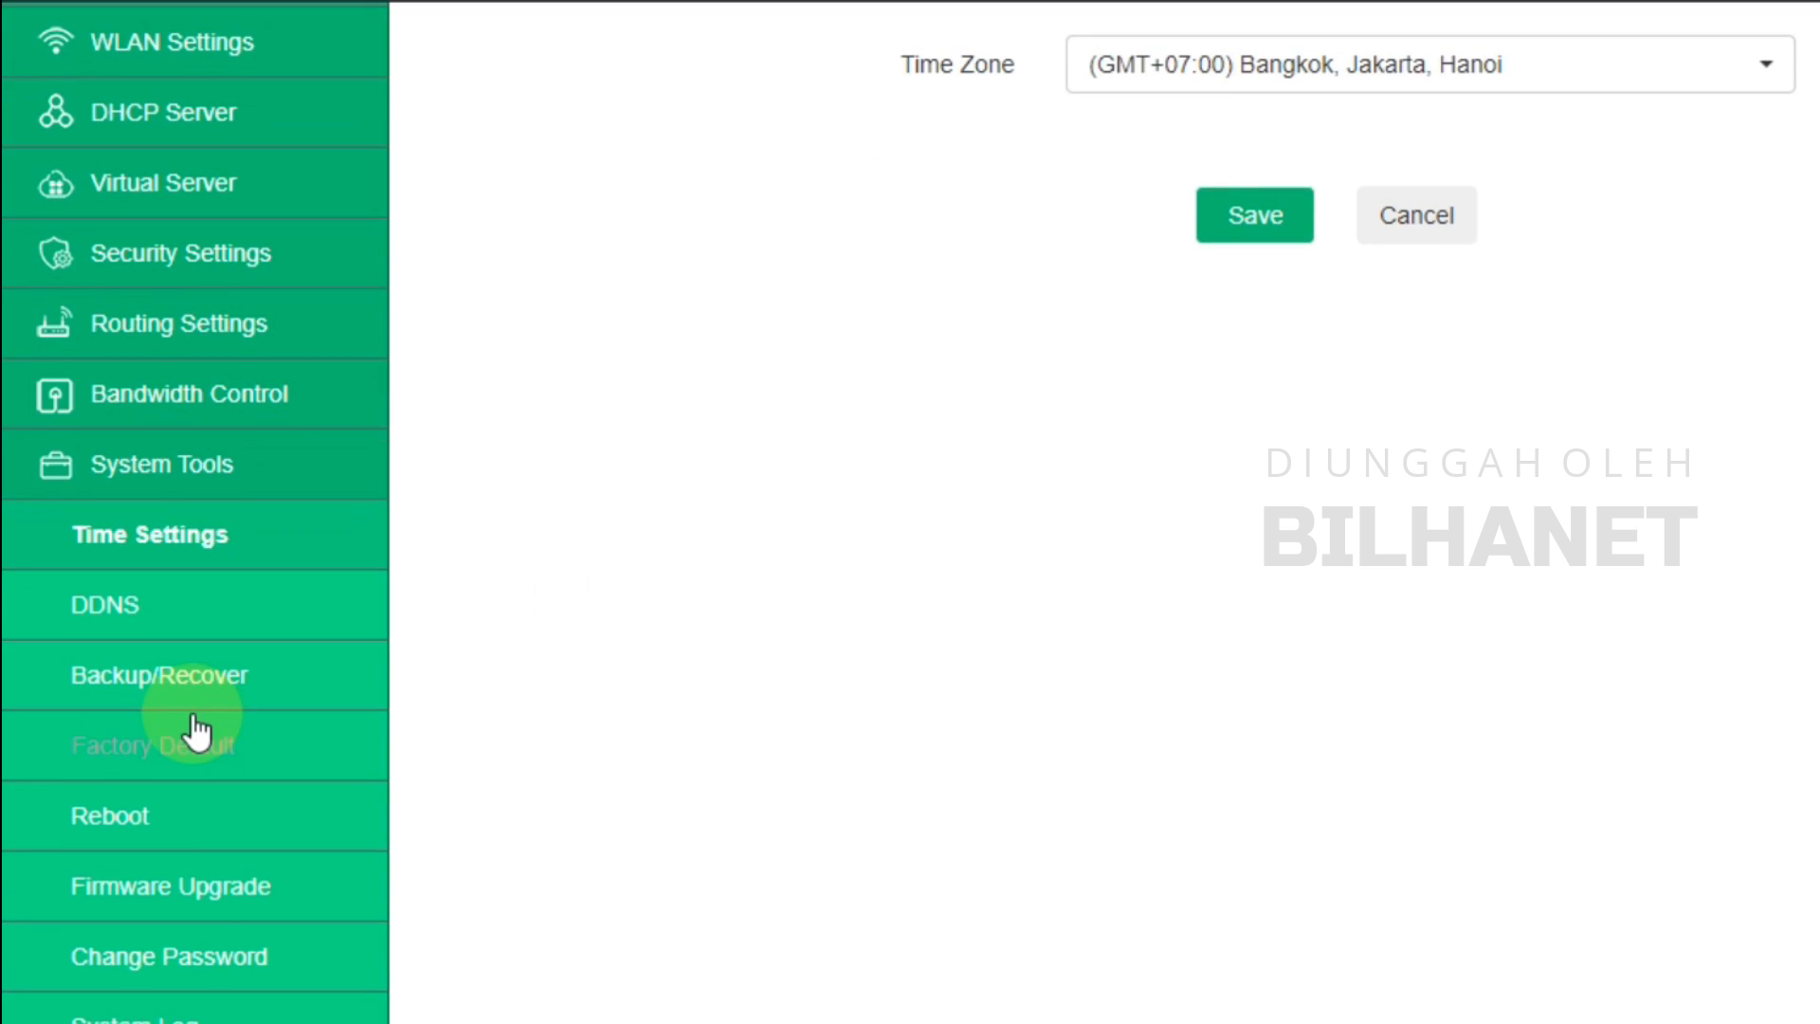
click(190, 806)
click(156, 789)
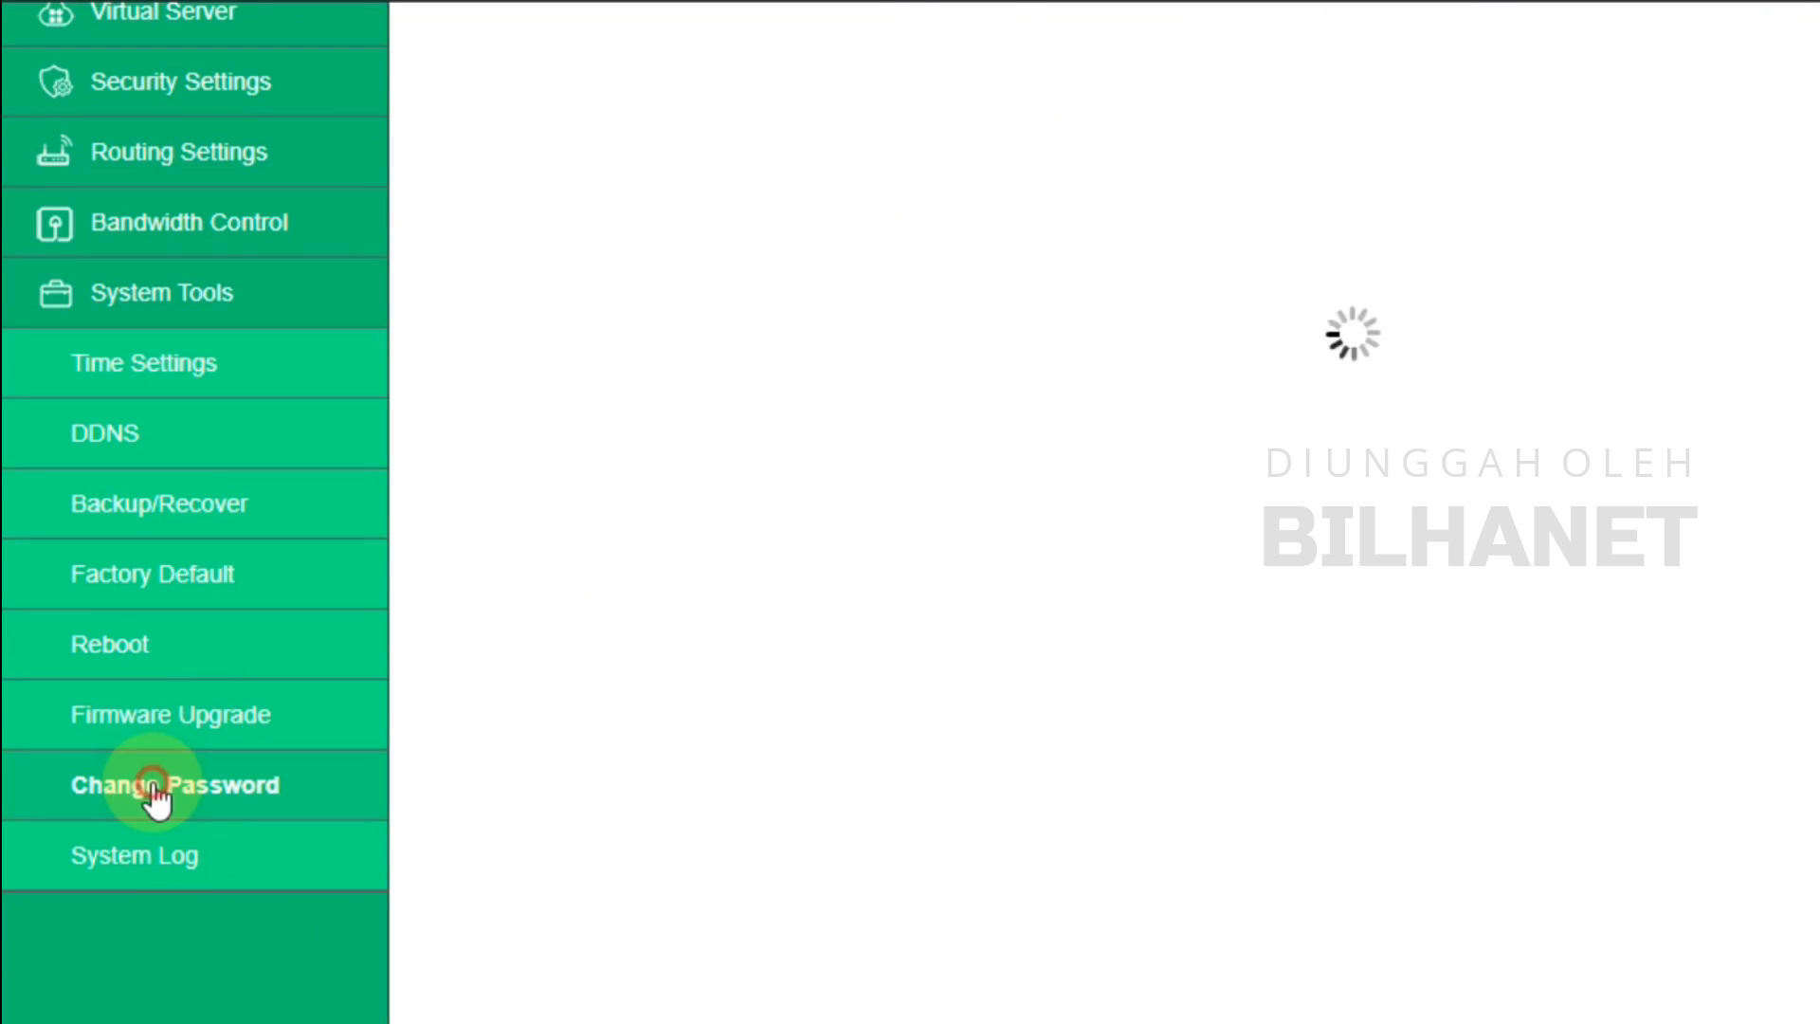
scroll(752, 658, up, 3)
Enter the current admin password and a new password, and start the confirmation
click(1155, 270)
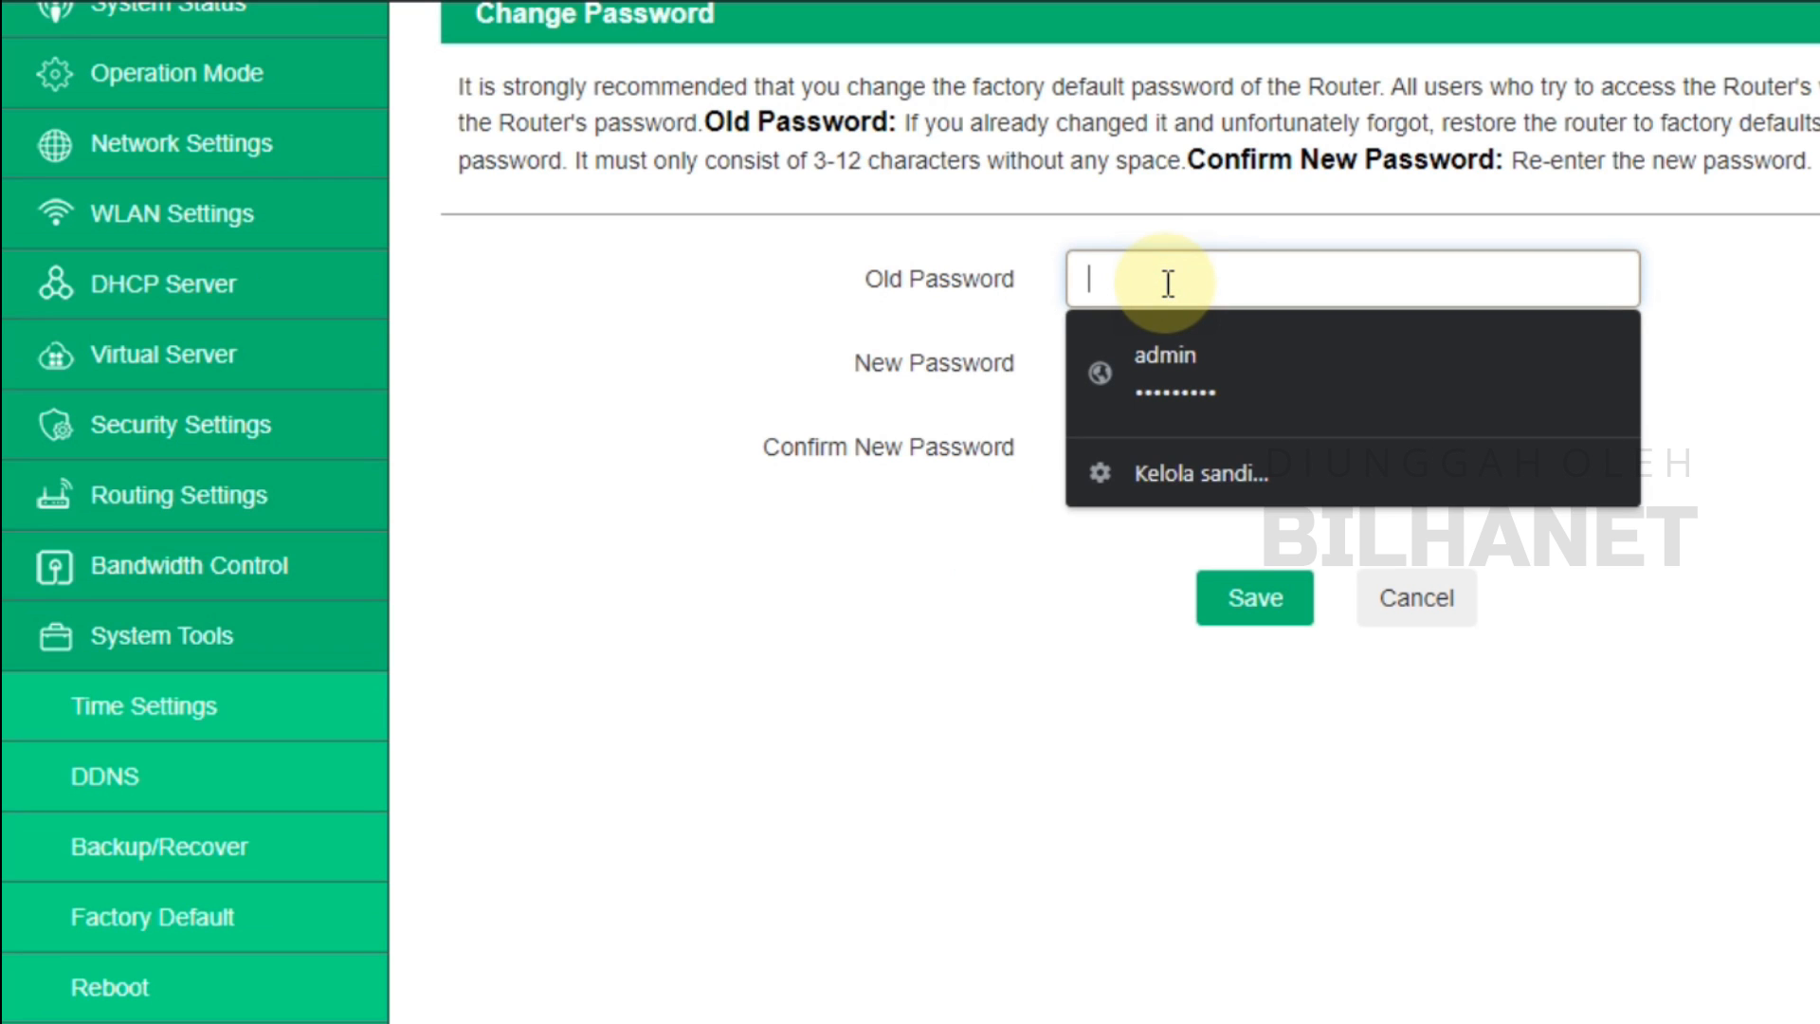
text(admin)
key(Tab)
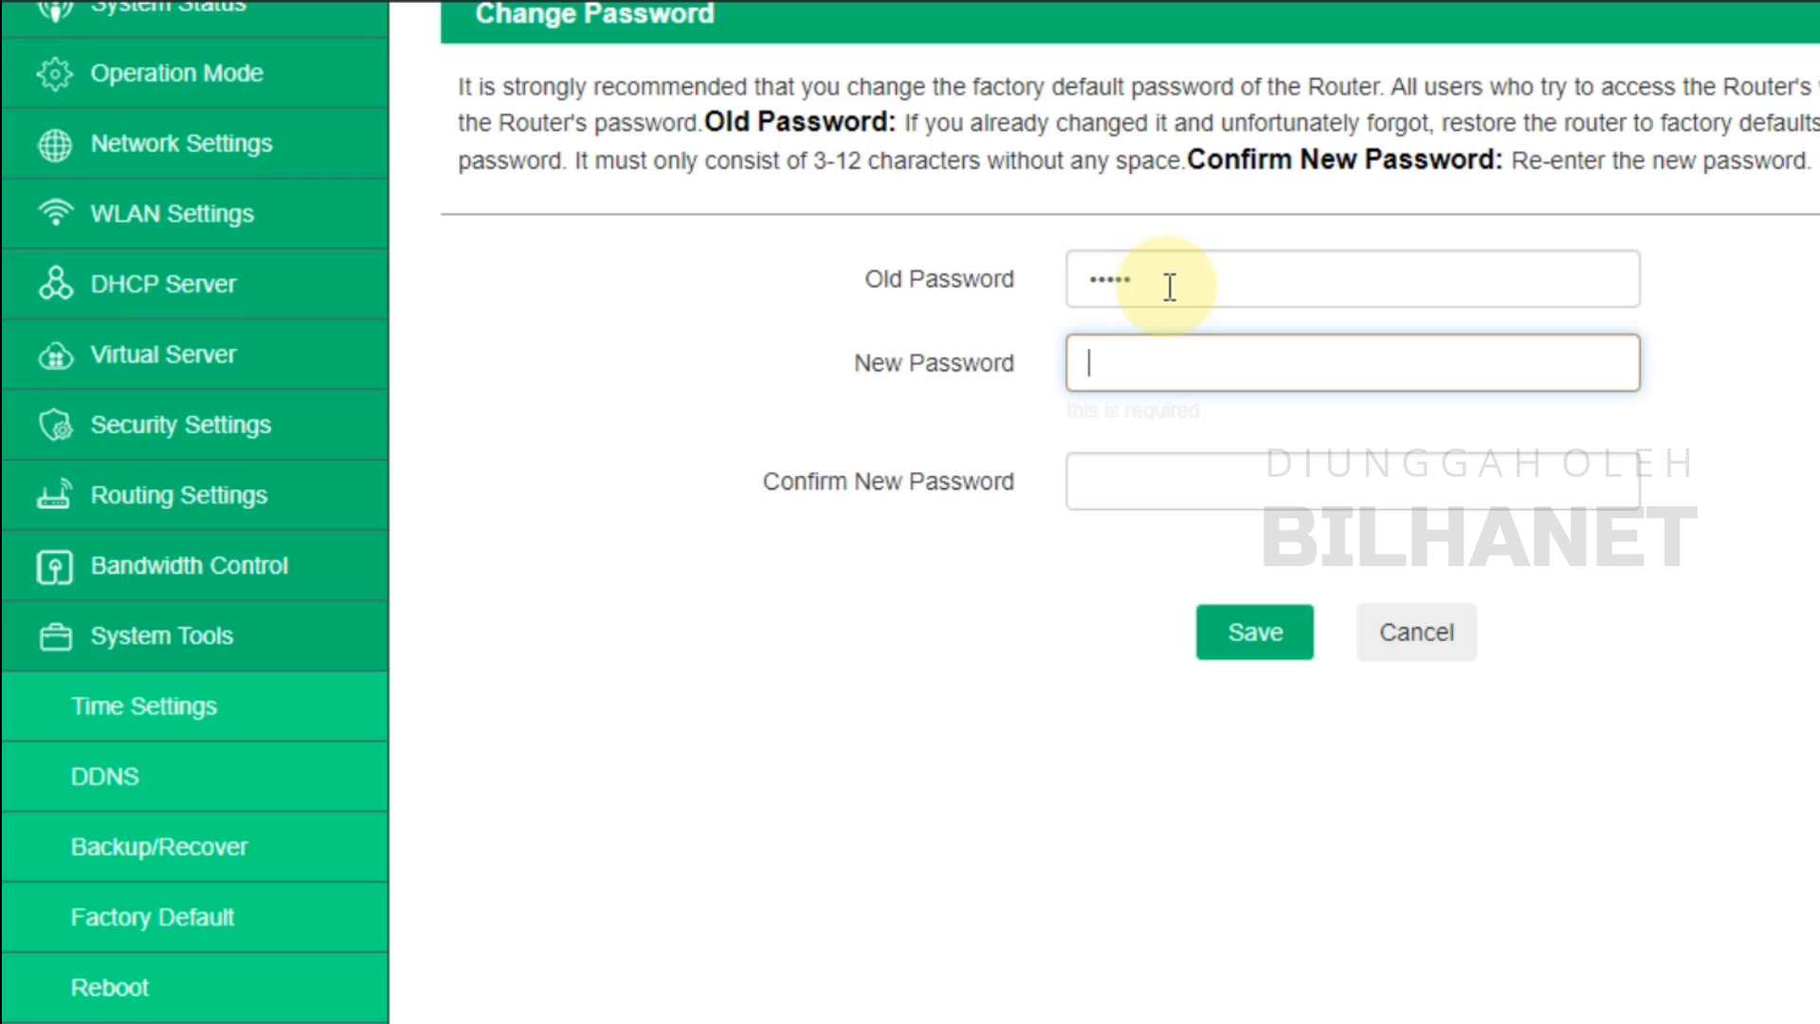
text(admin123)
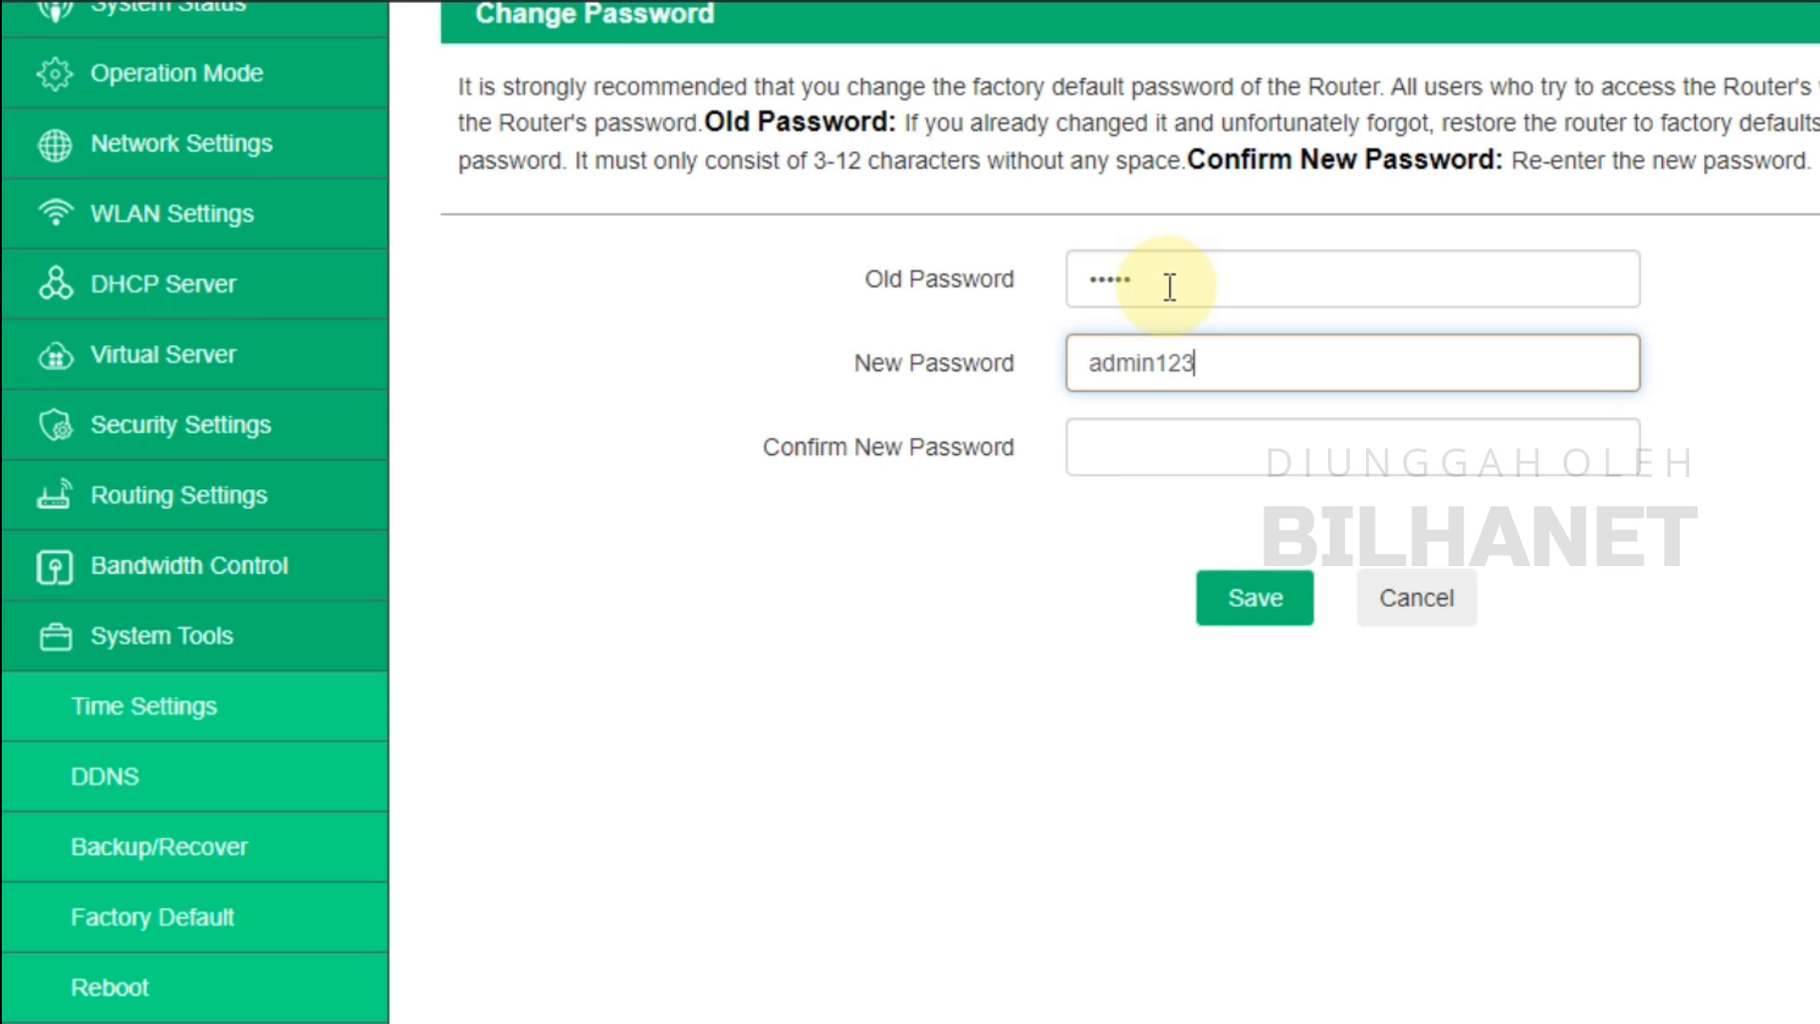
key(Tab)
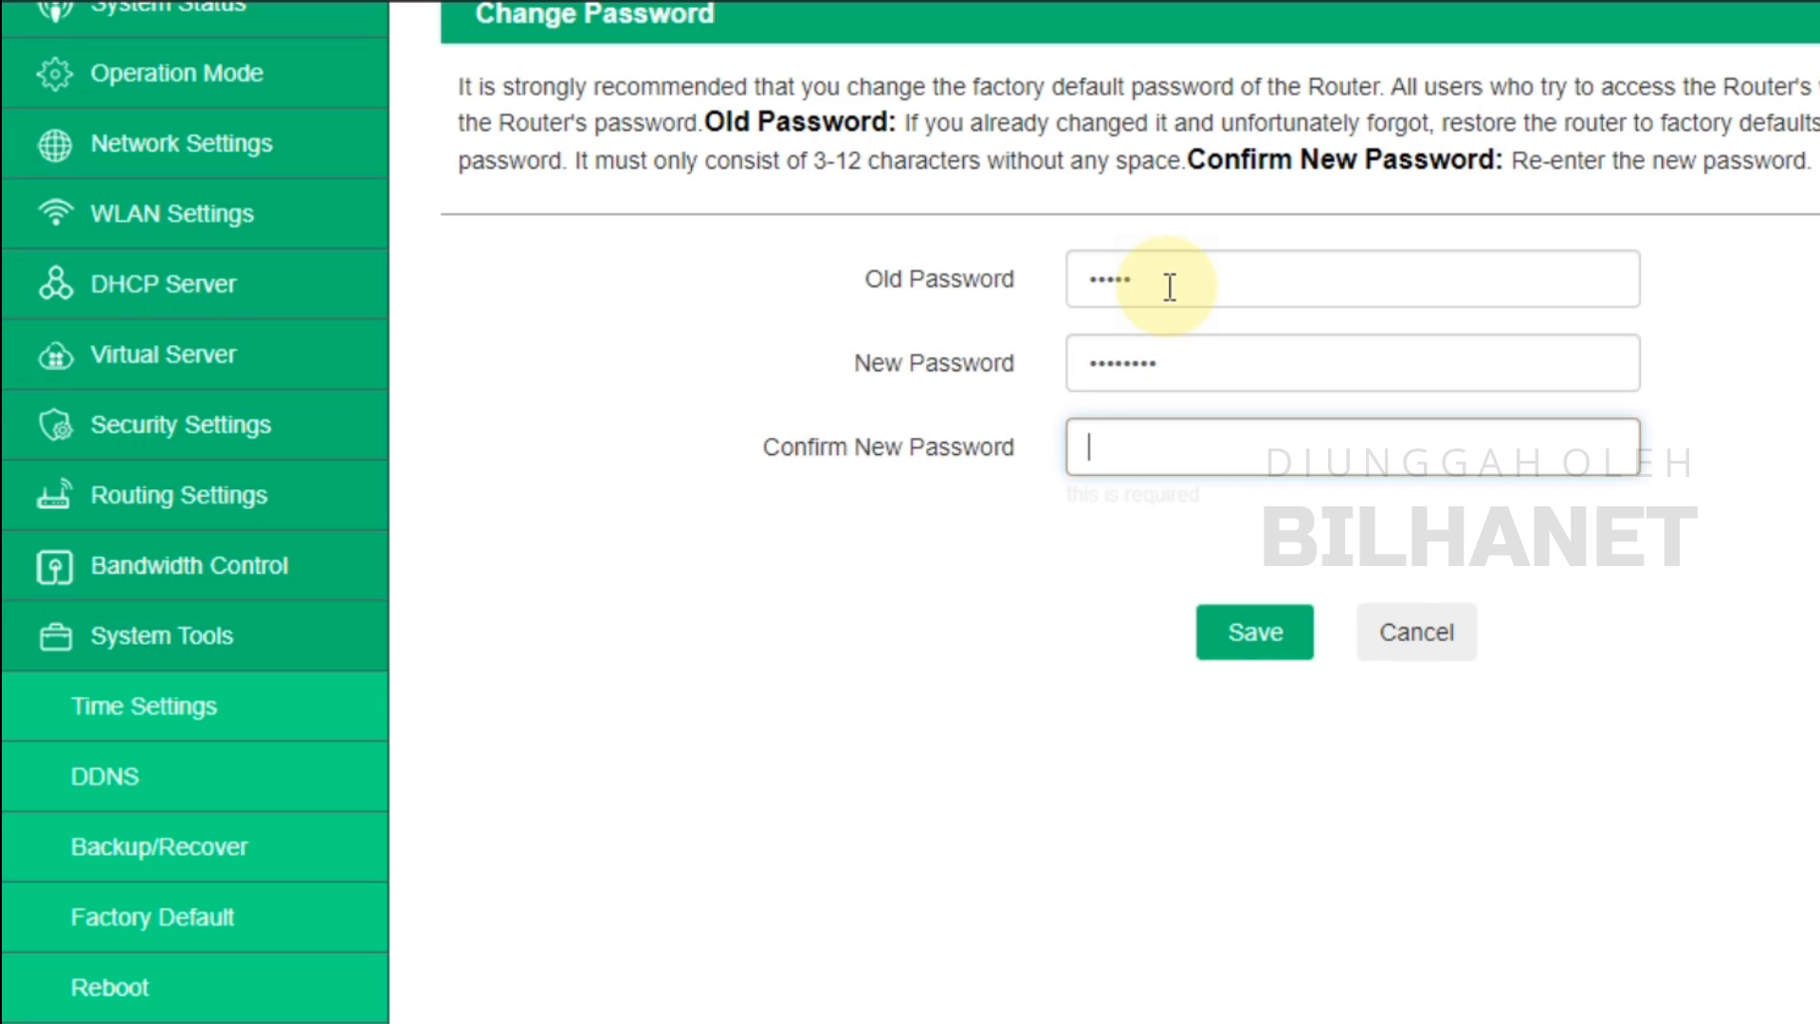
text(admin123)
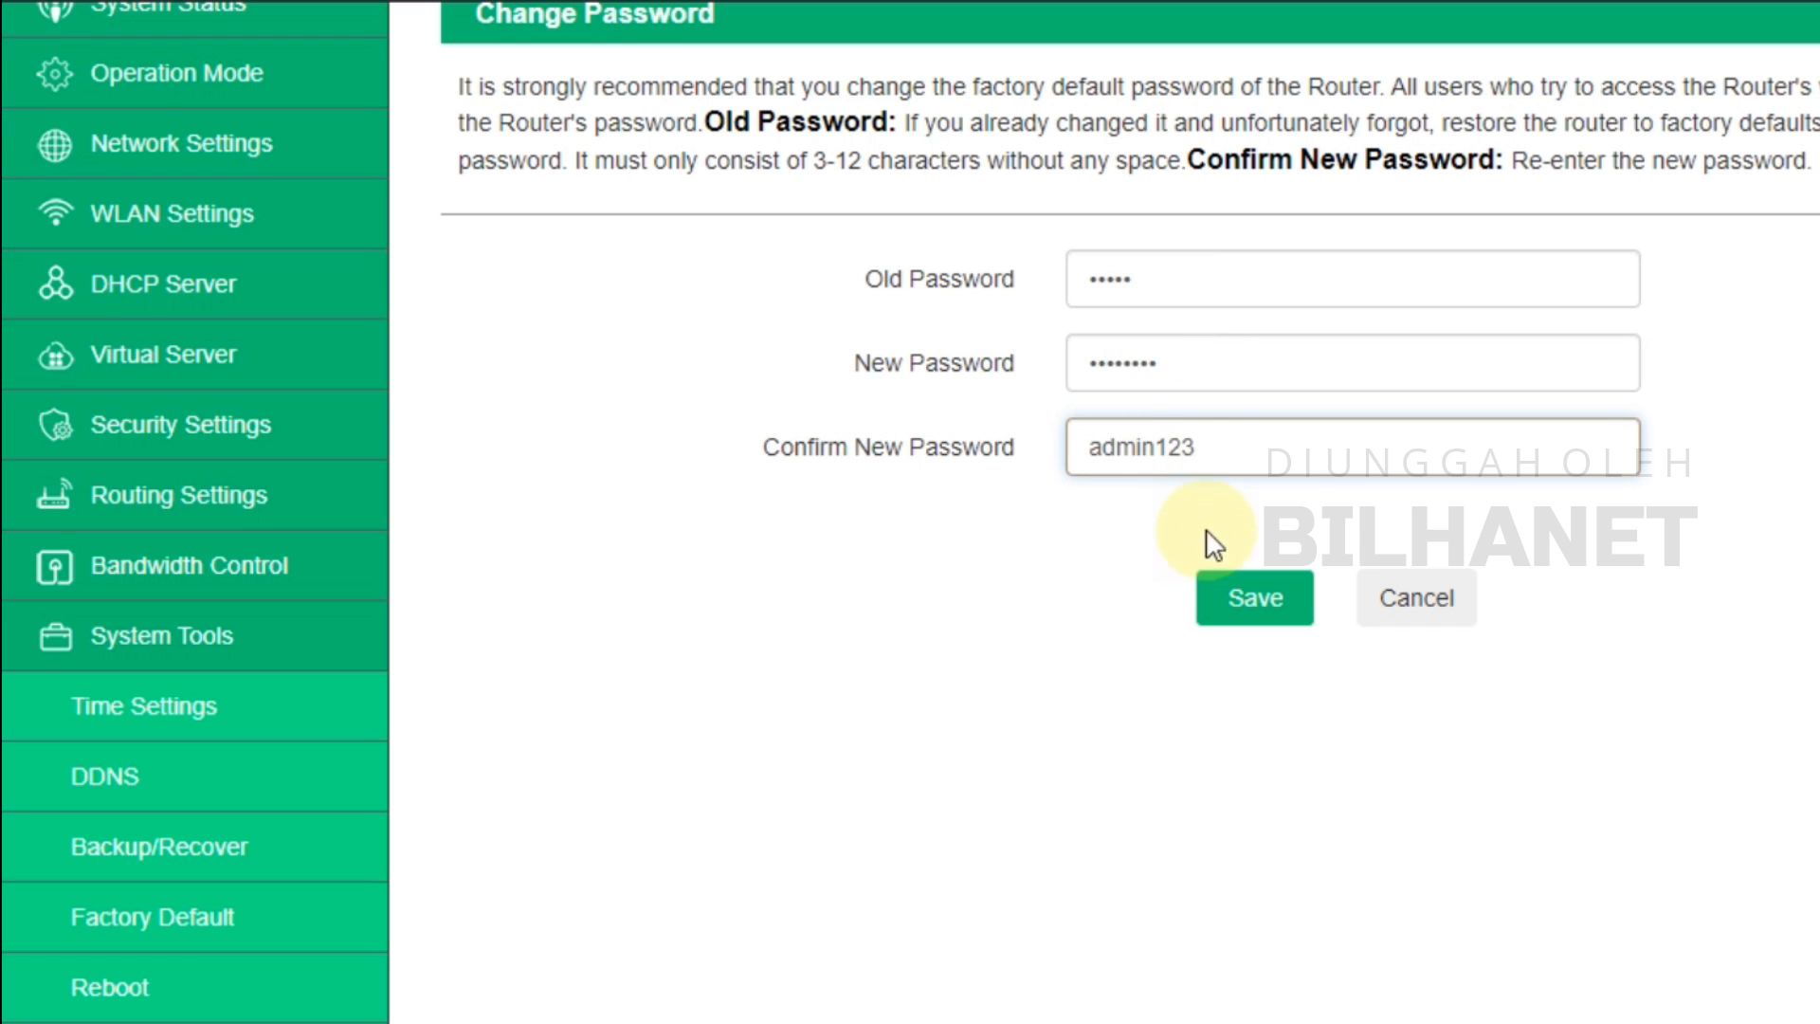
Try saving the password change, which fails the 8-30 character special-character rule
click(1254, 600)
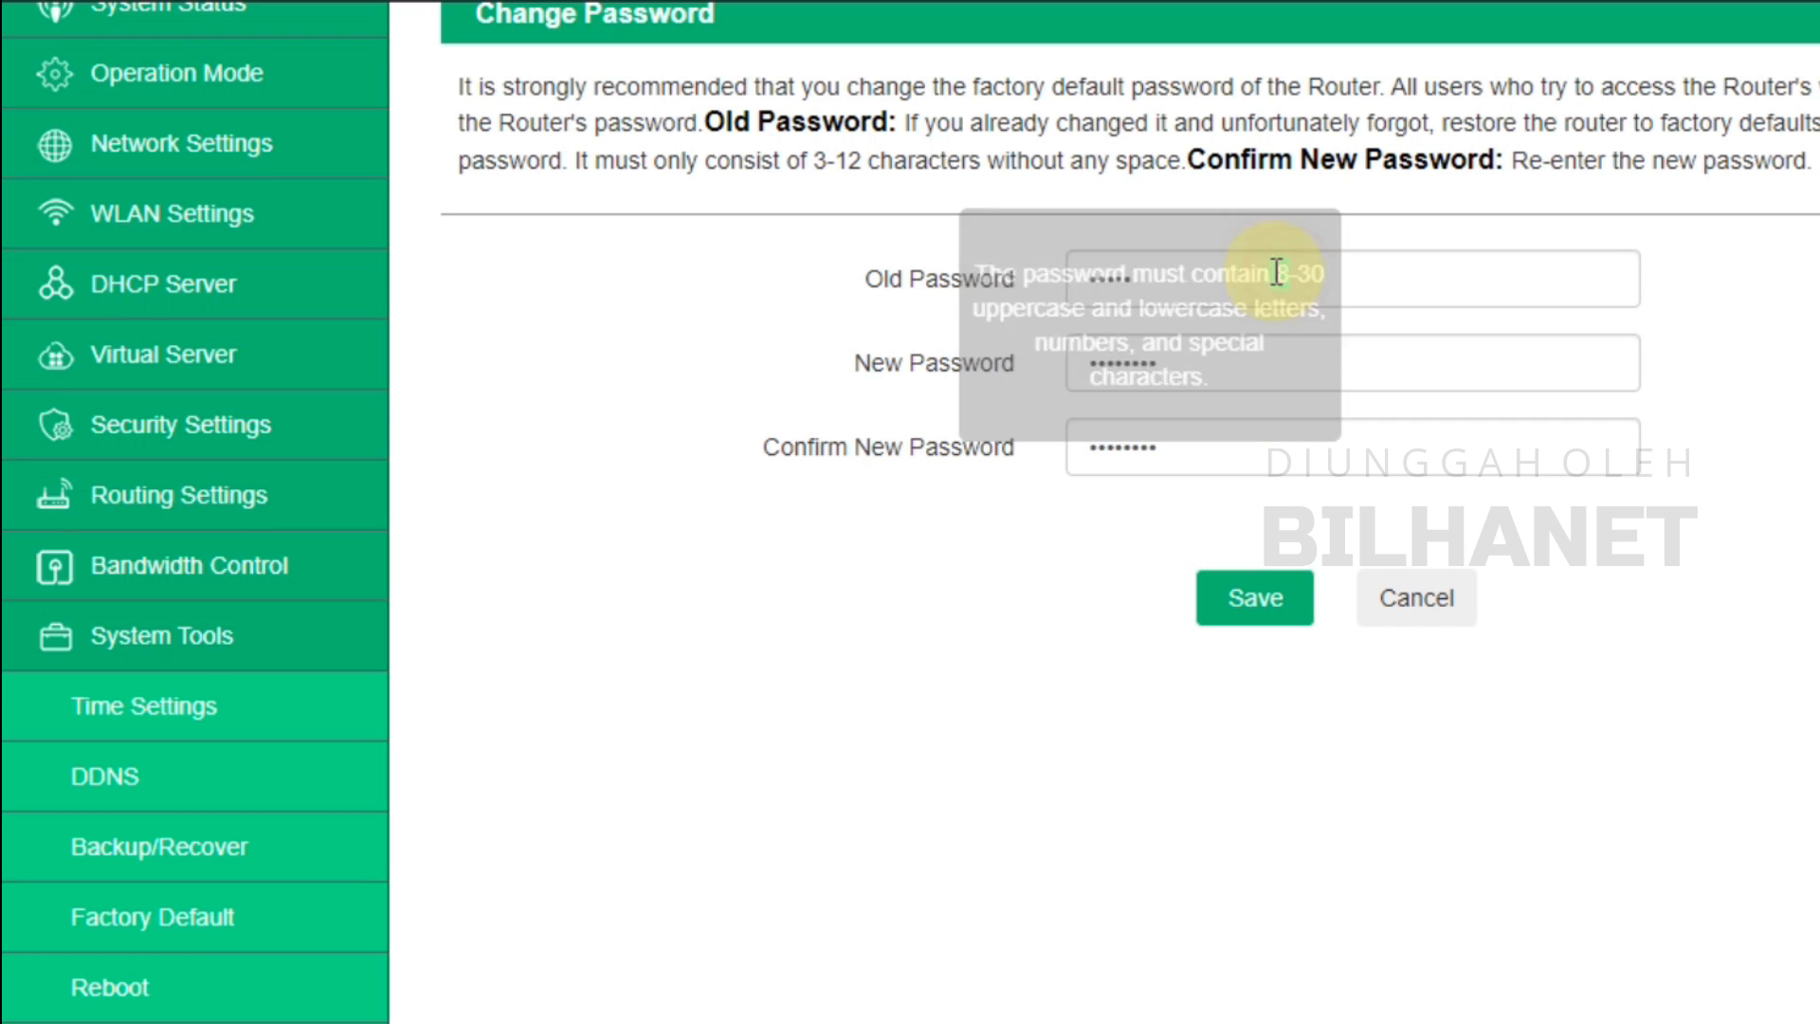
click(1349, 363)
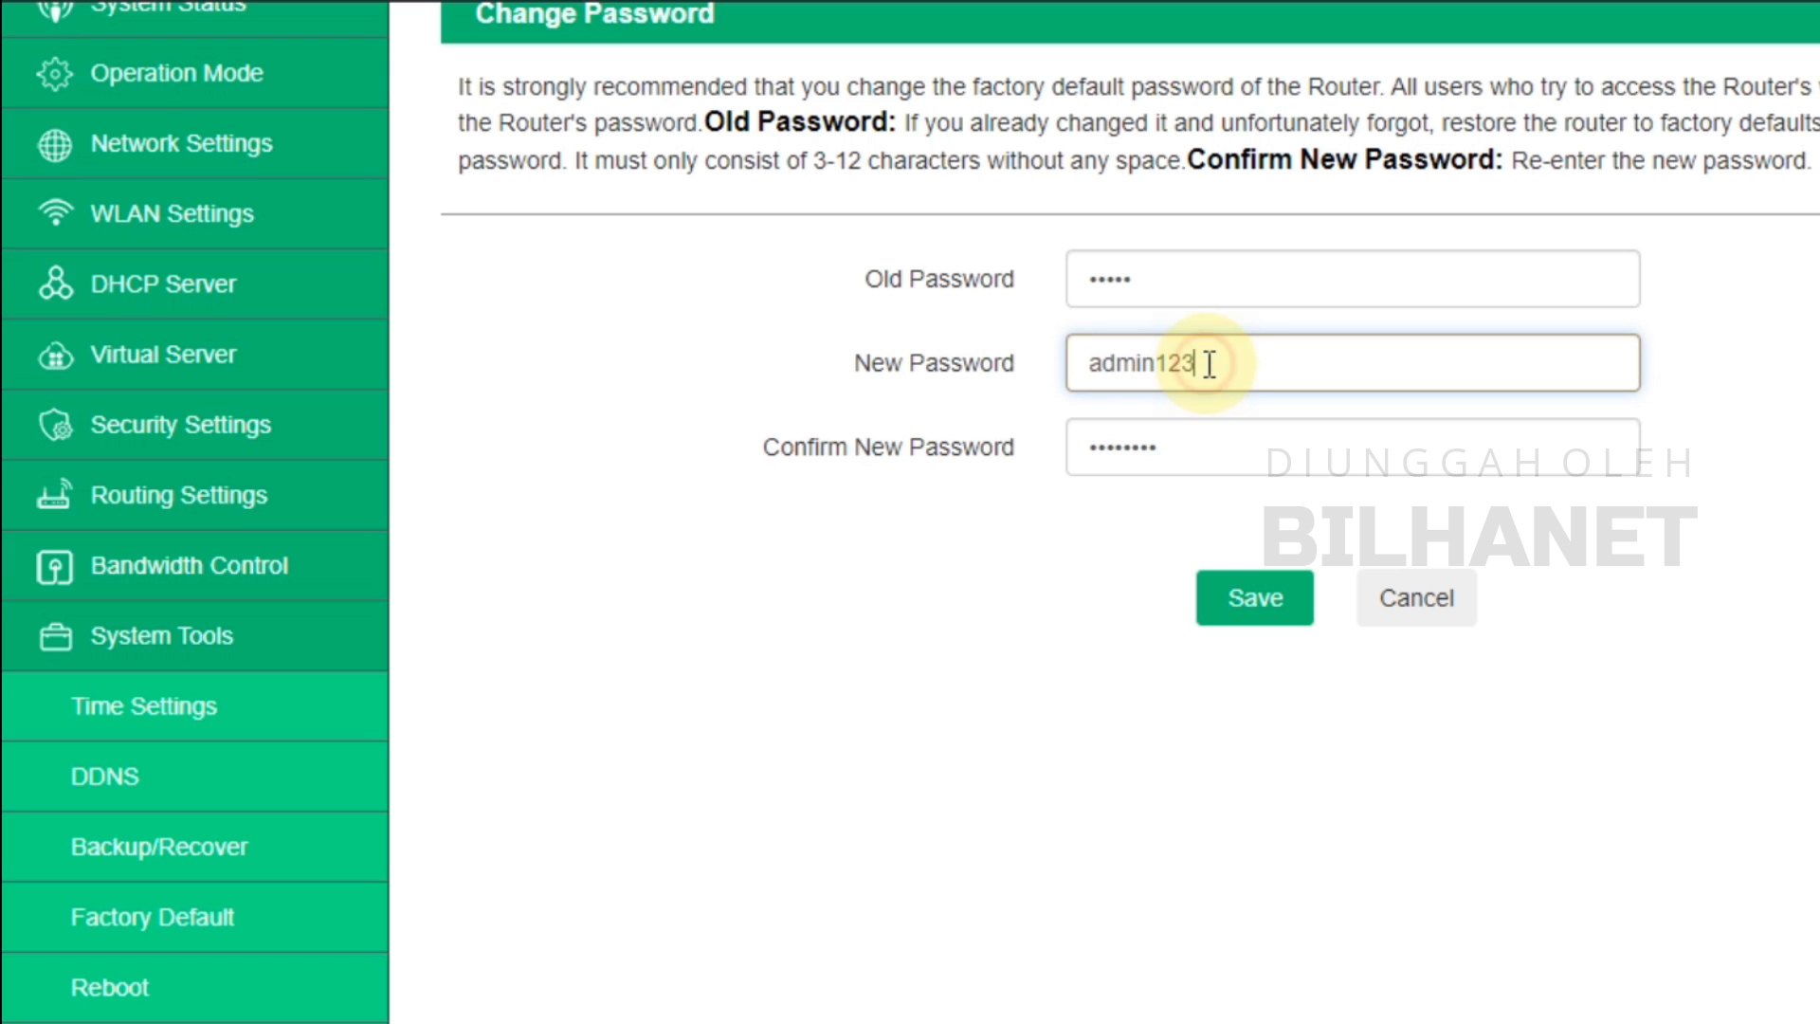
click(1232, 603)
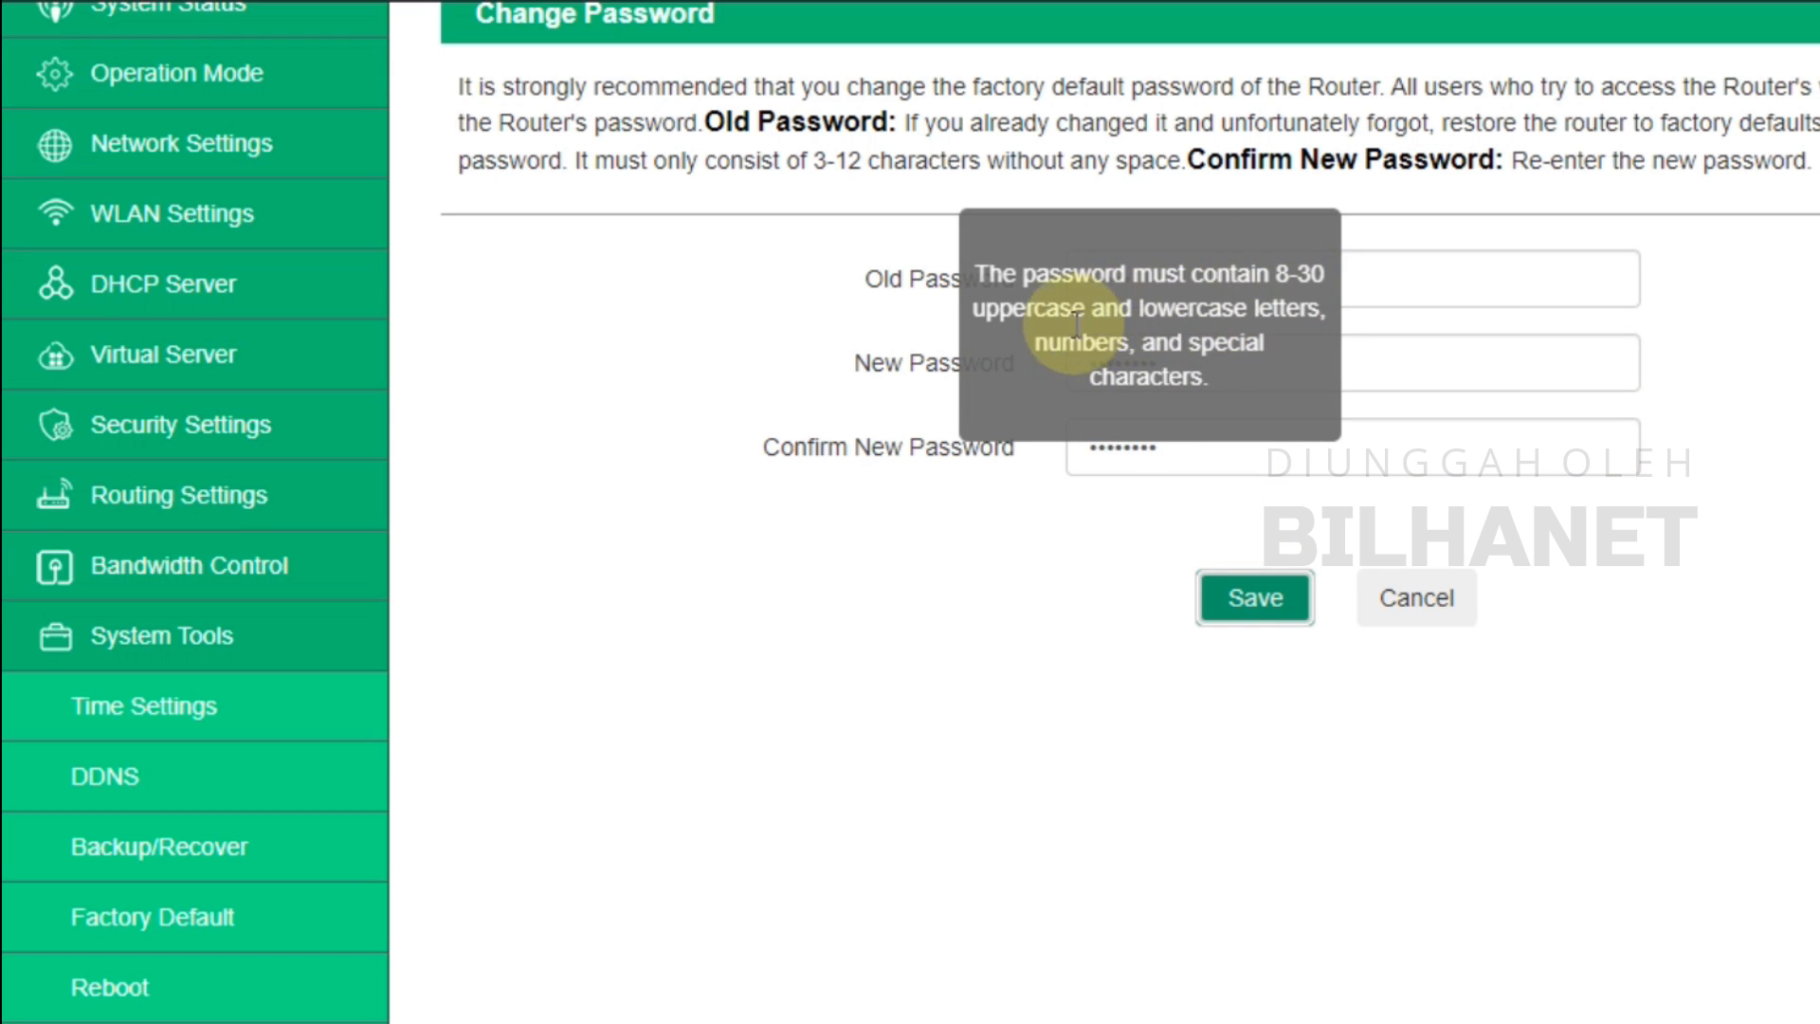
Add a special character to the new and confirmation passwords and save, reaching the login page
click(1230, 360)
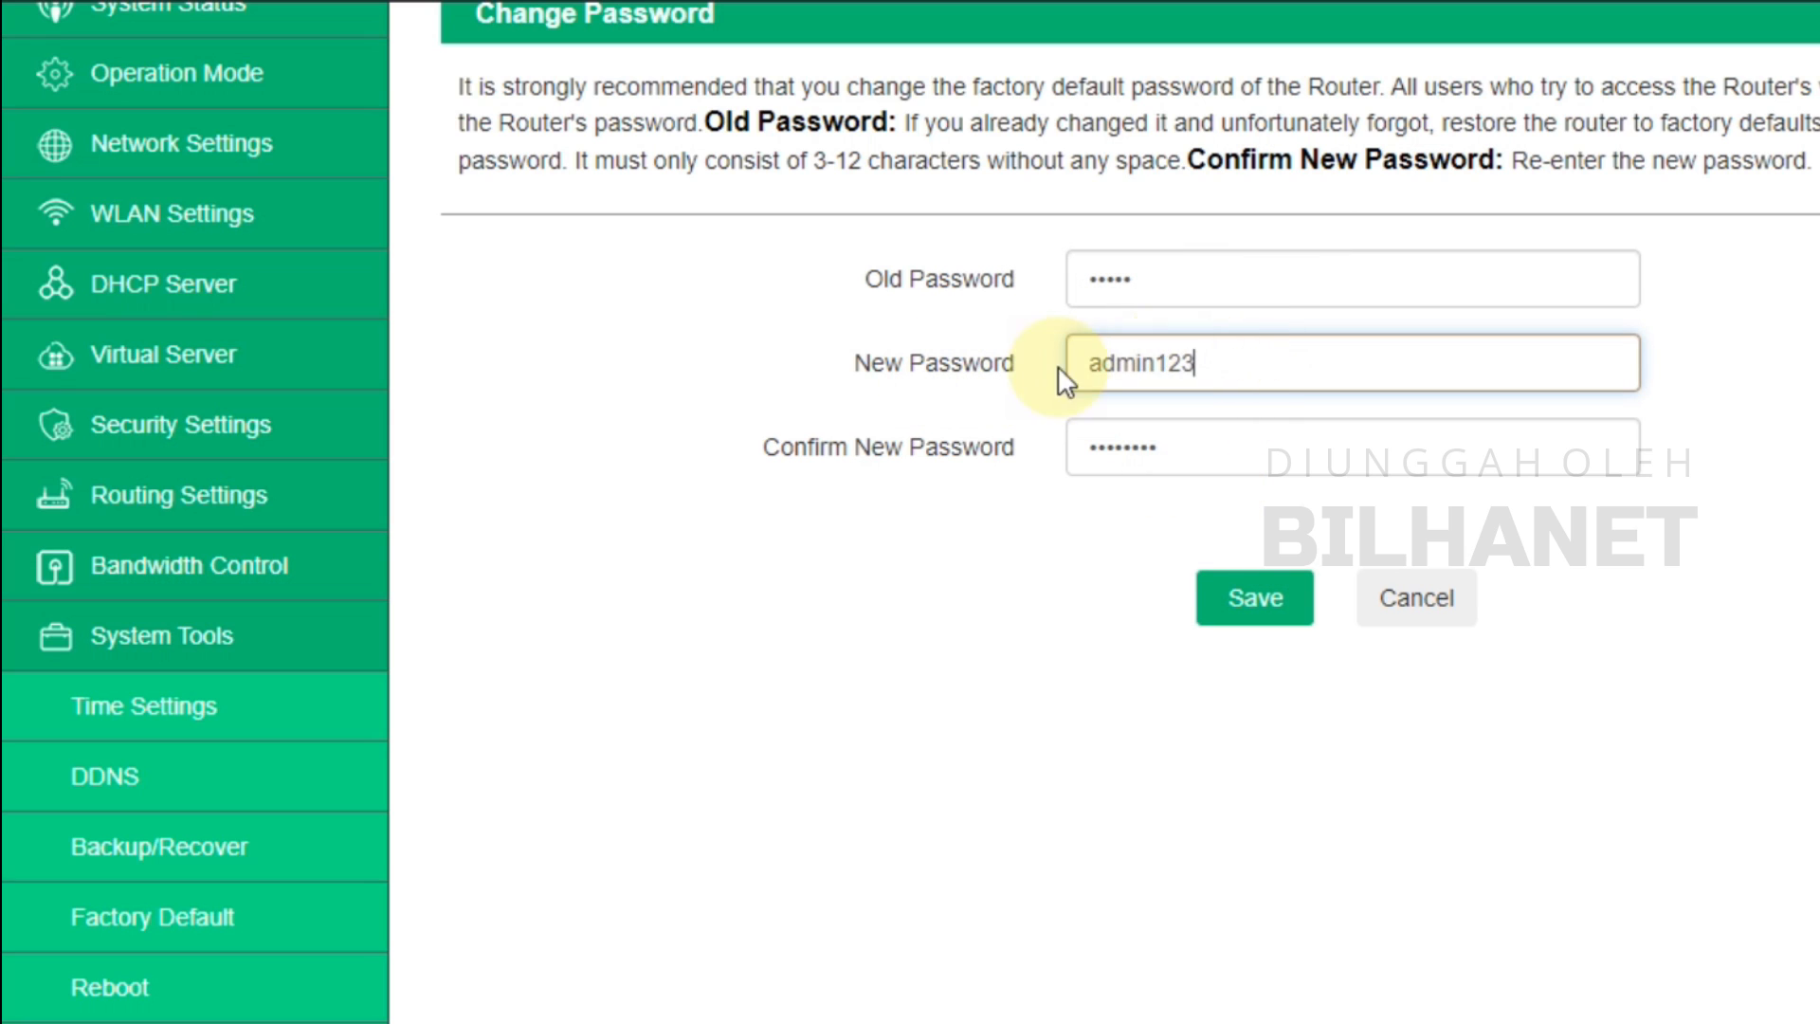
click(1158, 363)
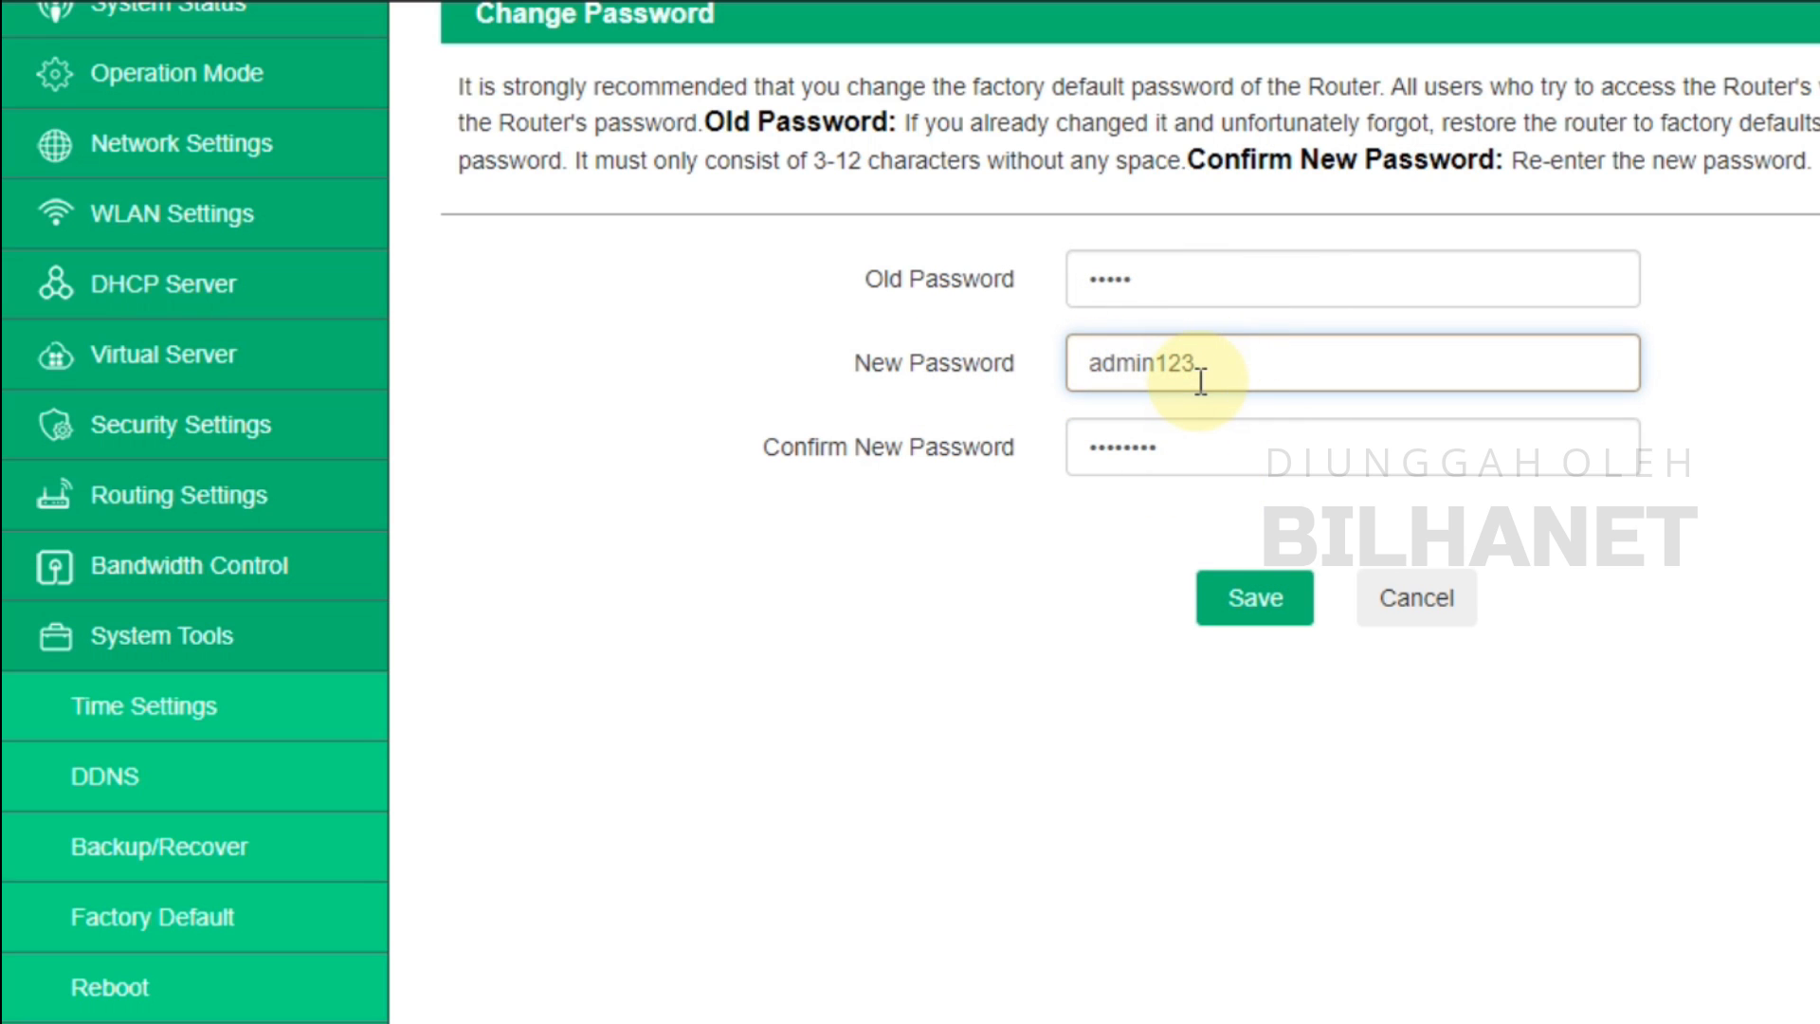
click(1178, 462)
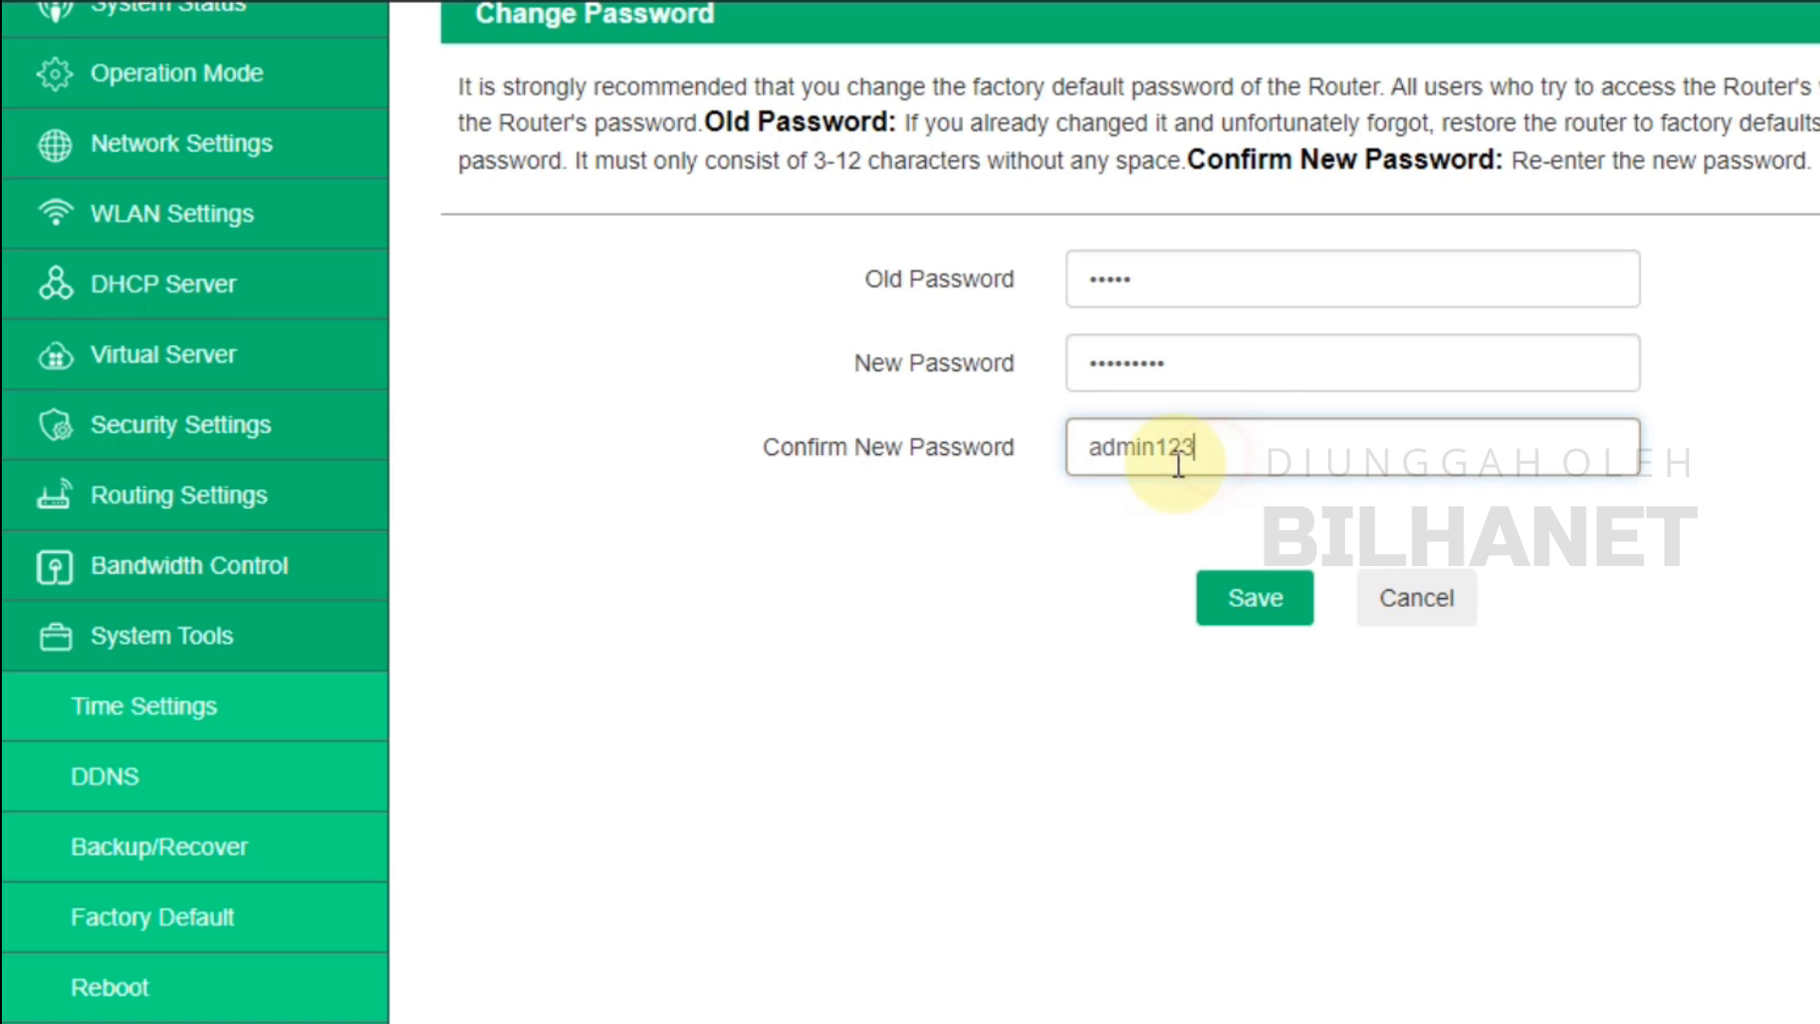
text(@)
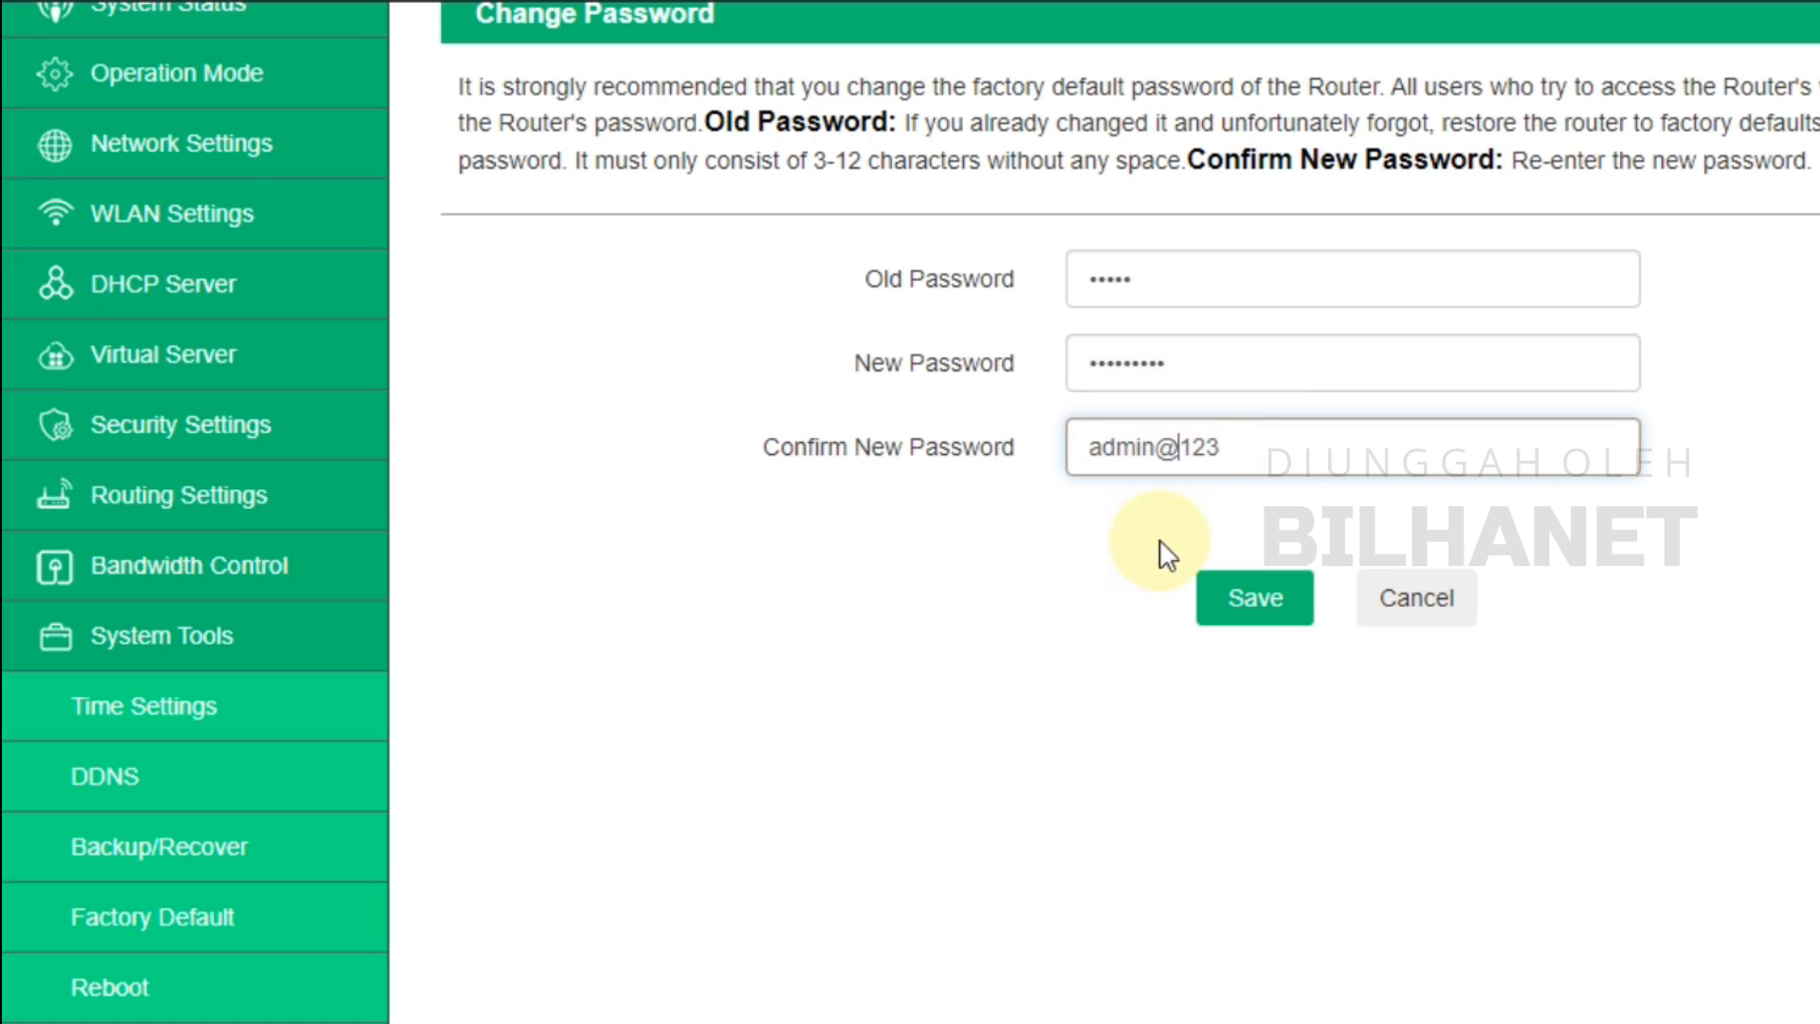
click(1253, 608)
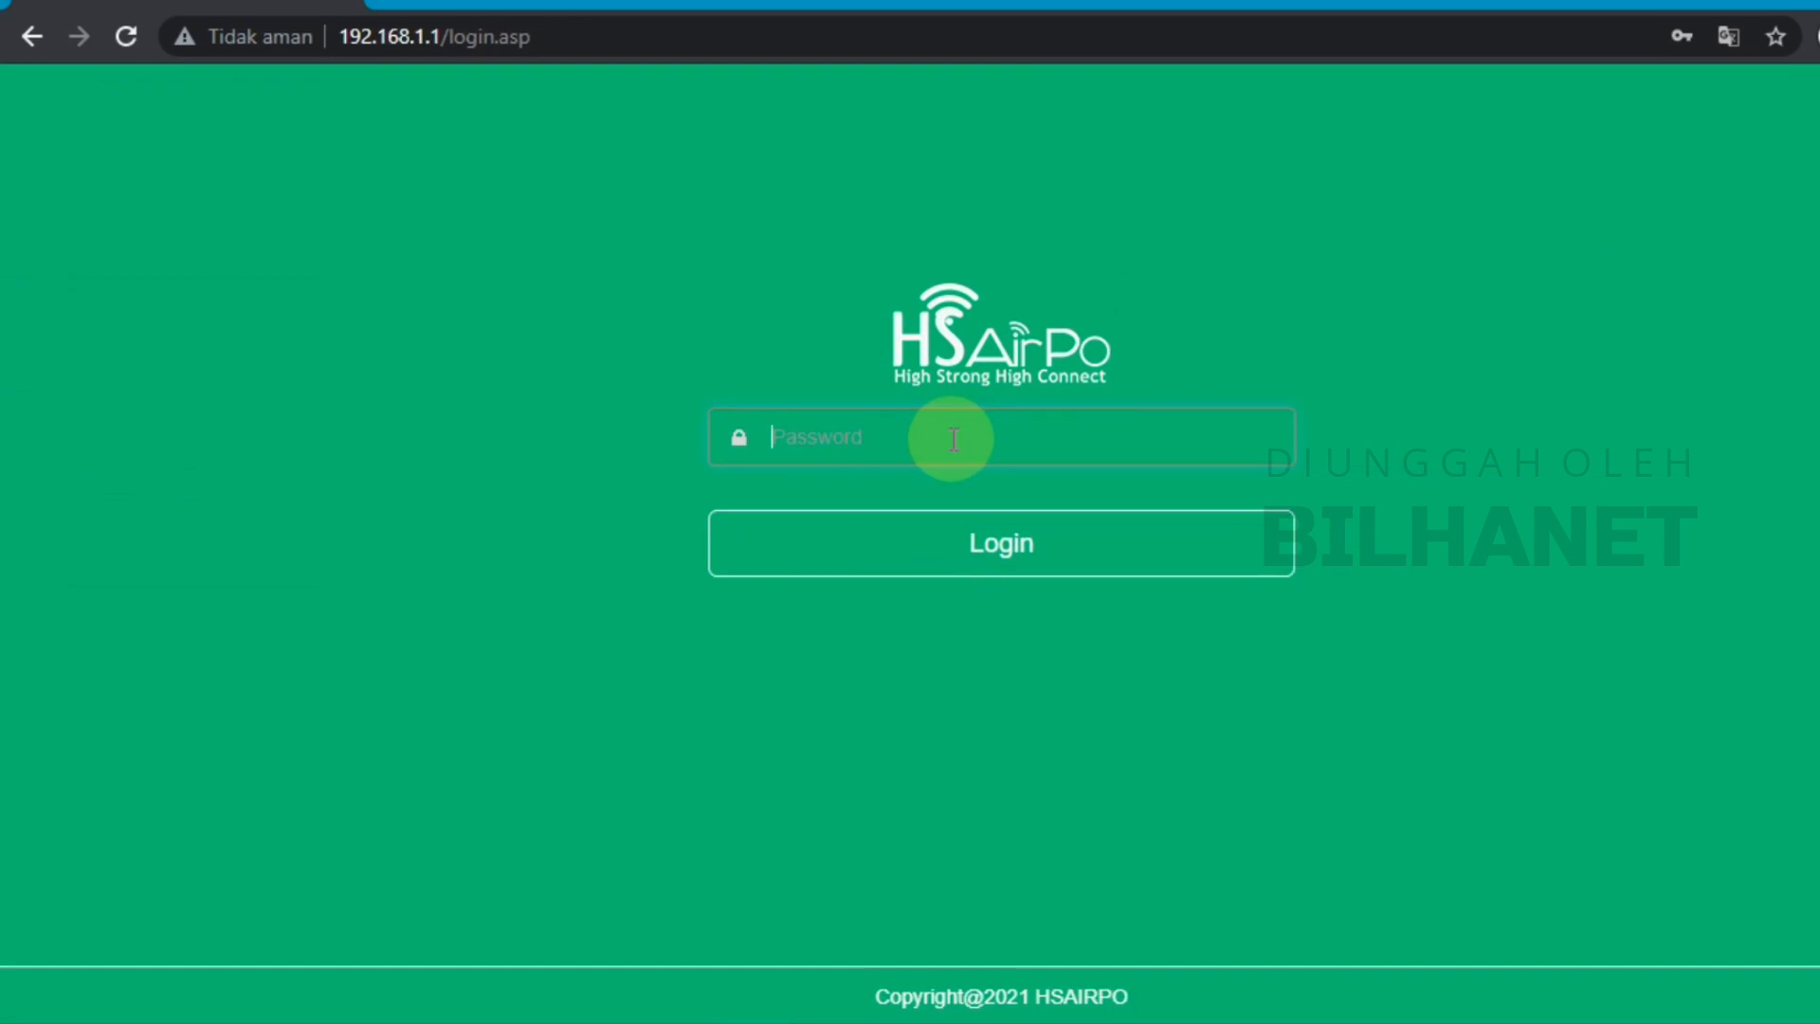
click(954, 439)
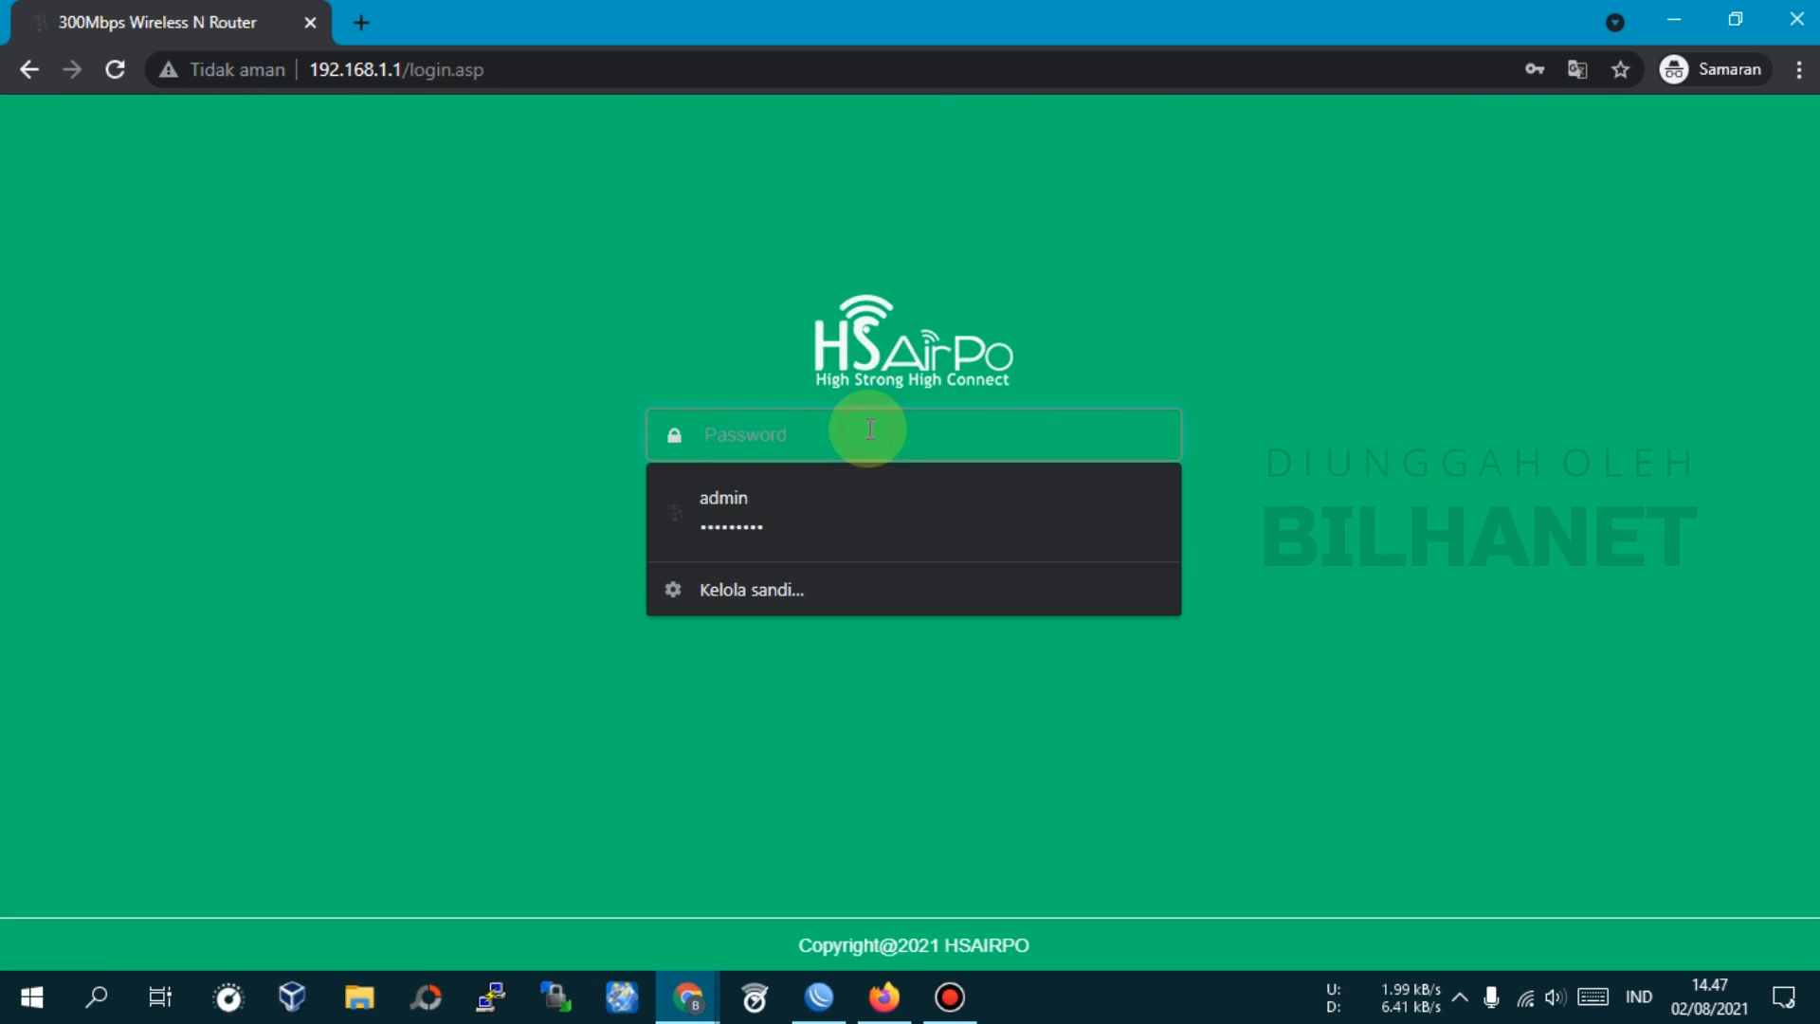
Log in with the old admin password, get 'Login fail!', and re-enter the password
text(adm)
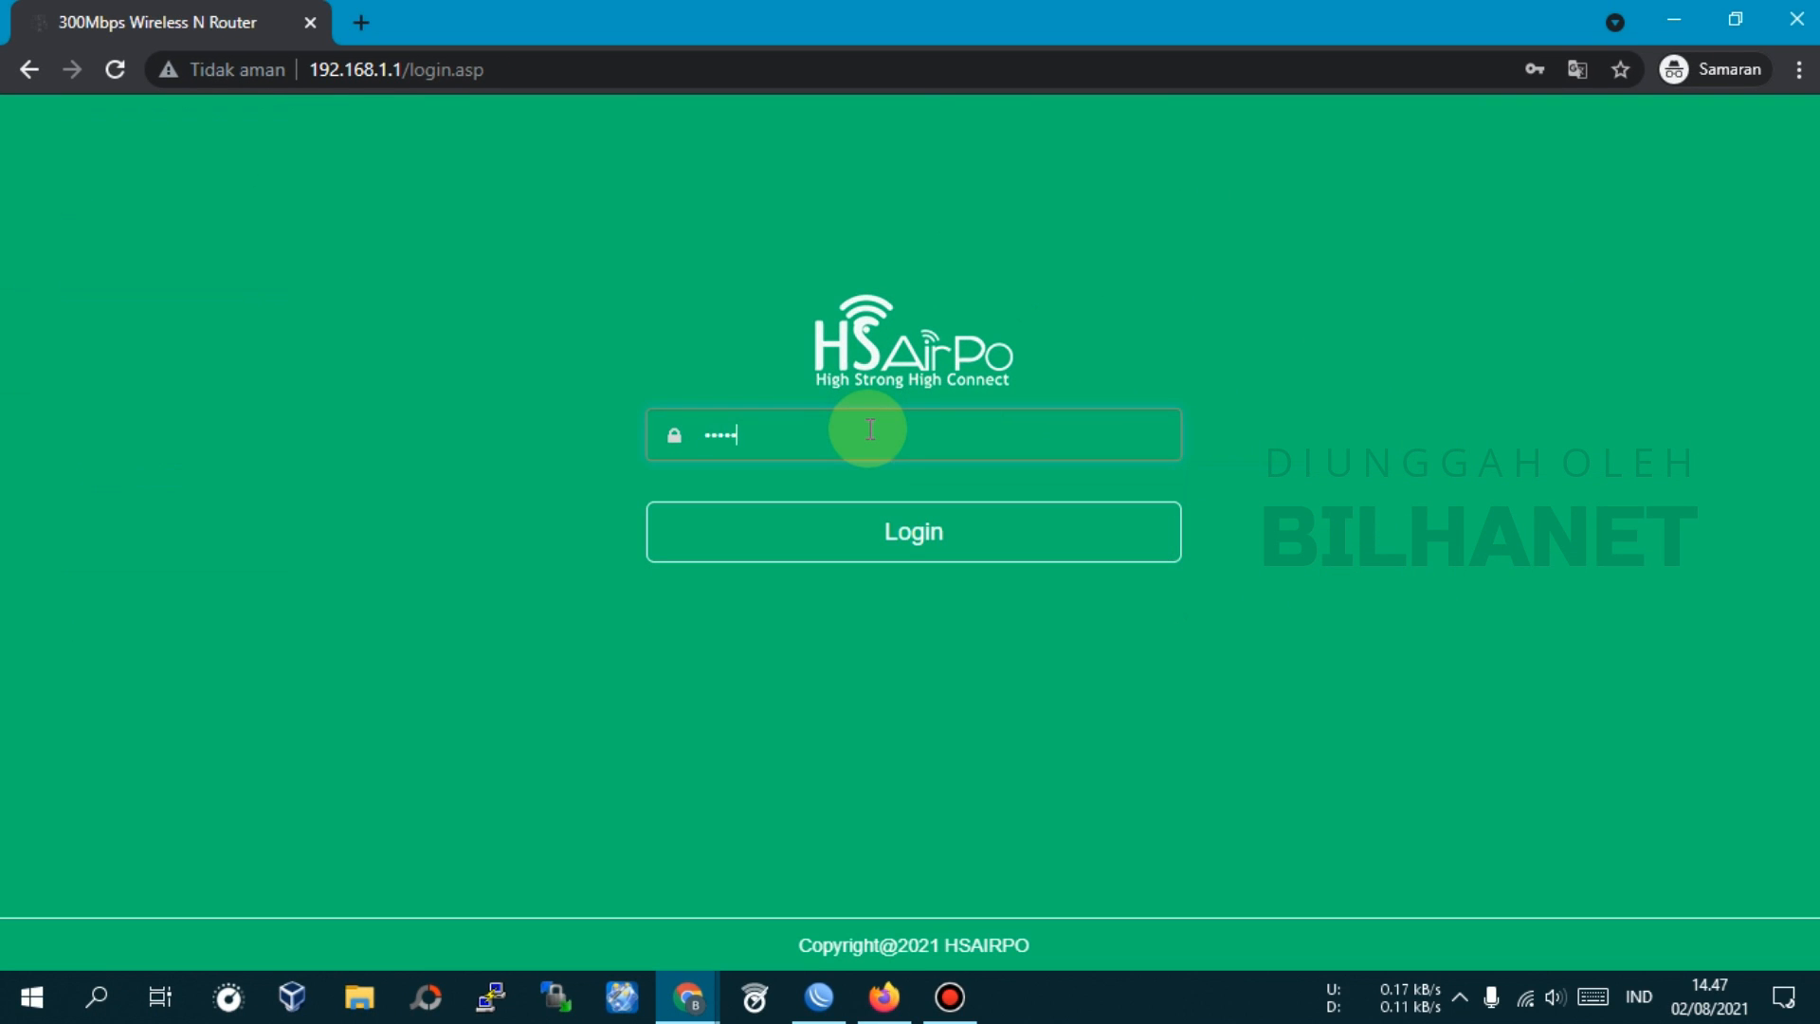
text(in)
click(919, 526)
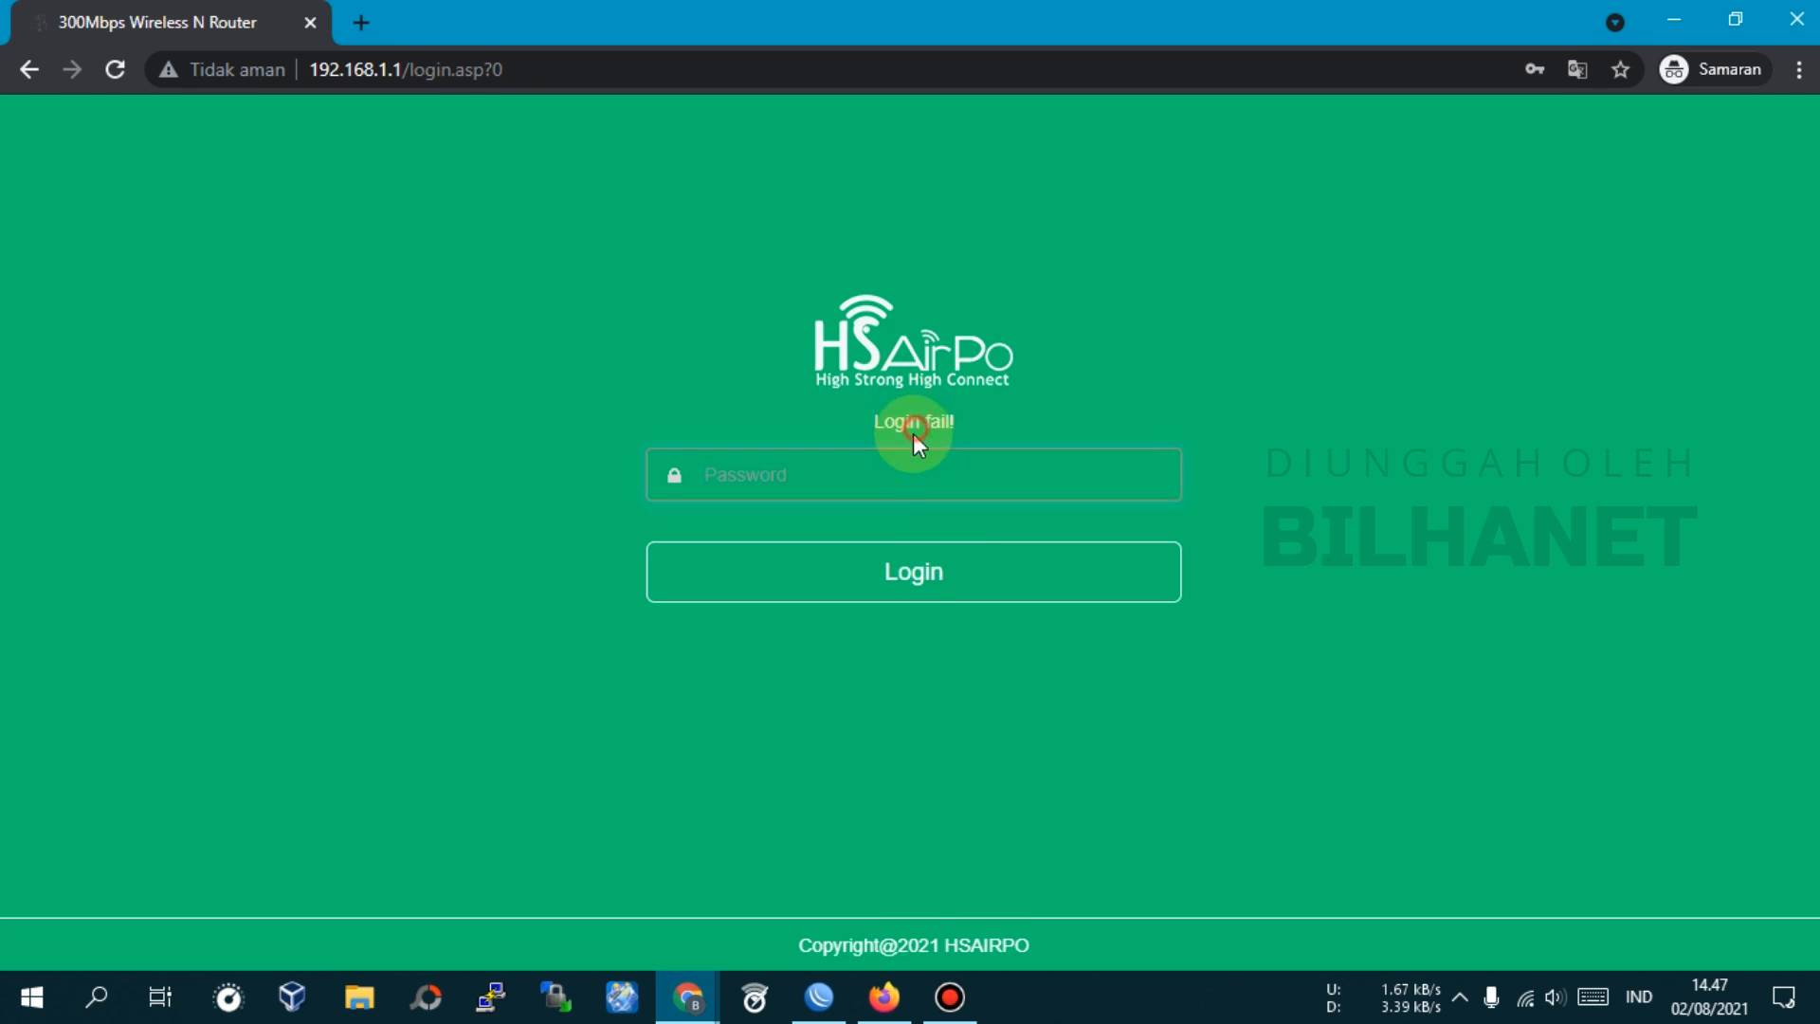
click(839, 476)
text(admin)
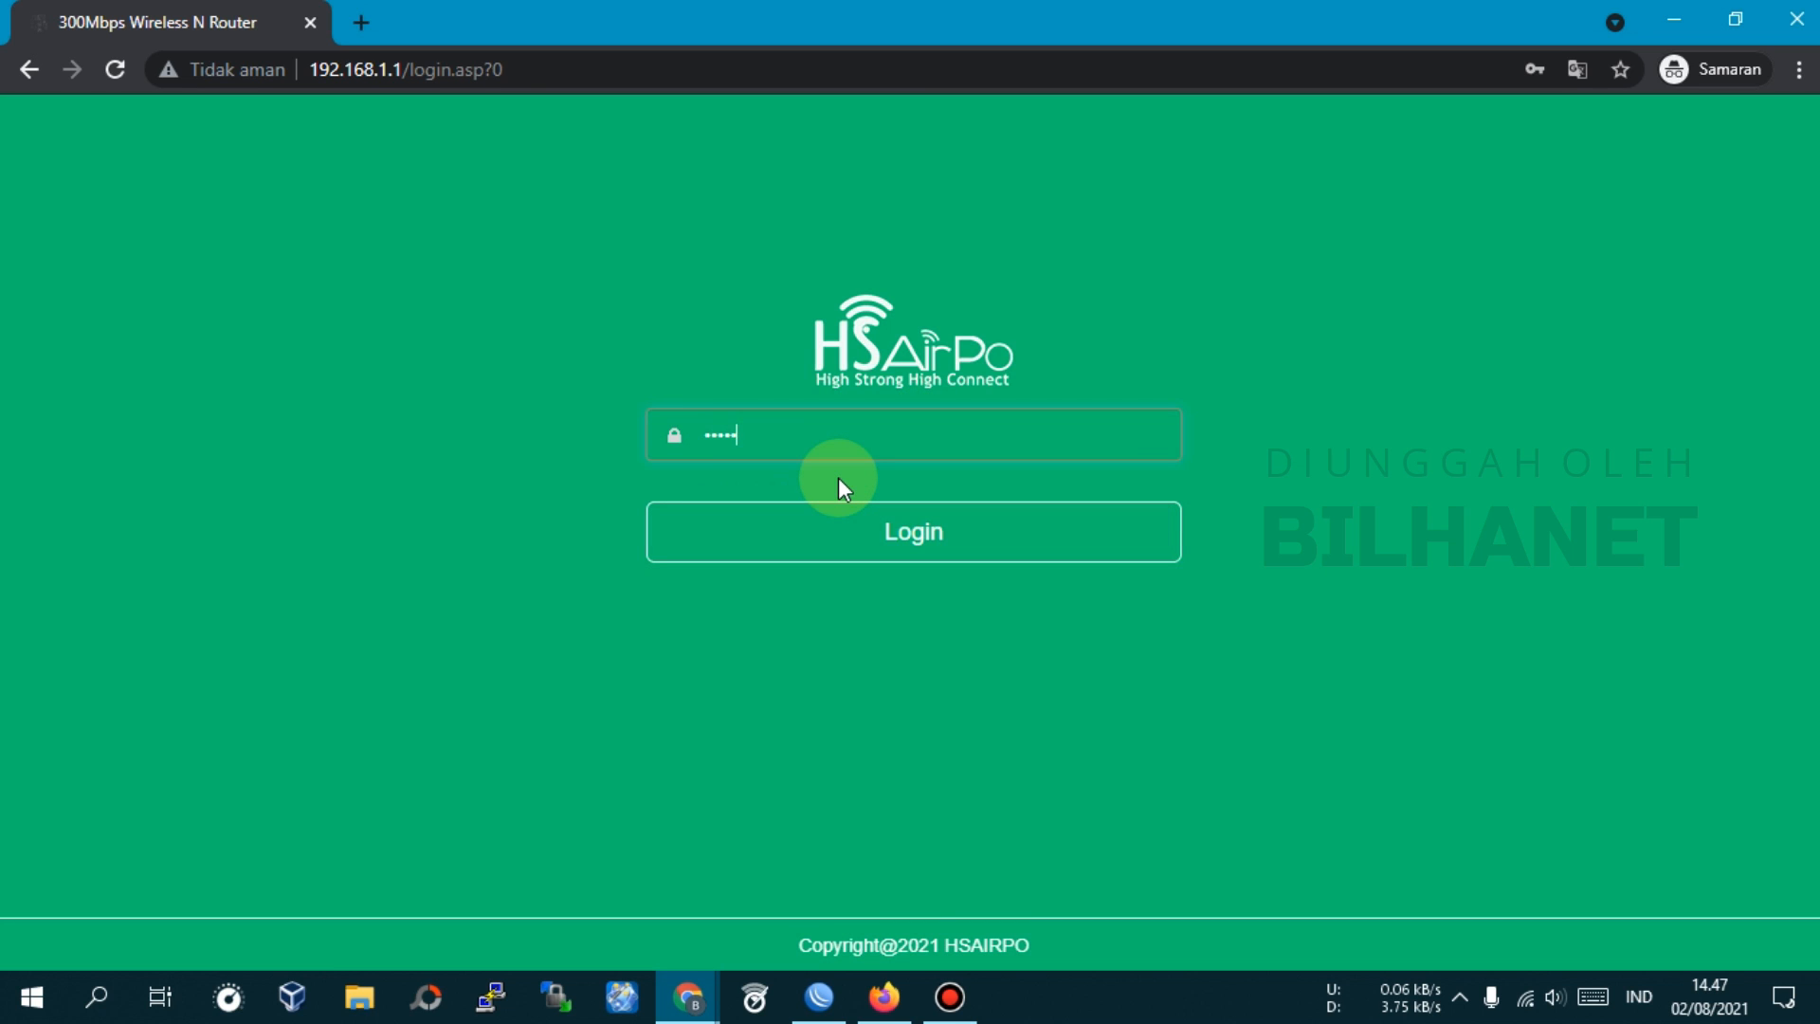
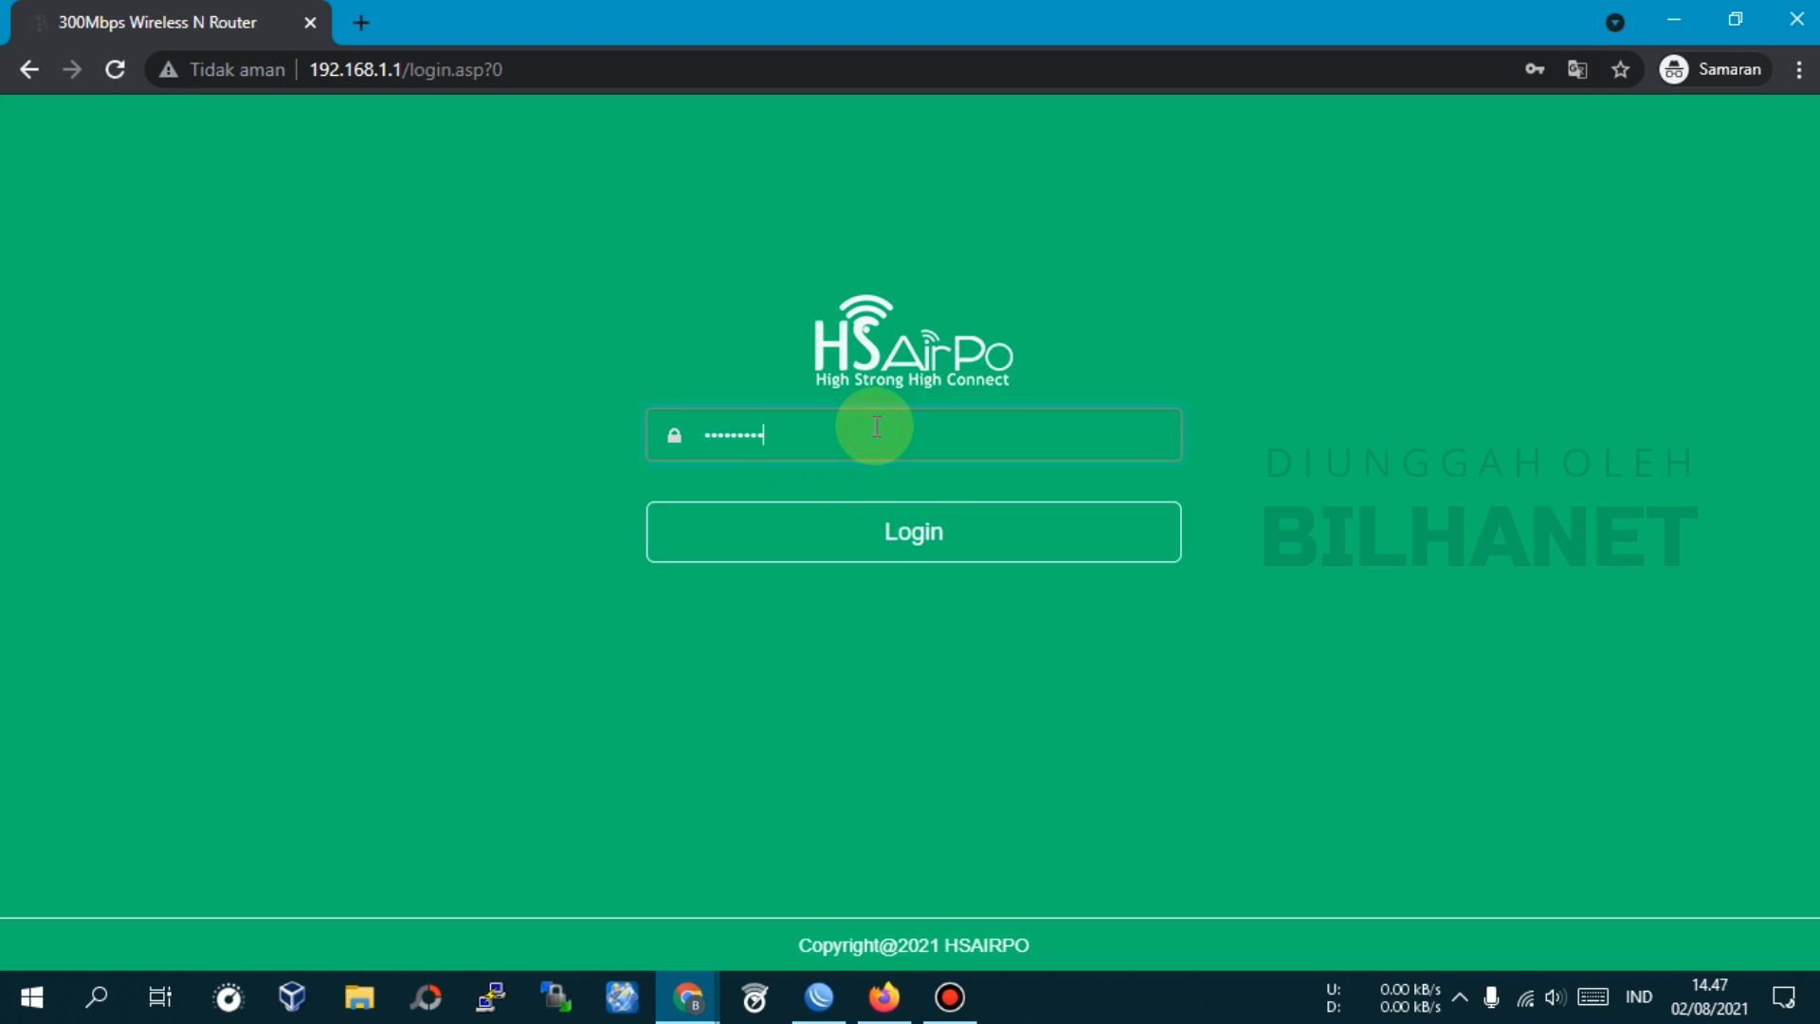
Log back into the router admin and open the System Tools > Change Password page
click(930, 555)
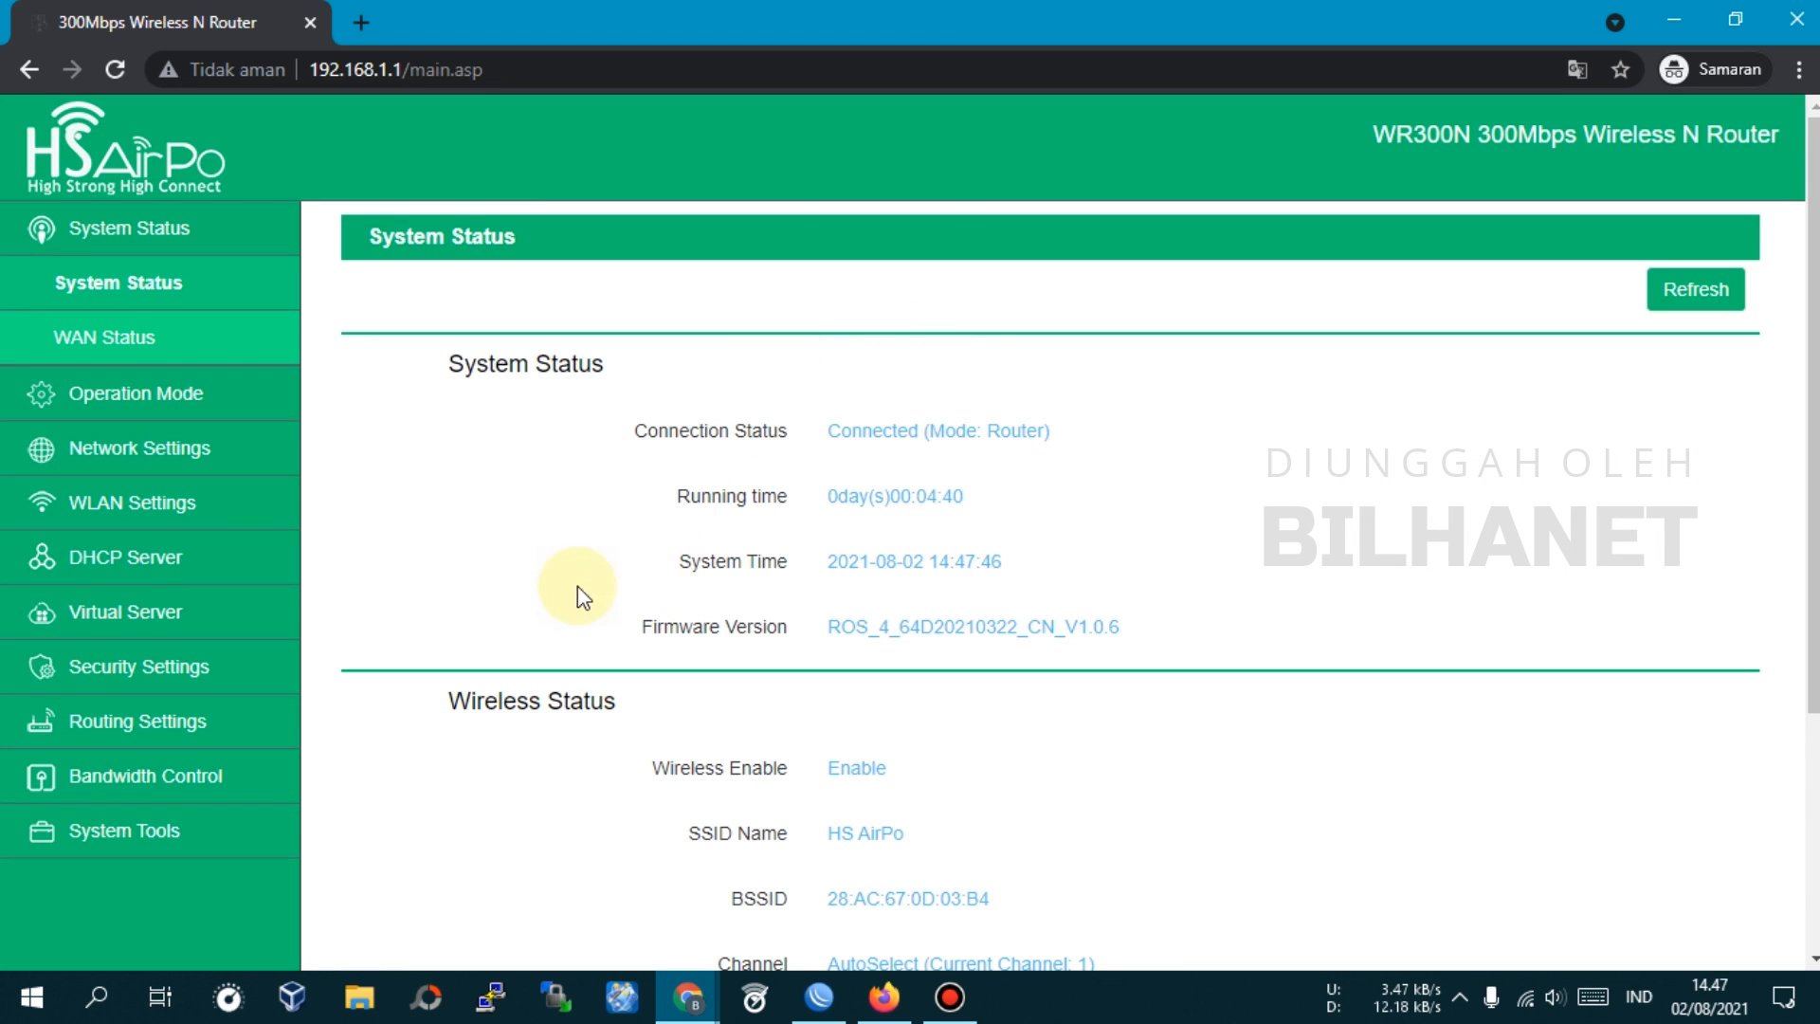
click(102, 829)
scroll(315, 742, down, 4)
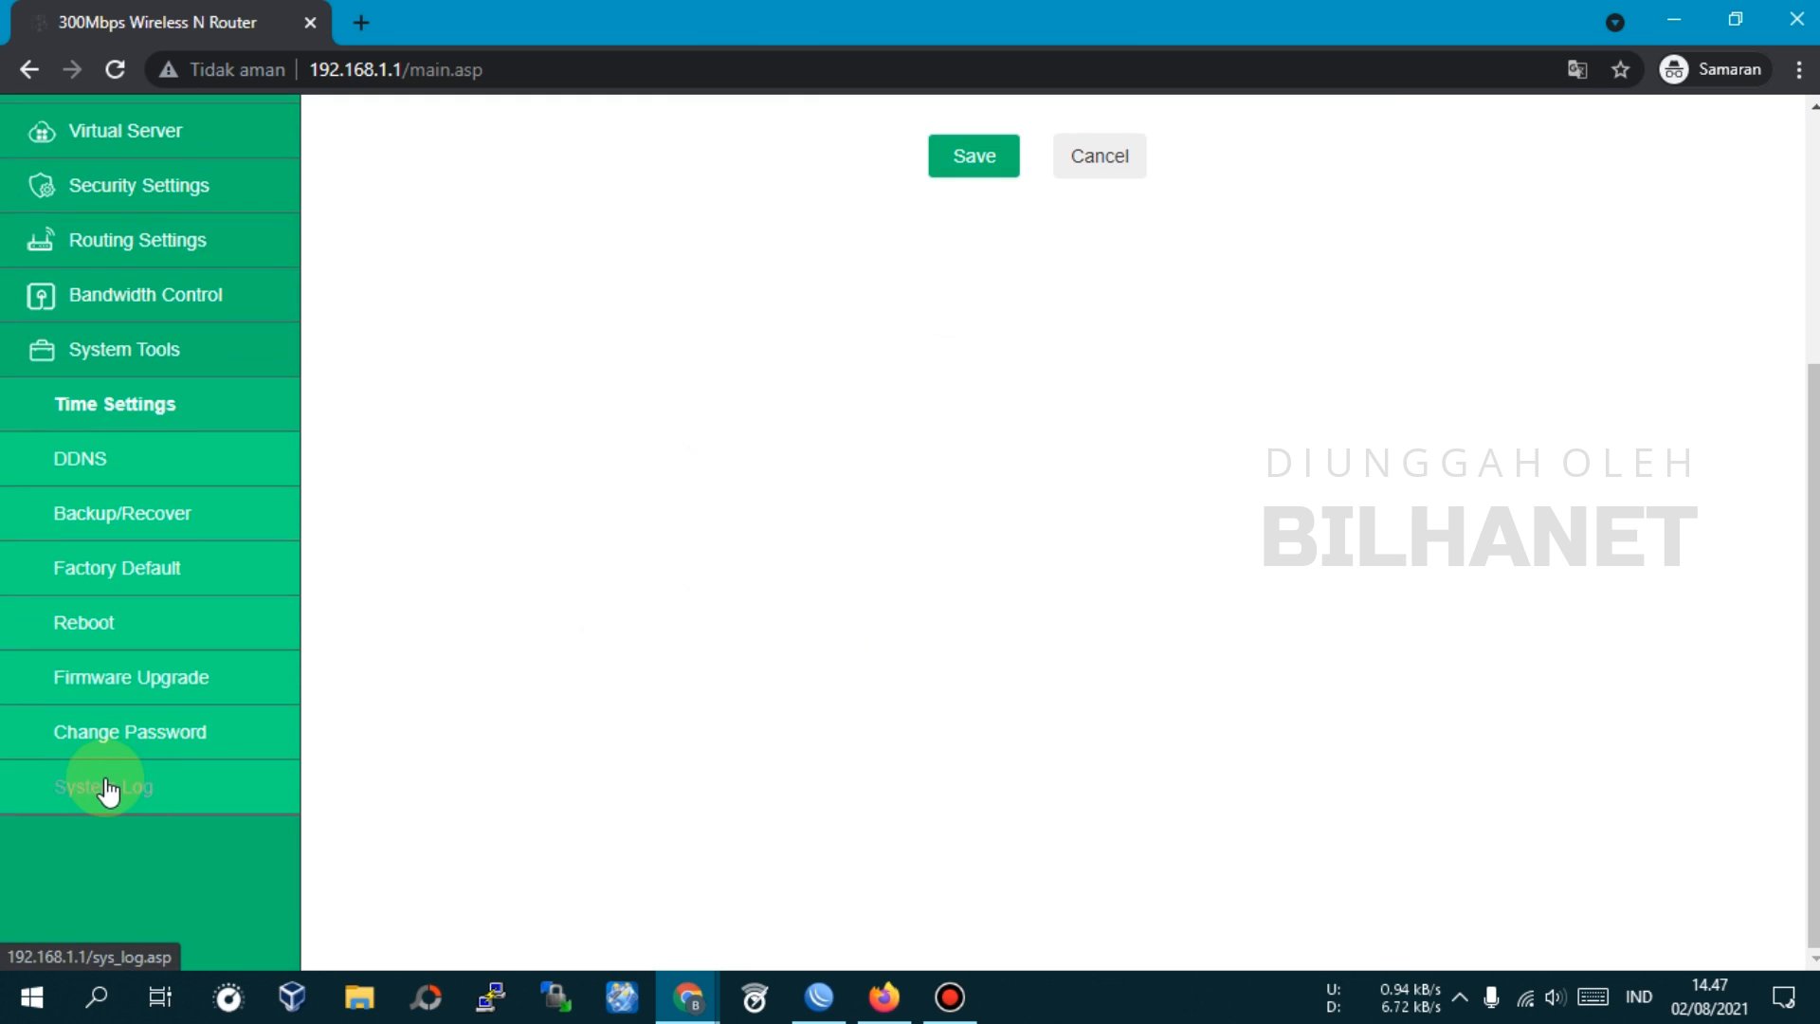
click(155, 741)
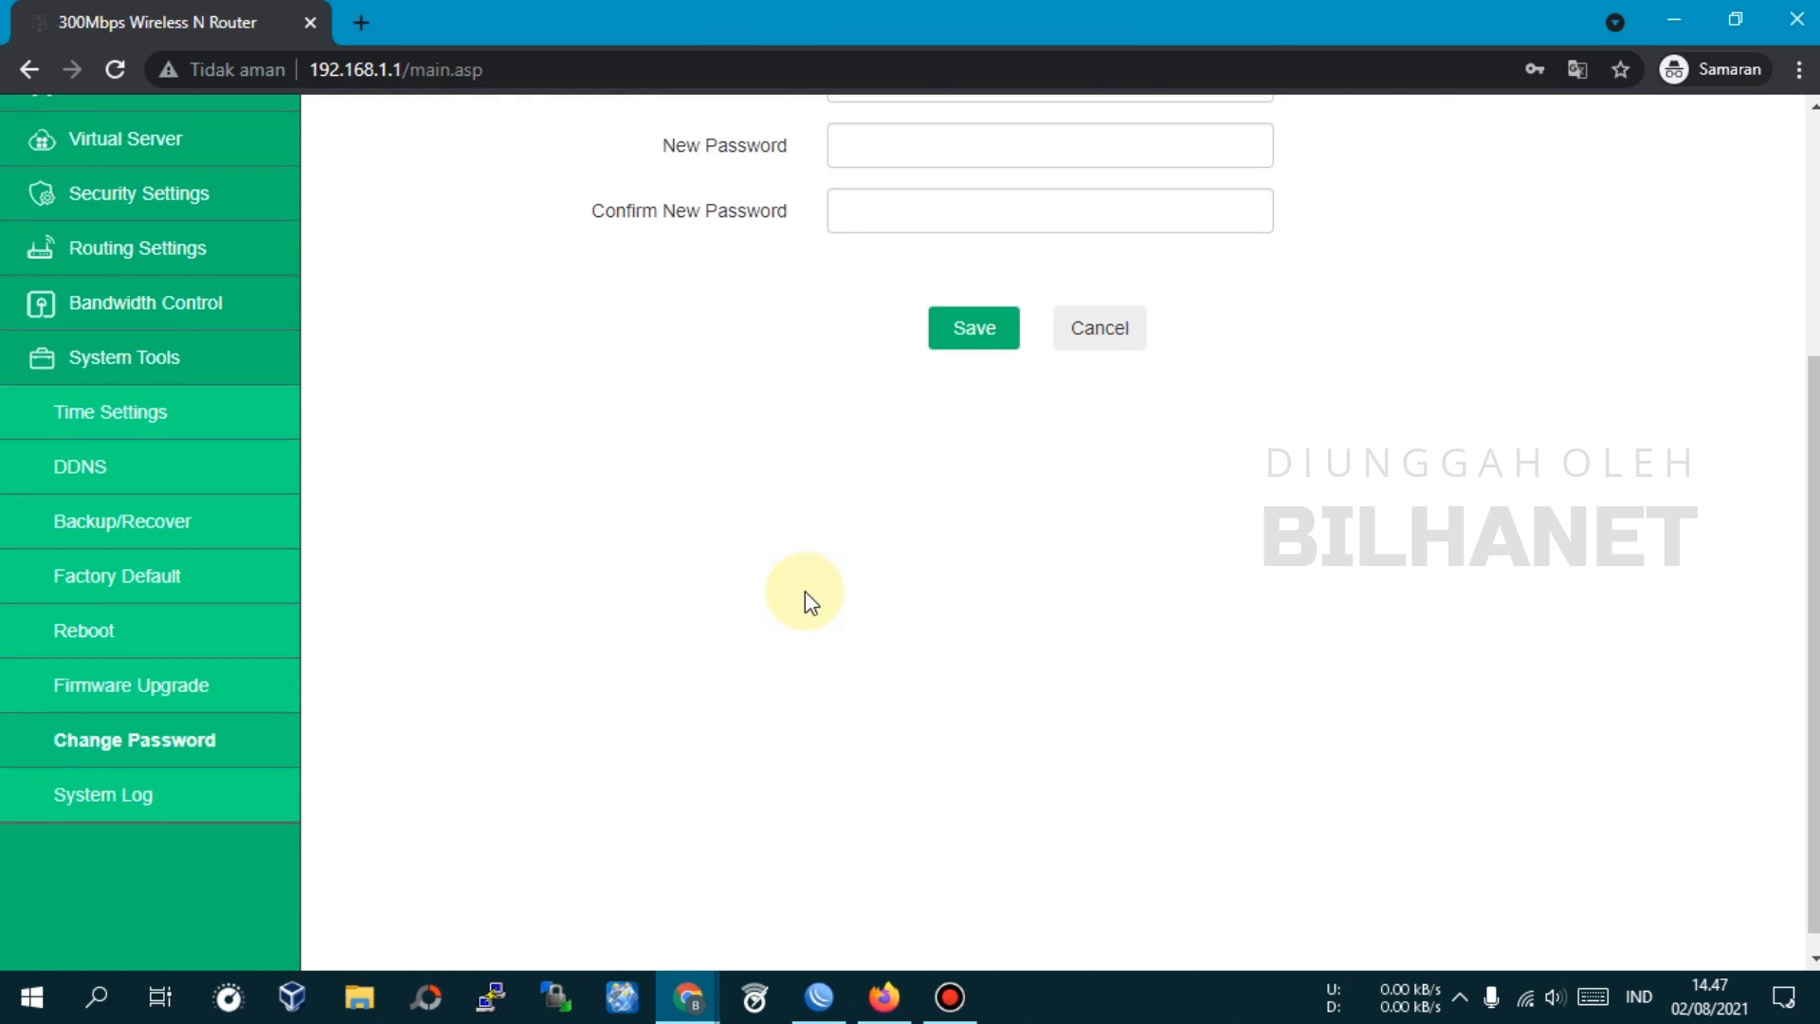
scroll(805, 592, up, 2)
Leave the password fields unchanged and go to System Status, which shows Connected in Router mode
click(896, 193)
click(663, 367)
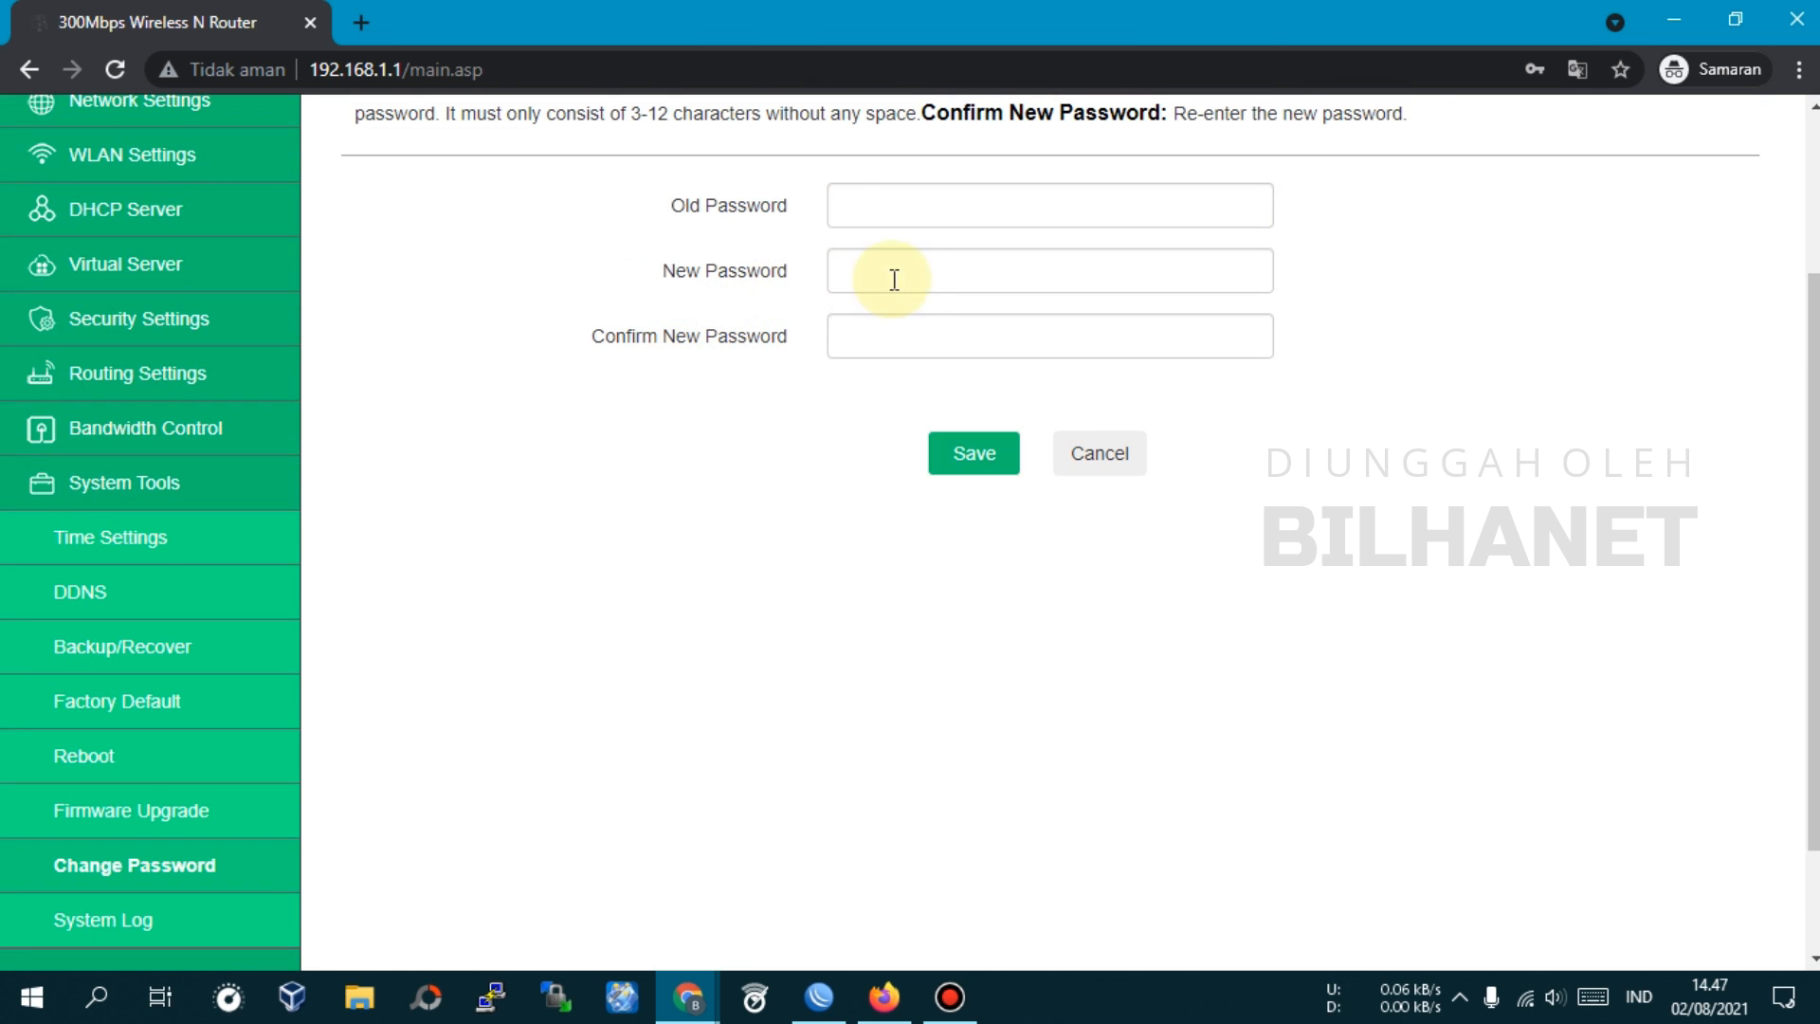
scroll(851, 565, up, 3)
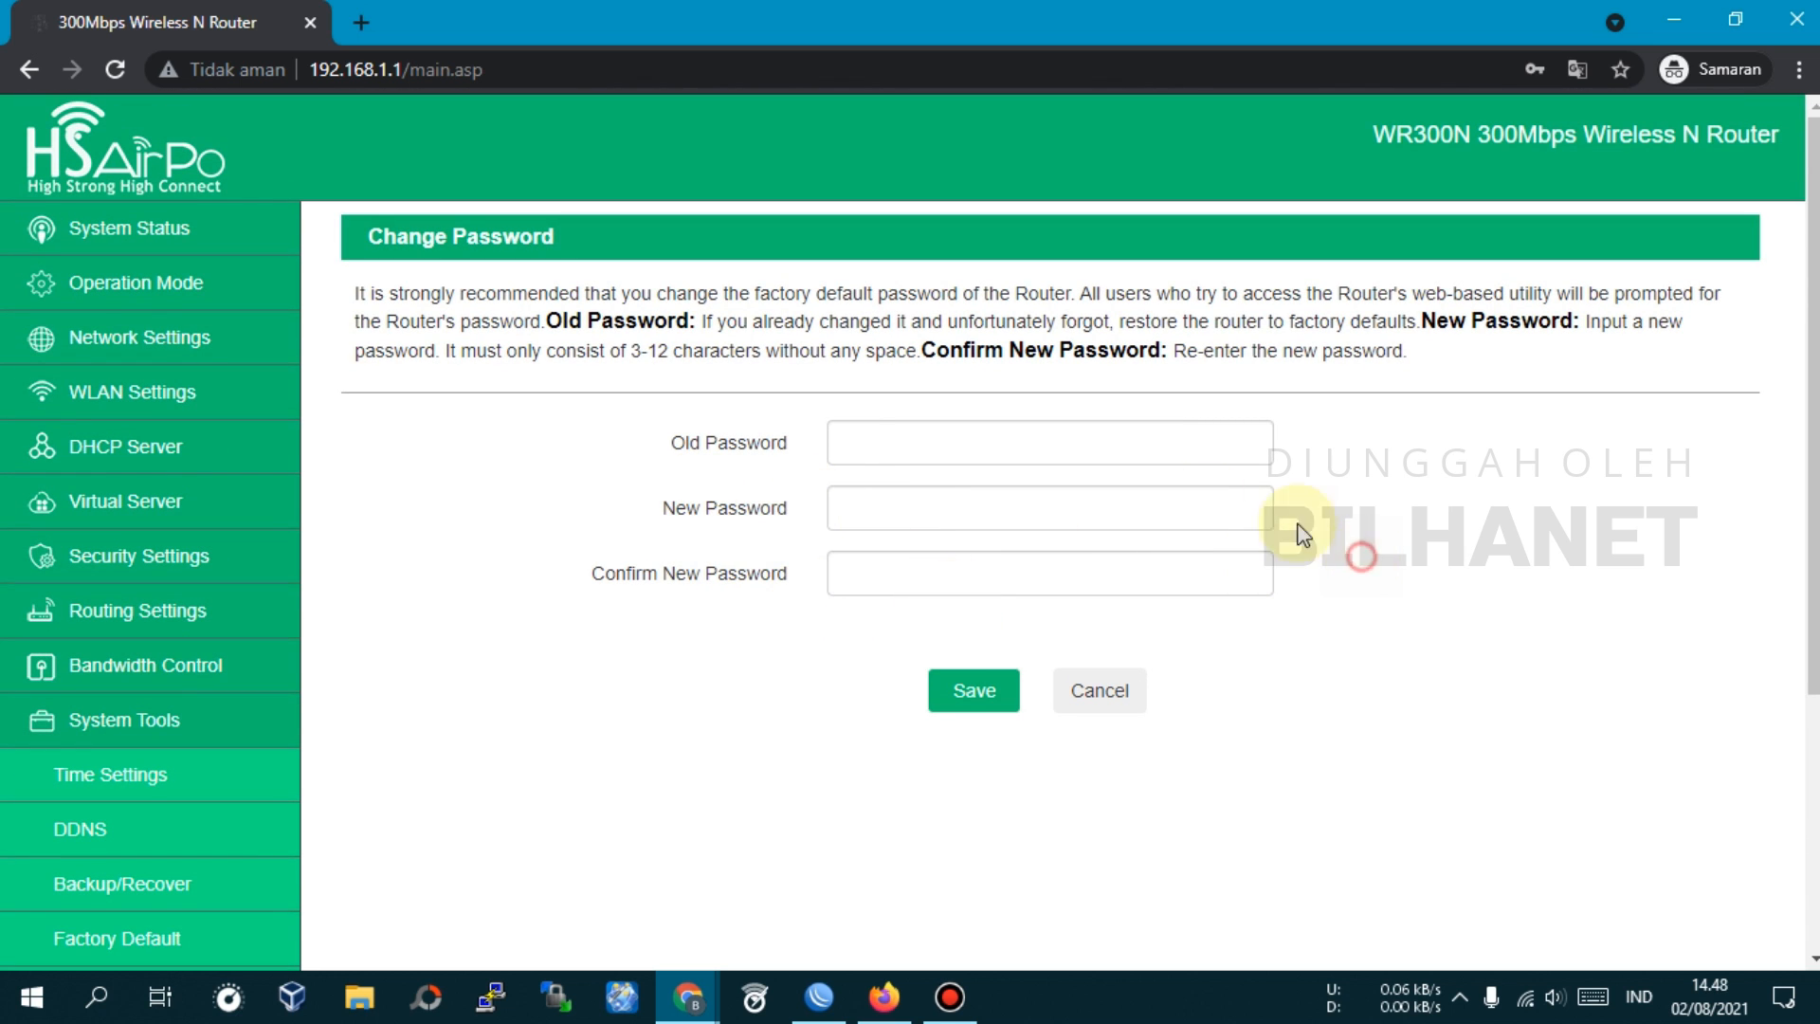
click(182, 233)
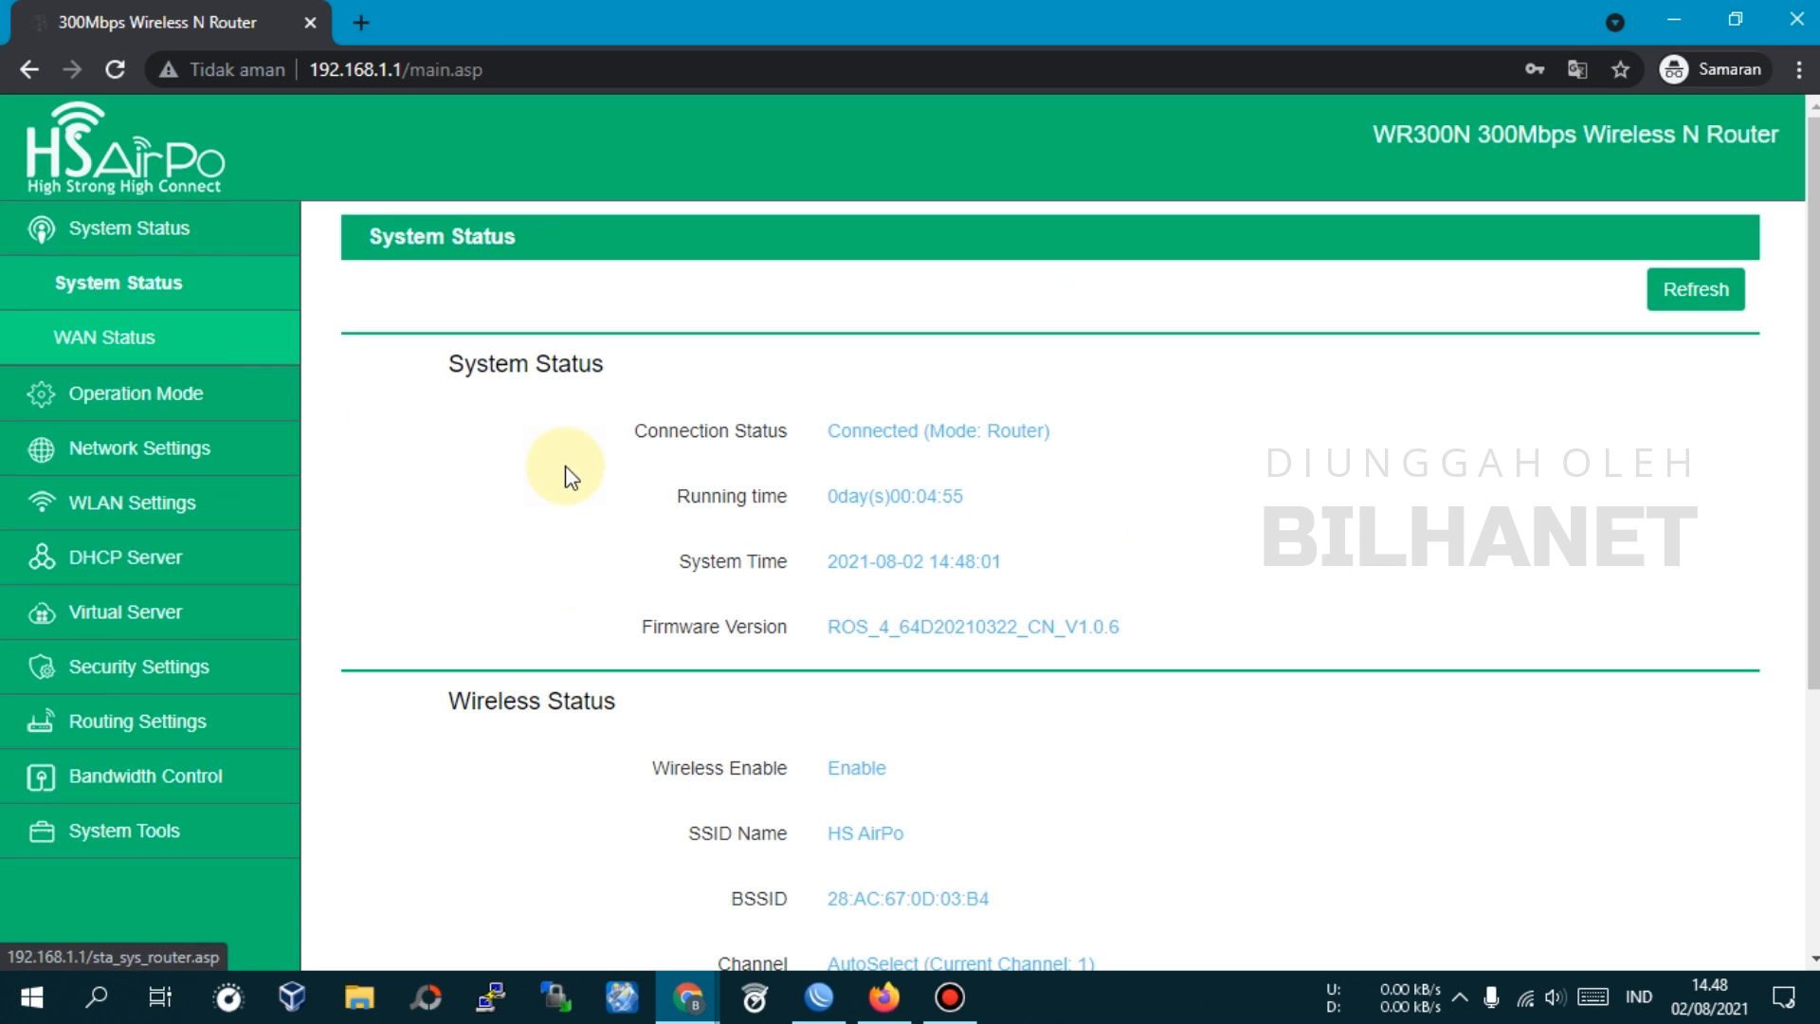
Search Google for 'speedtest' in a new tab and open the Cyberindo Aditama (CBN) Speedtest result
click(358, 41)
text(spee)
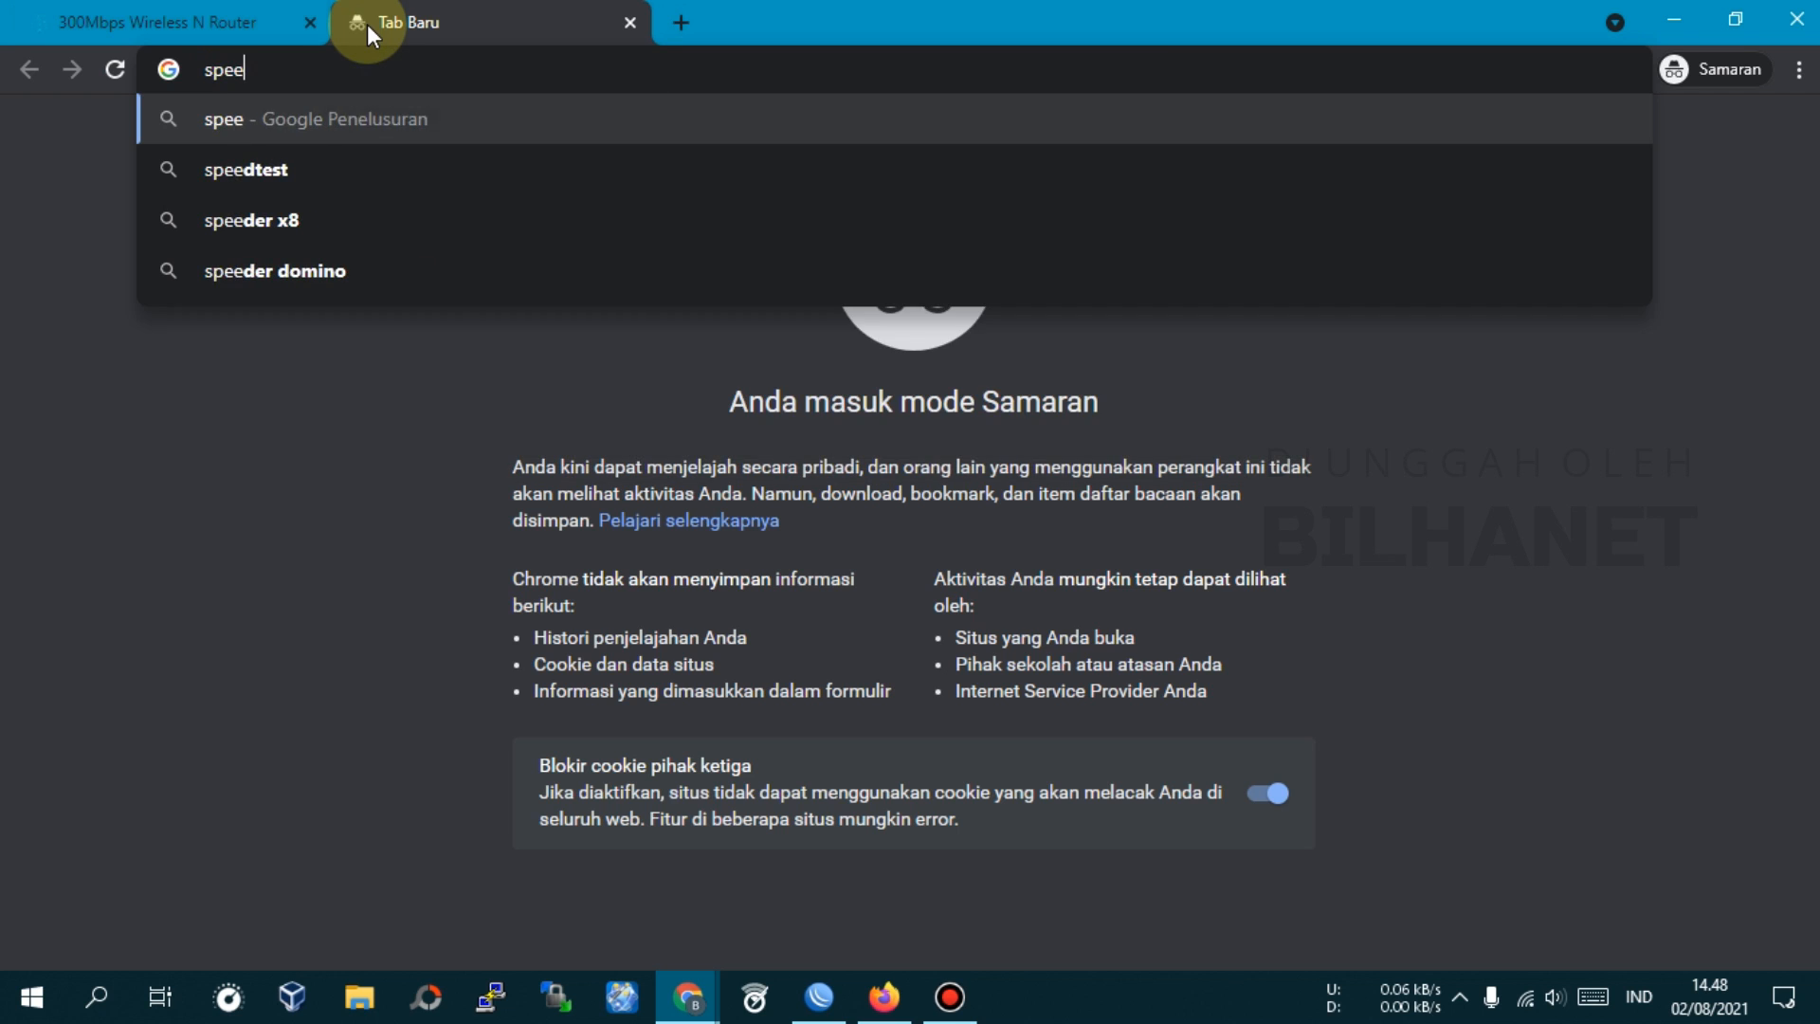
text(dtest)
key(Return)
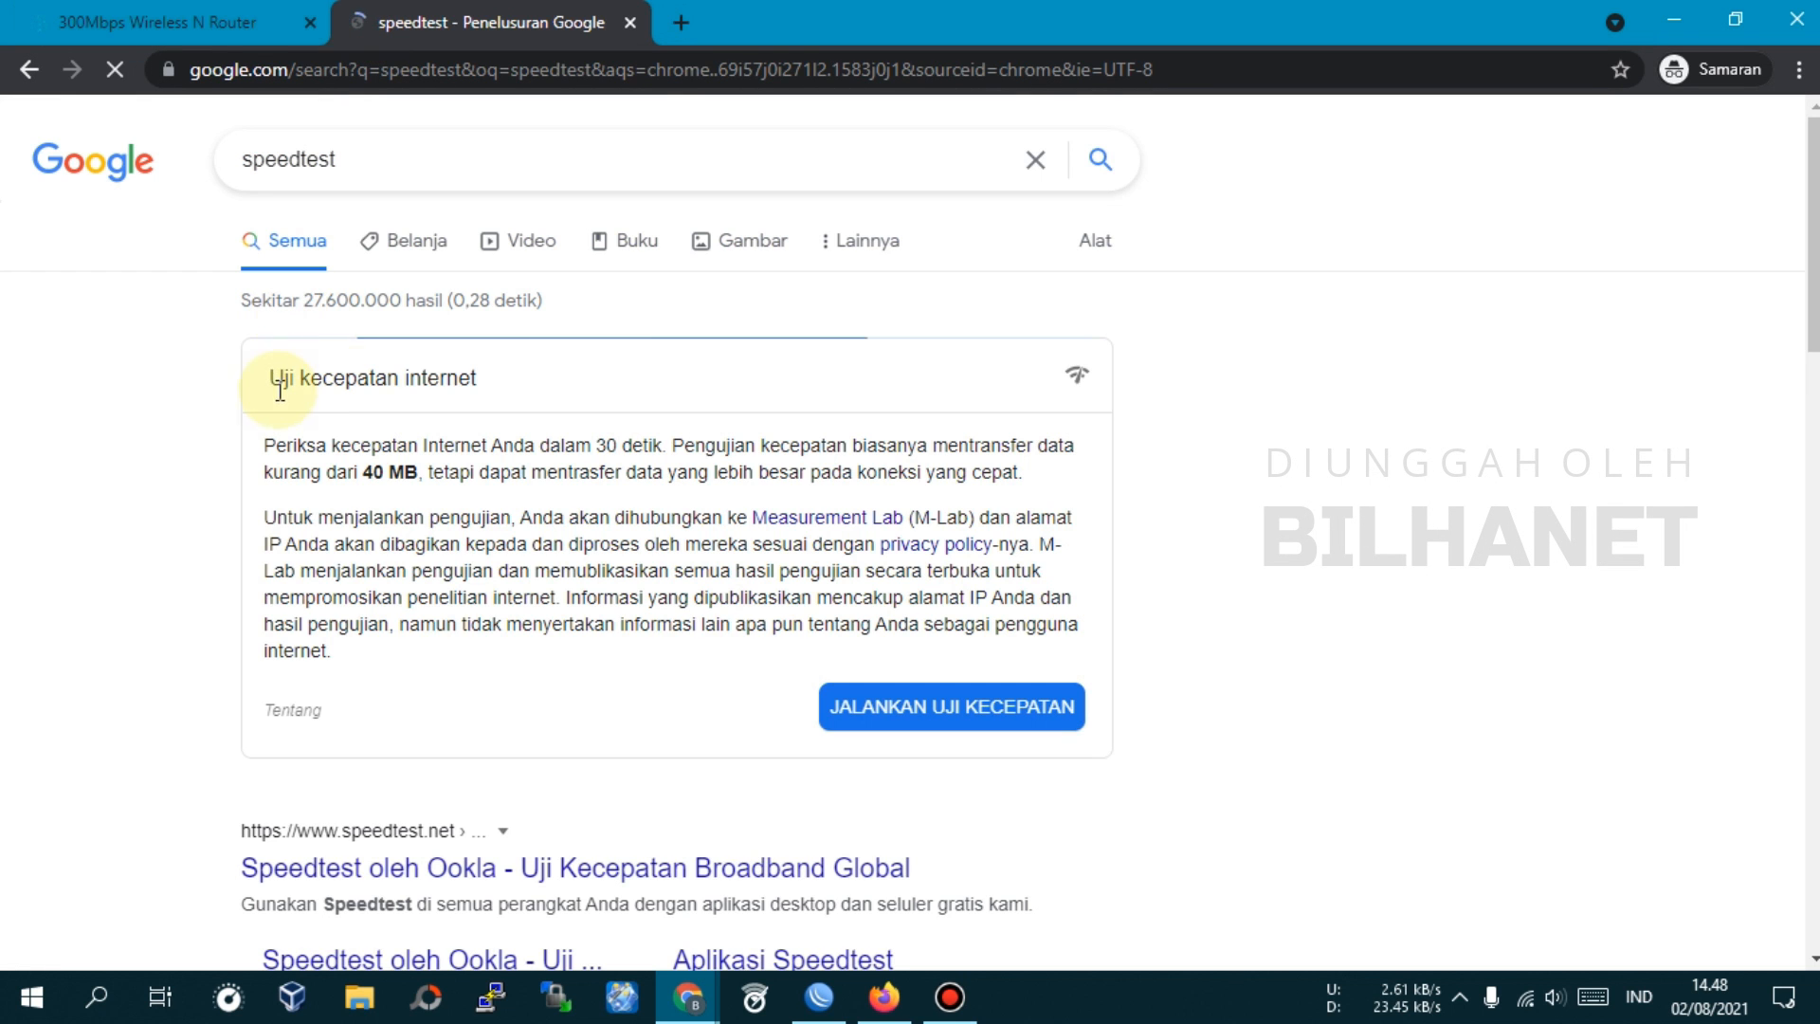
scroll(424, 594, down, 1)
scroll(425, 593, down, 4)
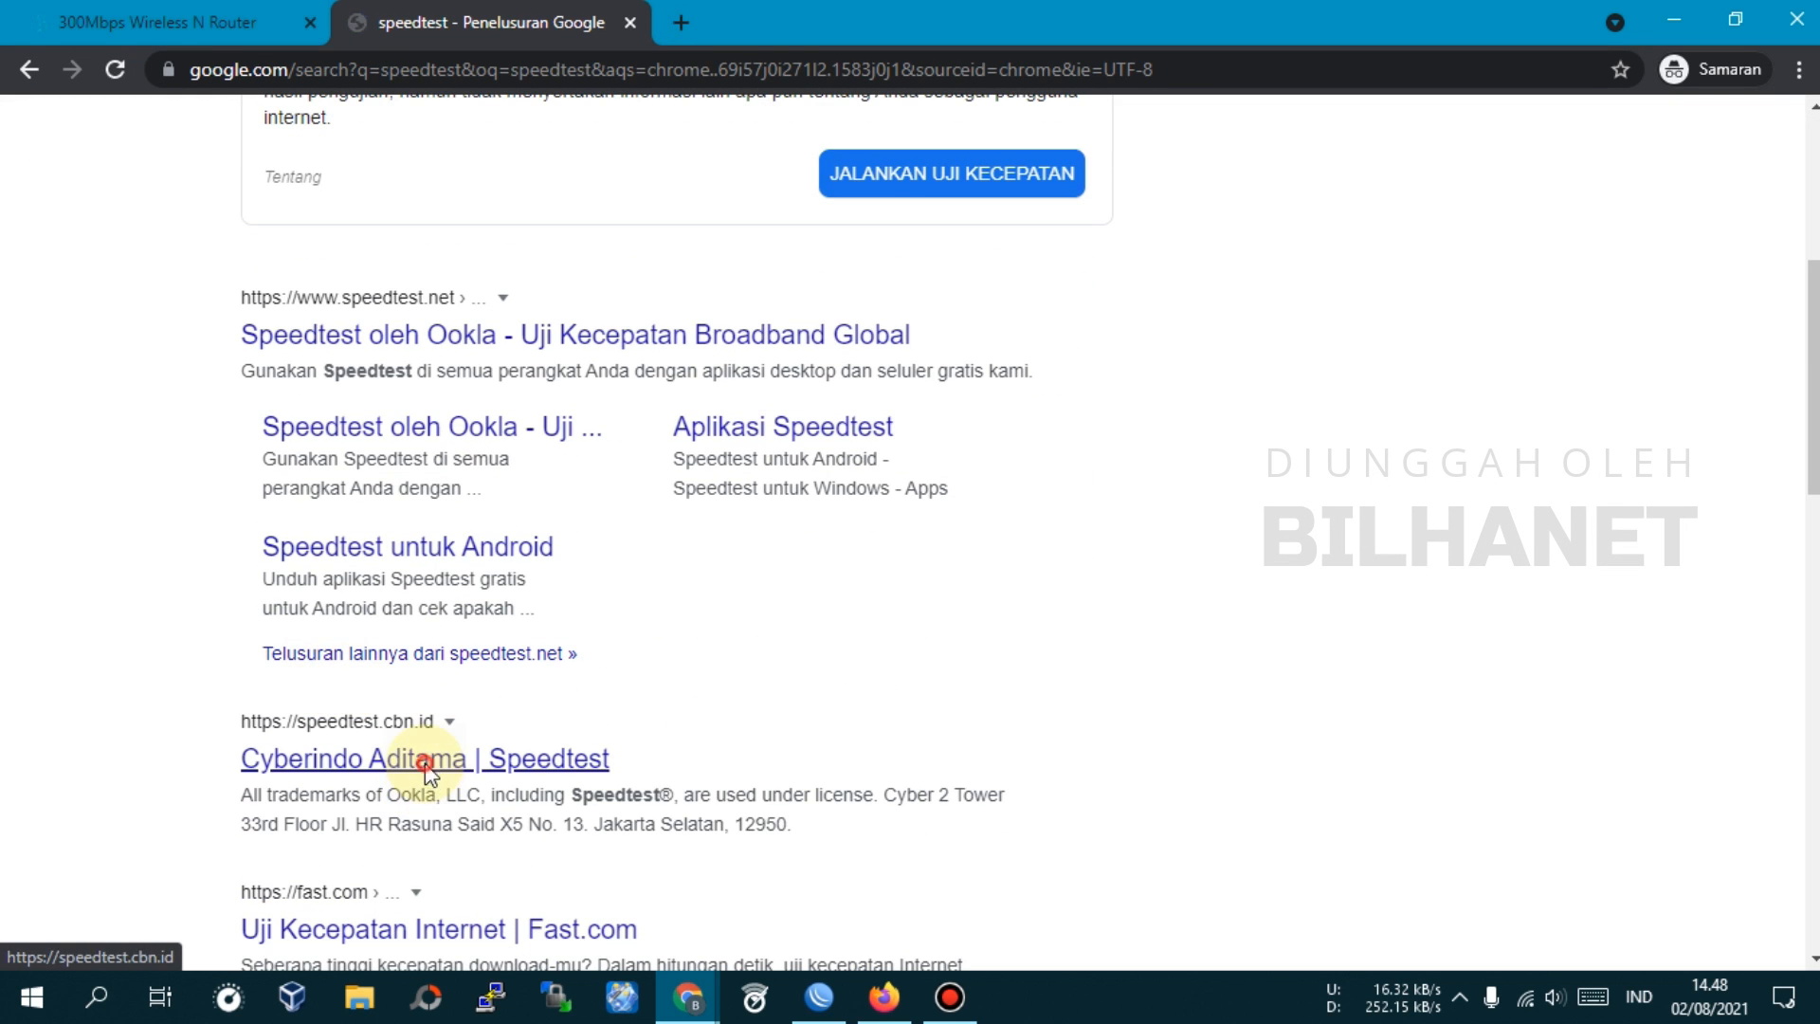
click(456, 763)
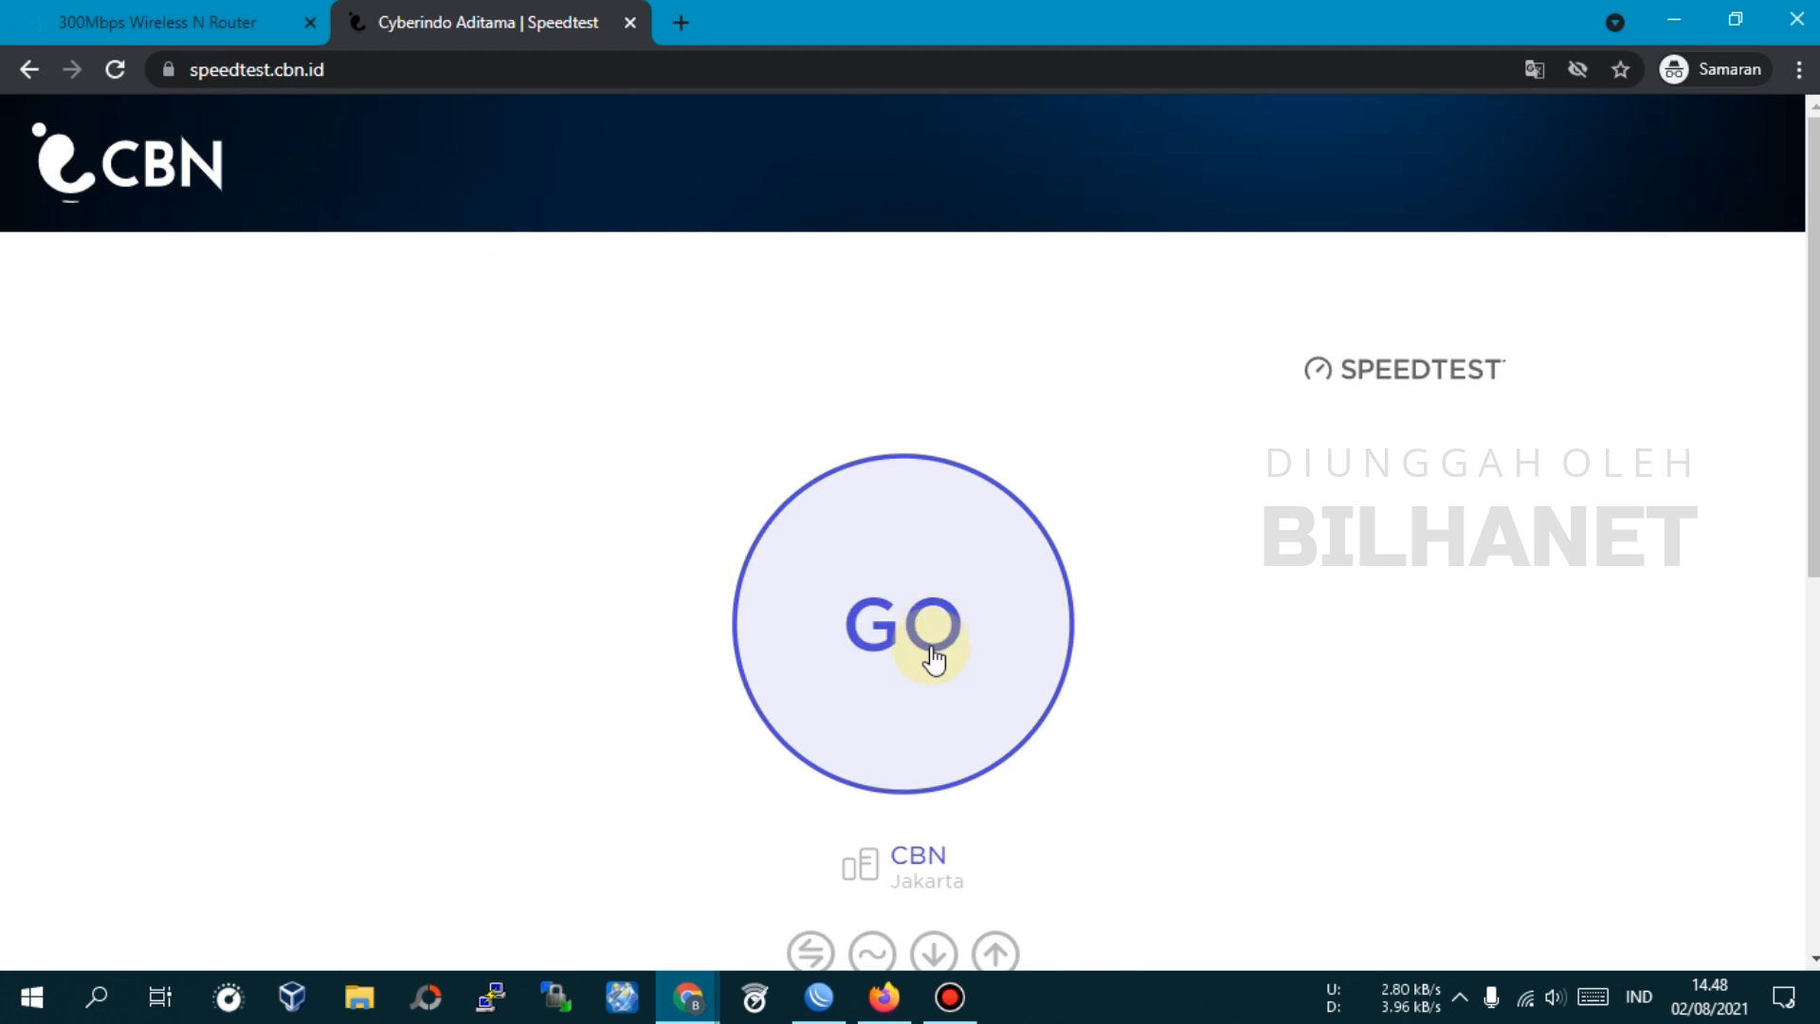
Run the CBN speed test at 110% zoom (33 ms ping, 1.9 Mbps download), then bring up WinBox
click(919, 642)
key(ctrl+plus)
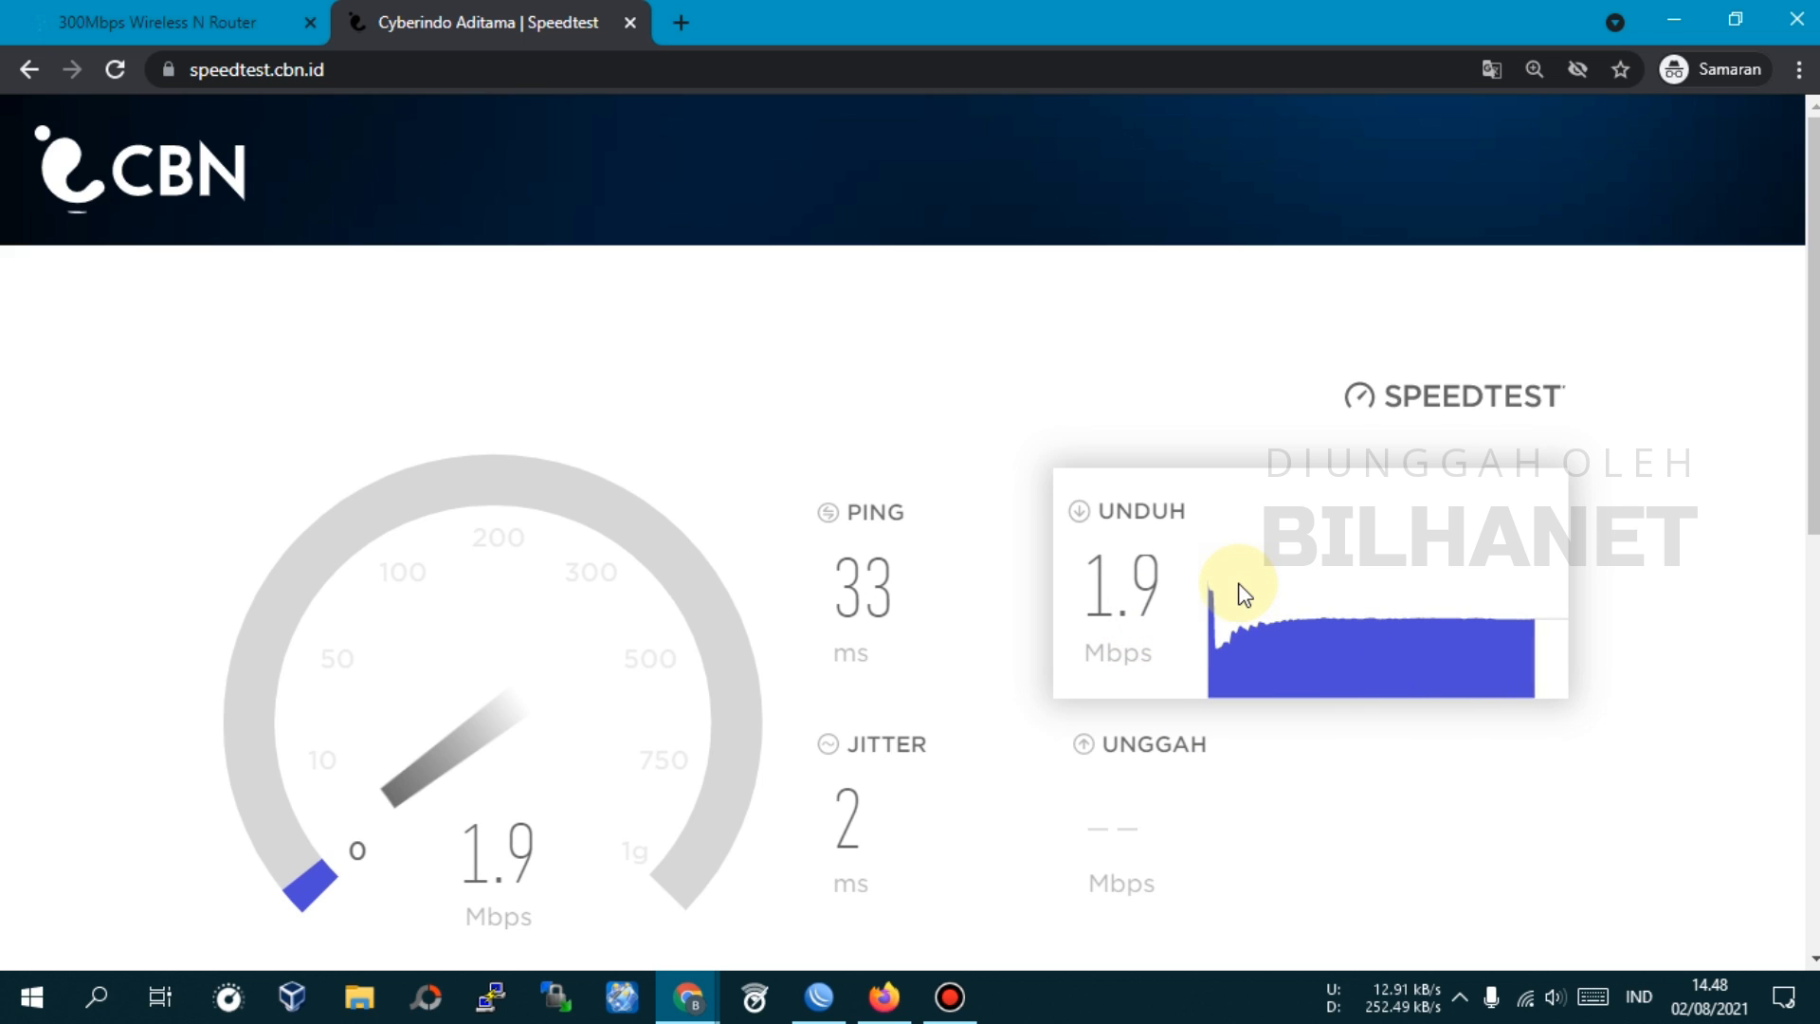
click(818, 995)
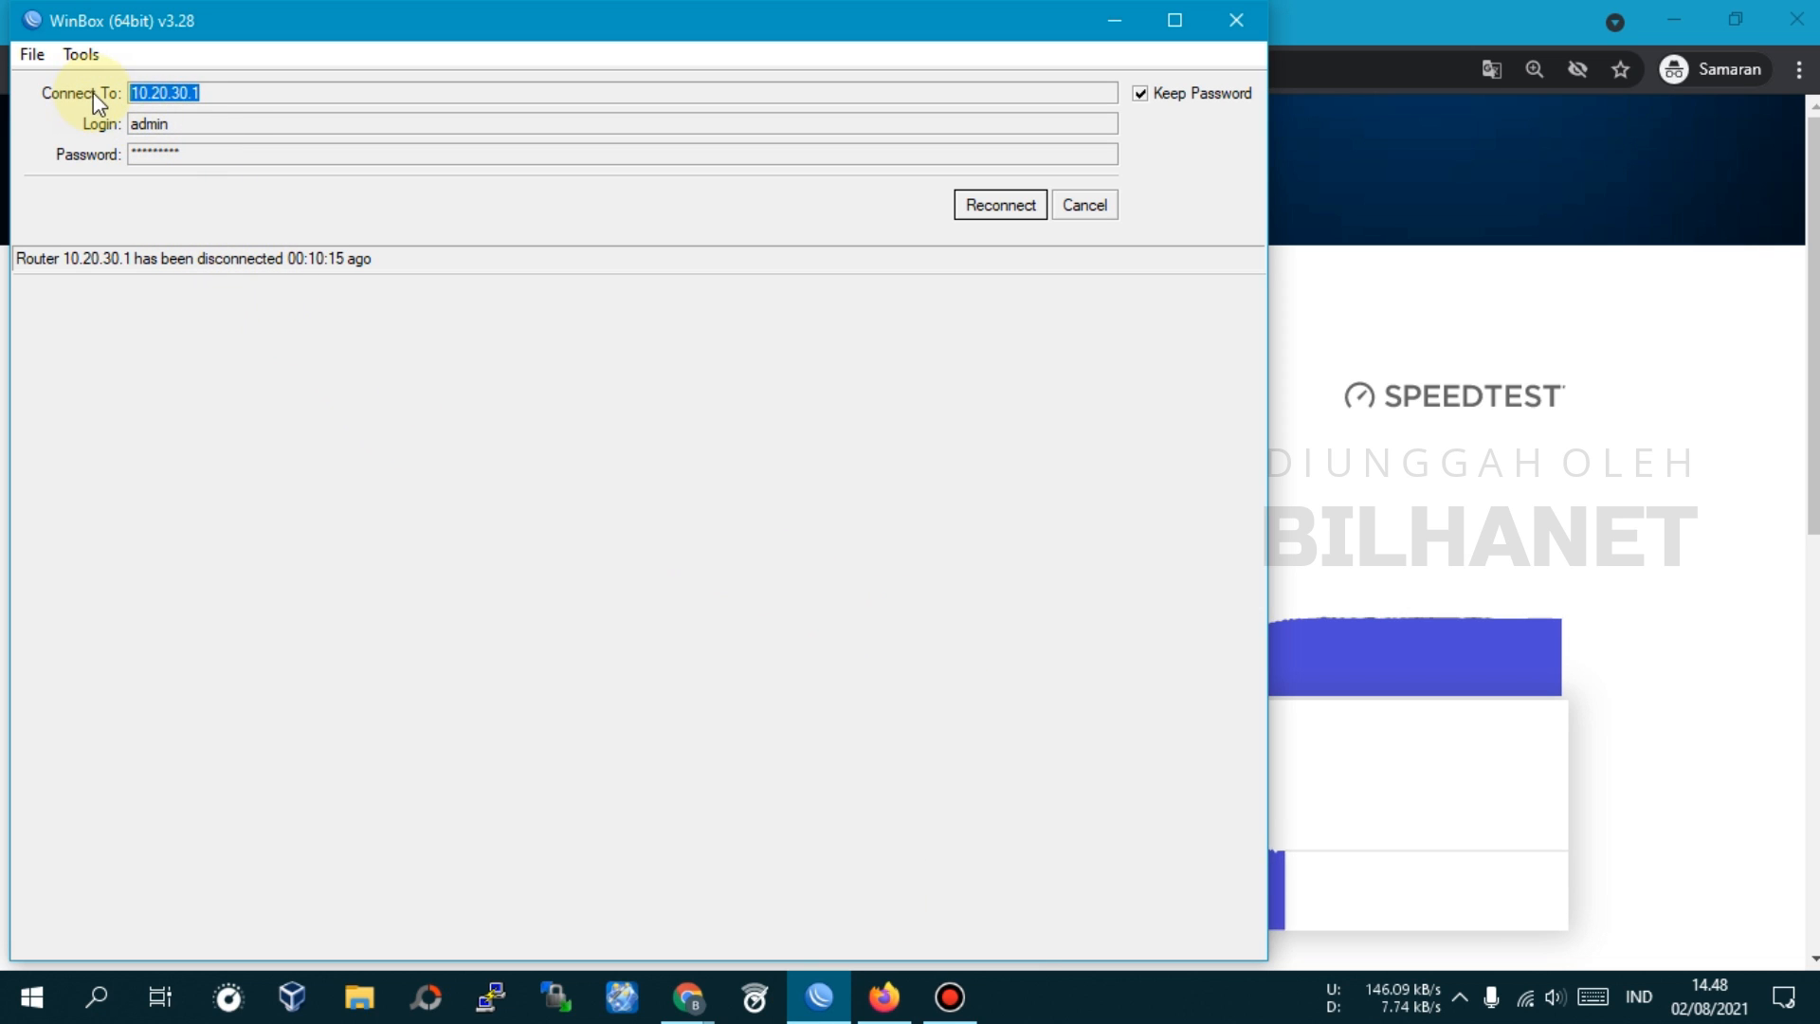
Reconnect WinBox to 10.20.30.1 and select the HSAirPo's active PPPoE connection
click(1026, 220)
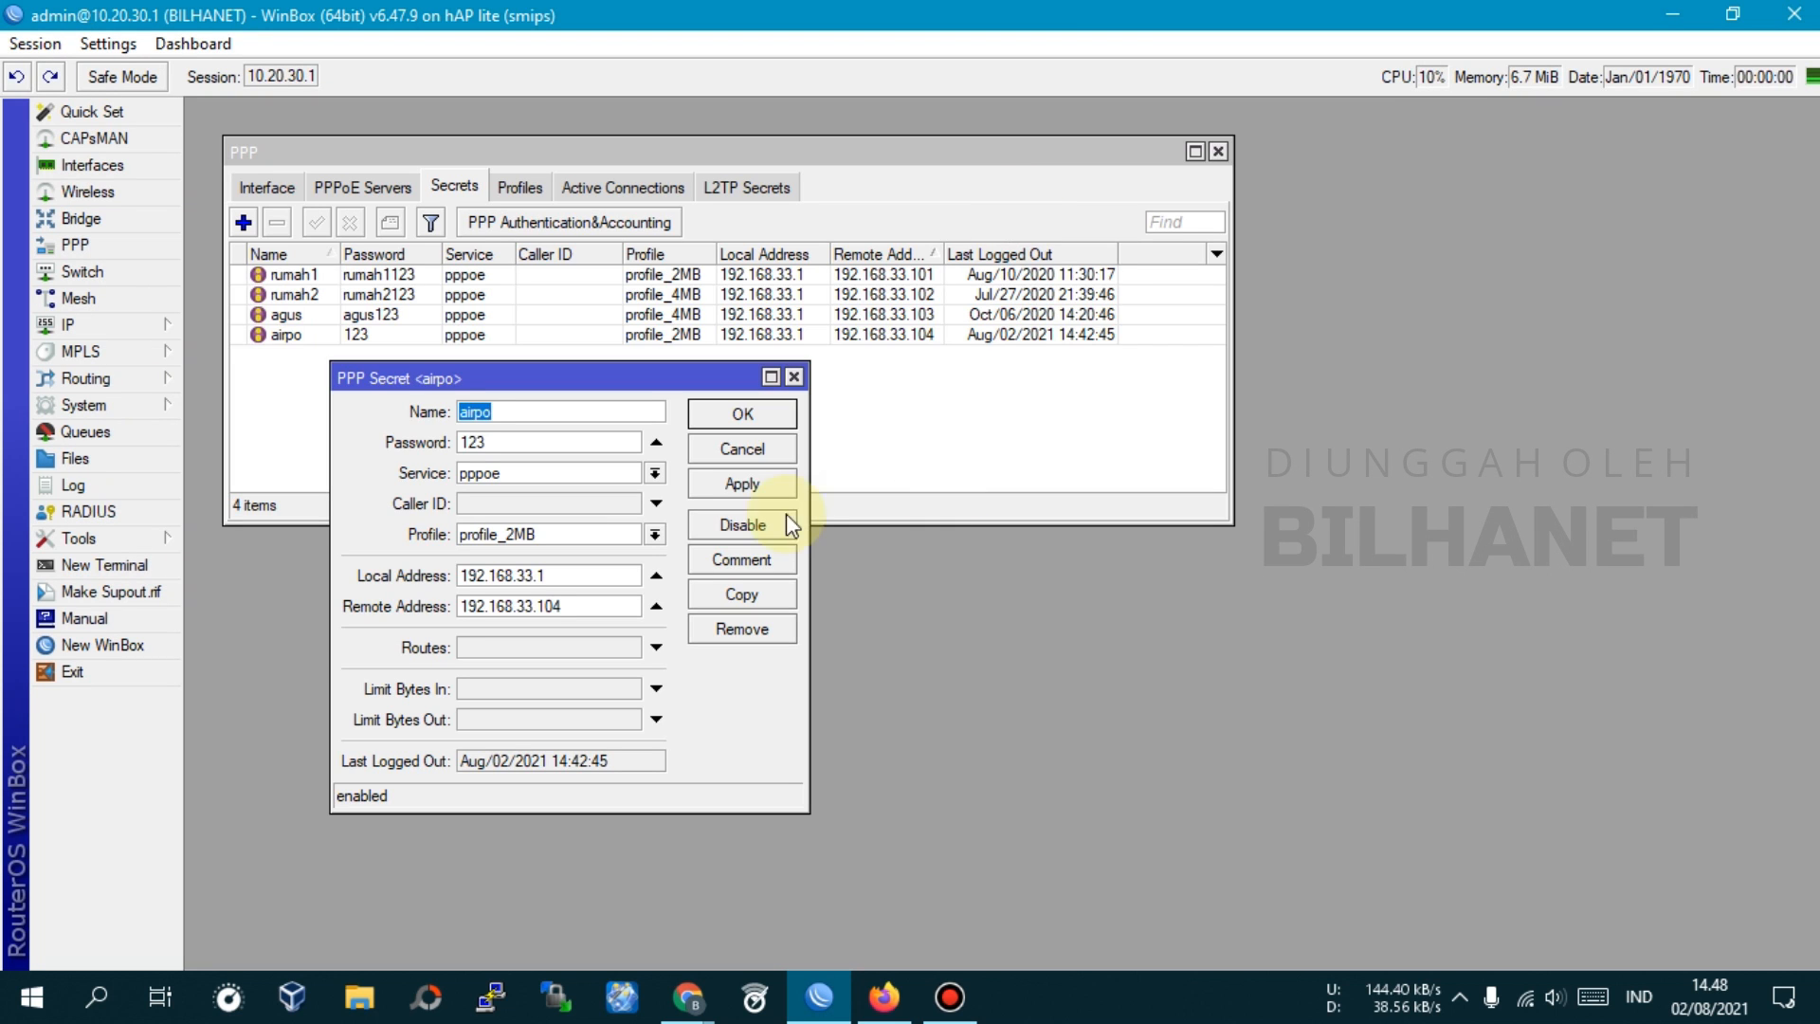
click(773, 449)
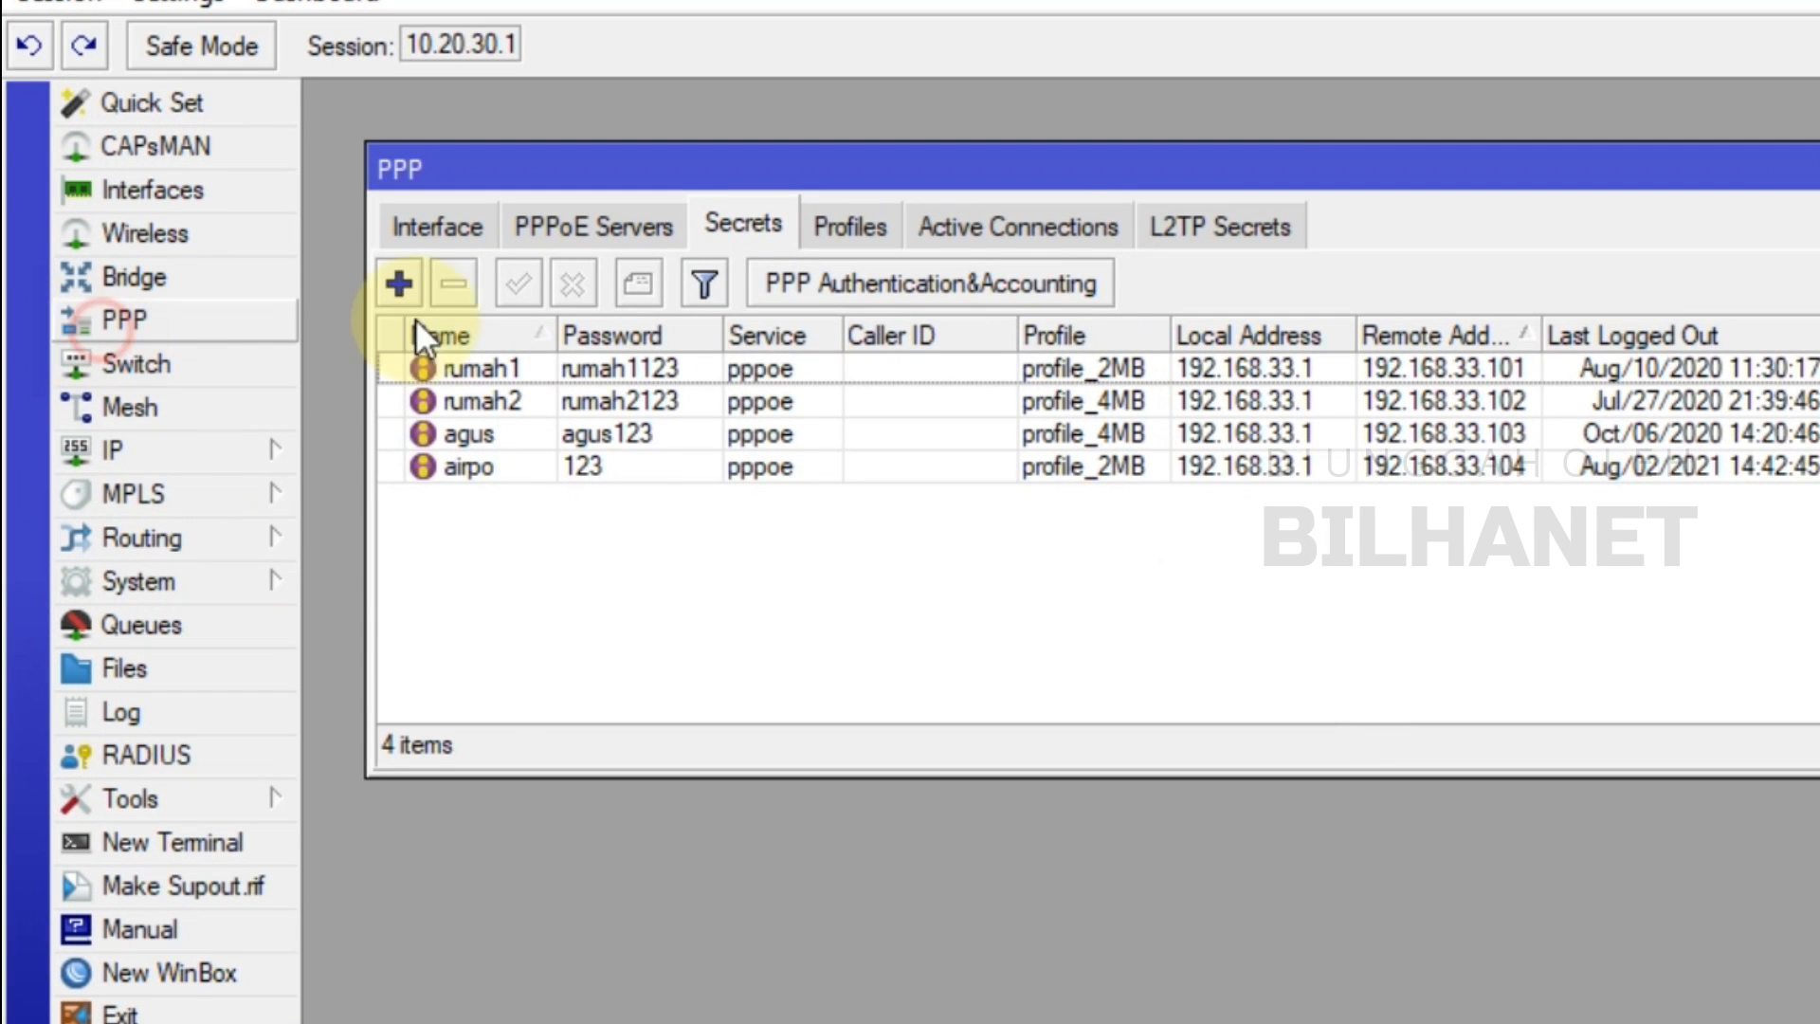
click(1059, 224)
click(573, 379)
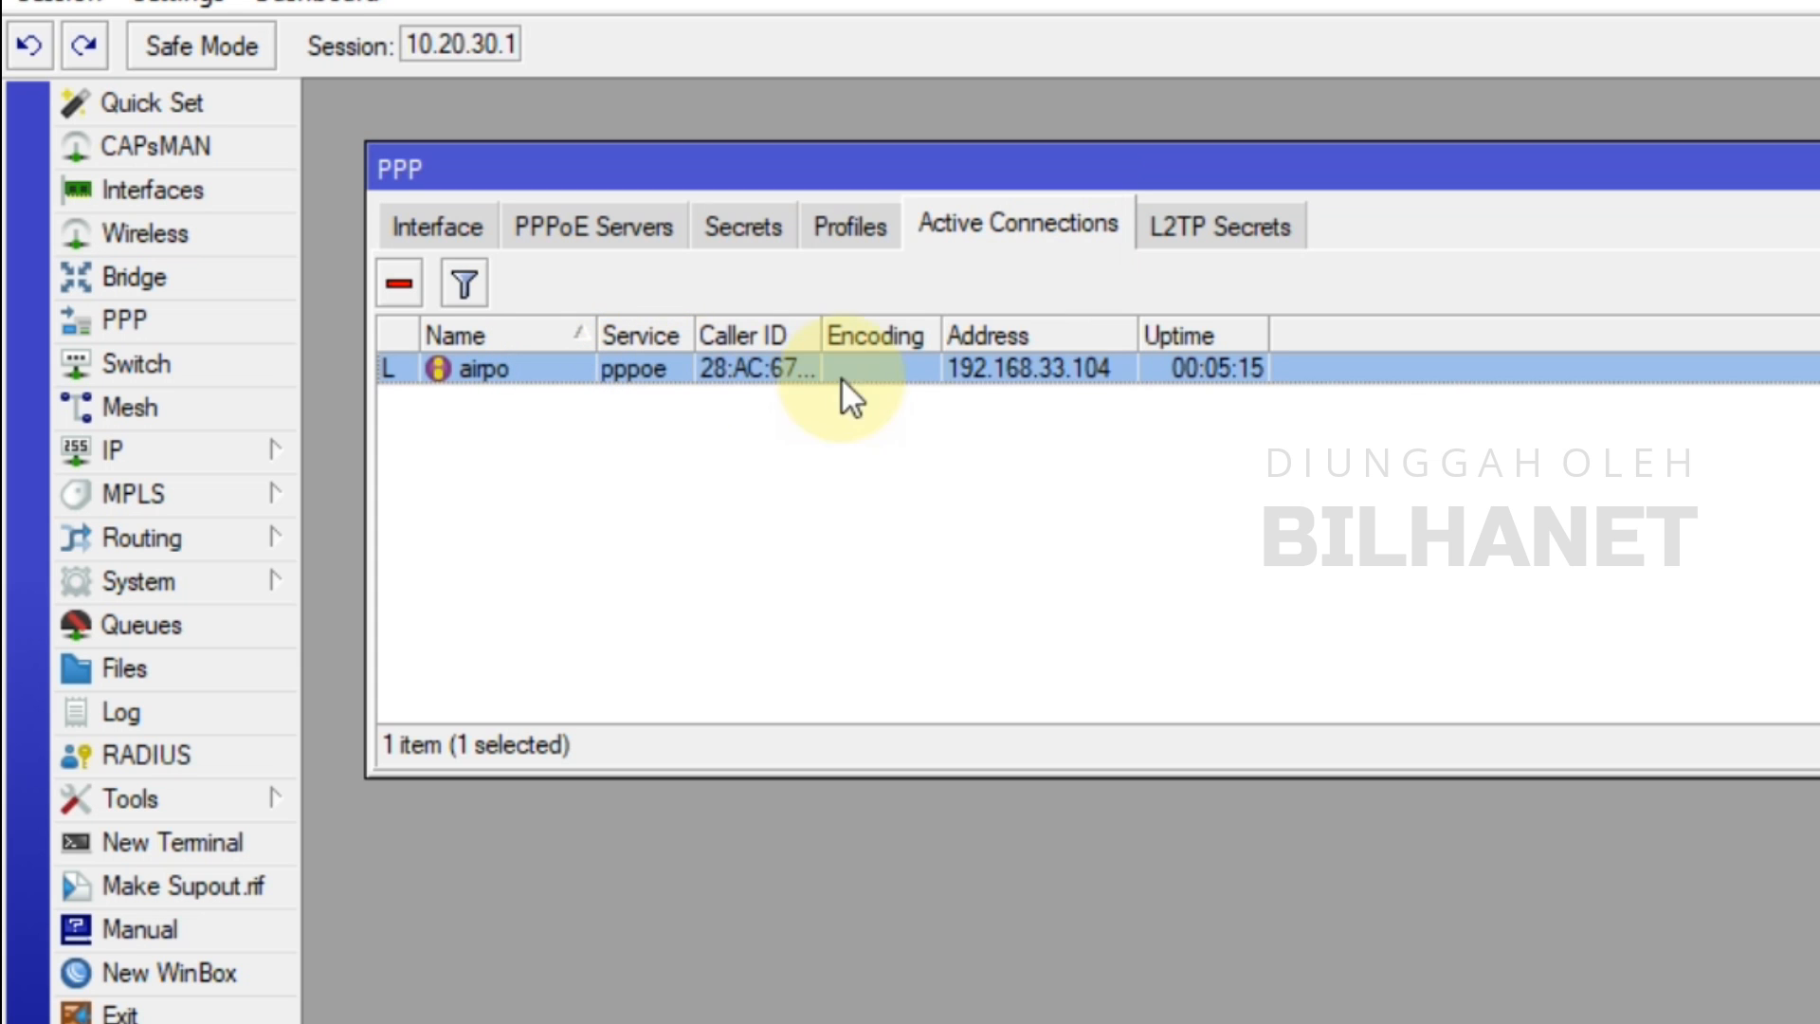
Check the router's 1M/2M PPPoE queue, then return to the router admin's System Status
click(178, 628)
click(661, 929)
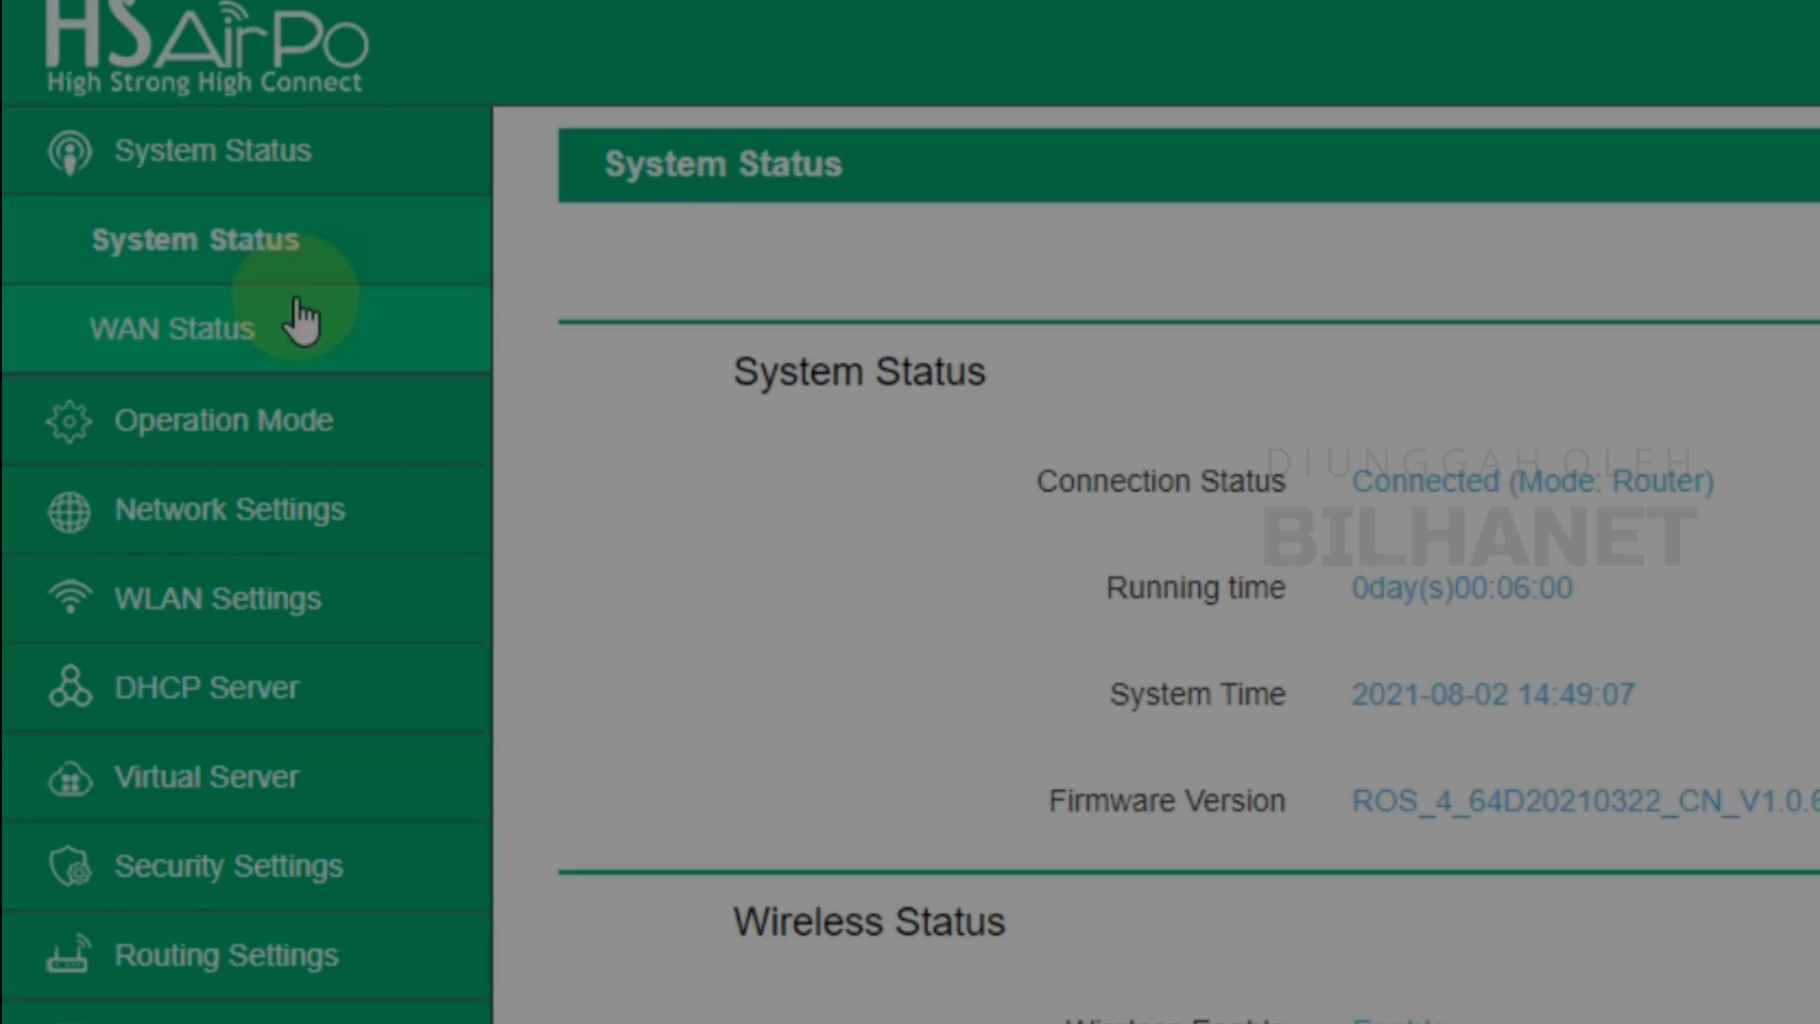
click(262, 161)
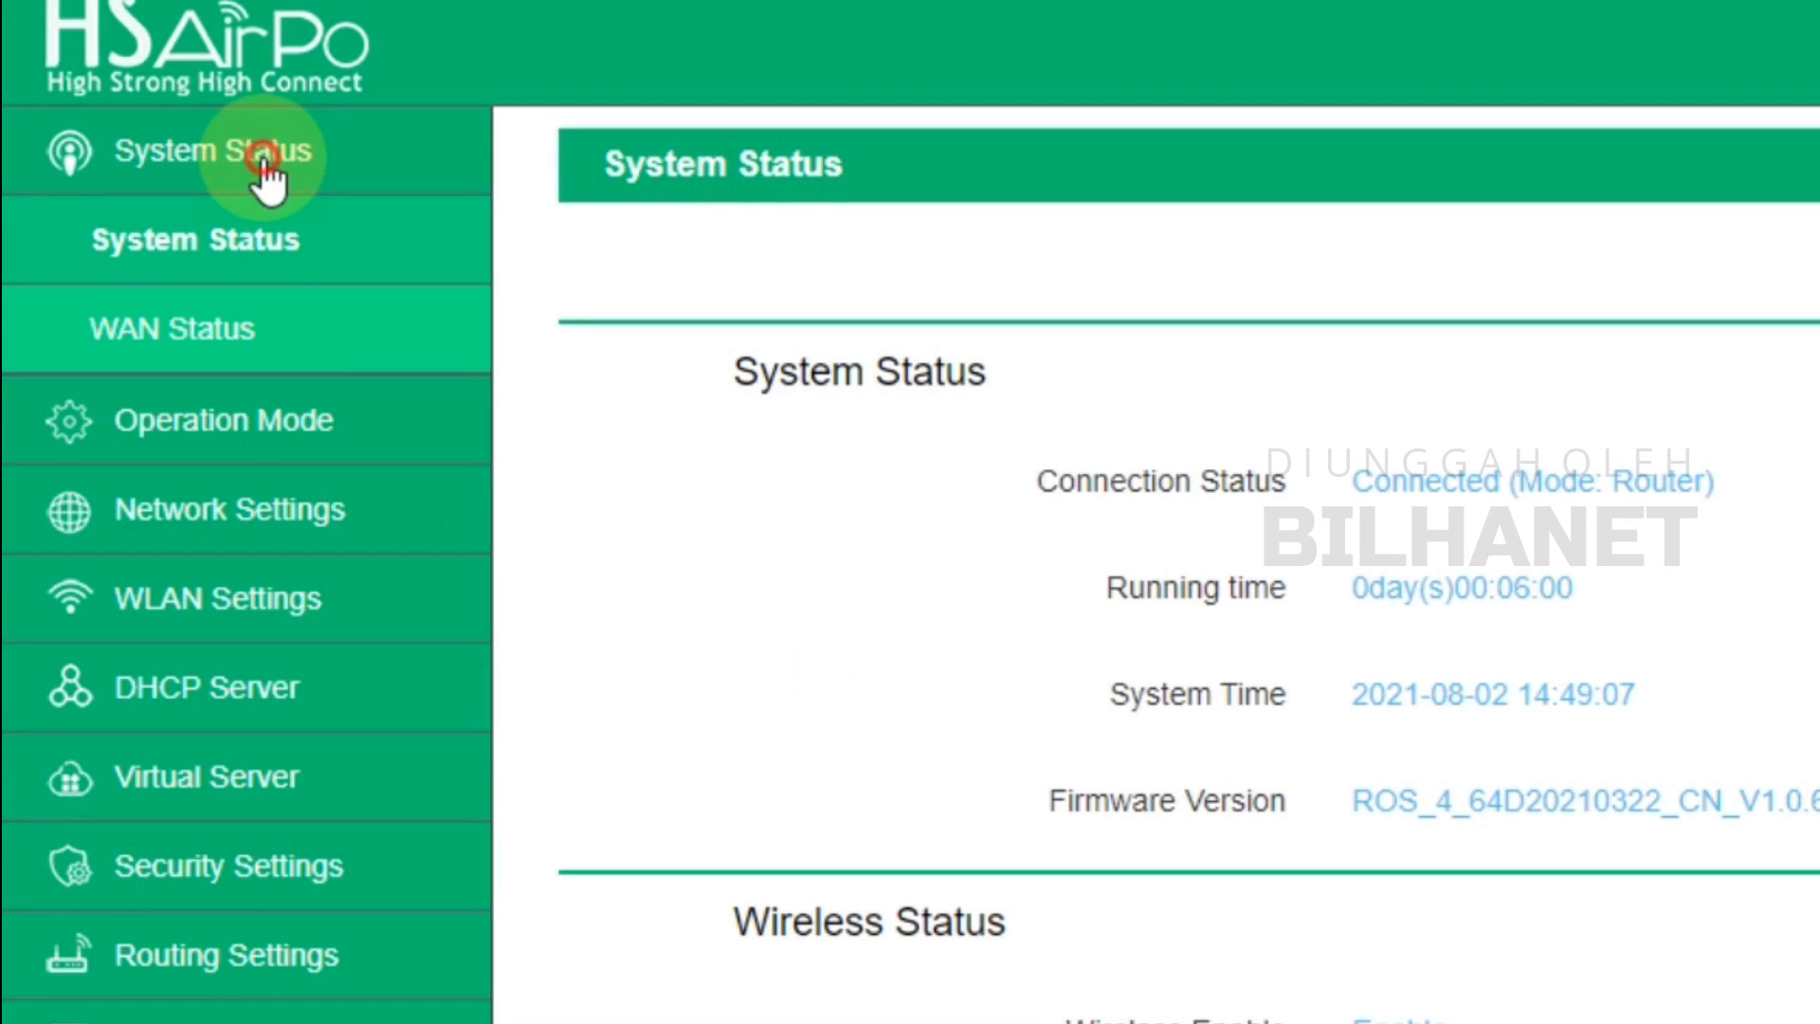
Review WAN Status: PPPoE connected, WAN IP 192.168.33.104, gateway 192.168.33.1
click(189, 328)
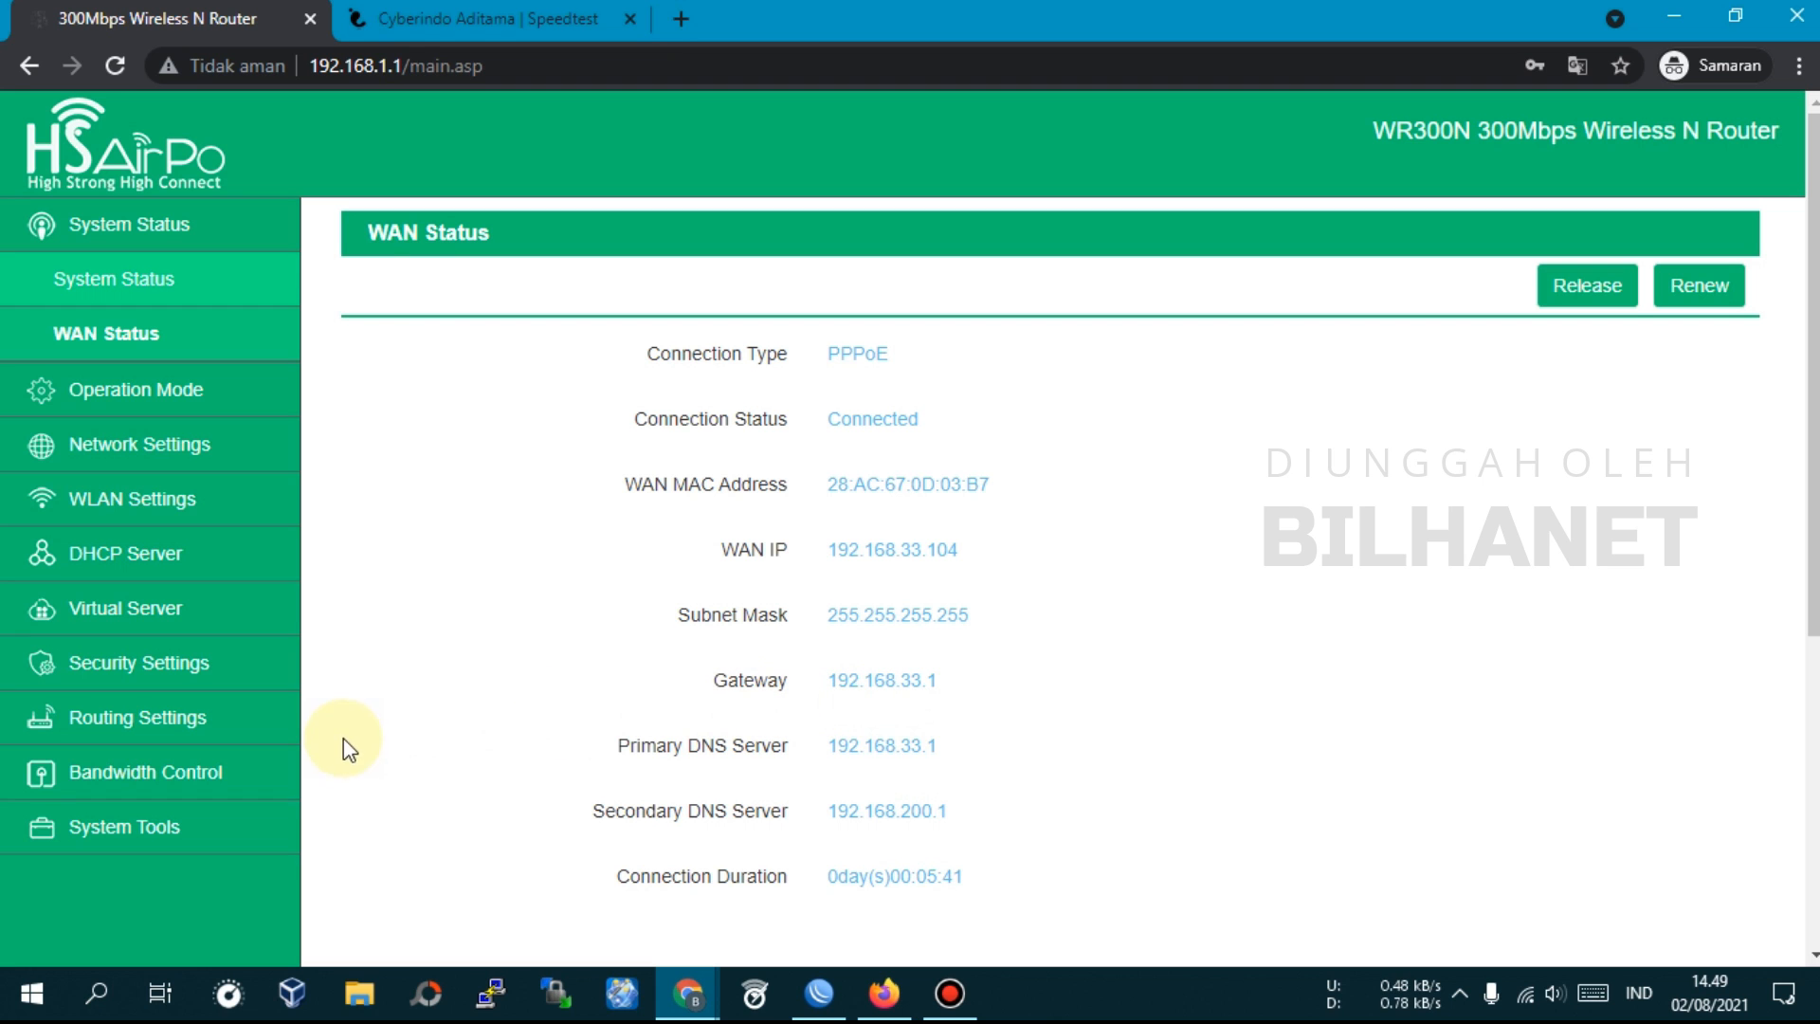
scroll(821, 691, down, 4)
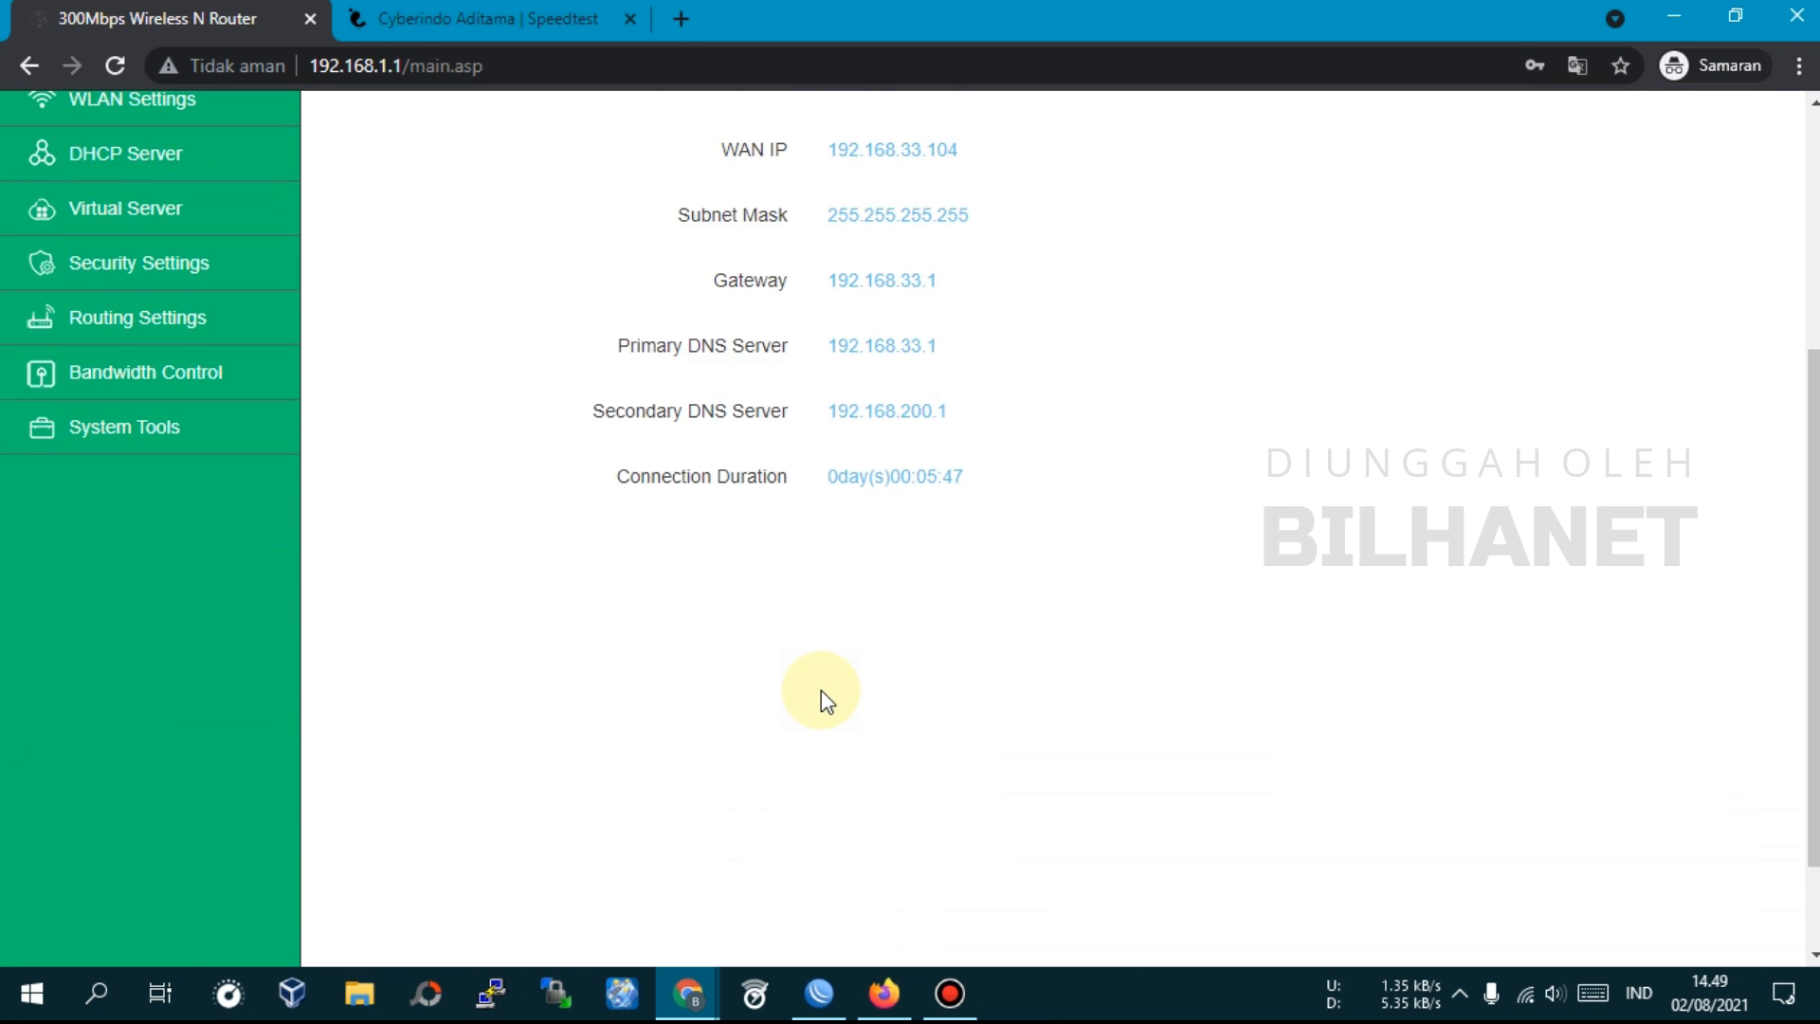
scroll(821, 690, up, 5)
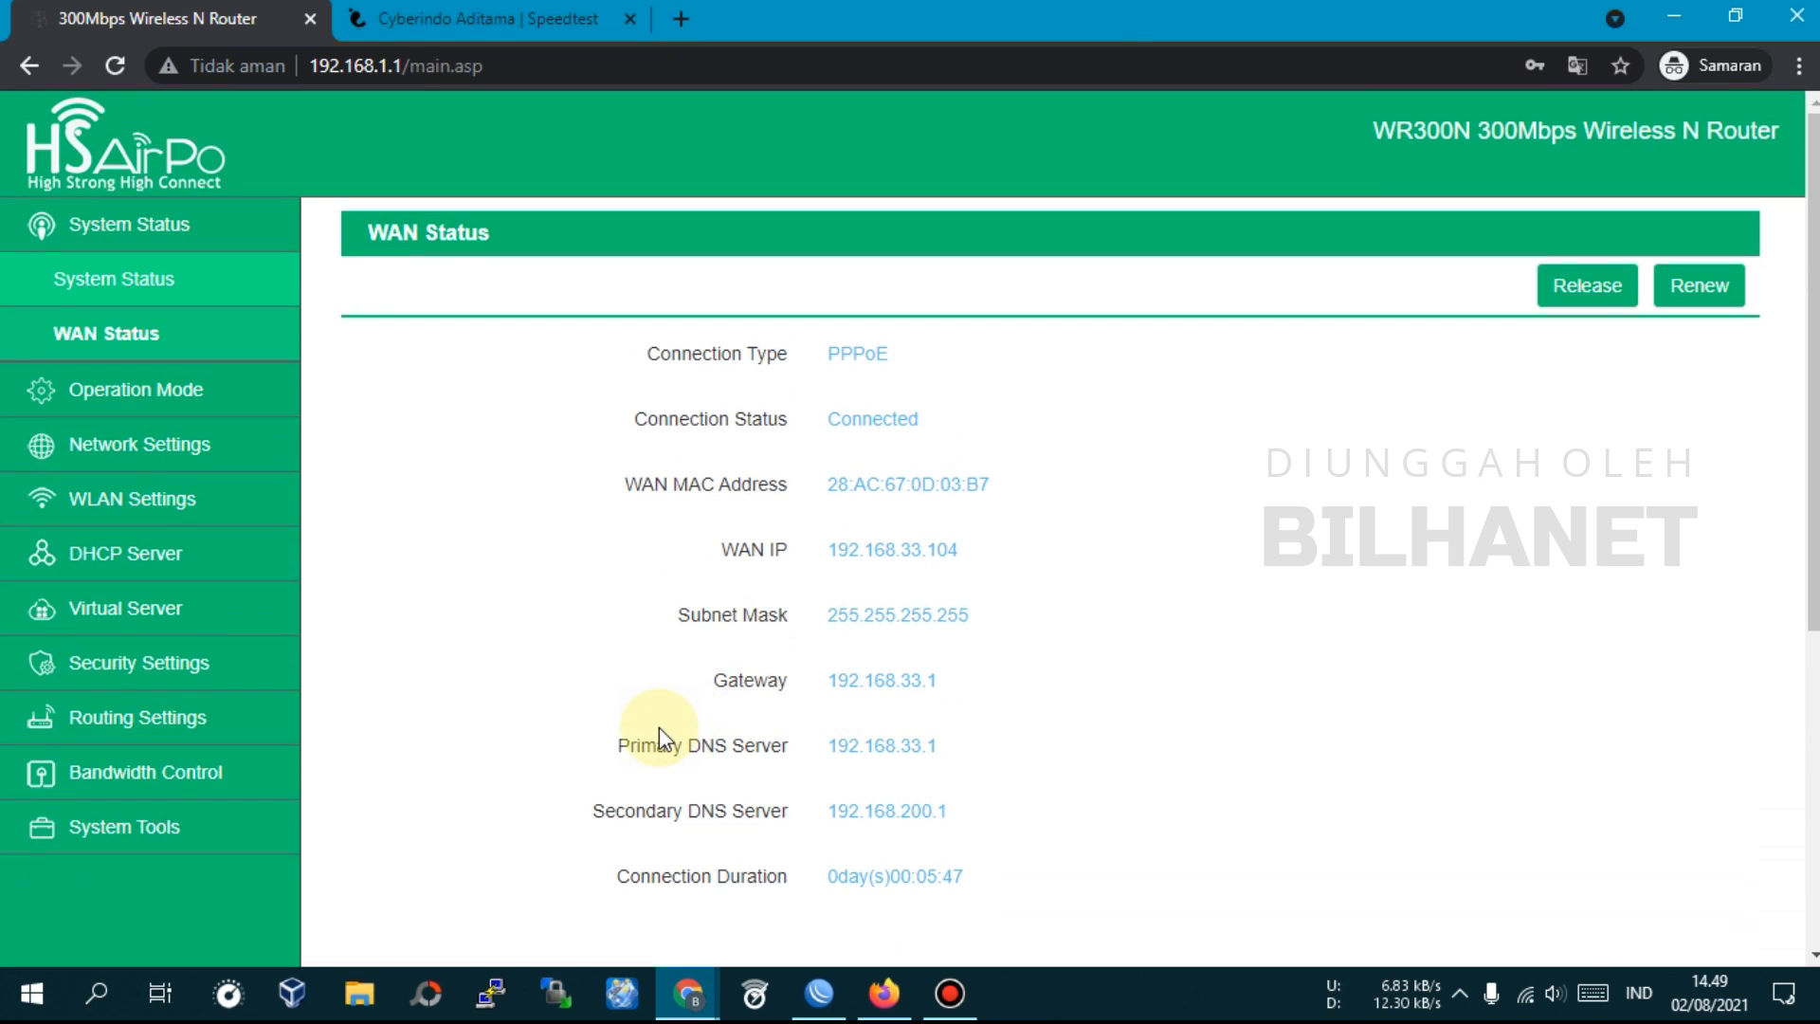
scroll(664, 728, down, 2)
scroll(655, 725, up, 2)
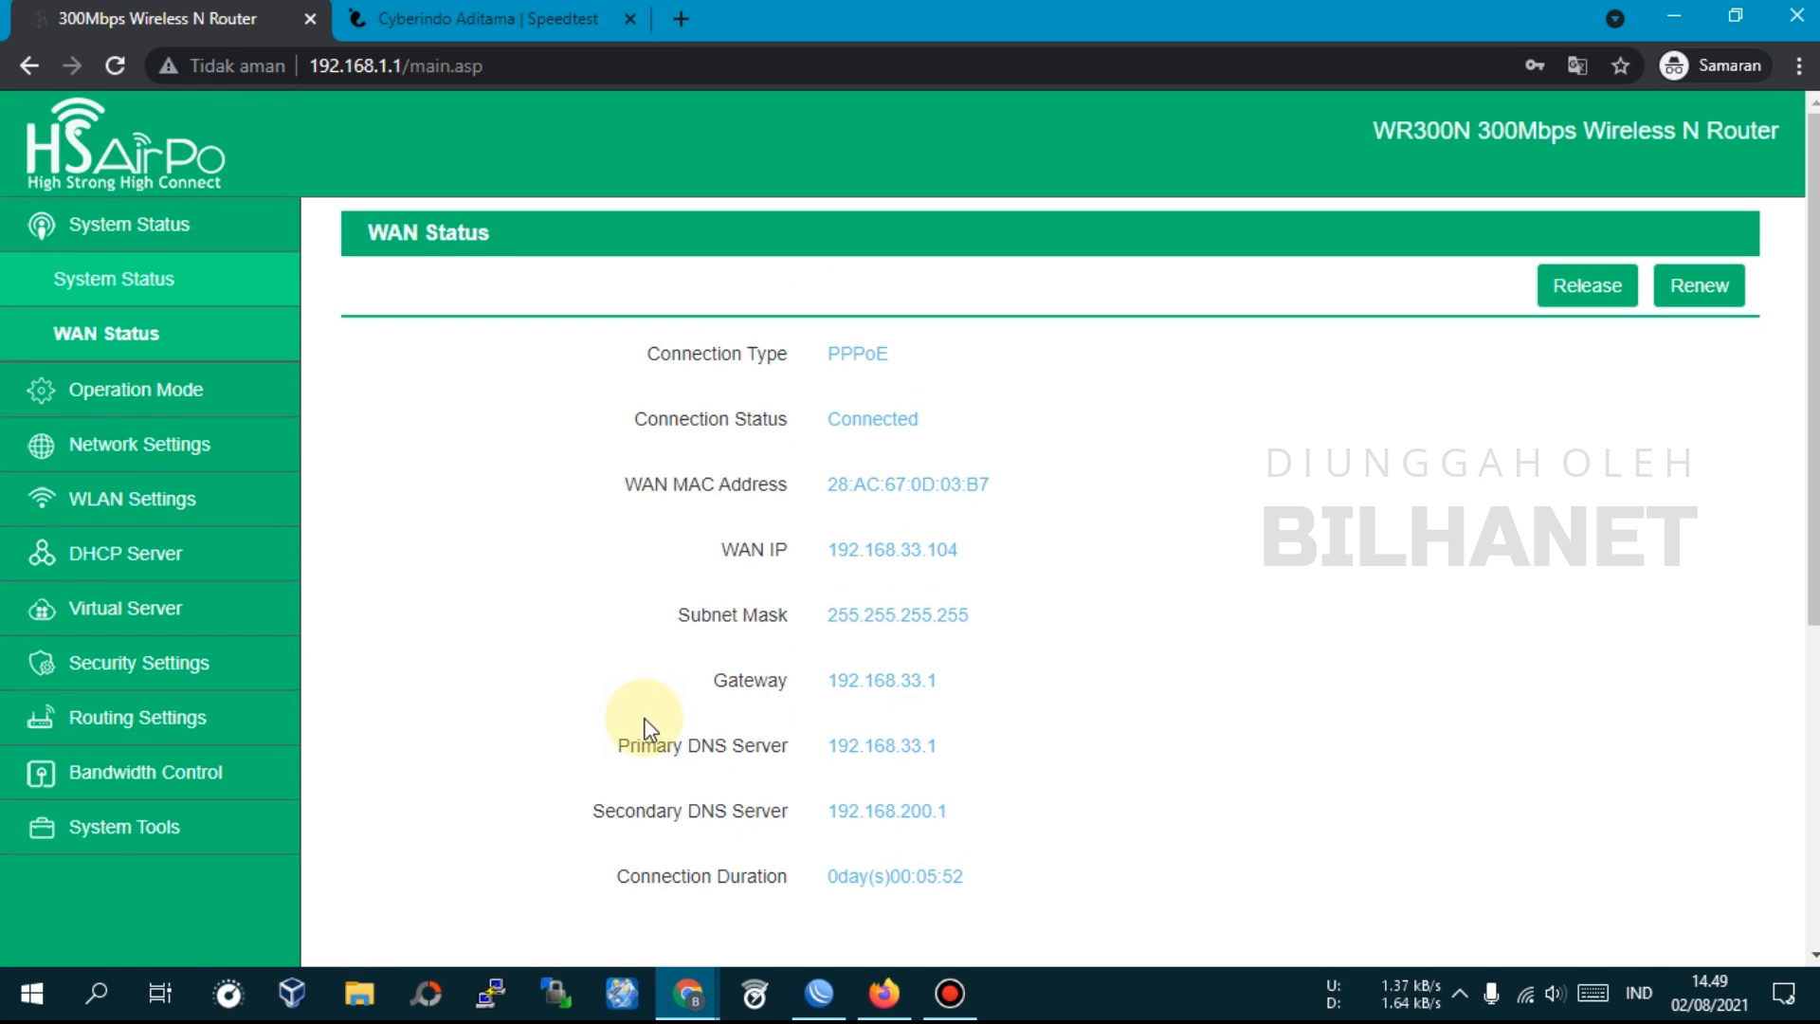